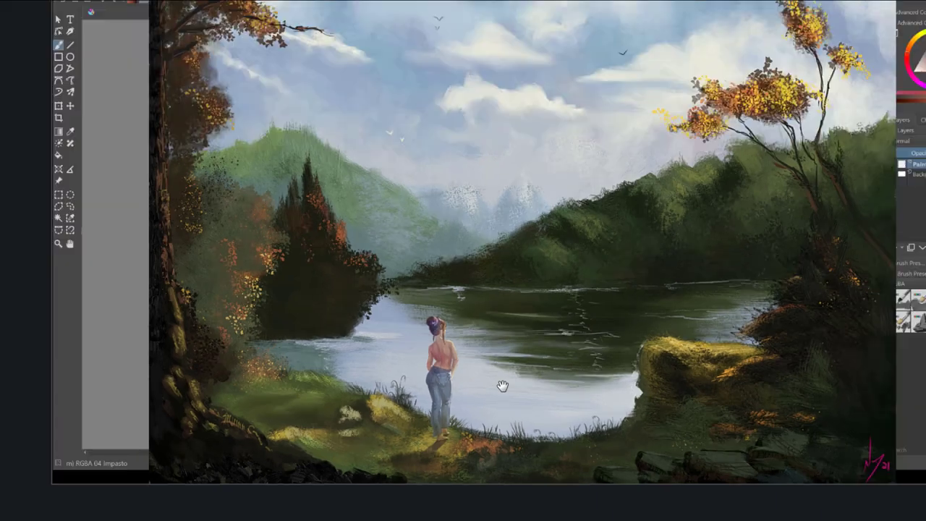
pyautogui.click(478, 0)
pyautogui.click(463, 1)
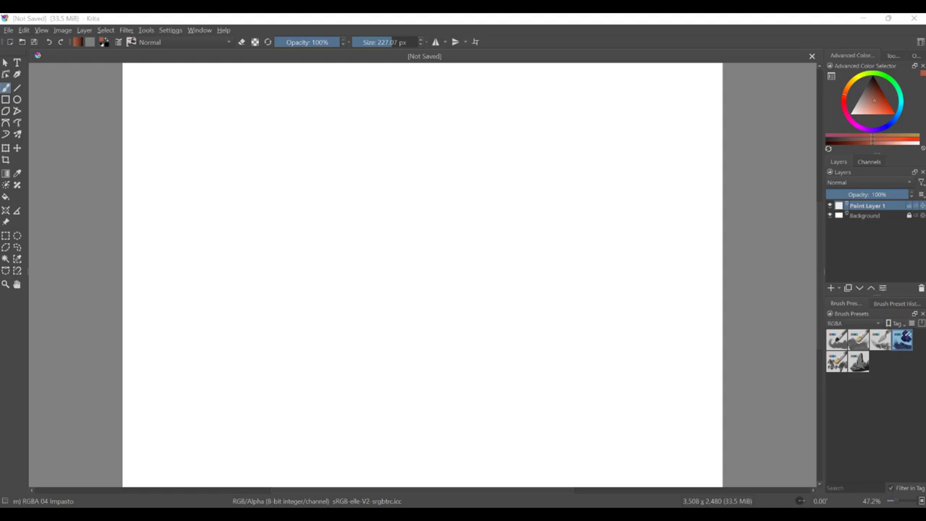
# Step: Fill Paint Layer 1 with a muted light blue as the sky base
pyautogui.click(6, 197)
pyautogui.moveTo(901, 99); pyautogui.dragTo(897, 118)
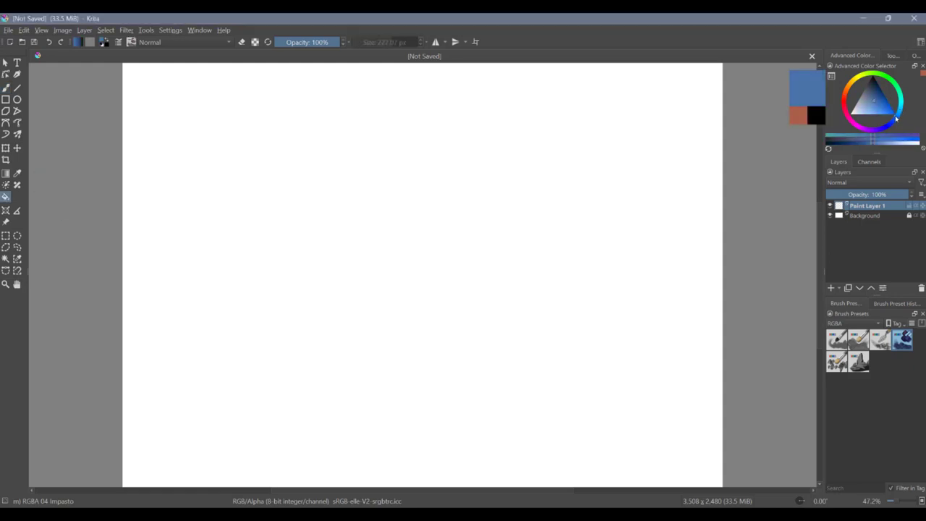
pyautogui.click(871, 111)
pyautogui.click(417, 287)
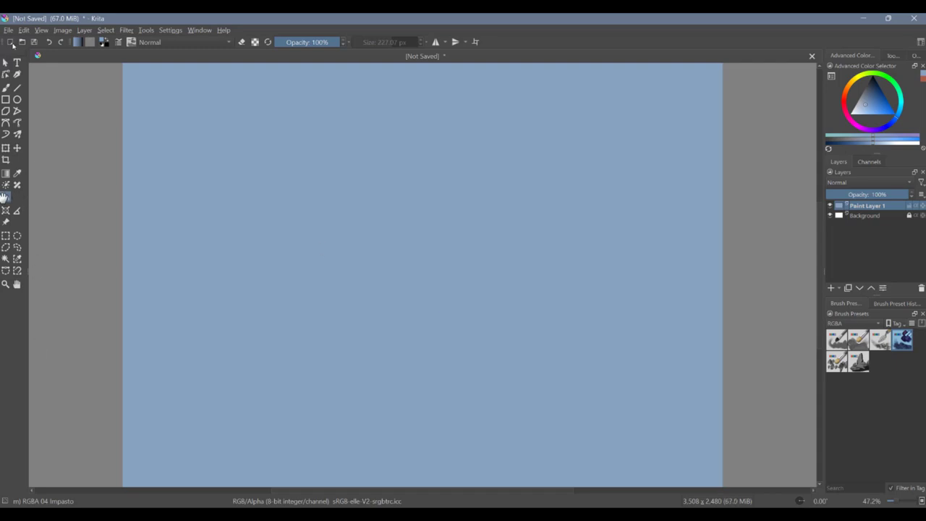
# Step: Choose a pale beige and brush a soft cloud patch across the middle of the sky with RGBA 04 Impasto
pyautogui.press('b')
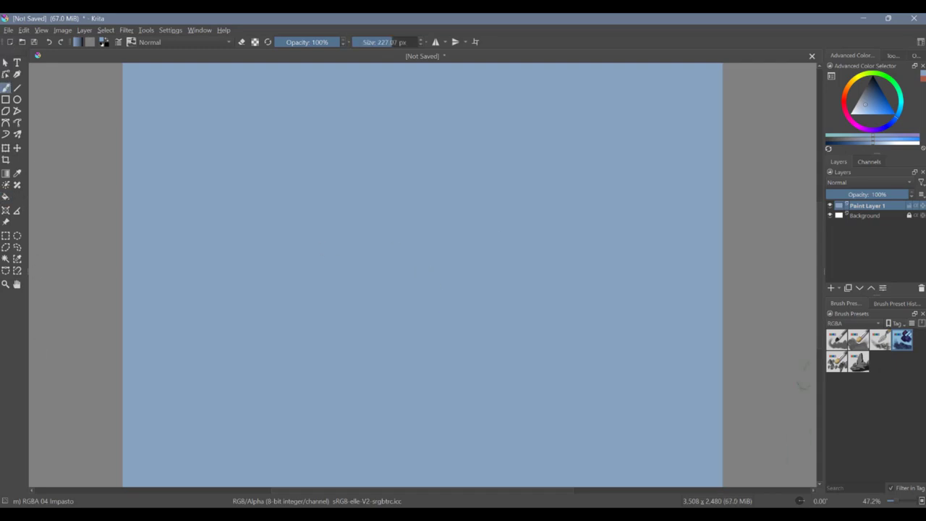
pyautogui.click(849, 90)
pyautogui.click(883, 136)
pyautogui.click(884, 138)
pyautogui.click(860, 108)
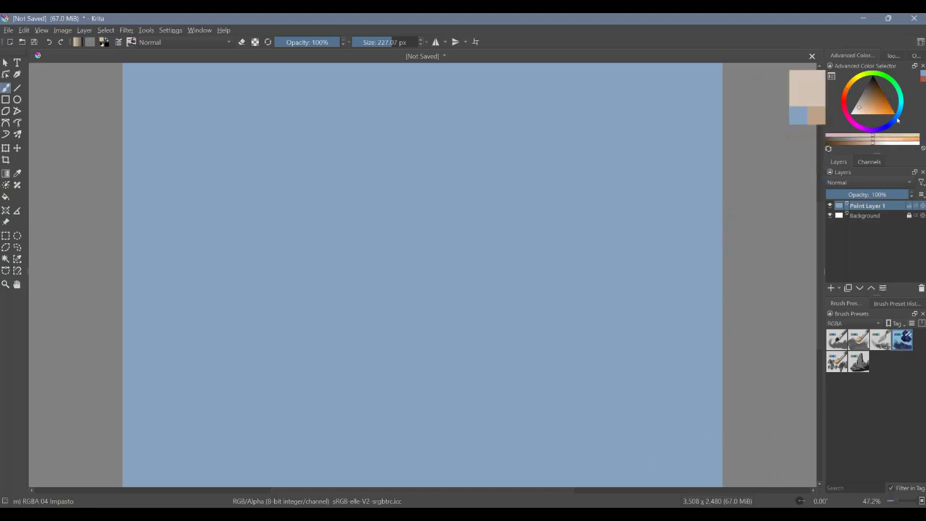
pyautogui.moveTo(441, 238)
pyautogui.mouseDown()
pyautogui.moveTo(416, 256)
pyautogui.moveTo(428, 282)
pyautogui.moveTo(570, 240)
pyautogui.moveTo(467, 239)
pyautogui.moveTo(387, 256)
pyautogui.moveTo(387, 279)
pyautogui.moveTo(427, 278)
pyautogui.moveTo(518, 234)
pyautogui.moveTo(413, 281)
pyautogui.moveTo(484, 242)
pyautogui.moveTo(412, 243)
pyautogui.moveTo(650, 229)
pyautogui.mouseUp()
# Step: Test the RGBA 01 Thick-dry, 02 Thickpaint and 05 Impasto-details brushes on and below the cloud, undoing the strokes
pyautogui.click(837, 341)
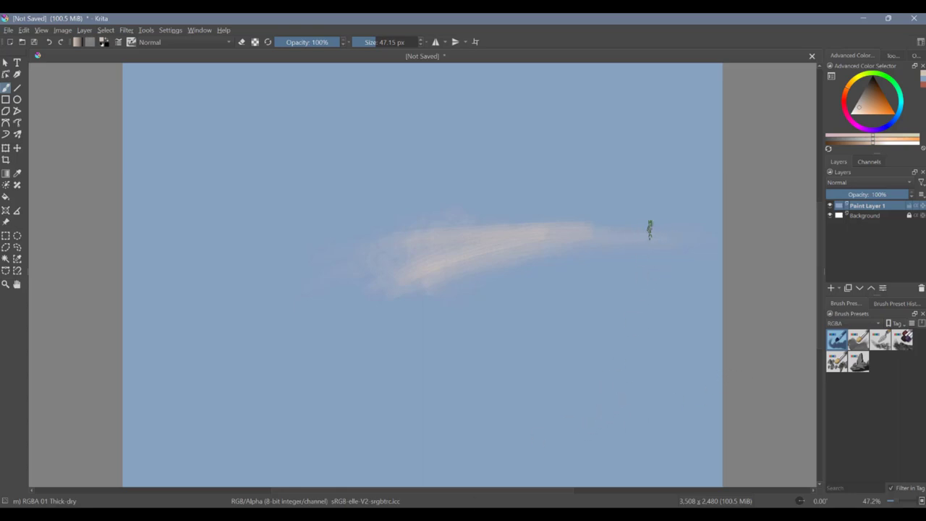
pyautogui.click(859, 340)
pyautogui.moveTo(413, 235); pyautogui.dragTo(639, 229)
pyautogui.click(837, 362)
pyautogui.moveTo(505, 289); pyautogui.dragTo(532, 372)
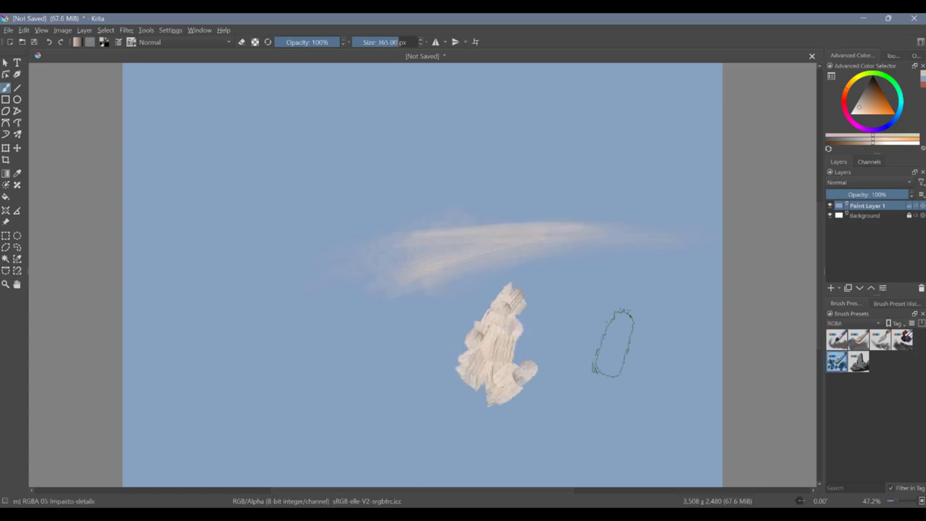
pyautogui.hotkey('ctrl', 'z')
pyautogui.hotkey('ctrl', 'z')
pyautogui.hotkey('ctrl', 'z')
pyautogui.hotkey('ctrl', 'z')
# Step: Extend the beige cloud towards both sides of the canvas with the RGBA 04 Impasto brush
pyautogui.click(902, 340)
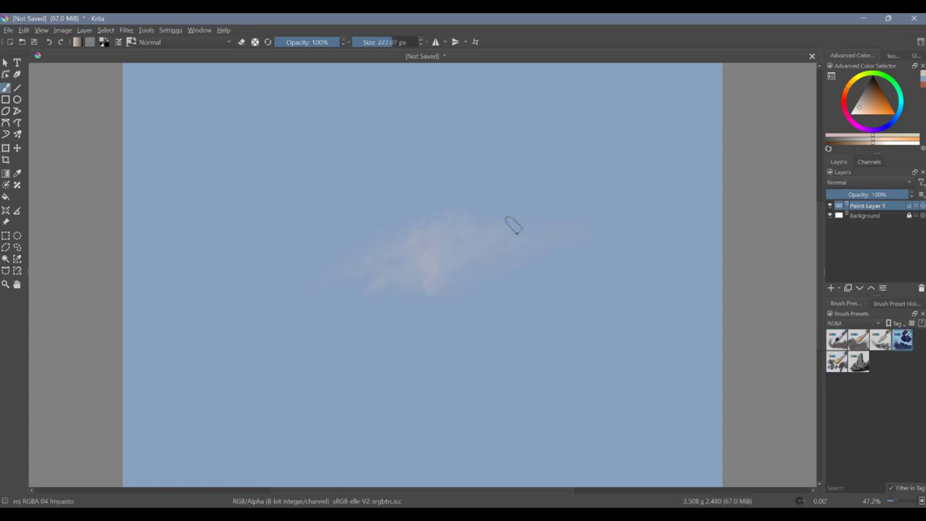
pyautogui.moveTo(512, 226)
pyautogui.mouseDown()
pyautogui.moveTo(477, 254)
pyautogui.moveTo(488, 270)
pyautogui.moveTo(405, 242)
pyautogui.moveTo(533, 230)
pyautogui.moveTo(499, 228)
pyautogui.moveTo(465, 255)
pyautogui.mouseUp()
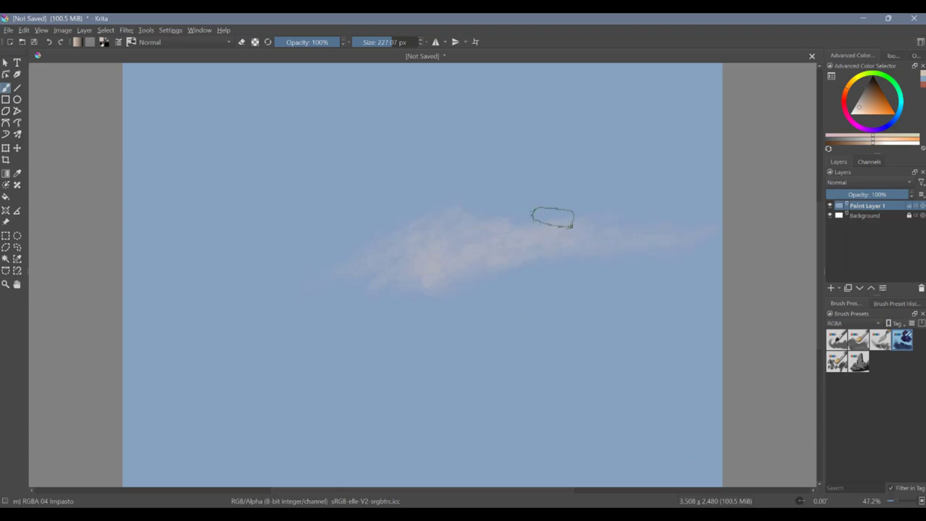
pyautogui.moveTo(409, 274)
pyautogui.mouseDown()
pyautogui.moveTo(275, 263)
pyautogui.moveTo(223, 269)
pyautogui.mouseUp()
# Step: Enlarge the brush to 342 px and broaden the beige cloud band on its left half and centre
pyautogui.press(']')
pyautogui.press(']')
pyautogui.press(']')
pyautogui.press(']')
pyautogui.press(']')
pyautogui.press(']')
pyautogui.press(']')
pyautogui.moveTo(217, 236)
pyautogui.mouseDown()
pyautogui.moveTo(248, 258)
pyautogui.moveTo(277, 241)
pyautogui.moveTo(338, 236)
pyautogui.mouseUp()
pyautogui.moveTo(271, 208)
pyautogui.mouseDown()
pyautogui.moveTo(279, 209)
pyautogui.moveTo(256, 209)
pyautogui.mouseUp()
pyautogui.moveTo(419, 191); pyautogui.dragTo(411, 220)
# Step: Sample the sky blue and cover the sky above the cloud band with textured blue strokes
pyautogui.scroll(2, 410, 220)
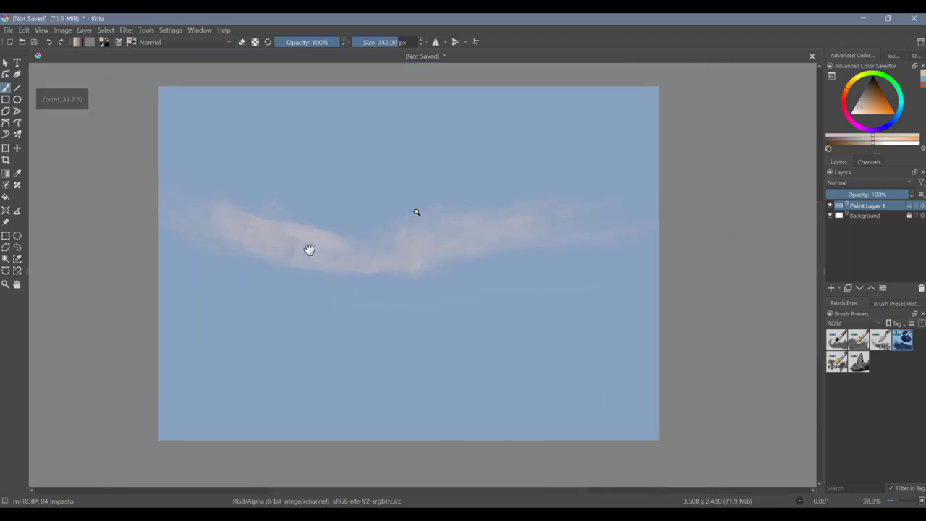
pyautogui.moveTo(417, 213); pyautogui.dragTo(423, 197)
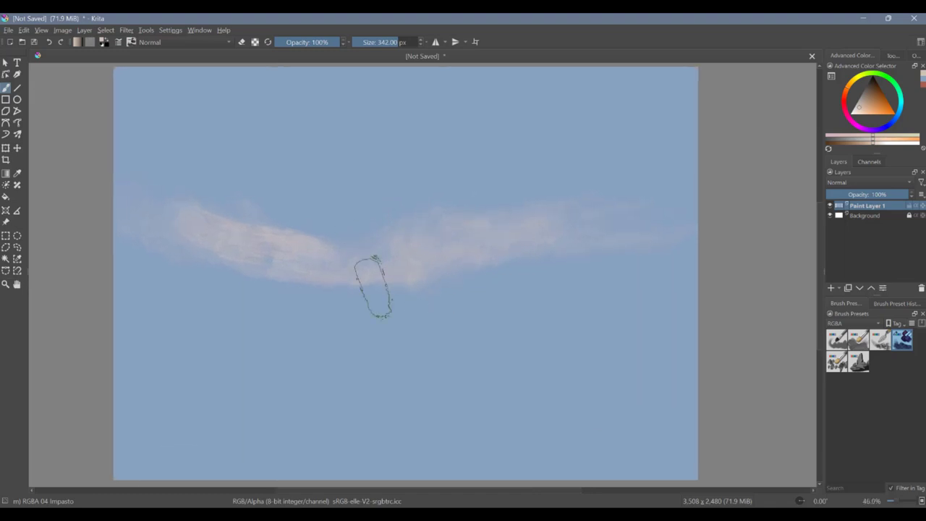
pyautogui.keyDown('ctrl'); pyautogui.click(344, 224); pyautogui.keyUp('ctrl')
pyautogui.moveTo(297, 237)
pyautogui.mouseDown()
pyautogui.moveTo(210, 70)
pyautogui.moveTo(206, 121)
pyautogui.moveTo(310, 87)
pyautogui.moveTo(345, 141)
pyautogui.mouseUp()
pyautogui.moveTo(610, 105)
pyautogui.mouseDown()
pyautogui.moveTo(585, 118)
pyautogui.moveTo(663, 79)
pyautogui.mouseUp()
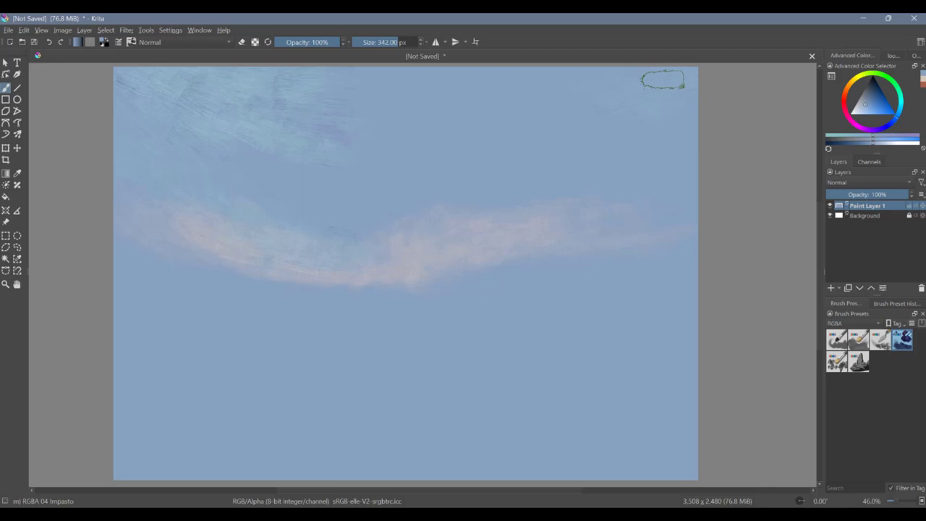
pyautogui.moveTo(662, 80)
pyautogui.mouseDown()
pyautogui.moveTo(598, 127)
pyautogui.moveTo(660, 212)
pyautogui.moveTo(681, 171)
pyautogui.mouseUp()
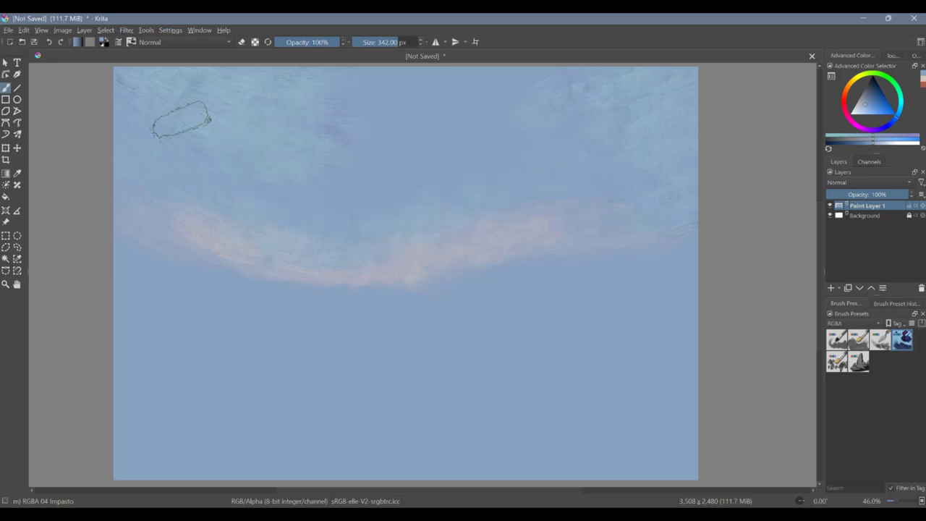
pyautogui.moveTo(490, 94)
pyautogui.mouseDown()
pyautogui.moveTo(488, 166)
pyautogui.moveTo(497, 106)
pyautogui.mouseUp()
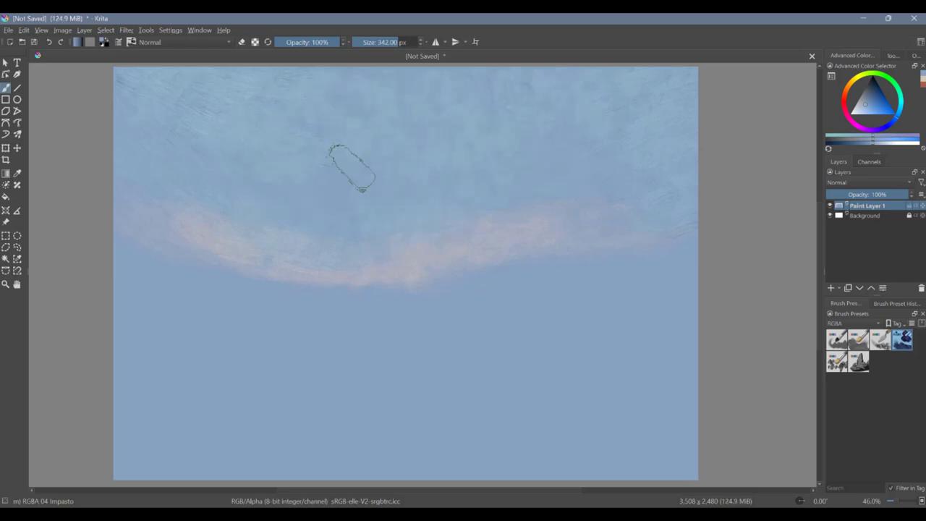
# Step: Sample the cloud band's tones and blend them upward into the blue sky across the centre and right
pyautogui.keyDown('ctrl'); pyautogui.click(323, 266); pyautogui.keyUp('ctrl')
pyautogui.moveTo(272, 236)
pyautogui.mouseDown()
pyautogui.moveTo(340, 238)
pyautogui.moveTo(269, 186)
pyautogui.moveTo(386, 262)
pyautogui.moveTo(412, 176)
pyautogui.moveTo(458, 170)
pyautogui.mouseUp()
pyautogui.keyDown('ctrl'); pyautogui.click(526, 219); pyautogui.keyUp('ctrl')
pyautogui.moveTo(539, 192)
pyautogui.mouseDown()
pyautogui.moveTo(591, 176)
pyautogui.moveTo(558, 149)
pyautogui.moveTo(615, 243)
pyautogui.moveTo(666, 205)
pyautogui.moveTo(666, 223)
pyautogui.mouseUp()
# Step: Mix a pale blue from a sampled sky tone and paint a light cloud along the right edge
pyautogui.keyDown('ctrl'); pyautogui.click(666, 242); pyautogui.keyUp('ctrl')
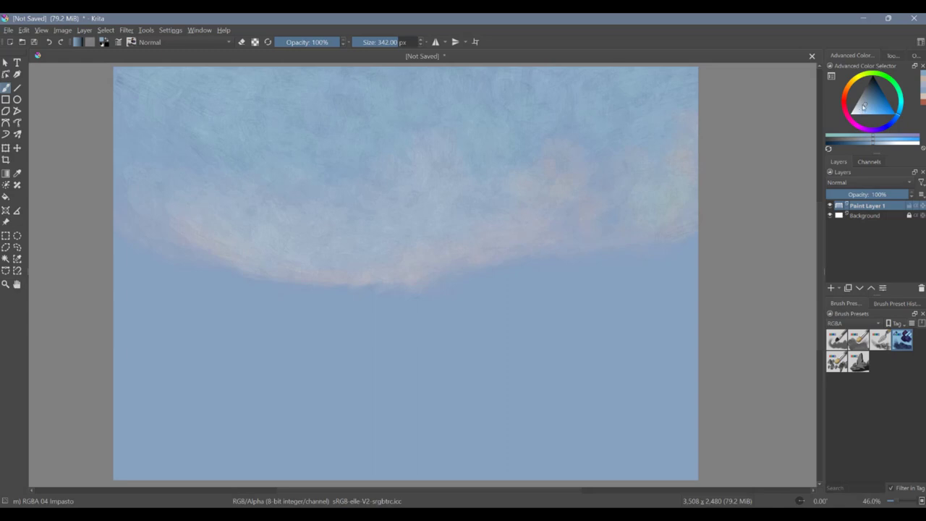
pyautogui.click(858, 109)
pyautogui.moveTo(679, 141)
pyautogui.mouseDown()
pyautogui.moveTo(667, 194)
pyautogui.moveTo(628, 89)
pyautogui.moveTo(633, 174)
pyautogui.mouseUp()
# Step: Reduce the brush to 230 px and paint pale blue cloud puffs at centre right and across the upper middle
pyautogui.press('[')
pyautogui.press('[')
pyautogui.press('[')
pyautogui.press('[')
pyautogui.press('[')
pyautogui.press('[')
pyautogui.moveTo(532, 170); pyautogui.dragTo(583, 172)
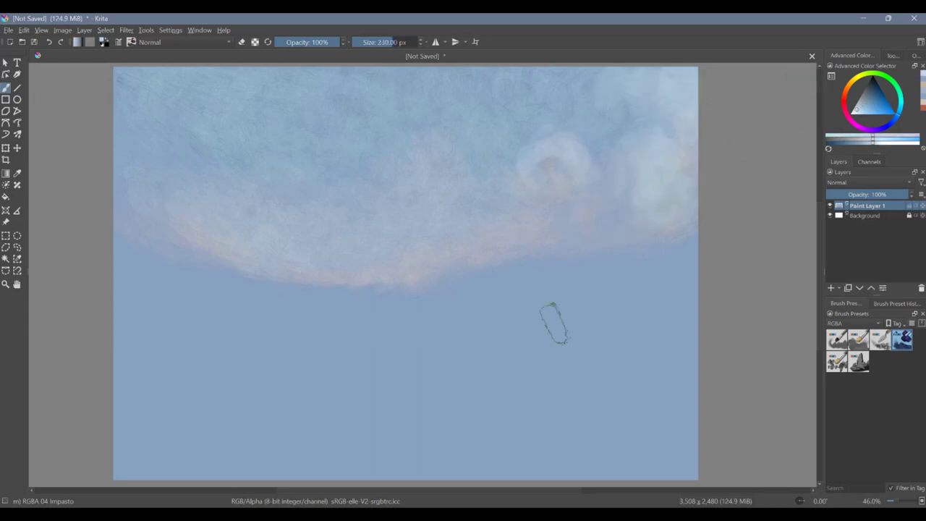
pyautogui.moveTo(438, 78)
pyautogui.mouseDown()
pyautogui.moveTo(475, 79)
pyautogui.moveTo(503, 105)
pyautogui.moveTo(493, 113)
pyautogui.moveTo(388, 87)
pyautogui.moveTo(307, 110)
pyautogui.mouseUp()
pyautogui.moveTo(340, 117); pyautogui.dragTo(348, 139)
# Step: Choose a dusty pink and work mauve shadow tones into the upper left sky and the middle cloud
pyautogui.click(847, 115)
pyautogui.click(869, 105)
pyautogui.moveTo(208, 147); pyautogui.dragTo(251, 161)
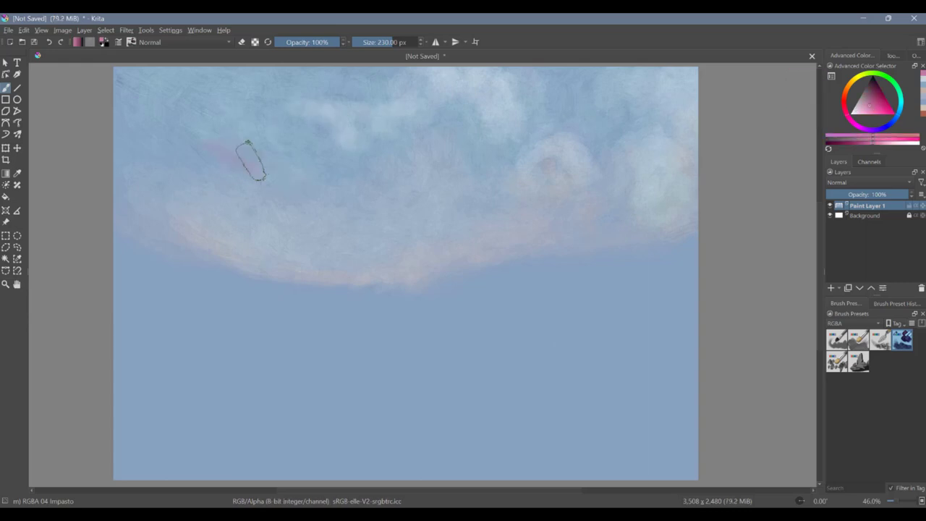
pyautogui.moveTo(317, 120); pyautogui.dragTo(386, 153)
pyautogui.keyDown('ctrl'); pyautogui.click(252, 171); pyautogui.keyUp('ctrl')
pyautogui.moveTo(250, 167); pyautogui.dragTo(185, 145)
# Step: Shift the colour to violet-blue and paint shadows across the left sky, the centre and the right-hand clouds
pyautogui.click(891, 123)
pyautogui.moveTo(260, 173); pyautogui.dragTo(124, 151)
pyautogui.moveTo(347, 144); pyautogui.dragTo(405, 144)
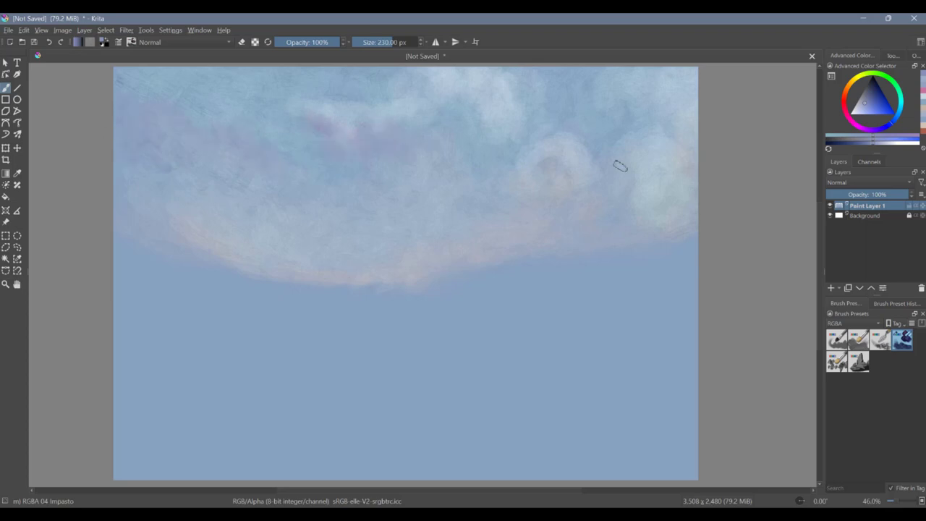
pyautogui.moveTo(634, 159); pyautogui.dragTo(684, 119)
pyautogui.moveTo(556, 152); pyautogui.dragTo(556, 181)
# Step: Choose a pale blue and brighten the upper middle cloud and the clouds in the upper left corner
pyautogui.click(897, 113)
pyautogui.click(857, 110)
pyautogui.moveTo(311, 108); pyautogui.dragTo(387, 137)
pyautogui.moveTo(122, 79)
pyautogui.mouseDown()
pyautogui.moveTo(145, 103)
pyautogui.moveTo(228, 125)
pyautogui.mouseUp()
pyautogui.moveTo(177, 108); pyautogui.dragTo(128, 109)
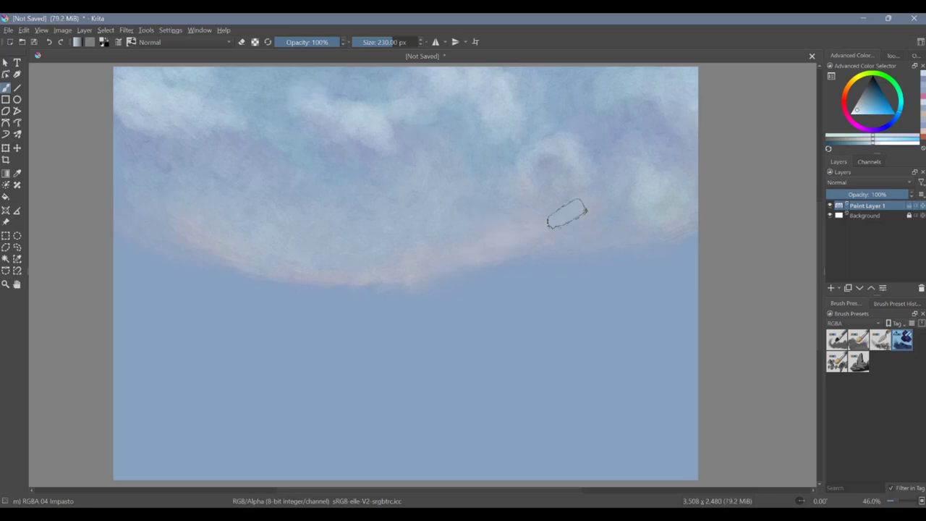
# Step: Sample the warm peach from the cloud band and spread it over the lower part of the clouds
pyautogui.keyDown('ctrl'); pyautogui.click(566, 215); pyautogui.keyUp('ctrl')
pyautogui.moveTo(298, 243); pyautogui.dragTo(435, 241)
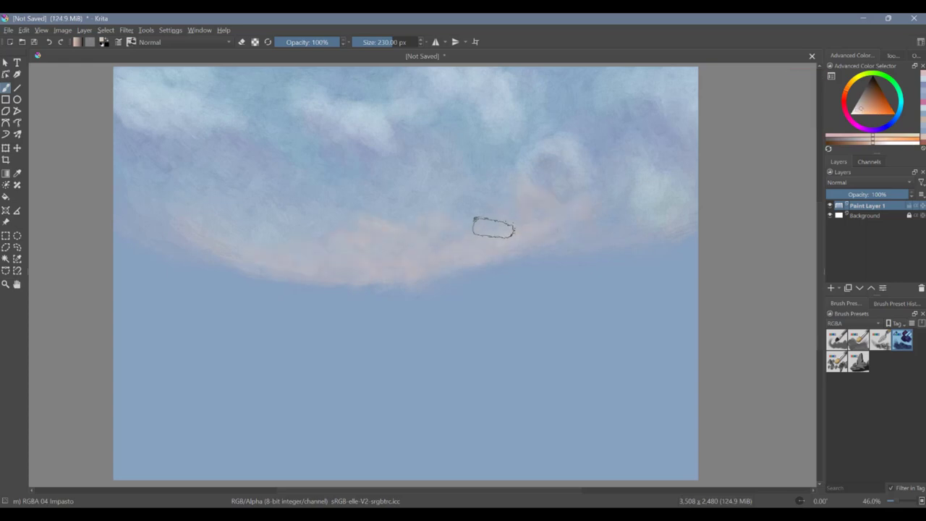
pyautogui.moveTo(493, 227)
pyautogui.mouseDown()
pyautogui.moveTo(410, 246)
pyautogui.moveTo(280, 226)
pyautogui.mouseUp()
# Step: Switch to the Paint brush set and test a Dry Bristles stroke below the clouds, undoing it
pyautogui.click(854, 323)
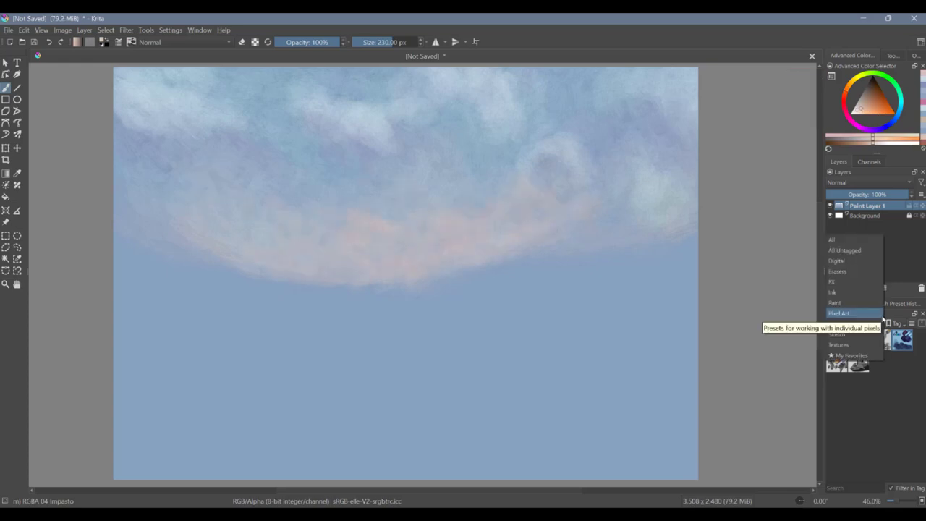
pyautogui.click(847, 290)
pyautogui.click(902, 360)
pyautogui.moveTo(499, 289); pyautogui.dragTo(553, 380)
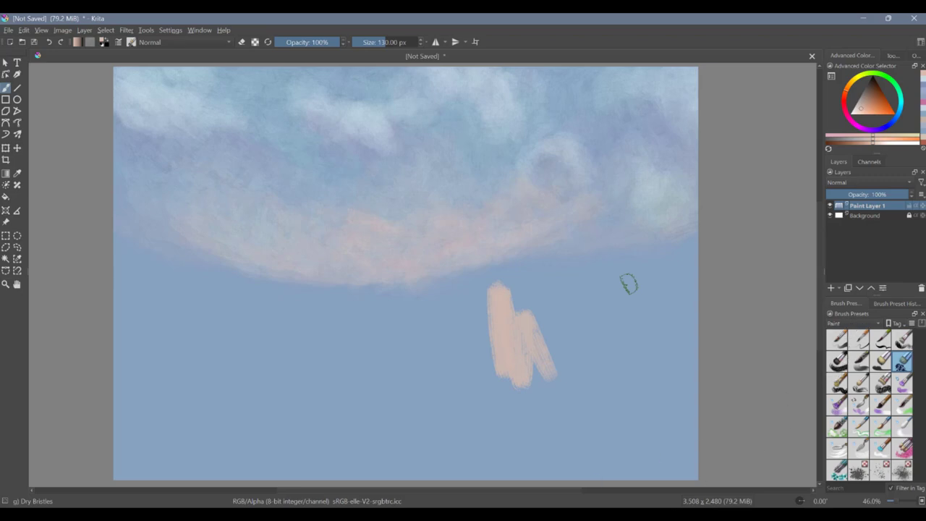
pyautogui.hotkey('ctrl', 'z')
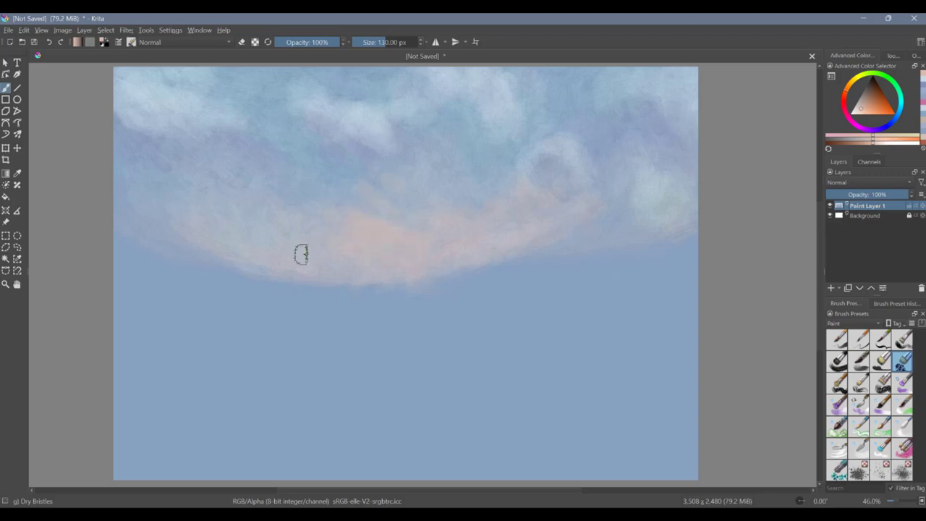
# Step: Blend peach into the lower cloud band with the Wet Textured Soft and Dry Brushing brushes
pyautogui.click(904, 449)
pyautogui.click(881, 405)
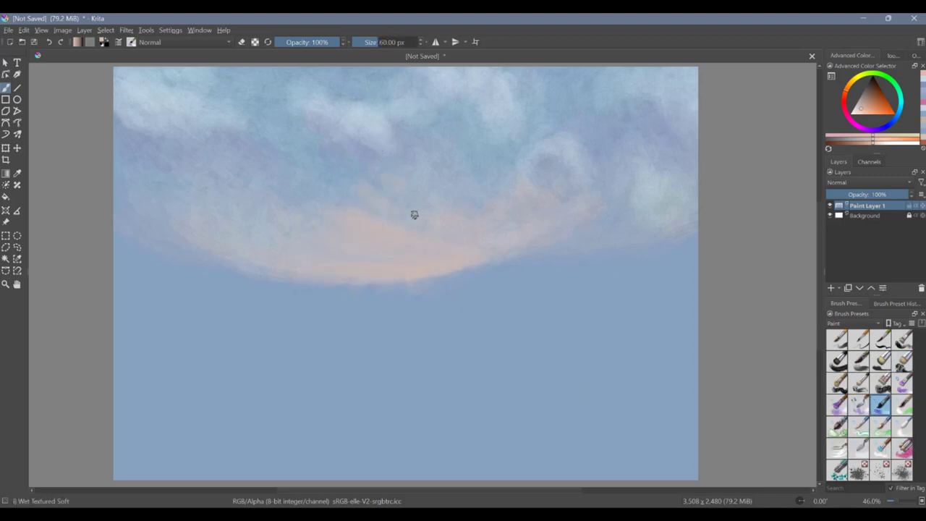
pyautogui.click(861, 384)
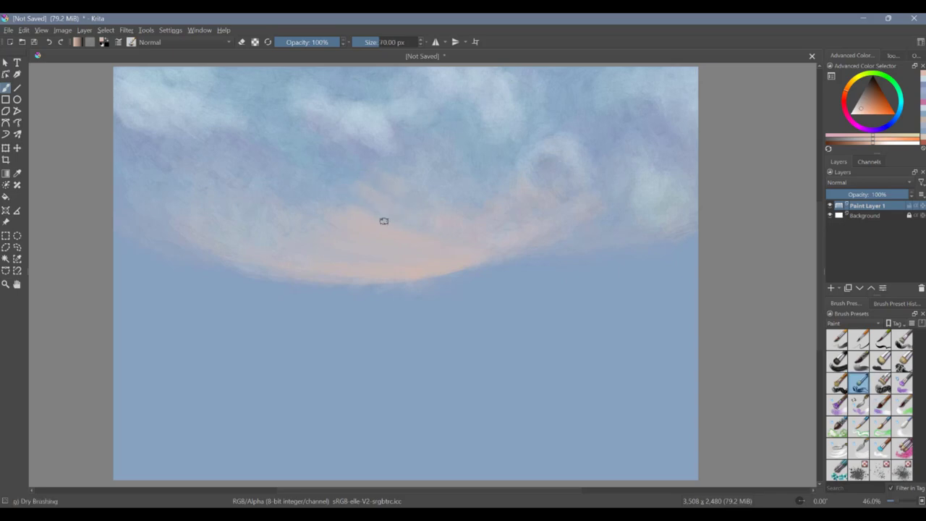
# Step: Sample a pale blue from the sky and test a Bristles-4 Glaze stroke below the clouds, undoing it
pyautogui.keyDown('ctrl'); pyautogui.click(361, 219); pyautogui.keyUp('ctrl')
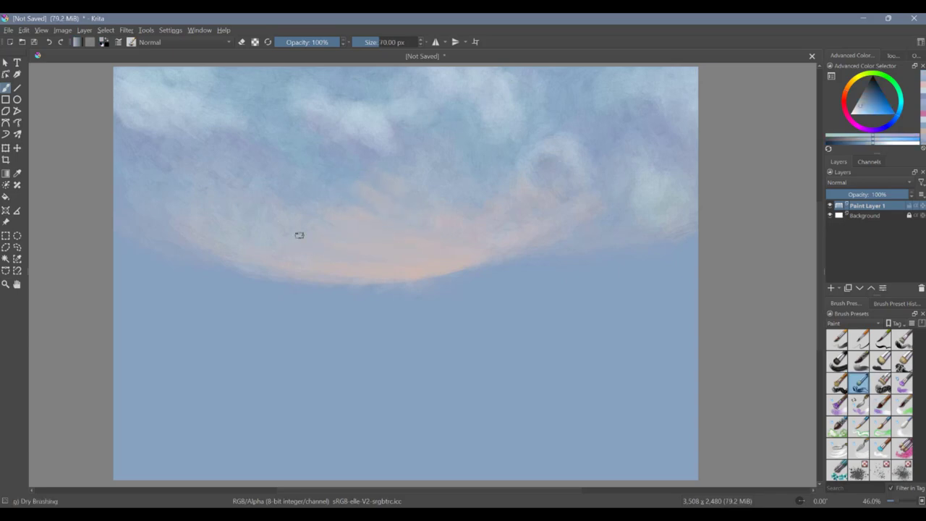
pyautogui.click(860, 362)
pyautogui.moveTo(359, 311); pyautogui.dragTo(475, 324)
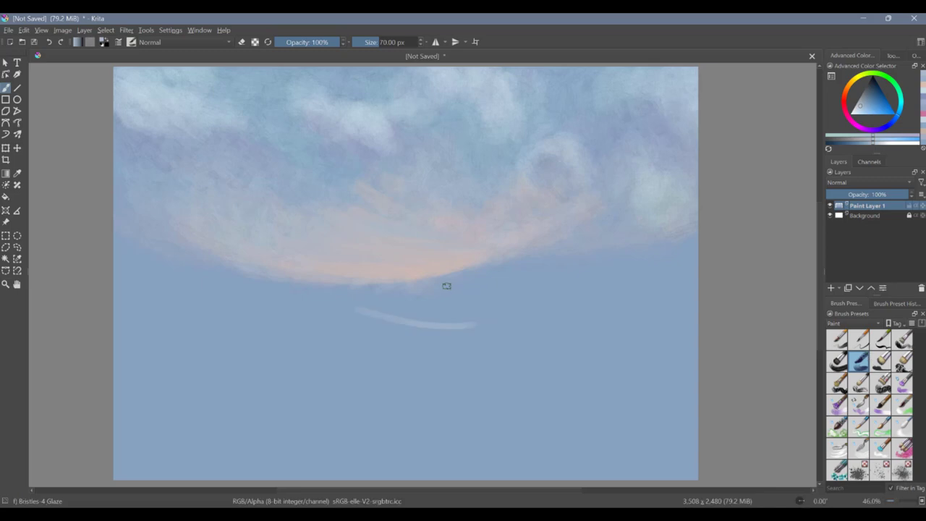
pyautogui.hotkey('ctrl', 'z')
# Step: Enlarge the glaze brush to 154 px and soften the peach band with sampled pale blue tones
pyautogui.press(']')
pyautogui.press(']')
pyautogui.press(']')
pyautogui.press(']')
pyautogui.press(']')
pyautogui.press(']')
pyautogui.press(']')
pyautogui.press(']')
pyautogui.press(']')
pyautogui.press(']')
pyautogui.press(']')
pyautogui.press(']')
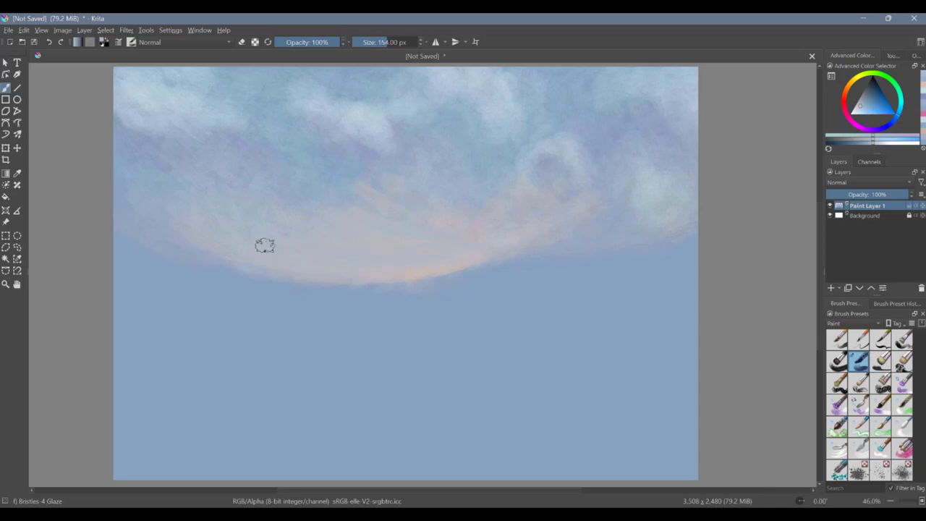
pyautogui.keyDown('ctrl'); pyautogui.click(453, 236); pyautogui.keyUp('ctrl')
pyautogui.moveTo(453, 235)
pyautogui.mouseDown()
pyautogui.moveTo(419, 276)
pyautogui.moveTo(579, 240)
pyautogui.moveTo(272, 262)
pyautogui.moveTo(221, 250)
pyautogui.moveTo(229, 225)
pyautogui.moveTo(366, 180)
pyautogui.moveTo(614, 204)
pyautogui.mouseUp()
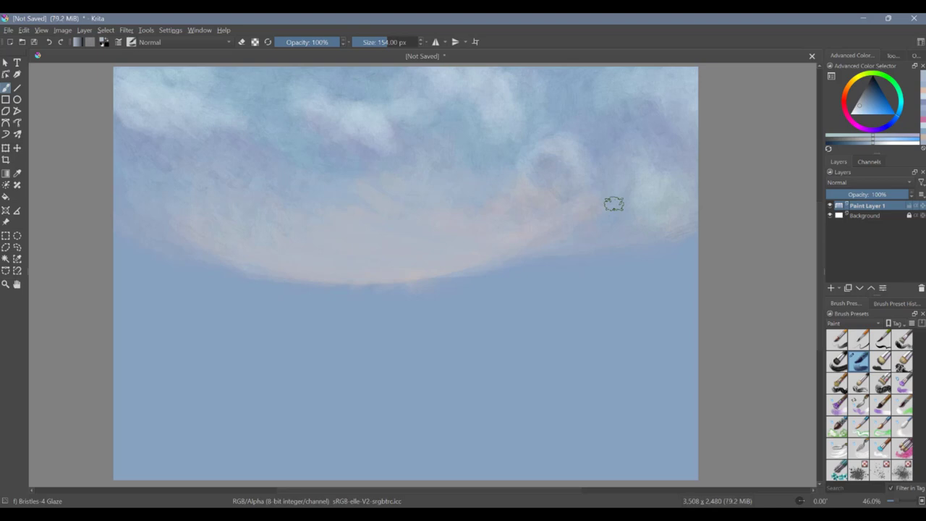
# Step: Test the Bristles-2 Flat Rough brush in the empty lower right sky and undo the strokes
pyautogui.click(859, 340)
pyautogui.click(880, 340)
pyautogui.click(903, 340)
pyautogui.moveTo(588, 380); pyautogui.dragTo(647, 356)
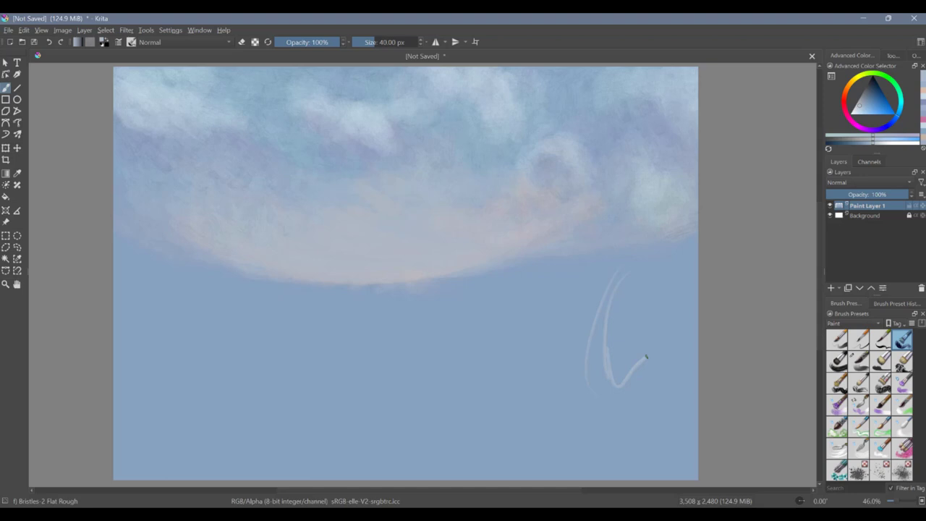
pyautogui.hotkey('ctrl', 'z')
# Step: Select the Bristles-3 Large Smooth brush and test strokes below the clouds, undoing them
pyautogui.click(838, 361)
pyautogui.moveTo(578, 385); pyautogui.dragTo(598, 395)
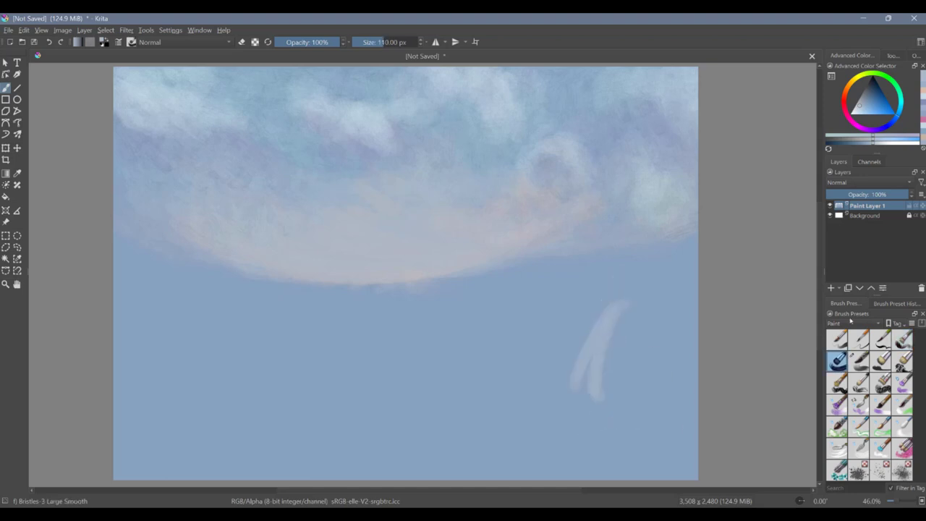
pyautogui.hotkey('ctrl', 'z')
pyautogui.moveTo(502, 327); pyautogui.dragTo(585, 382)
pyautogui.hotkey('ctrl', 'z')
# Step: Choose a pale cream and try highlight strokes on the upper middle cloud, undoing them
pyautogui.click(848, 85)
pyautogui.click(857, 112)
pyautogui.moveTo(395, 150); pyautogui.dragTo(321, 91)
pyautogui.hotkey('ctrl', 'z')
pyautogui.moveTo(373, 125); pyautogui.dragTo(335, 95)
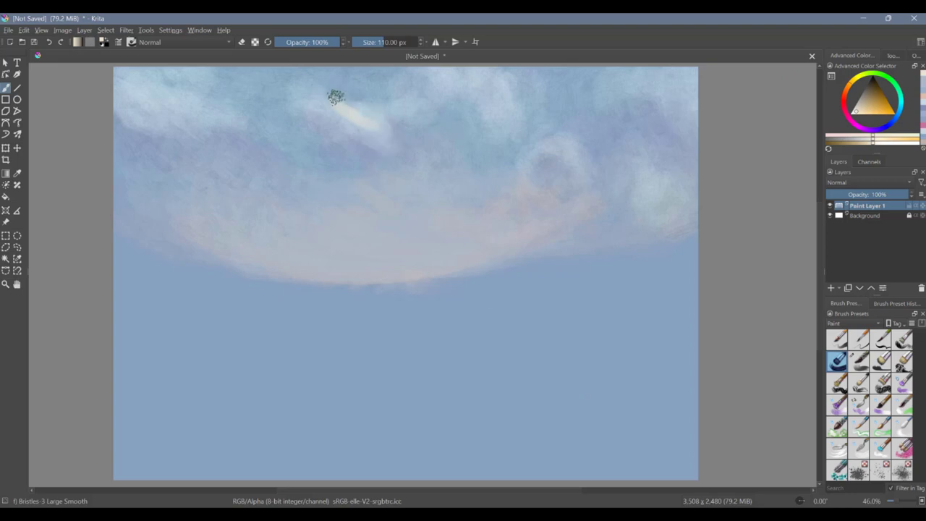
pyautogui.hotkey('ctrl', 'z')
# Step: Shrink the brush and paint a thin, curved cream cloud streak in the middle of the sky
pyautogui.press('[')
pyautogui.press('[')
pyautogui.press('[')
pyautogui.press('[')
pyautogui.press('[')
pyautogui.press('[')
pyautogui.press('[')
pyautogui.press('[')
pyautogui.press('[')
pyautogui.press('[')
pyautogui.press('[')
pyautogui.moveTo(392, 206)
pyautogui.mouseDown()
pyautogui.moveTo(374, 200)
pyautogui.moveTo(442, 193)
pyautogui.mouseUp()
# Step: Thicken and extend the cream cloud streak with RGBA 02 Thickpaint, and sample a pale blue beneath it for softening its underside
pyautogui.click(852, 323)
pyautogui.click(839, 343)
pyautogui.click(859, 341)
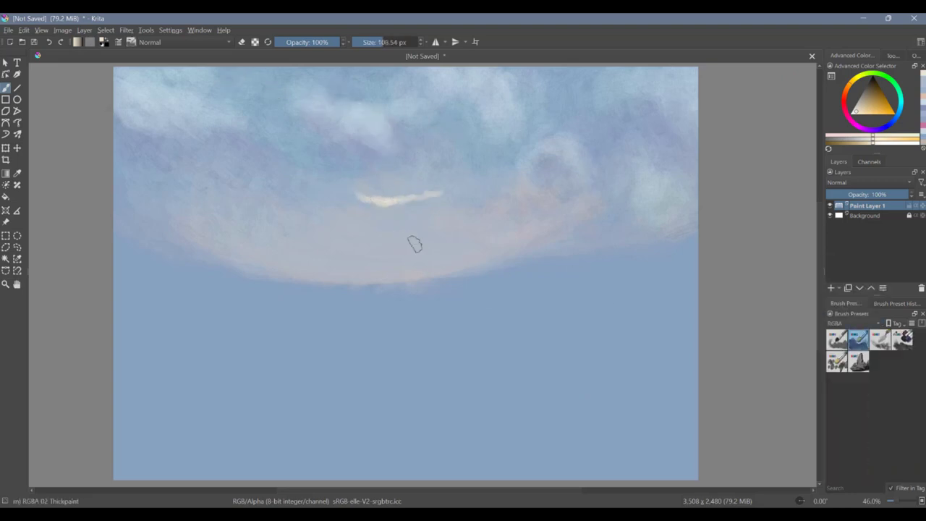
pyautogui.moveTo(427, 250); pyautogui.dragTo(440, 196)
pyautogui.moveTo(439, 197); pyautogui.dragTo(427, 344)
pyautogui.moveTo(297, 262); pyautogui.dragTo(242, 248)
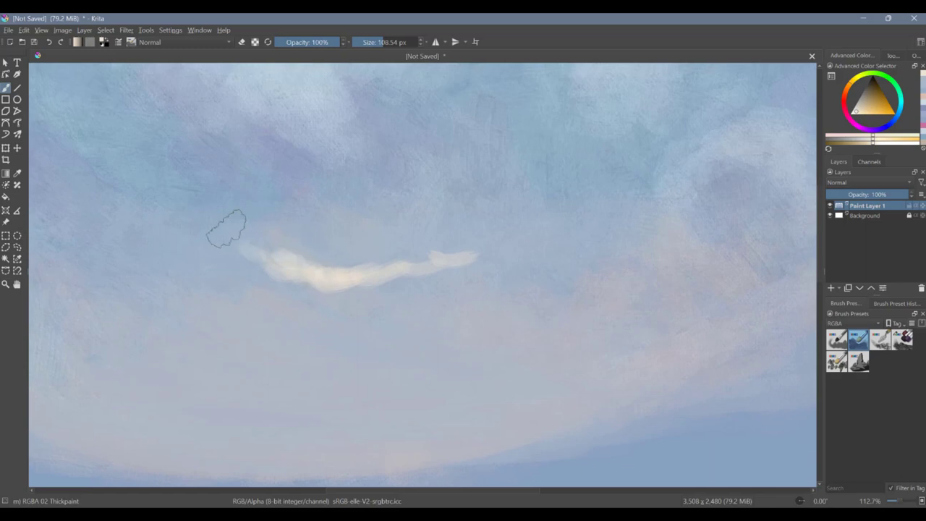
pyautogui.moveTo(323, 253)
pyautogui.mouseDown()
pyautogui.moveTo(341, 268)
pyautogui.moveTo(471, 256)
pyautogui.mouseUp()
pyautogui.keyDown('ctrl'); pyautogui.click(330, 289); pyautogui.keyUp('ctrl')
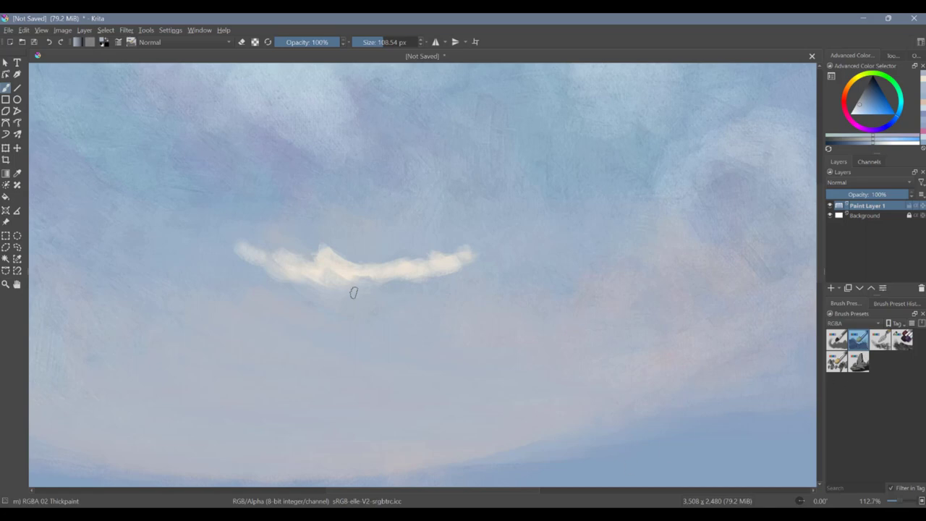
# Step: Add feathery wisps to the cream cloud streak with the RGBA 03 Rake brush at 44 px, using sampled cream and blue
pyautogui.click(881, 340)
pyautogui.moveTo(341, 265); pyautogui.dragTo(318, 284)
pyautogui.press('[')
pyautogui.hotkey('ctrl', 'z')
pyautogui.keyDown('ctrl'); pyautogui.click(342, 266); pyautogui.keyUp('ctrl')
pyautogui.moveTo(271, 267); pyautogui.dragTo(228, 249)
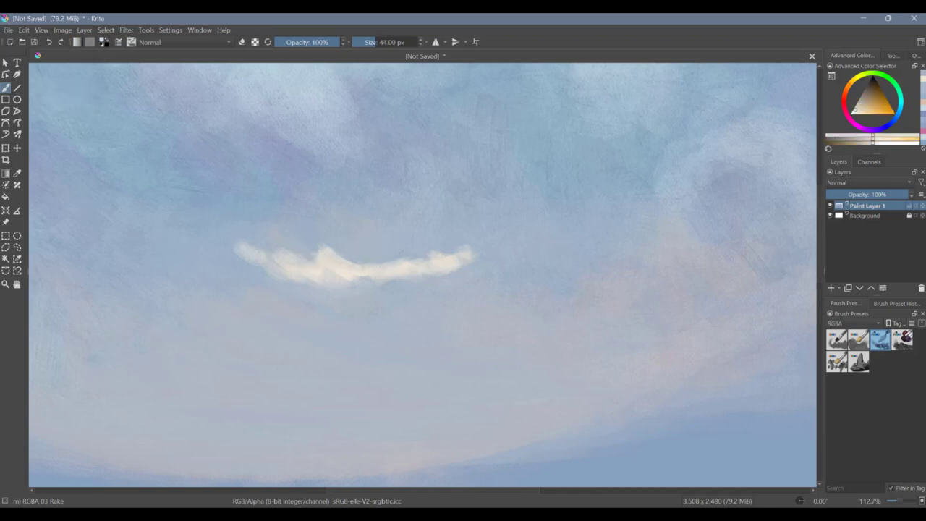
pyautogui.moveTo(318, 256); pyautogui.dragTo(302, 235)
pyautogui.moveTo(379, 266); pyautogui.dragTo(363, 278)
pyautogui.moveTo(313, 269); pyautogui.dragTo(306, 248)
pyautogui.keyDown('ctrl'); pyautogui.click(306, 186); pyautogui.keyUp('ctrl')
pyautogui.moveTo(344, 273); pyautogui.dragTo(375, 291)
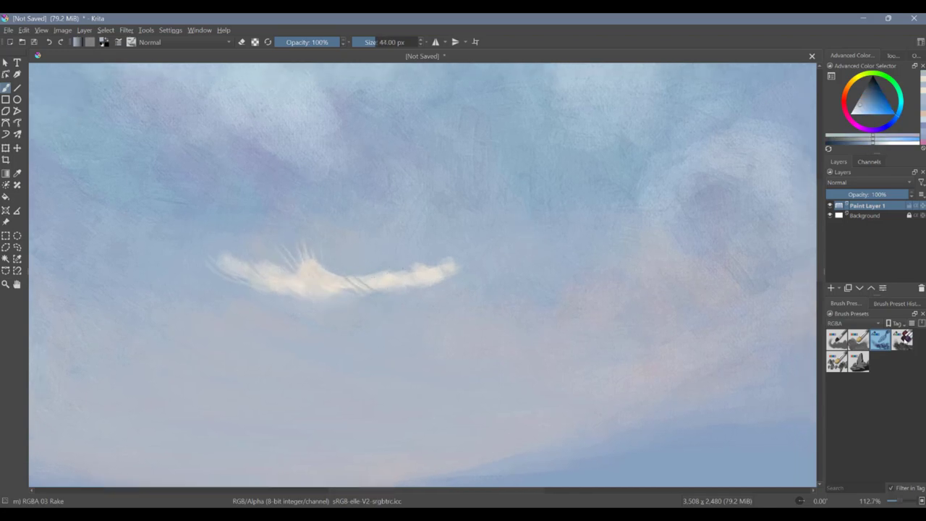
# Step: Try other RGBA presets, undo the test stroke, and select RGBA 01 Thick-dry at 28 px
pyautogui.click(905, 341)
pyautogui.press('/')
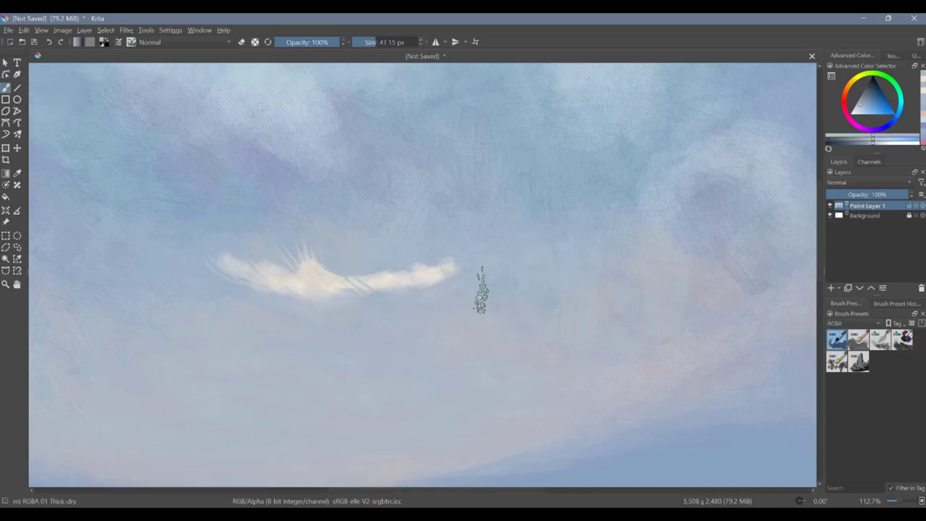
pyautogui.hotkey('ctrl', 'z')
pyautogui.click(880, 339)
pyautogui.click(837, 339)
pyautogui.press('[')
pyautogui.press('[')
pyautogui.press('[')
pyautogui.press('[')
pyautogui.press('[')
pyautogui.press('[')
pyautogui.press('[')
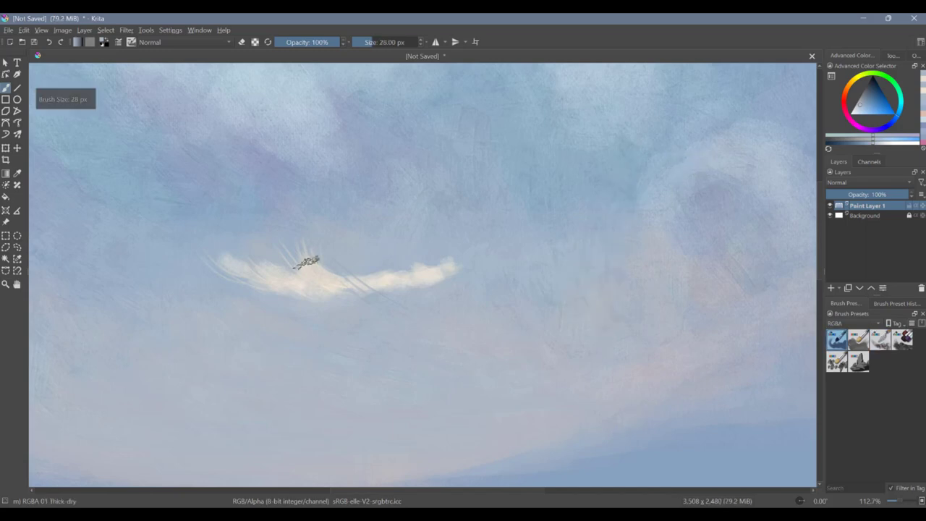
# Step: Sample the streak's cream colour and extend the streak outward at both ends with soft dry strokes
pyautogui.keyDown('ctrl'); pyautogui.click(307, 265); pyautogui.keyUp('ctrl')
pyautogui.moveTo(247, 278); pyautogui.dragTo(205, 258)
pyautogui.moveTo(323, 272); pyautogui.dragTo(375, 276)
pyautogui.moveTo(460, 274); pyautogui.dragTo(511, 253)
# Step: Select the RGBA 02 Thickpaint brush and reduce its size to 35 px
pyautogui.click(837, 362)
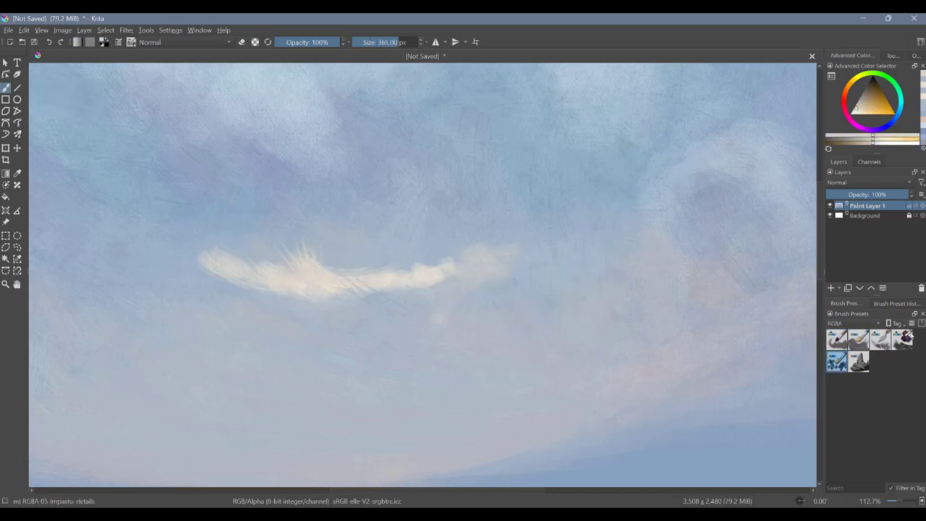
pyautogui.click(902, 340)
pyautogui.click(858, 341)
pyautogui.press('[')
pyautogui.press('[')
pyautogui.press('[')
pyautogui.press('[')
pyautogui.press('[')
pyautogui.press('[')
pyautogui.press('[')
pyautogui.press('[')
pyautogui.press('[')
pyautogui.press('[')
pyautogui.press('[')
pyautogui.press('[')
pyautogui.press('[')
pyautogui.press('[')
pyautogui.press('[')
pyautogui.press('[')
# Step: Paint curved upward wisps and a broken right-hand trail on the cream streak, and soften its underside with a sampled pale blue
pyautogui.moveTo(307, 259); pyautogui.dragTo(288, 213)
pyautogui.hotkey('ctrl', 'z')
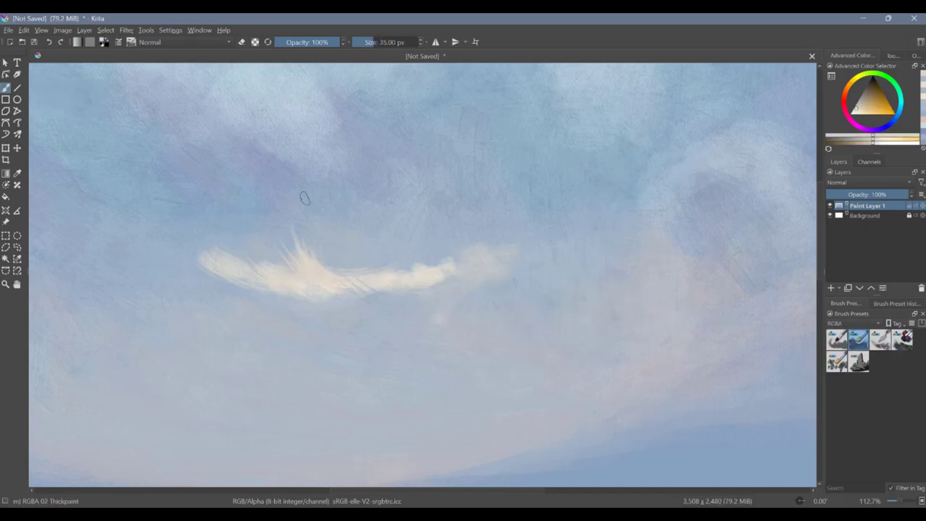
pyautogui.moveTo(272, 264); pyautogui.dragTo(263, 250)
pyautogui.moveTo(223, 258); pyautogui.dragTo(211, 228)
pyautogui.moveTo(208, 267); pyautogui.dragTo(196, 255)
pyautogui.moveTo(411, 248)
pyautogui.mouseDown()
pyautogui.moveTo(389, 266)
pyautogui.moveTo(459, 252)
pyautogui.mouseUp()
pyautogui.moveTo(474, 250); pyautogui.dragTo(534, 260)
pyautogui.keyDown('ctrl'); pyautogui.click(443, 299); pyautogui.keyUp('ctrl')
pyautogui.moveTo(316, 299); pyautogui.dragTo(277, 291)
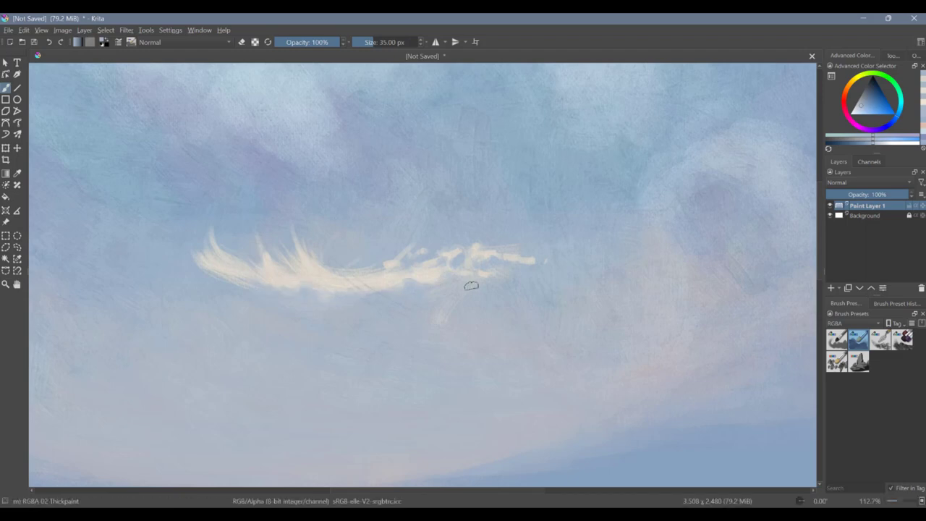
# Step: Build up a large billowing cloud right of the streak using RGBA 04 Impasto at 230 px with a sampled cream
pyautogui.scroll(-4, 478, 297)
pyautogui.click(902, 339)
pyautogui.moveTo(467, 191); pyautogui.dragTo(388, 209)
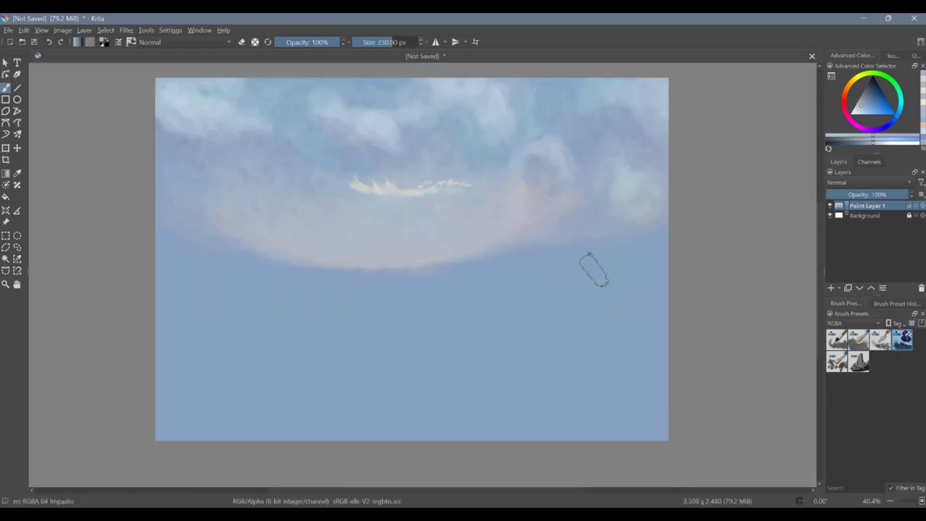
pyautogui.keyDown('ctrl'); pyautogui.click(402, 186); pyautogui.keyUp('ctrl')
pyautogui.moveTo(402, 245); pyautogui.dragTo(487, 214)
pyautogui.moveTo(474, 230)
pyautogui.mouseDown()
pyautogui.moveTo(502, 181)
pyautogui.moveTo(548, 161)
pyautogui.mouseUp()
pyautogui.moveTo(547, 182)
pyautogui.mouseDown()
pyautogui.moveTo(601, 145)
pyautogui.moveTo(529, 148)
pyautogui.mouseUp()
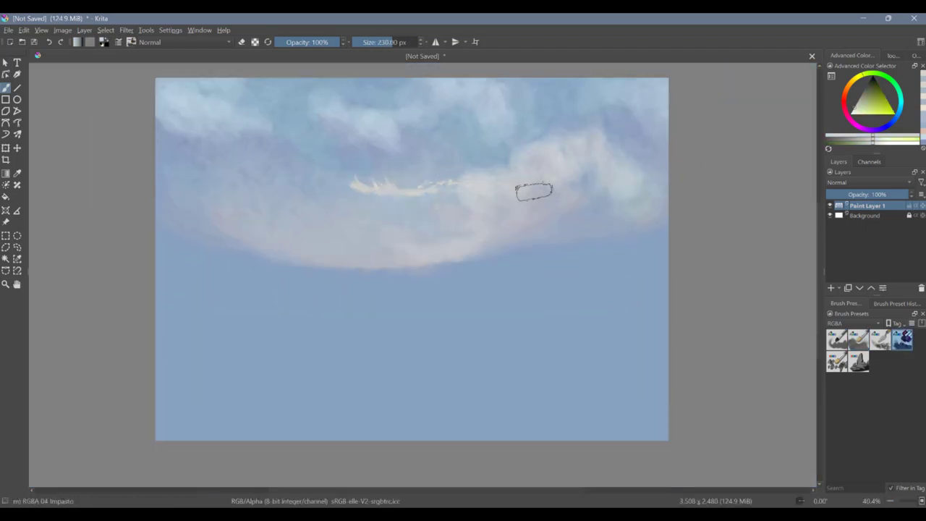
pyautogui.moveTo(637, 173); pyautogui.dragTo(658, 189)
# Step: Choose a pale yellow-white and paint a bright highlight on the middle of the cream streak with RGBA 02 Thickpaint
pyautogui.click(859, 340)
pyautogui.click(859, 79)
pyautogui.click(855, 112)
pyautogui.scroll(3, 396, 190)
pyautogui.moveTo(379, 167); pyautogui.dragTo(405, 190)
# Step: Show the Textures brush presets and select the Texture Big brush
pyautogui.click(853, 324)
pyautogui.click(844, 343)
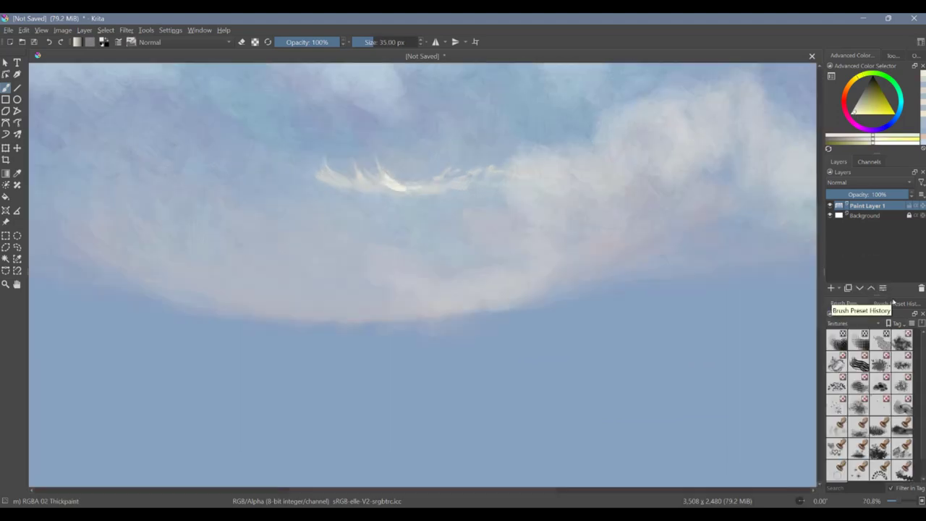
pyautogui.click(880, 449)
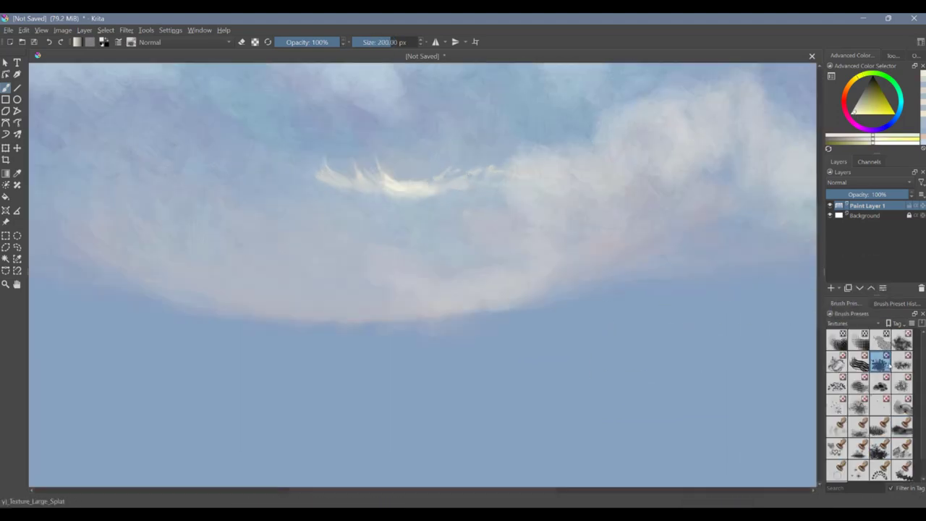
pyautogui.click(902, 338)
# Step: Try Texture Big strokes with sampled blue and cream over the cream streak, undoing them
pyautogui.scroll(-2, 427, 229)
pyautogui.moveTo(455, 257); pyautogui.dragTo(403, 257)
pyautogui.keyDown('ctrl'); pyautogui.click(463, 249); pyautogui.keyUp('ctrl')
pyautogui.moveTo(409, 185); pyautogui.dragTo(409, 197)
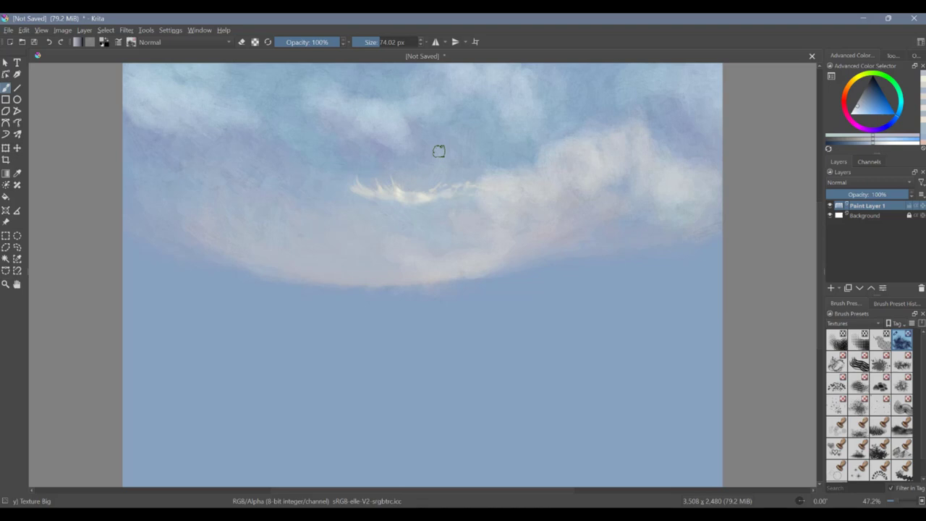
pyautogui.hotkey('ctrl', 'z')
pyautogui.keyDown('ctrl'); pyautogui.click(412, 197); pyautogui.keyUp('ctrl')
pyautogui.moveTo(411, 194)
pyautogui.mouseDown()
pyautogui.moveTo(398, 183)
pyautogui.moveTo(461, 189)
pyautogui.moveTo(343, 181)
pyautogui.mouseUp()
pyautogui.hotkey('ctrl', 'z')
pyautogui.hotkey('ctrl', 'z')
pyautogui.hotkey('ctrl', 'z')
# Step: Enlarge Texture Big to about 240 px and brighten the tops of the large right cloud and the upper middle cloud
pyautogui.keyDown('ctrl'); pyautogui.click(438, 254); pyautogui.keyUp('ctrl')
pyautogui.moveTo(441, 248); pyautogui.dragTo(478, 248)
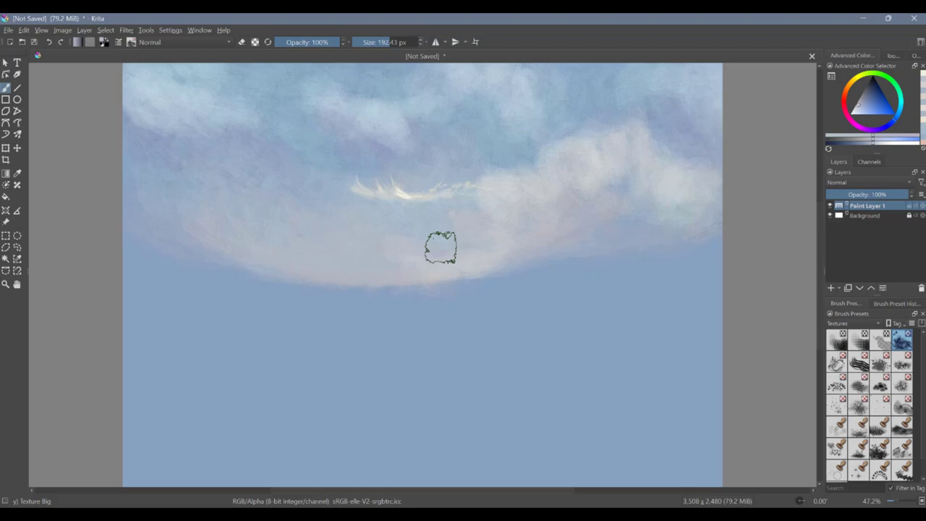
pyautogui.press(']')
pyautogui.keyDown('ctrl'); pyautogui.click(447, 199); pyautogui.keyUp('ctrl')
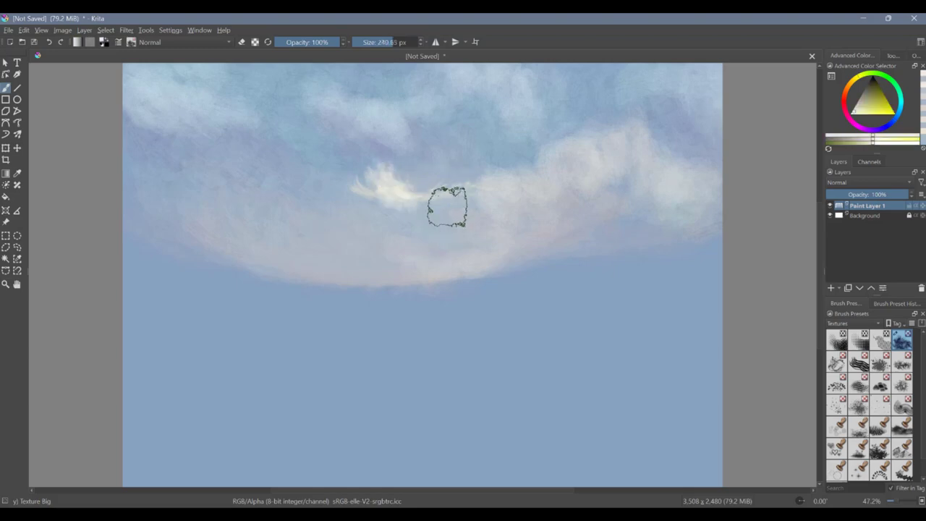
pyautogui.moveTo(564, 148)
pyautogui.mouseDown()
pyautogui.moveTo(666, 207)
pyautogui.moveTo(561, 248)
pyautogui.moveTo(503, 66)
pyautogui.moveTo(552, 67)
pyautogui.mouseUp()
pyautogui.keyDown('ctrl'); pyautogui.click(600, 184); pyautogui.keyUp('ctrl')
pyautogui.moveTo(464, 124); pyautogui.dragTo(503, 102)
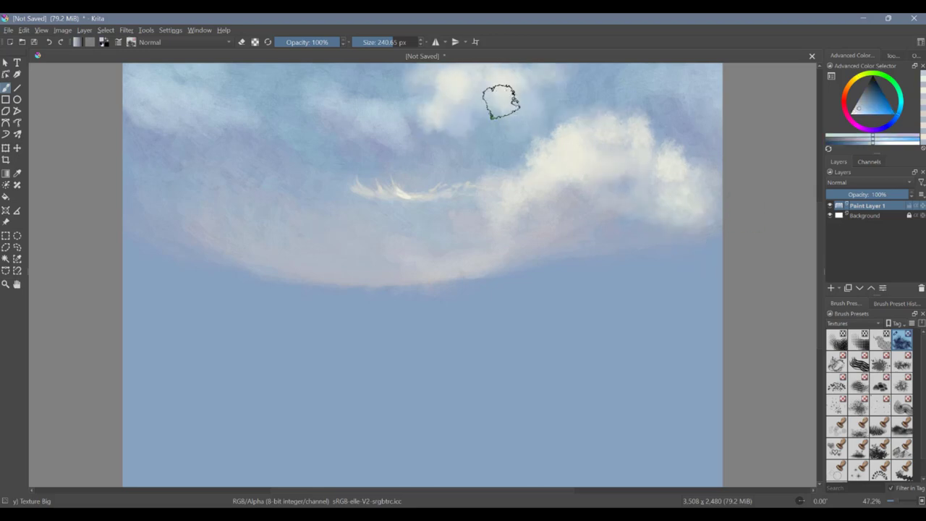
# Step: Fill out the upper-left clouds and the right cloud's edge with pale blue, and broaden the pinkish cloud band below the streak
pyautogui.moveTo(367, 125); pyautogui.dragTo(304, 94)
pyautogui.moveTo(143, 132); pyautogui.dragTo(244, 95)
pyautogui.moveTo(649, 129); pyautogui.dragTo(692, 220)
pyautogui.keyDown('ctrl'); pyautogui.click(594, 213); pyautogui.keyUp('ctrl')
pyautogui.moveTo(581, 178)
pyautogui.mouseDown()
pyautogui.moveTo(520, 242)
pyautogui.moveTo(243, 189)
pyautogui.mouseUp()
pyautogui.keyDown('ctrl'); pyautogui.click(316, 127); pyautogui.keyUp('ctrl')
# Step: Show the Paint brush presets, select Dry Bristles, and test a stroke on the plain lower sky, undoing it
pyautogui.click(855, 323)
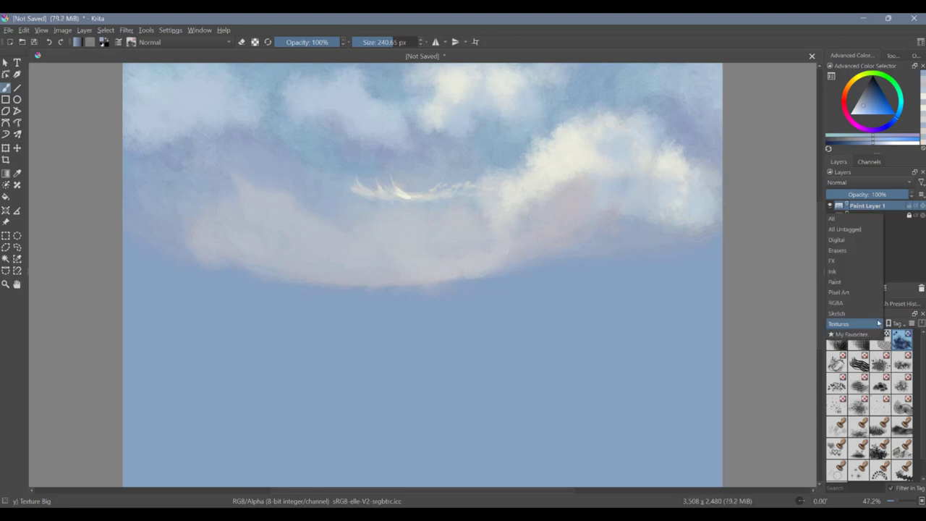
pyautogui.click(842, 239)
pyautogui.click(856, 324)
pyautogui.click(842, 344)
pyautogui.click(855, 323)
pyautogui.click(842, 350)
pyautogui.click(902, 361)
pyautogui.moveTo(610, 288); pyautogui.dragTo(651, 379)
pyautogui.hotkey('ctrl', 'z')
# Step: Blend a sampled pale tone into the area beneath the cream streak with Dry Bristles
pyautogui.moveTo(422, 149); pyautogui.dragTo(411, 136)
pyautogui.keyDown('ctrl'); pyautogui.click(455, 193); pyautogui.keyUp('ctrl')
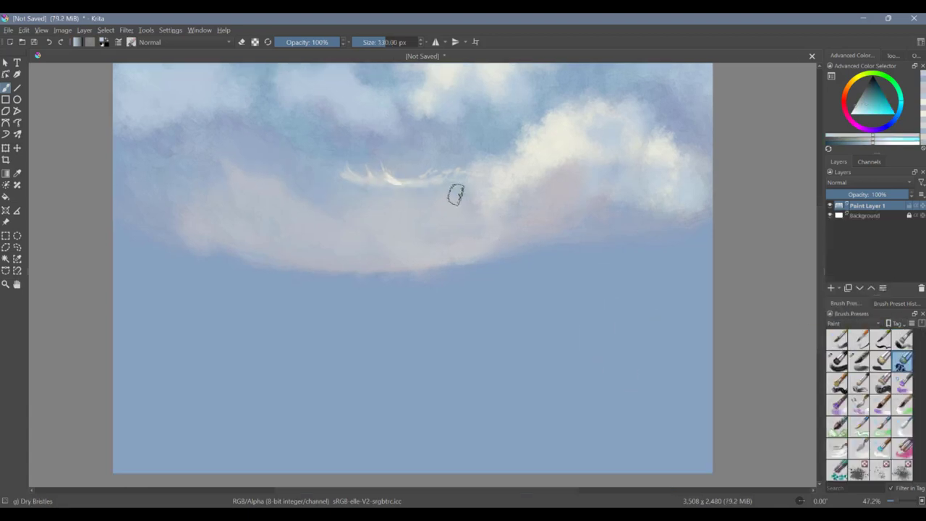
pyautogui.moveTo(372, 197); pyautogui.dragTo(308, 185)
pyautogui.keyDown('ctrl'); pyautogui.click(306, 160); pyautogui.keyUp('ctrl')
# Step: Smooth and brighten the cream streak using Wet Bristles Rough at 80 px with its sampled highlight colour
pyautogui.click(837, 405)
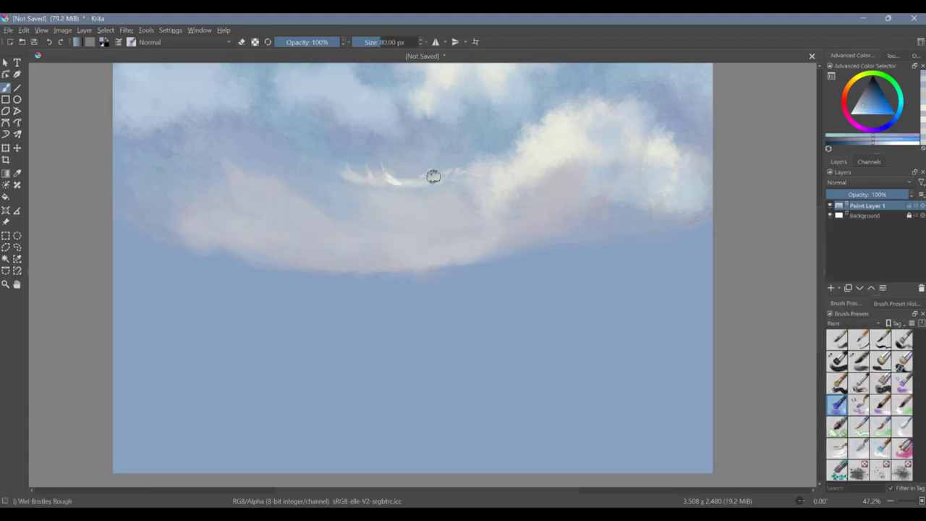
pyautogui.keyDown('ctrl'); pyautogui.click(400, 181); pyautogui.keyUp('ctrl')
pyautogui.moveTo(433, 179); pyautogui.dragTo(364, 180)
pyautogui.moveTo(420, 243); pyautogui.dragTo(417, 225)
pyautogui.moveTo(418, 225); pyautogui.dragTo(429, 225)
# Step: Check the painting zoomed out, rotated and close up, resetting the canvas rotation to upright
pyautogui.scroll(-5, 431, 246)
pyautogui.moveTo(435, 268); pyautogui.dragTo(442, 313)
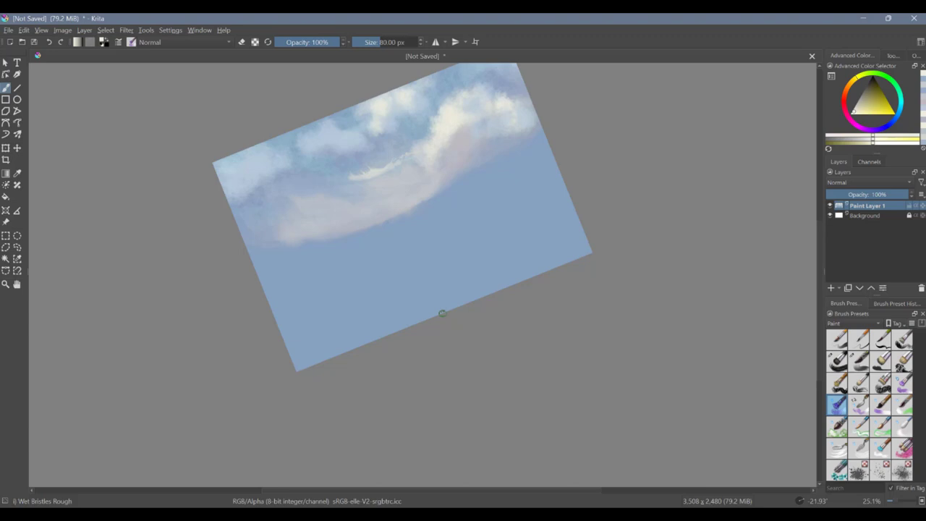
pyautogui.press('5')
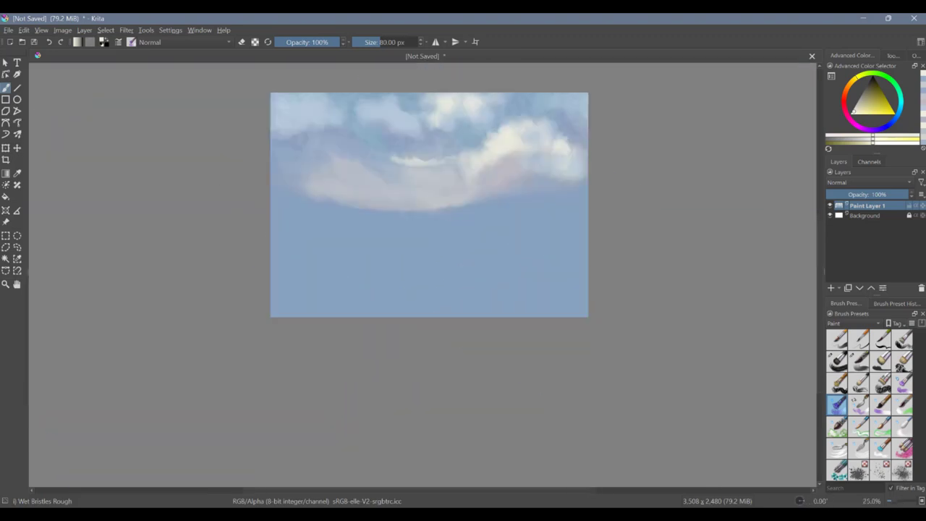
pyautogui.moveTo(474, 231); pyautogui.dragTo(483, 199)
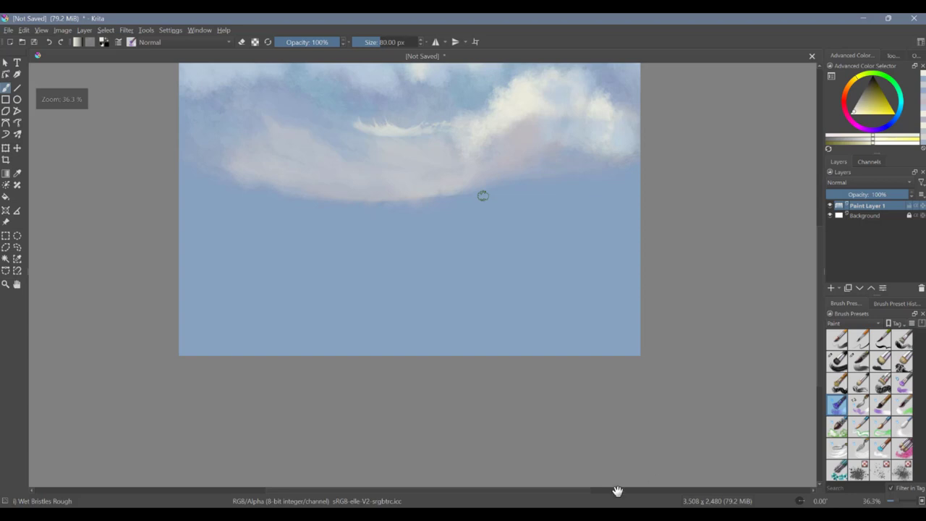
pyautogui.moveTo(483, 196); pyautogui.dragTo(491, 263)
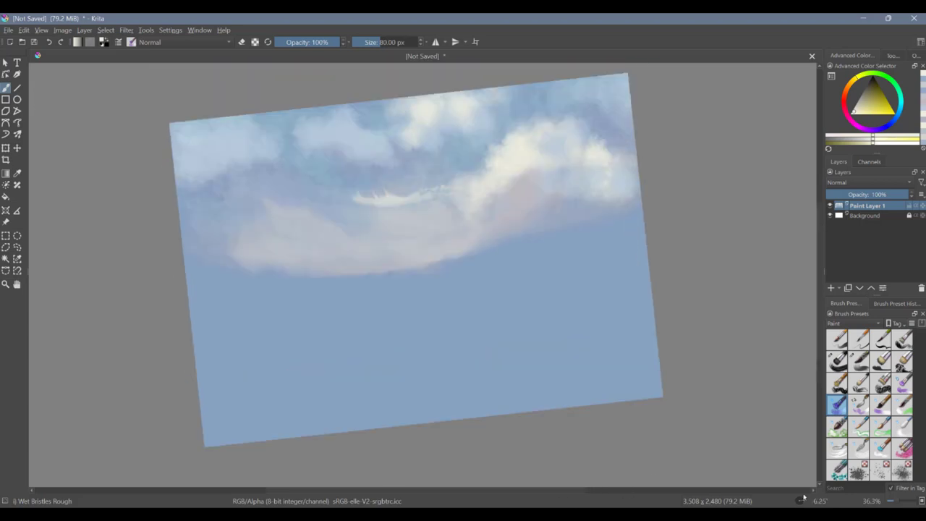
pyautogui.press('5')
pyautogui.scroll(4, 473, 244)
pyautogui.moveTo(401, 212); pyautogui.dragTo(437, 329)
pyautogui.press('5')
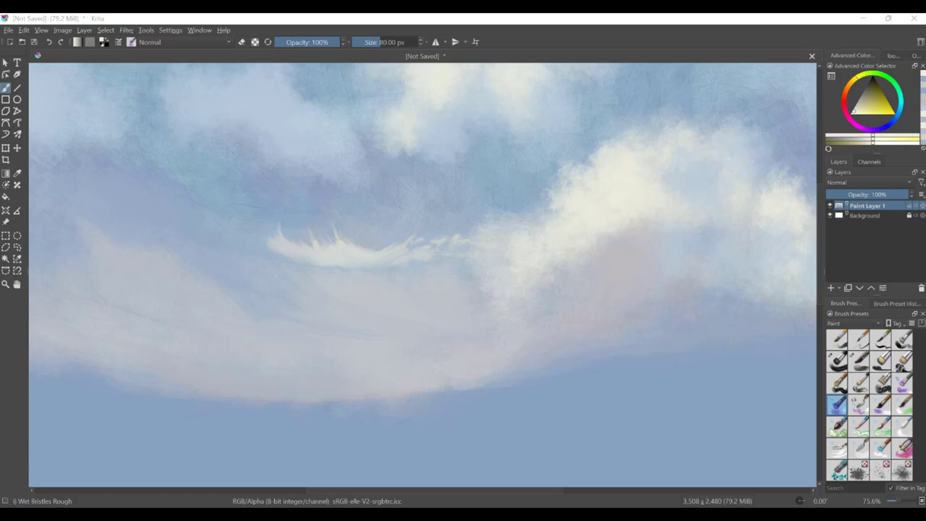
pyautogui.moveTo(378, 188)
pyautogui.mouseDown()
pyautogui.moveTo(383, 250)
pyautogui.moveTo(385, 194)
pyautogui.mouseUp()
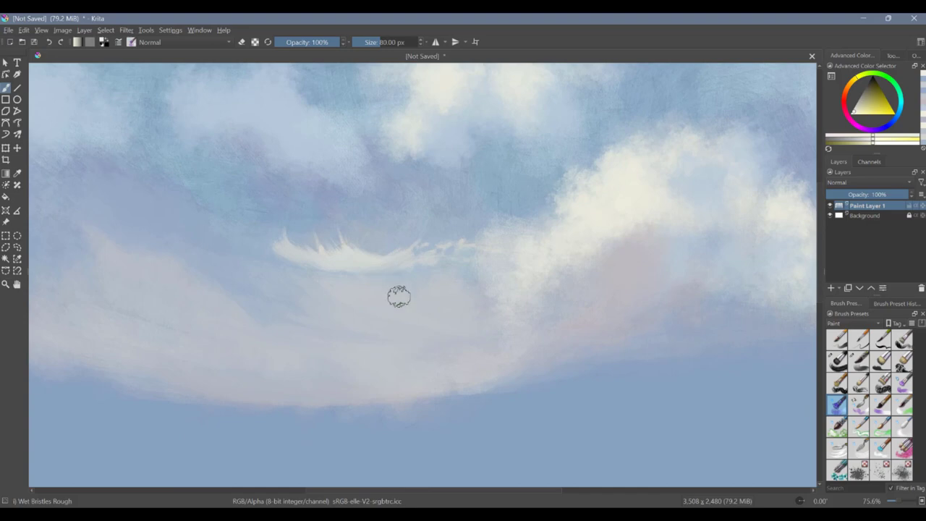
# Step: Examine the pop-up palette's brush presets and colour wheel over the canvas, and dismiss it
pyautogui.keyDown('ctrl'); pyautogui.click(449, 261); pyautogui.keyUp('ctrl')
pyautogui.rightClick(105, 216)
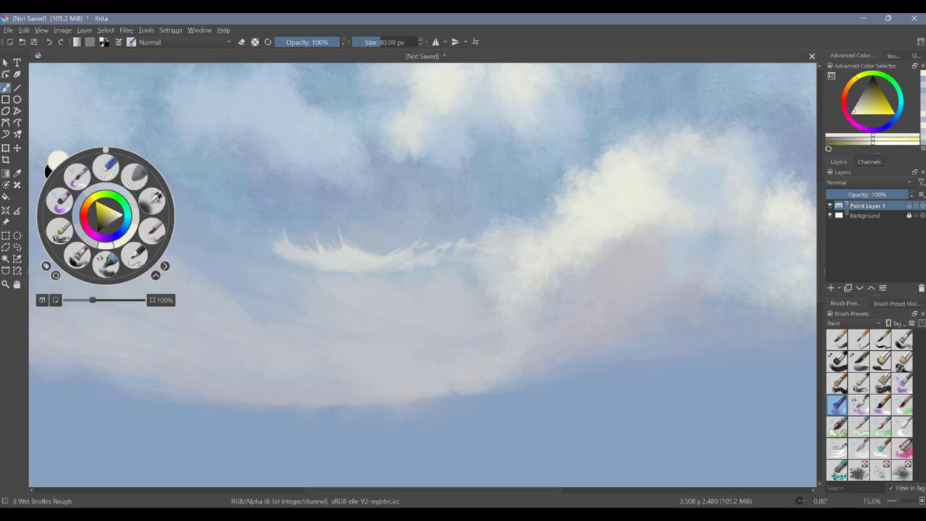
pyautogui.click(228, 245)
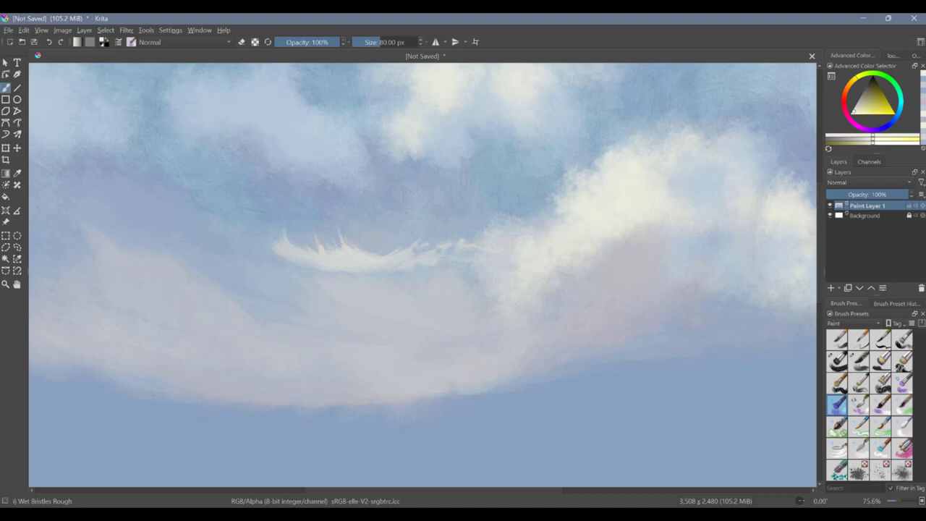
pyautogui.rightClick(85, 119)
pyautogui.rightClick(356, 192)
pyautogui.rightClick(357, 193)
pyautogui.click(255, 205)
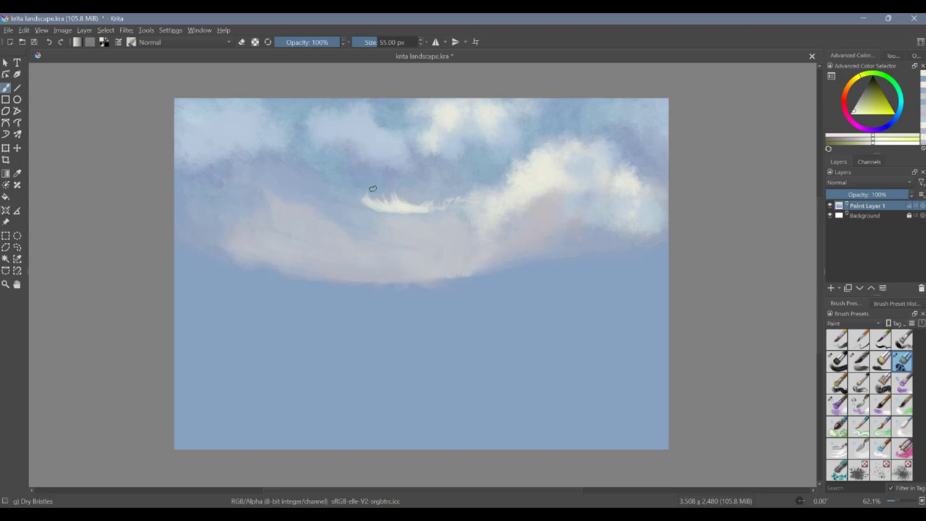
# Step: Touch up the cream streak with Bristles-1 Details and RGBA 02 Thickpaint, raising the Thickpaint size to 73 px
pyautogui.press('/')
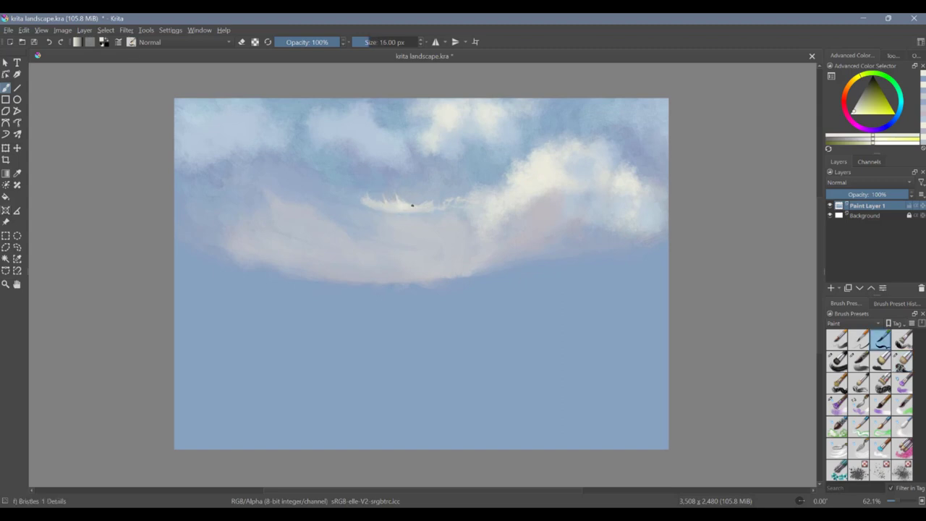
pyautogui.moveTo(403, 195); pyautogui.dragTo(415, 252)
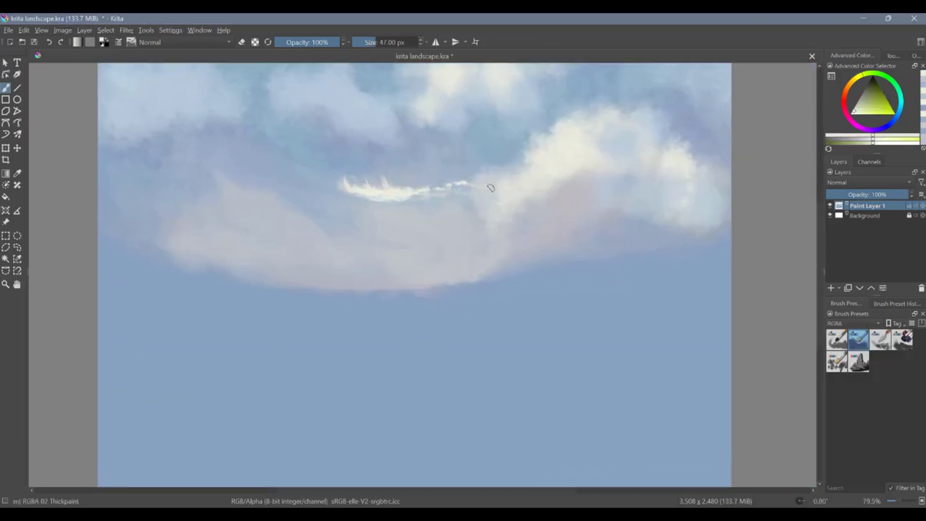
pyautogui.press(']')
pyautogui.press(']')
pyautogui.hotkey('ctrl', 'm')
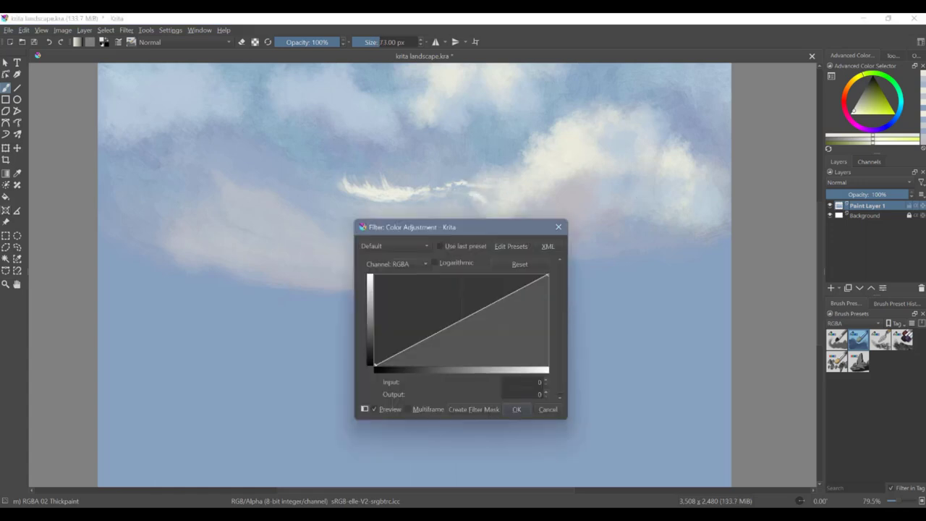
pyautogui.press('Escape')
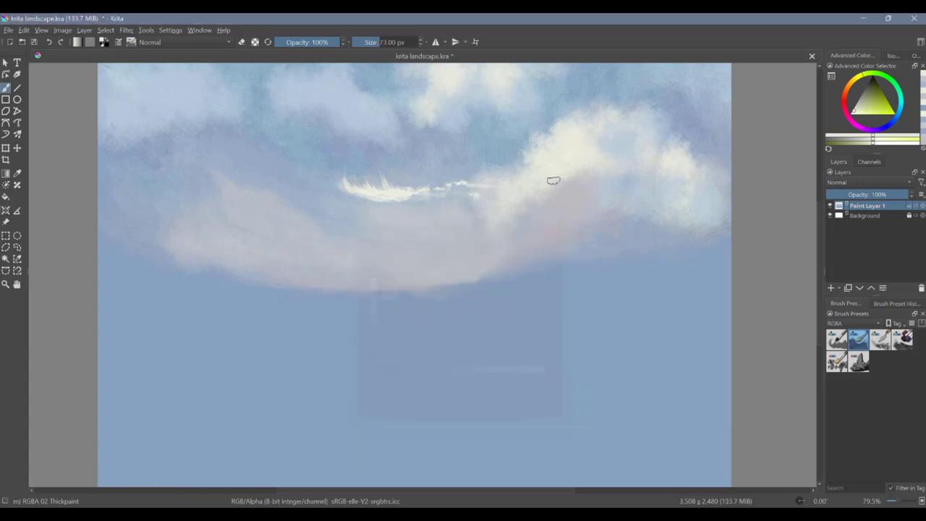
pyautogui.moveTo(554, 180)
pyautogui.mouseDown()
pyautogui.moveTo(485, 204)
pyautogui.moveTo(398, 203)
pyautogui.mouseUp()
# Step: Paint sampled blue and pale strokes across the pinkish band's lower edge with RGBA 01 Thick-dry at 28 px, and select RGBA 05 Impasto-details
pyautogui.press('/')
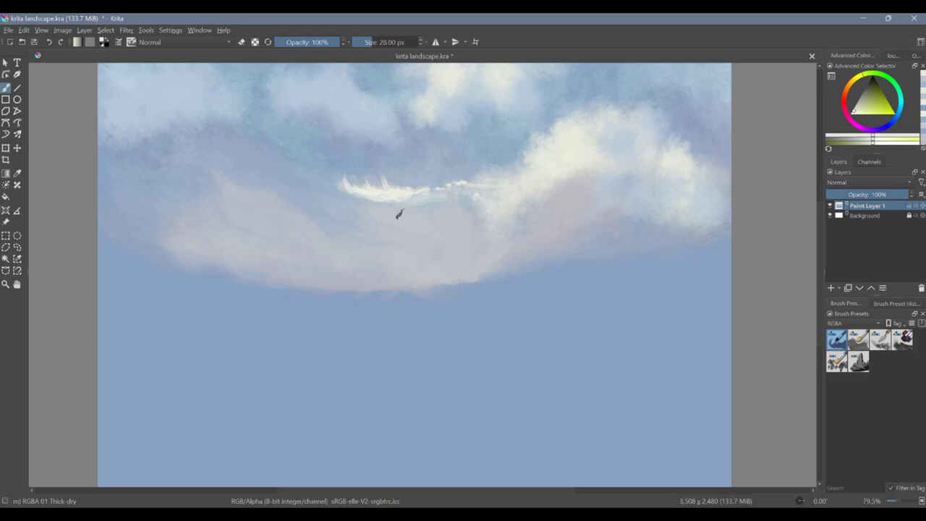
pyautogui.keyDown('ctrl'); pyautogui.click(399, 214); pyautogui.keyUp('ctrl')
pyautogui.moveTo(351, 265); pyautogui.dragTo(424, 262)
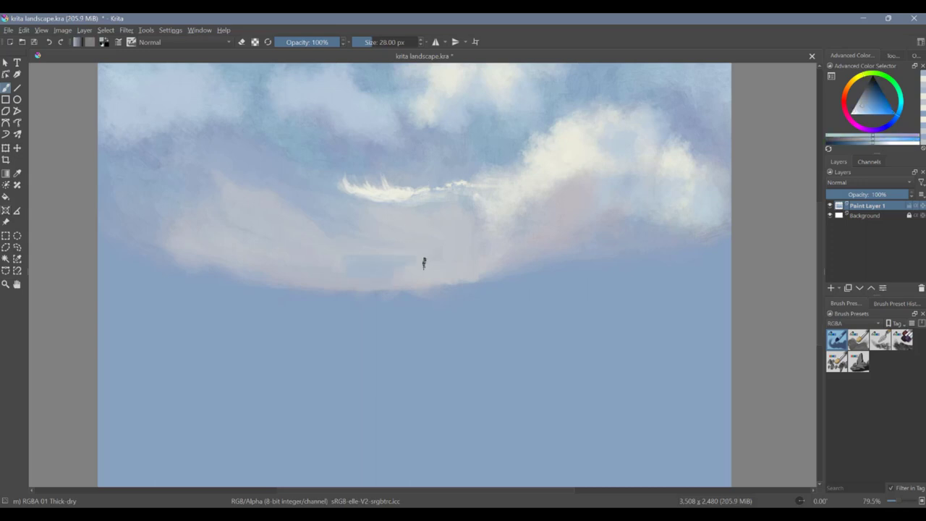
pyautogui.moveTo(424, 263)
pyautogui.mouseDown()
pyautogui.moveTo(345, 253)
pyautogui.moveTo(317, 263)
pyautogui.moveTo(369, 266)
pyautogui.moveTo(318, 270)
pyautogui.moveTo(409, 266)
pyautogui.moveTo(411, 282)
pyautogui.moveTo(362, 275)
pyautogui.moveTo(437, 262)
pyautogui.moveTo(369, 259)
pyautogui.mouseUp()
pyautogui.keyDown('ctrl'); pyautogui.click(466, 195); pyautogui.keyUp('ctrl')
pyautogui.moveTo(443, 260)
pyautogui.mouseDown()
pyautogui.moveTo(443, 288)
pyautogui.moveTo(435, 262)
pyautogui.moveTo(431, 294)
pyautogui.moveTo(419, 257)
pyautogui.moveTo(414, 273)
pyautogui.moveTo(412, 256)
pyautogui.moveTo(390, 256)
pyautogui.mouseUp()
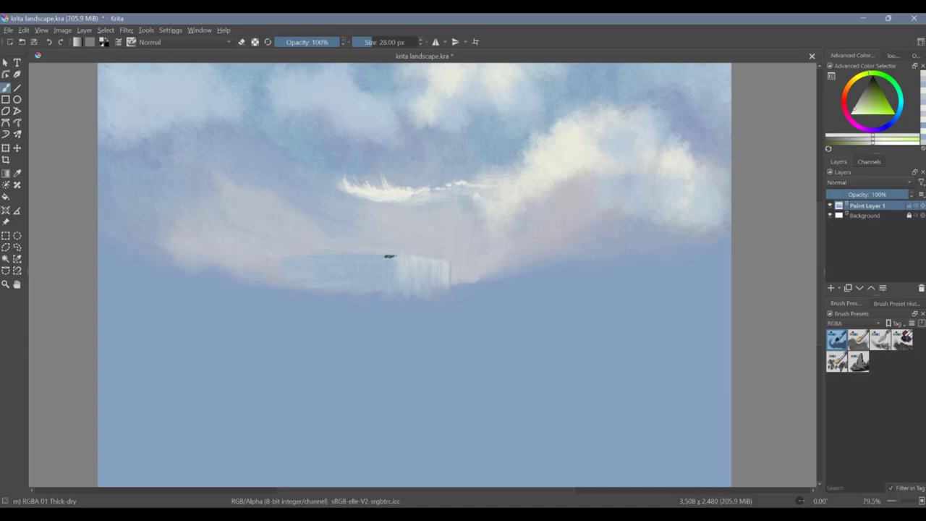
pyautogui.click(838, 362)
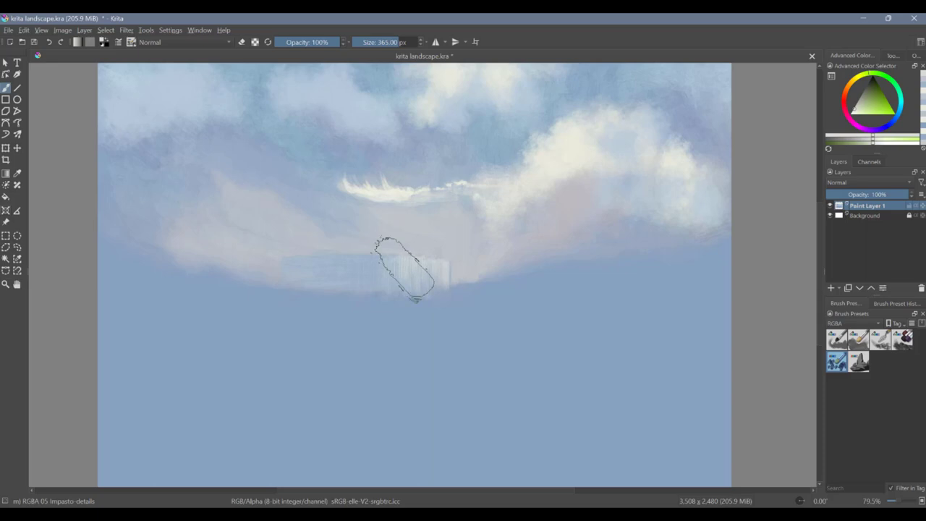
# Step: Try white textured strokes along the pinkish band's lower edge with RGBA 05 Impasto-details at 365 px, and undo them
pyautogui.moveTo(406, 271); pyautogui.dragTo(337, 267)
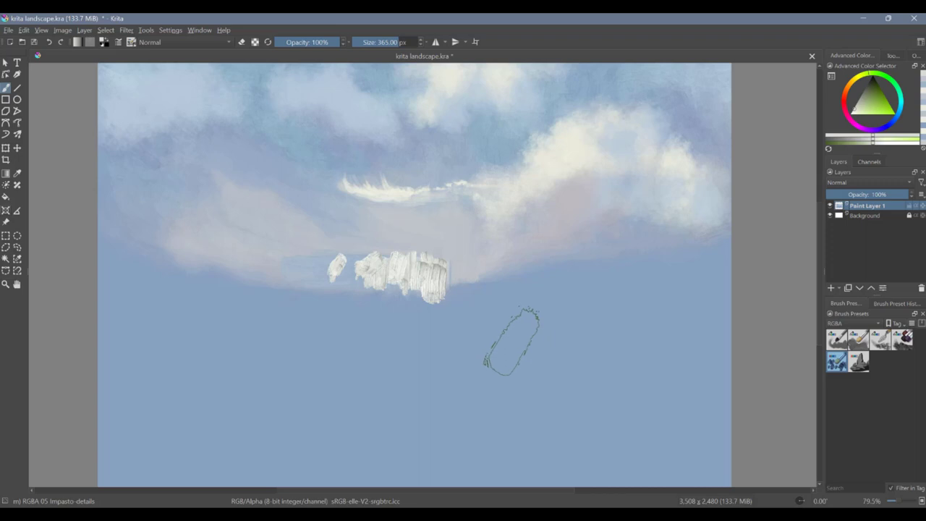
pyautogui.hotkey('ctrl', 'z')
pyautogui.hotkey('ctrl', 'z')
pyautogui.hotkey('ctrl', 'z')
pyautogui.hotkey('ctrl', 'z')
# Step: Try pale strokes over the band's lower edge with RGBA 04 Impasto at 230 px, and undo them
pyautogui.press('/')
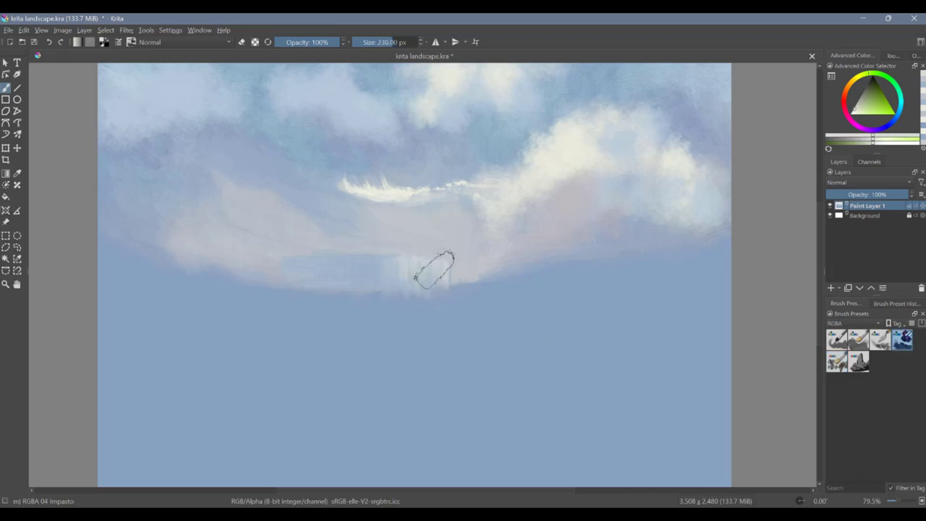
pyautogui.moveTo(404, 279)
pyautogui.mouseDown()
pyautogui.moveTo(348, 264)
pyautogui.moveTo(340, 278)
pyautogui.mouseUp()
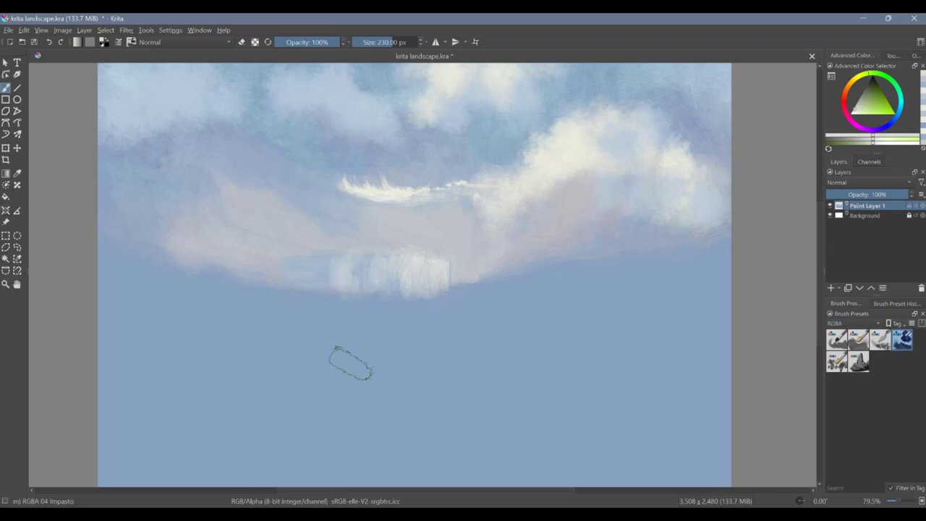
pyautogui.hotkey('ctrl', 'z')
pyautogui.hotkey('ctrl', 'z')
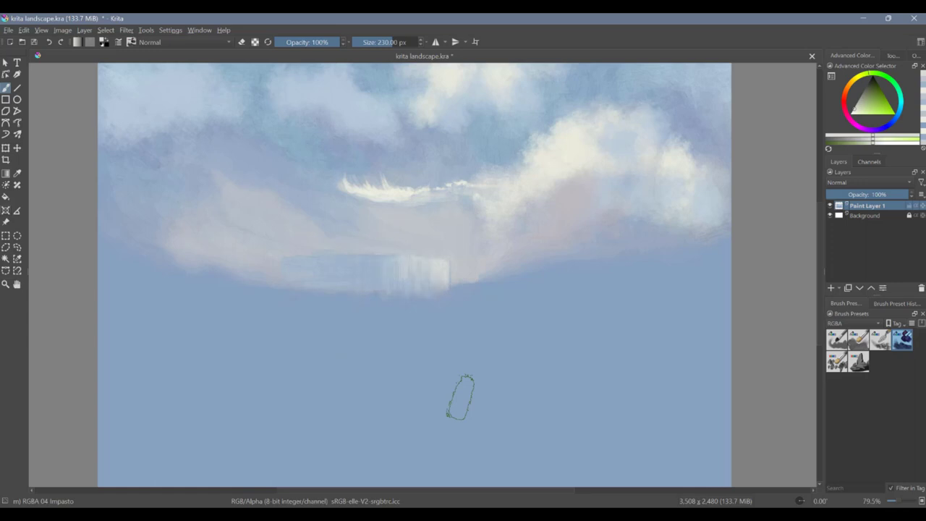
# Step: Paint pale and bluish strokes across the pinkish band's lower edge, sampling colours there and using RGBA 01 Thick-dry at 28 px
pyautogui.press('/')
pyautogui.press(']')
pyautogui.press(']')
pyautogui.press(']')
pyautogui.press(']')
pyautogui.press(']')
pyautogui.moveTo(395, 265)
pyautogui.mouseDown()
pyautogui.moveTo(427, 273)
pyautogui.moveTo(357, 255)
pyautogui.moveTo(326, 260)
pyautogui.moveTo(370, 272)
pyautogui.moveTo(432, 257)
pyautogui.moveTo(336, 257)
pyautogui.mouseUp()
pyautogui.keyDown('ctrl'); pyautogui.click(404, 268); pyautogui.keyUp('ctrl')
pyautogui.click(838, 340)
pyautogui.keyDown('ctrl'); pyautogui.click(443, 275); pyautogui.keyUp('ctrl')
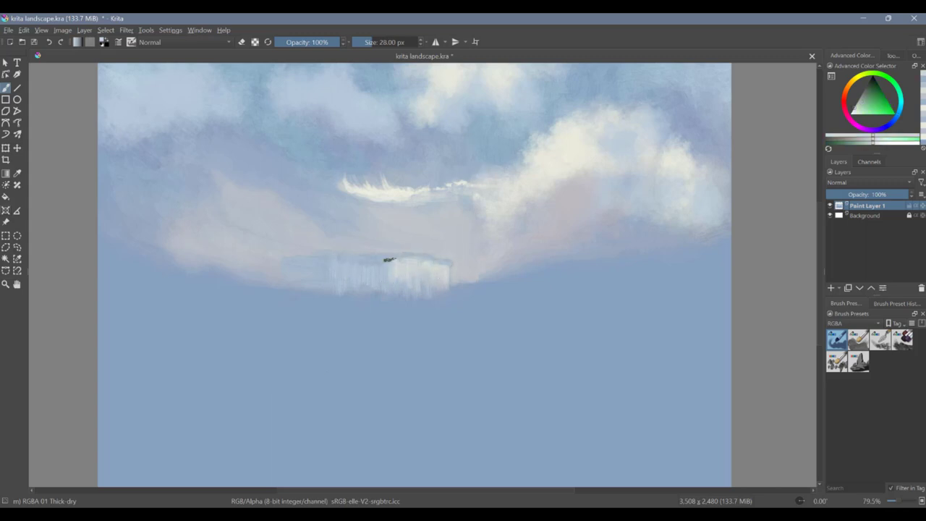
# Step: Cover the patch at the band's lower edge with sampled pale blue using RGBA 04 Impasto at 154 px
pyautogui.press('/')
pyautogui.keyDown('ctrl'); pyautogui.click(409, 288); pyautogui.keyUp('ctrl')
pyautogui.moveTo(412, 280); pyautogui.dragTo(440, 274)
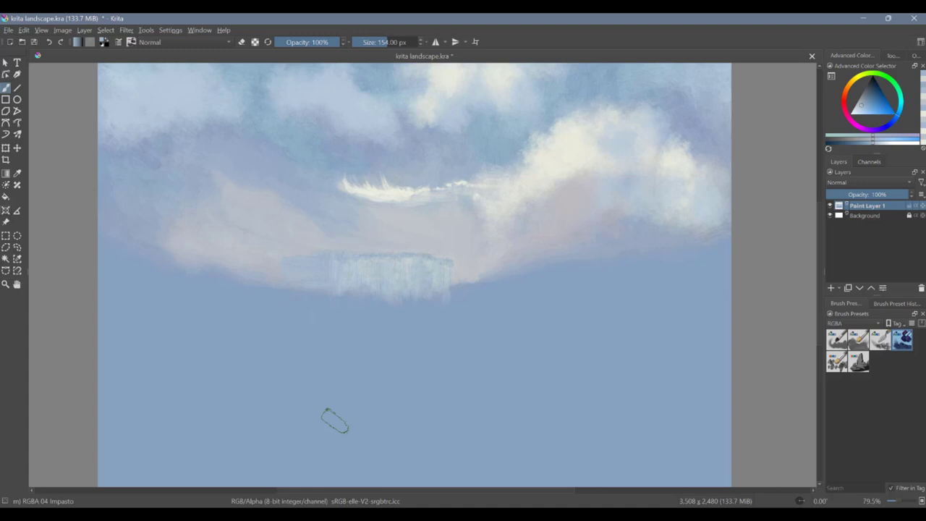
# Step: Brighten the pinkish band, the large cream cloud and both upper corner clouds with sampled pale colours using RGBA 04 Impasto at 154 px
pyautogui.keyDown('ctrl'); pyautogui.click(499, 233); pyautogui.keyUp('ctrl')
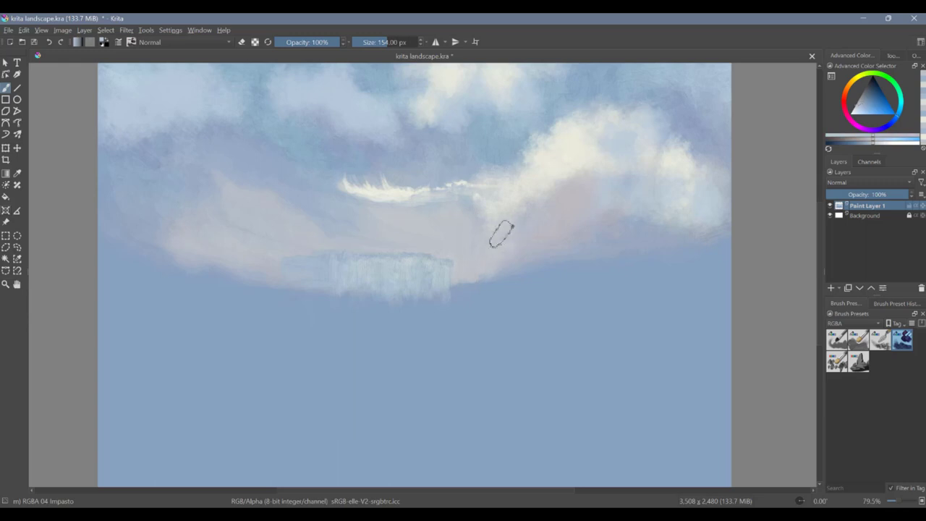
pyautogui.moveTo(210, 180); pyautogui.dragTo(240, 197)
pyautogui.keyDown('ctrl'); pyautogui.click(382, 223); pyautogui.keyUp('ctrl')
pyautogui.moveTo(372, 208); pyautogui.dragTo(458, 206)
pyautogui.keyDown('ctrl'); pyautogui.click(693, 171); pyautogui.keyUp('ctrl')
pyautogui.moveTo(624, 168); pyautogui.dragTo(715, 209)
pyautogui.moveTo(691, 81); pyautogui.dragTo(724, 129)
pyautogui.moveTo(167, 81); pyautogui.dragTo(216, 88)
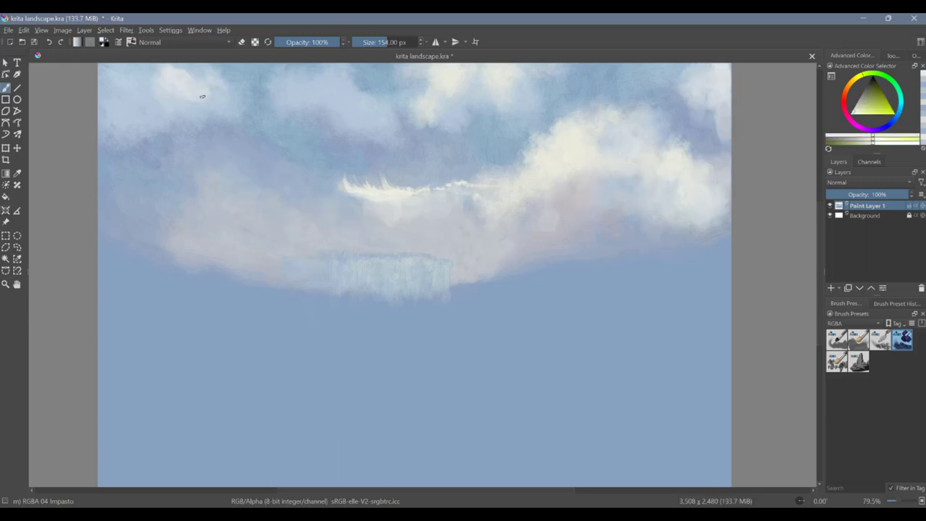
# Step: Paint a textured dark green hill rising toward the canvas's right edge with RGBA 05 Impasto-details at 365 px
pyautogui.click(837, 362)
pyautogui.moveTo(380, 311); pyautogui.dragTo(575, 275)
pyautogui.hotkey('ctrl', 'z')
pyautogui.click(873, 96)
pyautogui.click(877, 74)
pyautogui.click(872, 83)
pyautogui.moveTo(684, 229)
pyautogui.mouseDown()
pyautogui.moveTo(312, 318)
pyautogui.moveTo(717, 246)
pyautogui.moveTo(742, 320)
pyautogui.mouseUp()
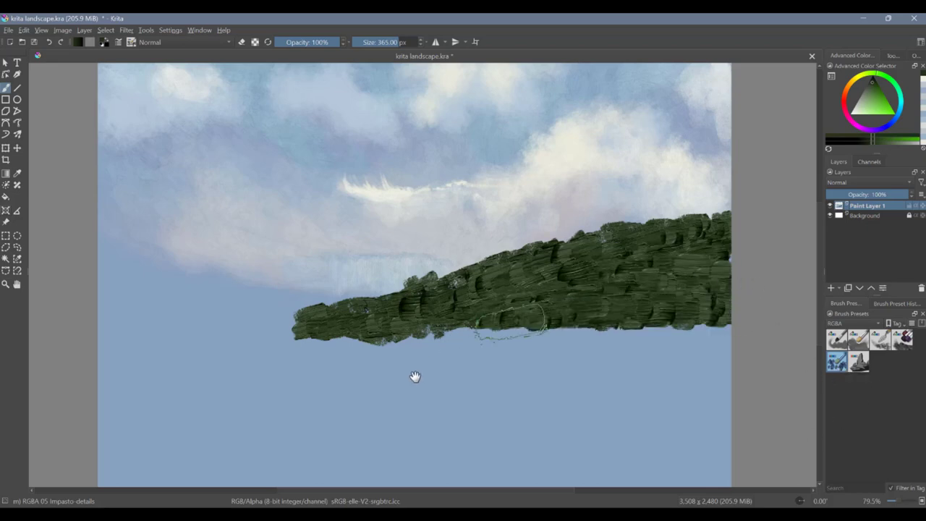
pyautogui.moveTo(510, 324); pyautogui.dragTo(728, 320)
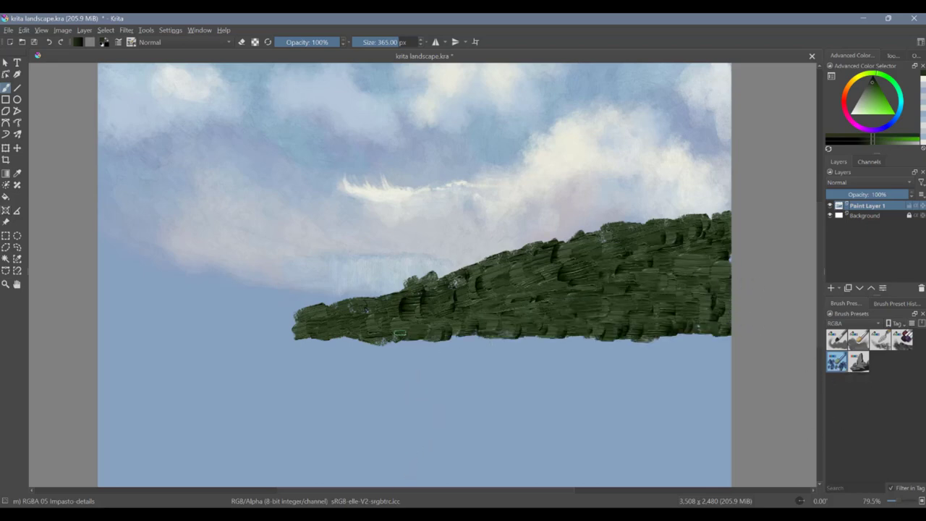
pyautogui.moveTo(593, 325); pyautogui.dragTo(752, 301)
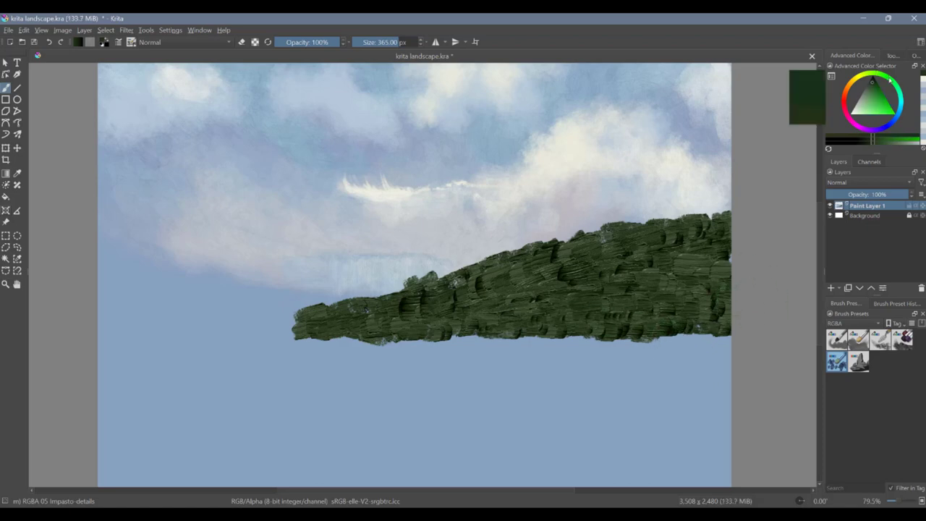
# Step: Extend the dark green terrain leftward, building a second textured hill with RGBA 05 Impasto-details
pyautogui.moveTo(384, 297)
pyautogui.mouseDown()
pyautogui.moveTo(311, 271)
pyautogui.moveTo(105, 244)
pyautogui.moveTo(231, 260)
pyautogui.moveTo(275, 314)
pyautogui.moveTo(341, 304)
pyautogui.mouseUp()
pyautogui.keyDown('ctrl'); pyautogui.click(340, 261); pyautogui.keyUp('ctrl')
pyautogui.moveTo(307, 262)
pyautogui.mouseDown()
pyautogui.moveTo(377, 295)
pyautogui.moveTo(308, 282)
pyautogui.moveTo(366, 298)
pyautogui.moveTo(264, 243)
pyautogui.mouseUp()
pyautogui.moveTo(264, 242)
pyautogui.mouseDown()
pyautogui.moveTo(230, 219)
pyautogui.moveTo(284, 269)
pyautogui.mouseUp()
pyautogui.moveTo(242, 244); pyautogui.dragTo(322, 298)
# Step: Glaze the left hill's peak and upper slopes in lighter green with RGBA 04 Impasto at 154 px
pyautogui.keyDown('ctrl'); pyautogui.click(300, 279); pyautogui.keyUp('ctrl')
pyautogui.click(888, 81)
pyautogui.moveTo(259, 261)
pyautogui.mouseDown()
pyautogui.moveTo(195, 235)
pyautogui.moveTo(196, 211)
pyautogui.mouseUp()
pyautogui.moveTo(210, 243); pyautogui.dragTo(168, 220)
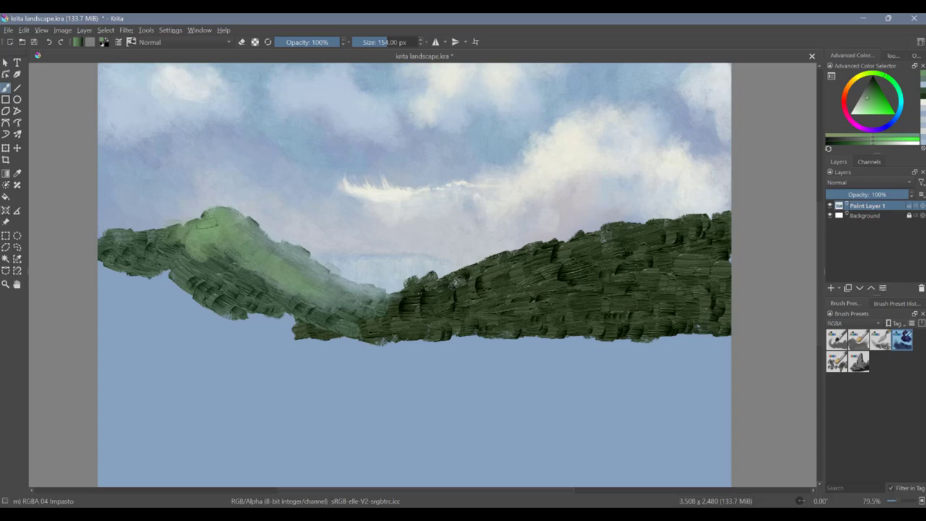
pyautogui.moveTo(210, 221); pyautogui.dragTo(119, 245)
pyautogui.moveTo(174, 250); pyautogui.dragTo(322, 304)
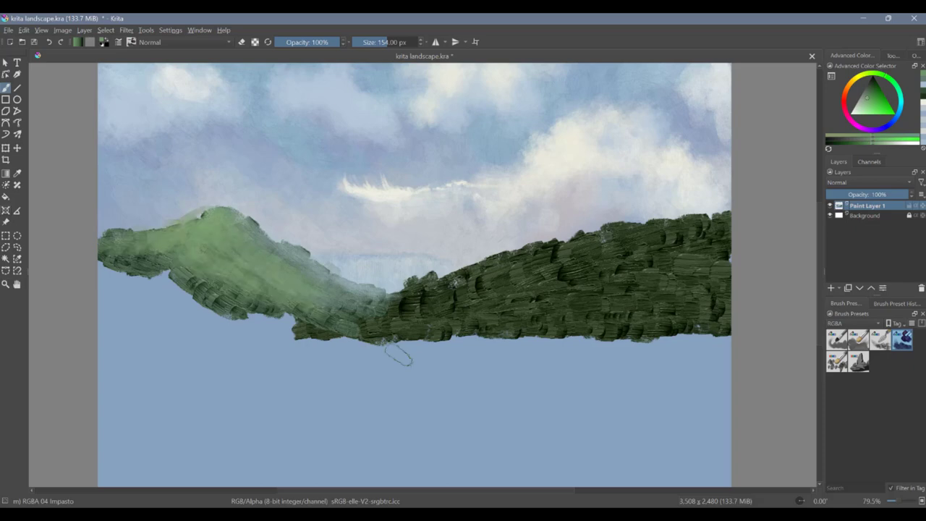
# Step: Smooth the left hill's right-hand slope and outline with sampled greens using RGBA 01 Thick-dry at 28 px
pyautogui.click(837, 340)
pyautogui.moveTo(266, 248); pyautogui.dragTo(301, 269)
pyautogui.keyDown('ctrl'); pyautogui.click(319, 284); pyautogui.keyUp('ctrl')
pyautogui.moveTo(262, 229)
pyautogui.mouseDown()
pyautogui.moveTo(395, 294)
pyautogui.moveTo(283, 313)
pyautogui.mouseUp()
pyautogui.keyDown('ctrl'); pyautogui.click(255, 279); pyautogui.keyUp('ctrl')
pyautogui.moveTo(248, 217); pyautogui.dragTo(343, 275)
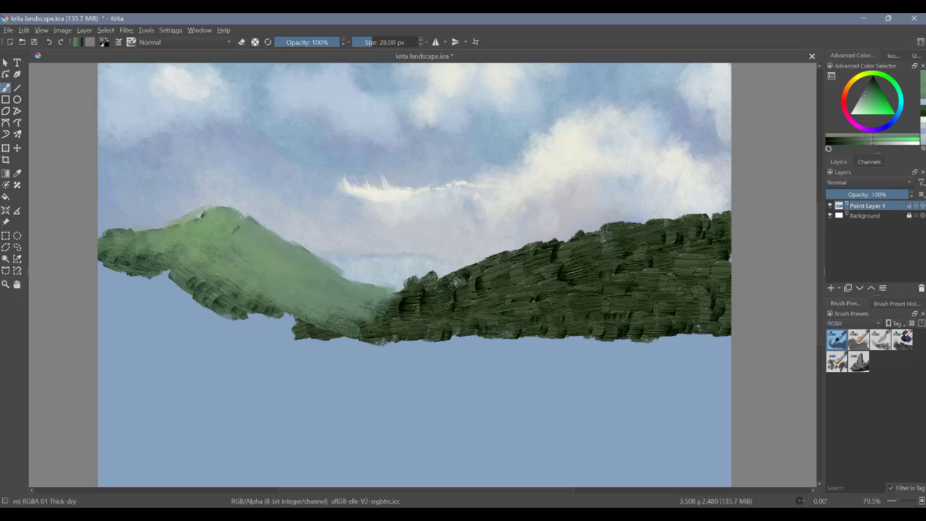
# Step: Smooth the left hill's left-hand ridge in light green and deepen its lower shadows with sampled dark green
pyautogui.moveTo(204, 213); pyautogui.dragTo(130, 237)
pyautogui.moveTo(168, 235)
pyautogui.mouseDown()
pyautogui.moveTo(102, 245)
pyautogui.moveTo(174, 269)
pyautogui.mouseUp()
pyautogui.keyDown('ctrl'); pyautogui.click(199, 293); pyautogui.keyUp('ctrl')
pyautogui.moveTo(139, 236); pyautogui.dragTo(247, 307)
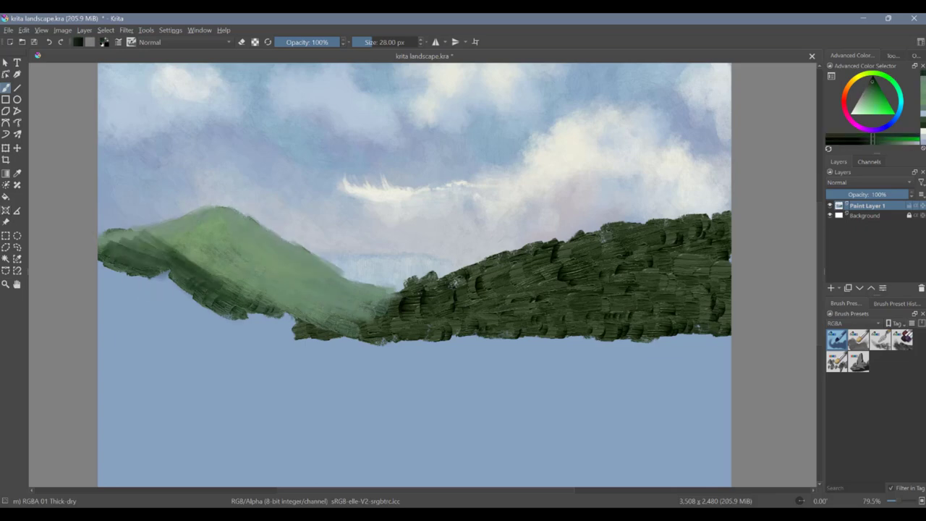
# Step: Add diagonal grass-like texture lines across the left hill's slope with RGBA 03 Rake at 44 px, sampling greens
pyautogui.click(880, 340)
pyautogui.moveTo(178, 249); pyautogui.dragTo(250, 289)
pyautogui.moveTo(187, 248); pyautogui.dragTo(303, 297)
pyautogui.keyDown('ctrl'); pyautogui.click(284, 279); pyautogui.keyUp('ctrl')
pyautogui.moveTo(246, 289); pyautogui.dragTo(192, 256)
pyautogui.moveTo(303, 308); pyautogui.dragTo(275, 282)
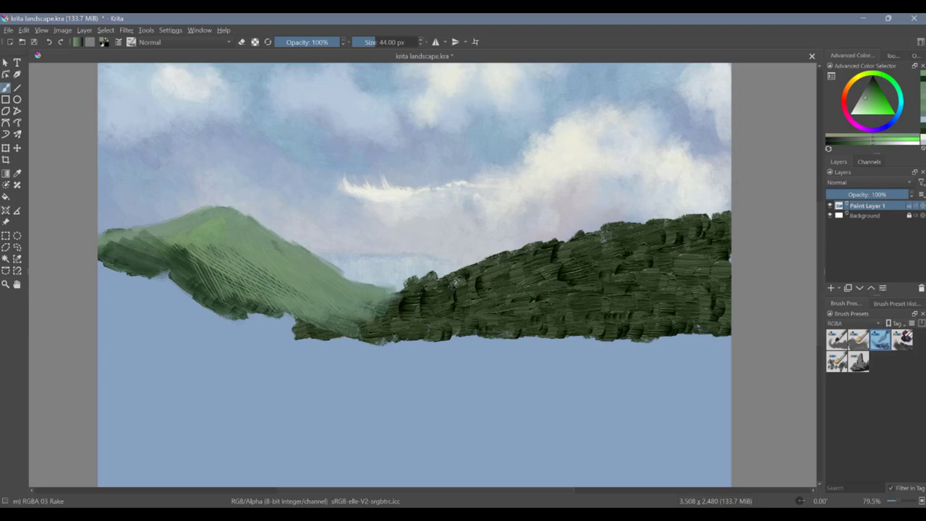
# Step: Soften the left hill's texture and reshape its peak and slope with sampled greens using RGBA 04 Impasto
pyautogui.click(902, 340)
pyautogui.moveTo(336, 263); pyautogui.dragTo(326, 284)
pyautogui.moveTo(298, 253); pyautogui.dragTo(236, 289)
pyautogui.keyDown('ctrl'); pyautogui.click(203, 267); pyautogui.keyUp('ctrl')
pyautogui.moveTo(233, 250); pyautogui.dragTo(256, 291)
pyautogui.moveTo(227, 215)
pyautogui.mouseDown()
pyautogui.moveTo(258, 265)
pyautogui.moveTo(295, 283)
pyautogui.mouseUp()
pyautogui.keyDown('ctrl'); pyautogui.click(278, 262); pyautogui.keyUp('ctrl')
pyautogui.moveTo(312, 272); pyautogui.dragTo(301, 302)
# Step: Paint a blue distant form in the gap between the hills, and add pale strokes over it with RGBA 01 Thick-dry at 28 px
pyautogui.keyDown('ctrl'); pyautogui.click(375, 262); pyautogui.keyUp('ctrl')
pyautogui.moveTo(351, 266)
pyautogui.mouseDown()
pyautogui.moveTo(394, 272)
pyautogui.moveTo(436, 262)
pyautogui.moveTo(365, 263)
pyautogui.moveTo(441, 262)
pyautogui.moveTo(398, 284)
pyautogui.moveTo(390, 261)
pyautogui.moveTo(389, 299)
pyautogui.mouseUp()
pyautogui.click(881, 340)
pyautogui.click(837, 340)
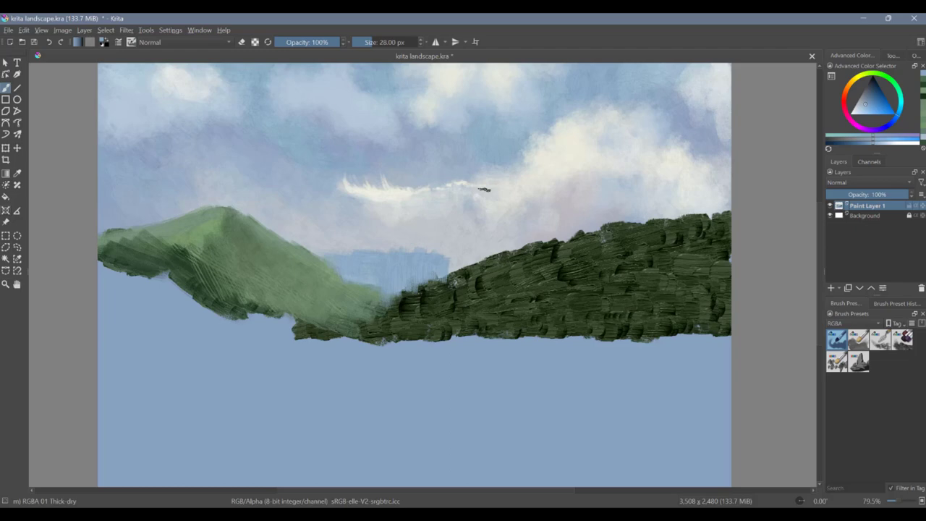
pyautogui.keyDown('ctrl'); pyautogui.click(481, 193); pyautogui.keyUp('ctrl')
pyautogui.moveTo(441, 257)
pyautogui.mouseDown()
pyautogui.moveTo(444, 265)
pyautogui.moveTo(394, 302)
pyautogui.moveTo(375, 258)
pyautogui.moveTo(358, 292)
pyautogui.mouseUp()
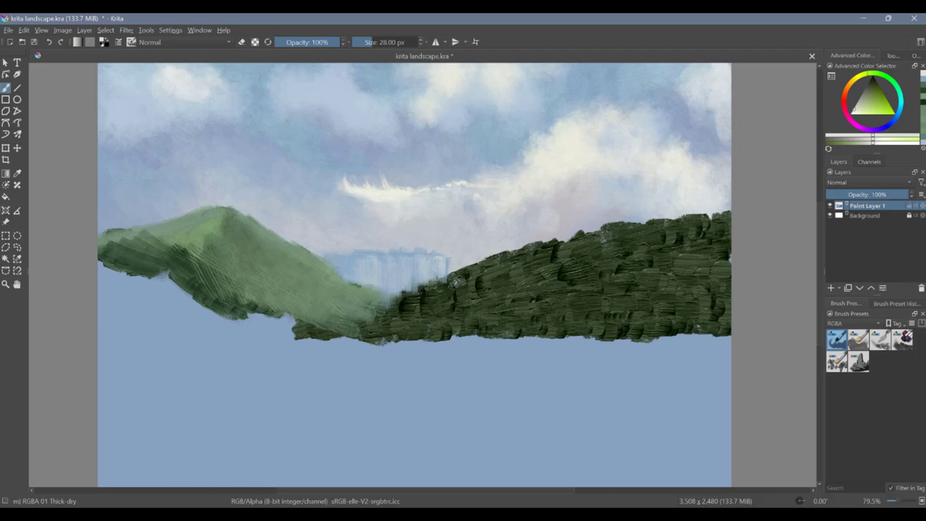
# Step: Refine the left hill's right-hand edge from peak to valley with sampled greens using RGBA 01 Thick-dry
pyautogui.keyDown('ctrl'); pyautogui.click(338, 279); pyautogui.keyUp('ctrl')
pyautogui.moveTo(342, 275); pyautogui.dragTo(393, 298)
pyautogui.keyDown('ctrl'); pyautogui.click(312, 262); pyautogui.keyUp('ctrl')
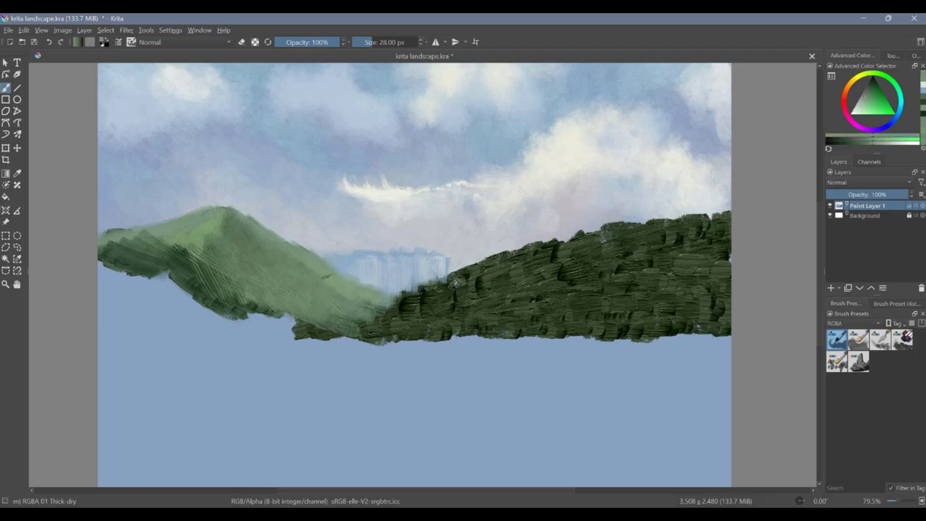
pyautogui.moveTo(343, 277); pyautogui.dragTo(391, 302)
pyautogui.moveTo(294, 235); pyautogui.dragTo(275, 245)
pyautogui.keyDown('ctrl'); pyautogui.click(247, 226); pyautogui.keyUp('ctrl')
pyautogui.moveTo(238, 212); pyautogui.dragTo(259, 230)
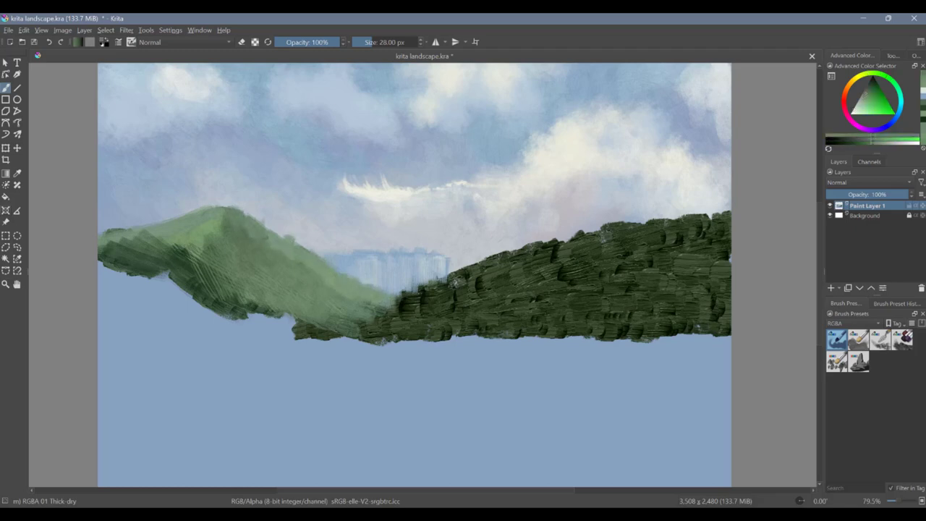
# Step: Show the Paint-tagged brush presets, select Dry Brushing, and undo its test stroke on the empty lower canvas
pyautogui.click(879, 324)
pyautogui.click(889, 304)
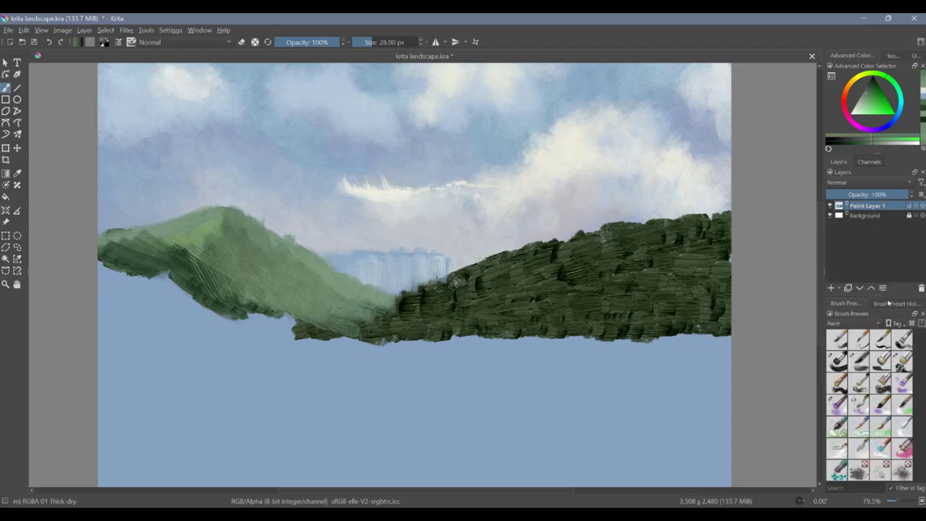
pyautogui.click(837, 361)
pyautogui.click(859, 383)
pyautogui.moveTo(614, 395); pyautogui.dragTo(648, 423)
pyautogui.hotkey('ctrl', 'z')
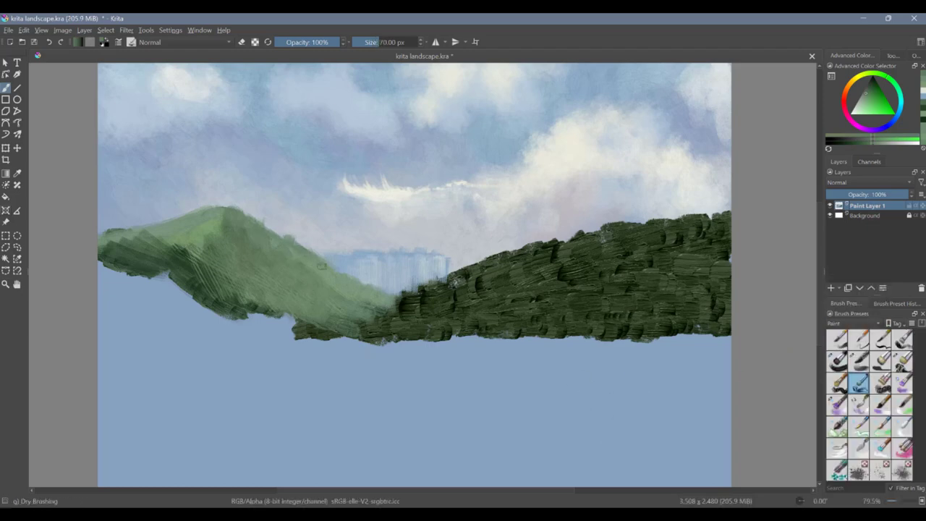
# Step: Dry-brush sampled greens and a yellower green over the left hill's peak and shaded side at 70 px
pyautogui.keyDown('ctrl'); pyautogui.click(293, 250); pyautogui.keyUp('ctrl')
pyautogui.keyDown('ctrl'); pyautogui.click(214, 232); pyautogui.keyUp('ctrl')
pyautogui.keyDown('ctrl'); pyautogui.click(213, 230); pyautogui.keyUp('ctrl')
pyautogui.keyDown('ctrl'); pyautogui.click(171, 261); pyautogui.keyUp('ctrl')
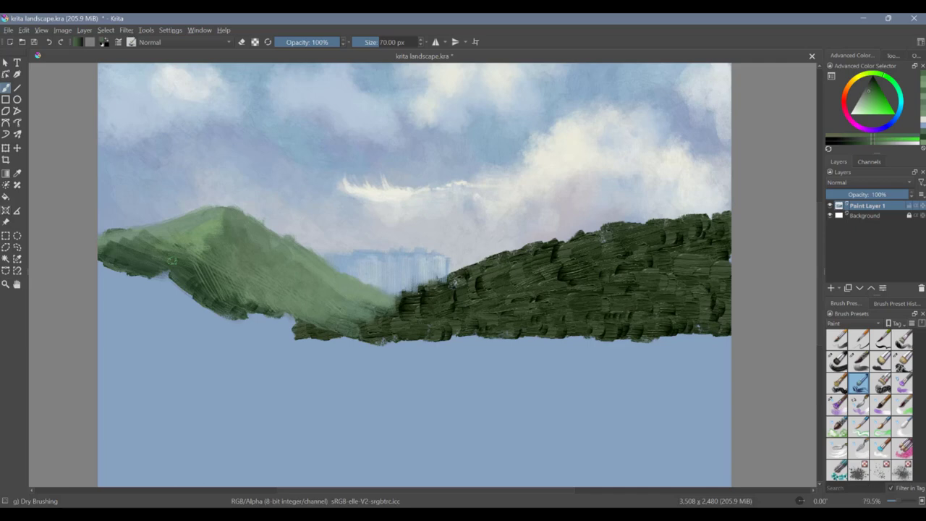
pyautogui.moveTo(204, 229); pyautogui.dragTo(182, 245)
pyautogui.keyDown('ctrl'); pyautogui.click(227, 209); pyautogui.keyUp('ctrl')
pyautogui.moveTo(877, 74); pyautogui.dragTo(866, 73)
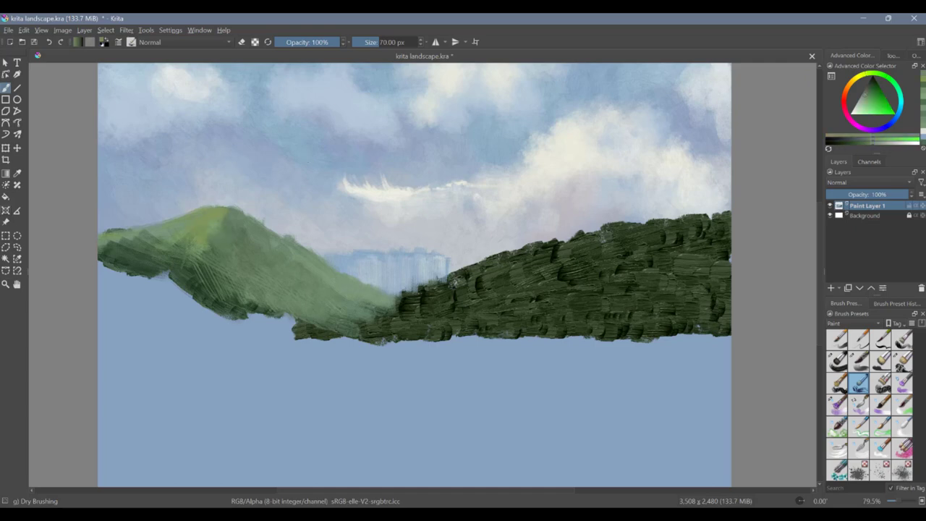
# Step: Dry-brush sampled colour over the dark hill's left end, where it meets the distant valley
pyautogui.keyDown('ctrl'); pyautogui.click(364, 282); pyautogui.keyUp('ctrl')
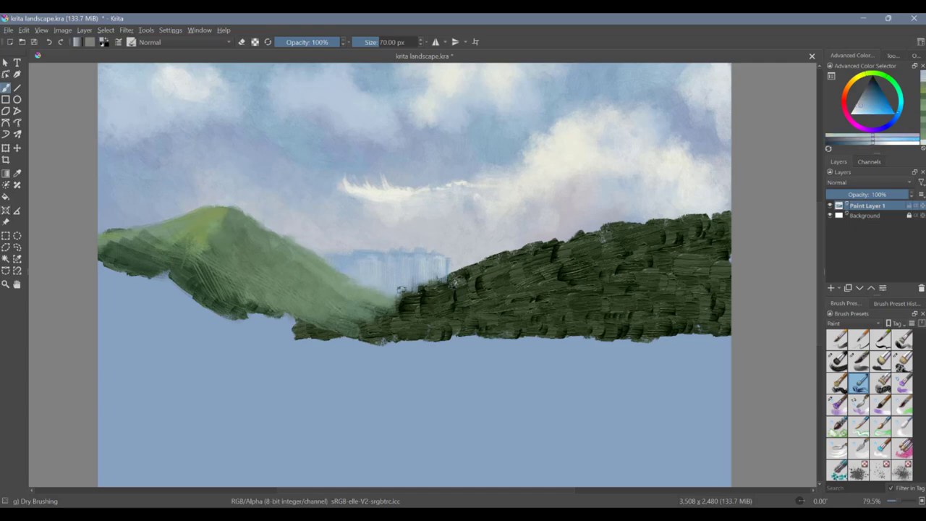
pyautogui.keyDown('ctrl'); pyautogui.click(403, 289); pyautogui.keyUp('ctrl')
pyautogui.moveTo(417, 291)
pyautogui.mouseDown()
pyautogui.moveTo(445, 282)
pyautogui.moveTo(360, 321)
pyautogui.moveTo(430, 318)
pyautogui.mouseUp()
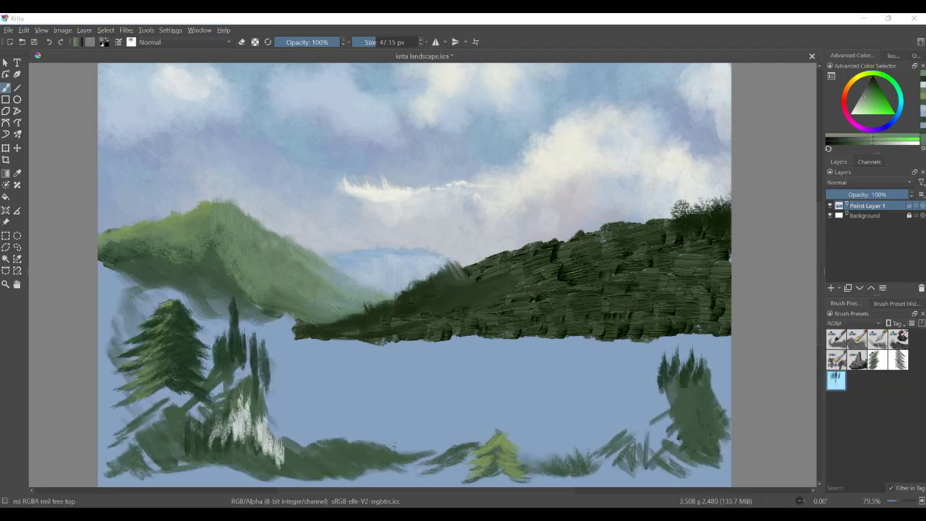
# Step: Paint a light green patch on the lower blue area and sampled cream cloud streaks with RGBA 01 Thick-dry at 47.15 px
pyautogui.click(835, 337)
pyautogui.moveTo(393, 382); pyautogui.dragTo(440, 410)
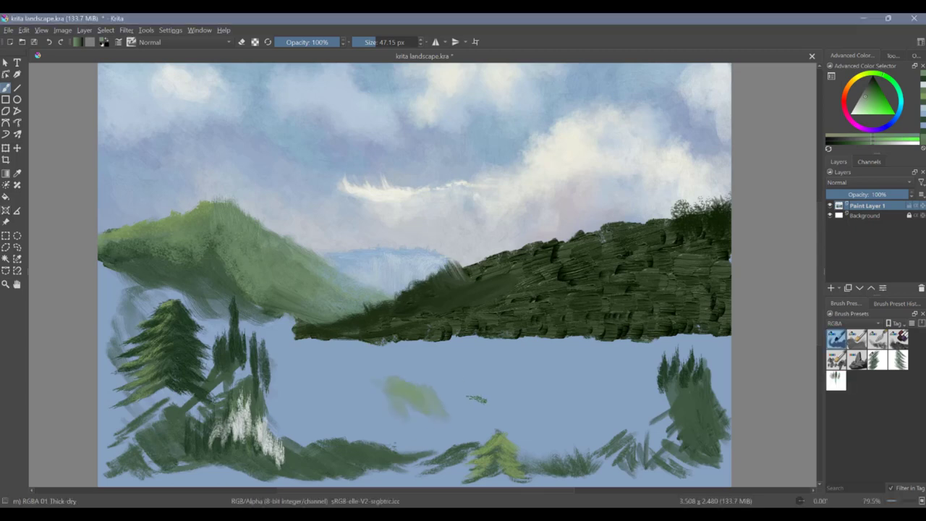
pyautogui.keyDown('ctrl'); pyautogui.click(349, 191); pyautogui.keyUp('ctrl')
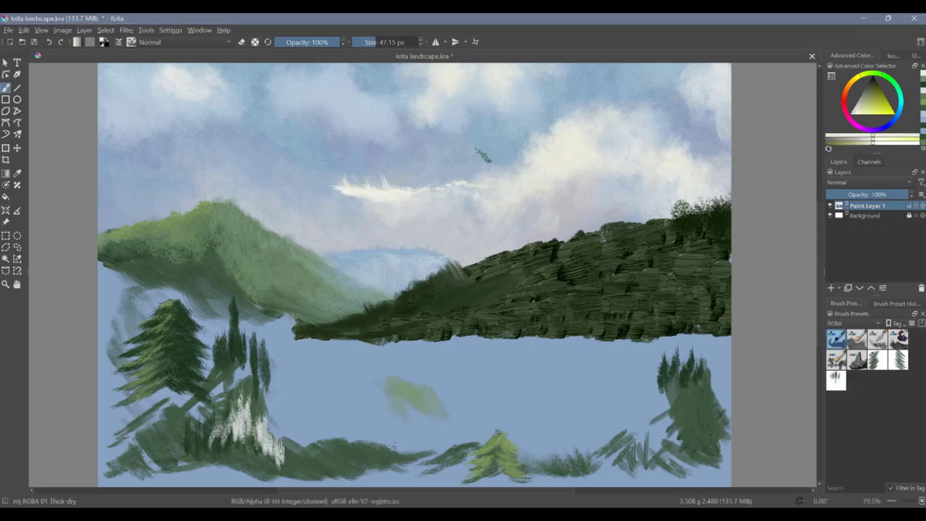
pyautogui.moveTo(205, 121); pyautogui.dragTo(268, 135)
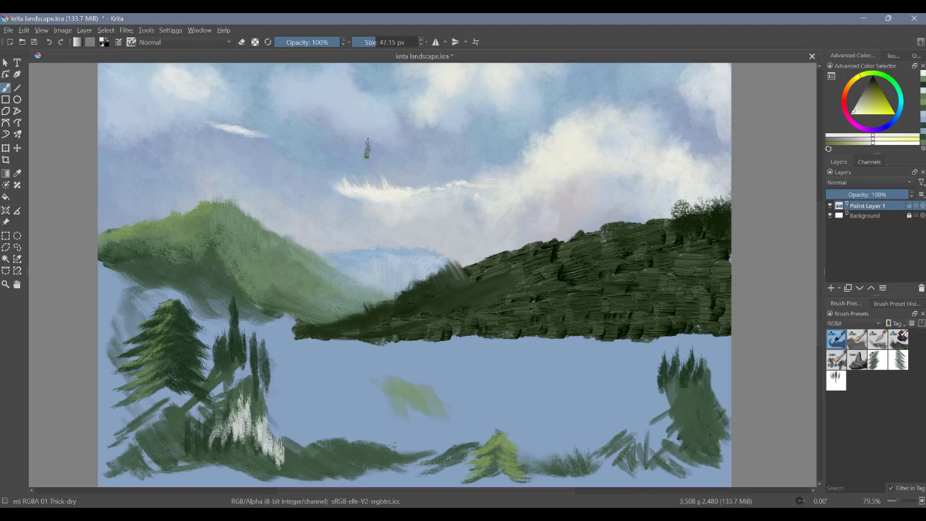
# Step: Open RGBA 01 Thick-dry's brush settings, try a stroke over the small cream streak, and undo recent strokes
pyautogui.click(131, 41)
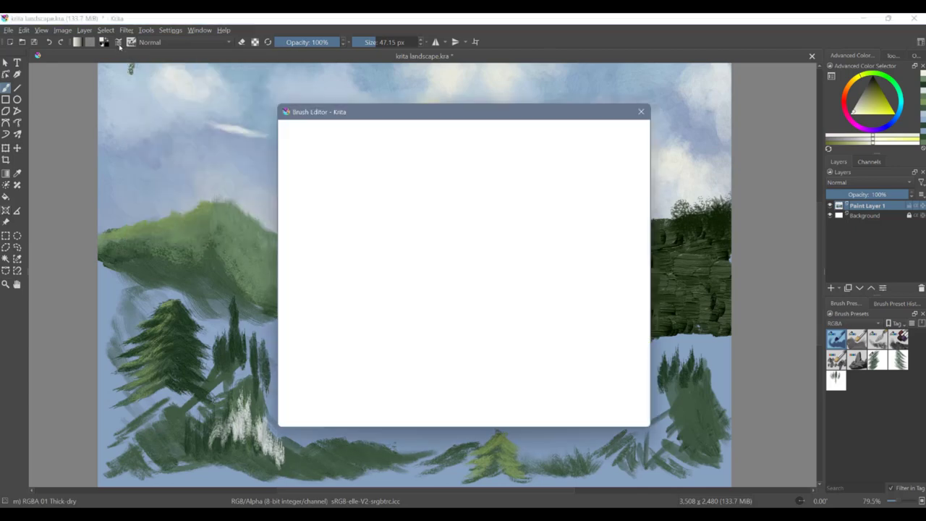
pyautogui.moveTo(241, 131)
pyautogui.mouseDown()
pyautogui.moveTo(220, 129)
pyautogui.moveTo(261, 135)
pyautogui.moveTo(200, 115)
pyautogui.mouseUp()
pyautogui.hotkey('ctrl', 'z')
pyautogui.hotkey('ctrl', 'z')
pyautogui.hotkey('ctrl', 'z')
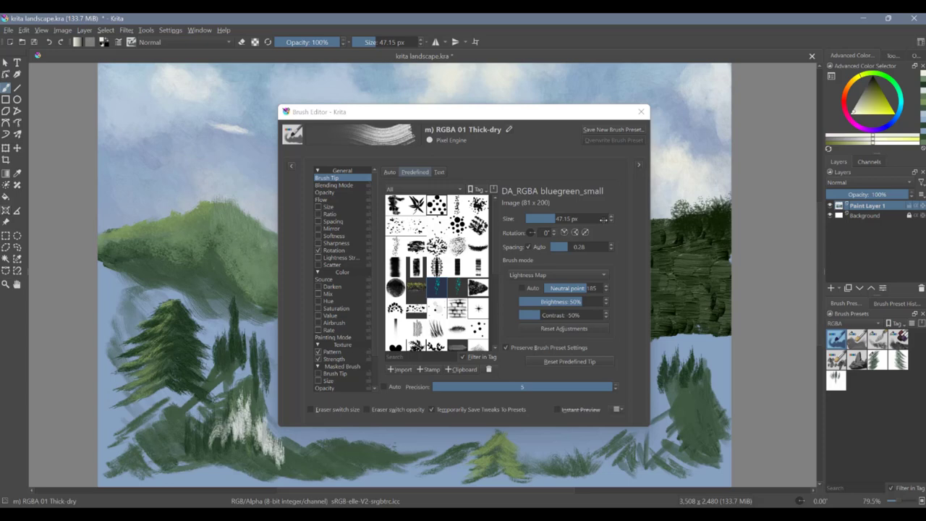
# Step: Choose another predefined brush tip from the end of the tip list and thicken the small cream cloud streak
pyautogui.moveTo(495, 293); pyautogui.dragTo(493, 332)
pyautogui.click(457, 341)
pyautogui.moveTo(208, 125); pyautogui.dragTo(248, 126)
# Step: Inspect RGBA 04 Impasto's brush tip settings, and go through the RGBA neil tree, neil tree Copy and neil tree top presets
pyautogui.click(898, 339)
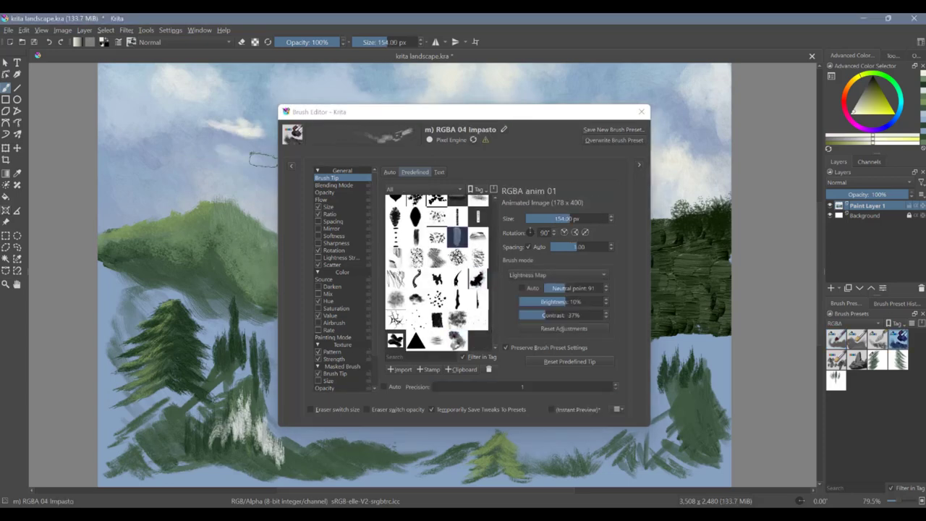
pyautogui.press('/')
pyautogui.click(878, 359)
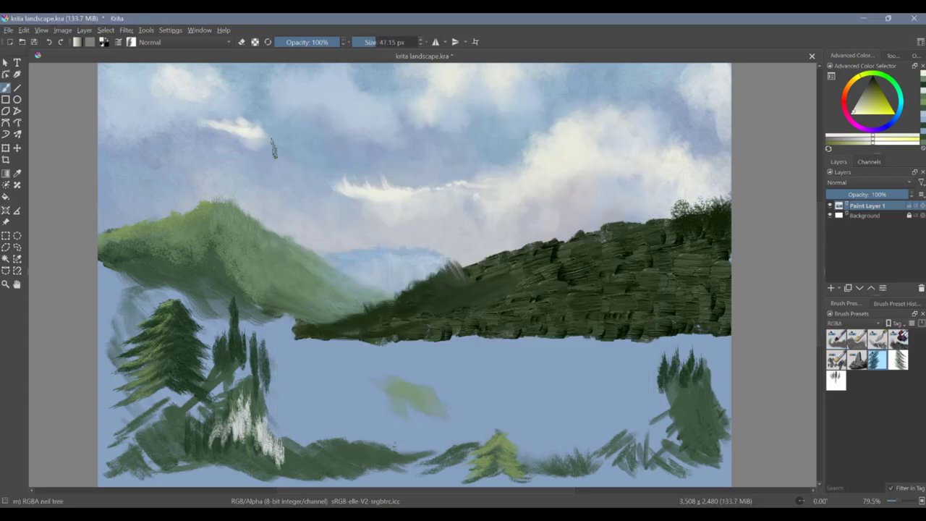
pyautogui.click(898, 360)
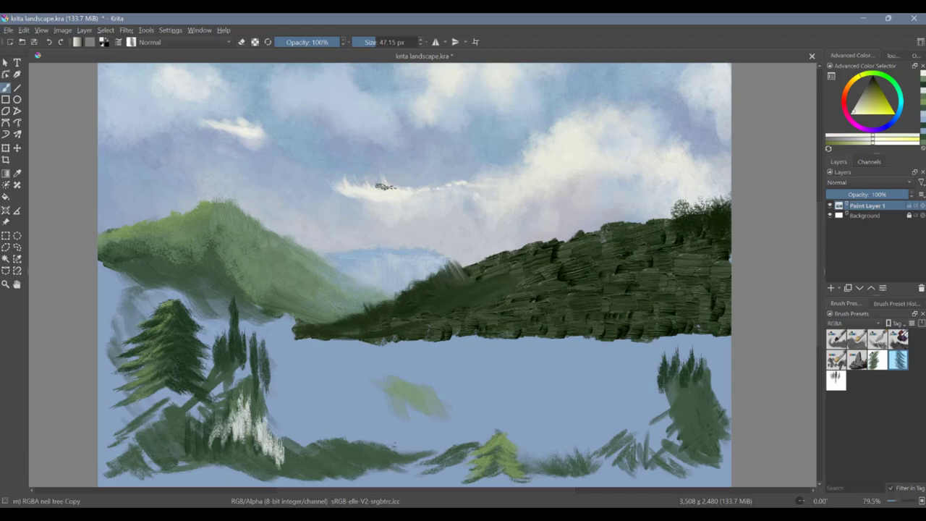
pyautogui.press('.')
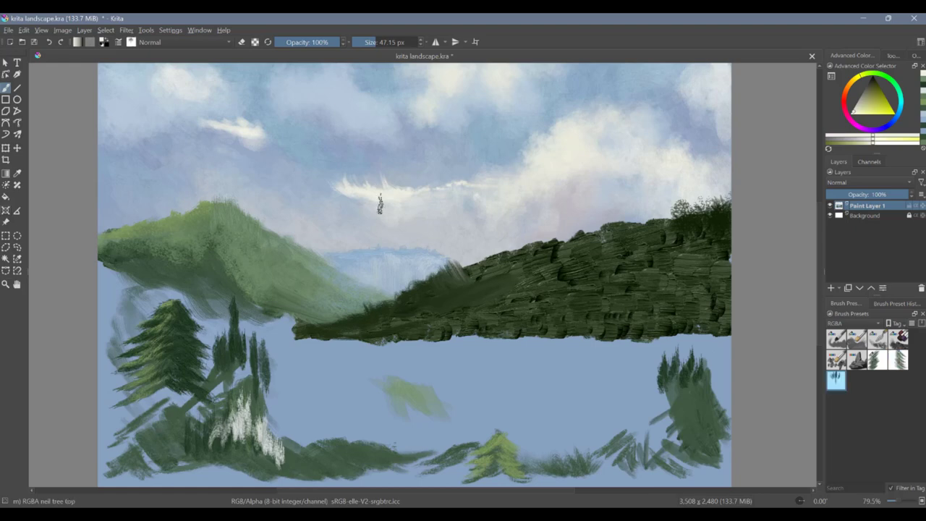
# Step: Switch to the RGBA neil tree preset and inspect its brush tip settings
pyautogui.press(',')
pyautogui.press(',')
pyautogui.press('F5')
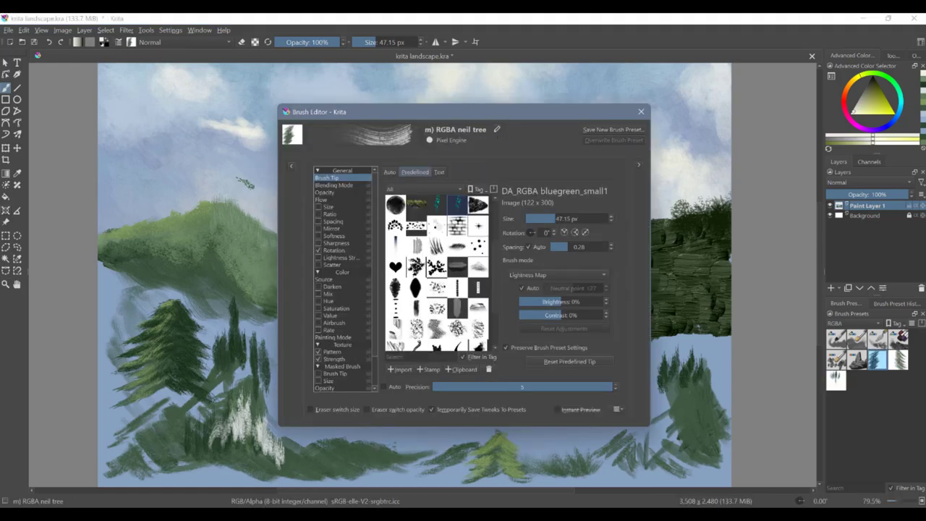
pyautogui.click(239, 178)
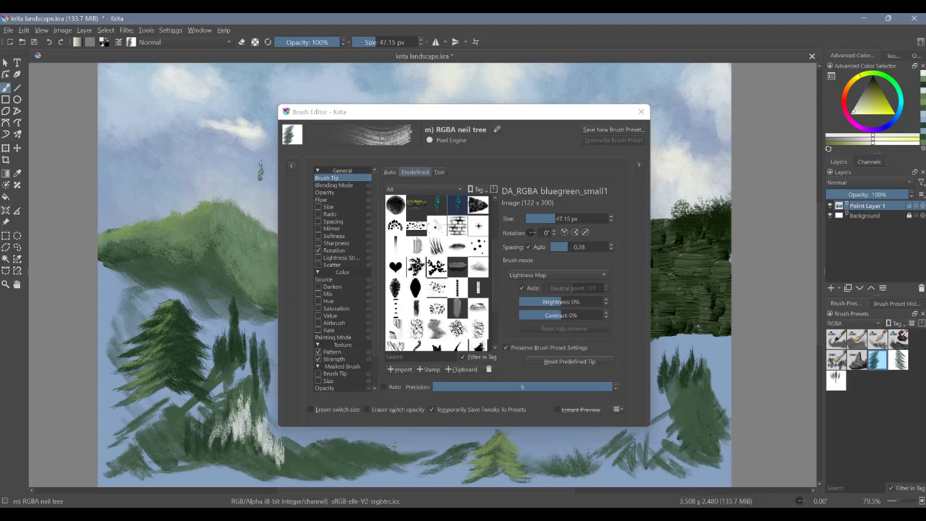
pyautogui.press('F5')
# Step: Paint feathery cream cloud streaks over the upper-left sky and above the distant hills with RGBA neil tree
pyautogui.moveTo(230, 126)
pyautogui.mouseDown()
pyautogui.moveTo(208, 123)
pyautogui.moveTo(250, 115)
pyautogui.moveTo(214, 125)
pyautogui.moveTo(255, 125)
pyautogui.moveTo(274, 137)
pyautogui.moveTo(231, 133)
pyautogui.moveTo(260, 143)
pyautogui.moveTo(228, 116)
pyautogui.moveTo(206, 127)
pyautogui.mouseUp()
pyautogui.keyDown('ctrl'); pyautogui.click(236, 144); pyautogui.keyUp('ctrl')
pyautogui.keyDown('ctrl'); pyautogui.click(251, 135); pyautogui.keyUp('ctrl')
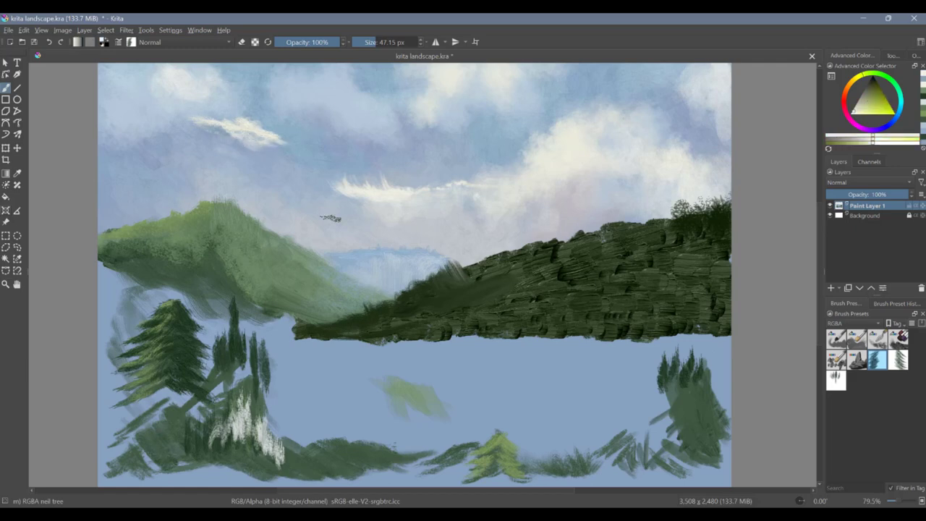
pyautogui.moveTo(397, 226); pyautogui.dragTo(423, 231)
pyautogui.moveTo(187, 114); pyautogui.dragTo(230, 135)
pyautogui.moveTo(148, 133); pyautogui.dragTo(202, 162)
# Step: Soften the upper-left cloud streaks with RGBA 01 Thick-dry, using colours sampled from the sky and cloud
pyautogui.press('/')
pyautogui.keyDown('ctrl'); pyautogui.click(167, 156); pyautogui.keyUp('ctrl')
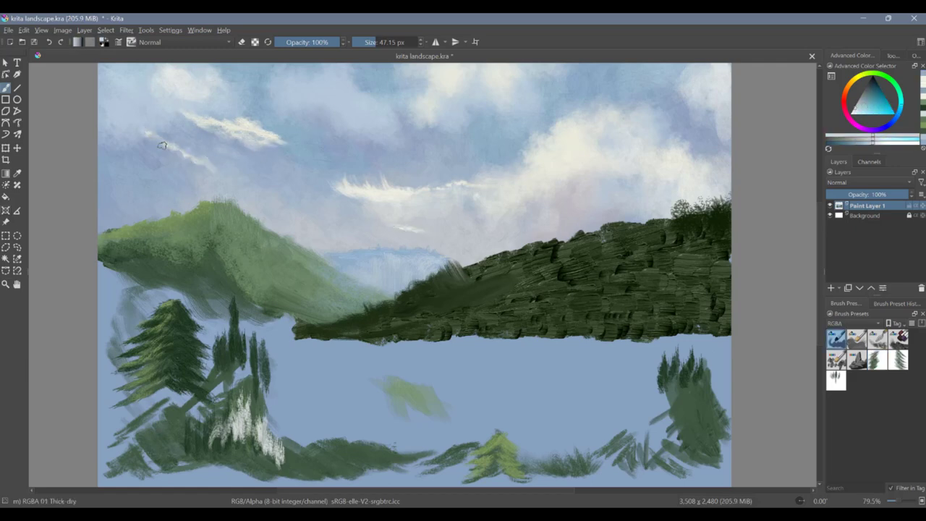
pyautogui.moveTo(147, 141); pyautogui.dragTo(165, 148)
pyautogui.keyDown('ctrl'); pyautogui.click(250, 145); pyautogui.keyUp('ctrl')
pyautogui.moveTo(235, 134); pyautogui.dragTo(265, 146)
pyautogui.moveTo(223, 131); pyautogui.dragTo(202, 126)
# Step: Paint blue-grey haze over the lower slope of the light green hill with RGBA 01 Thick-dry at 147.45 px
pyautogui.press('/')
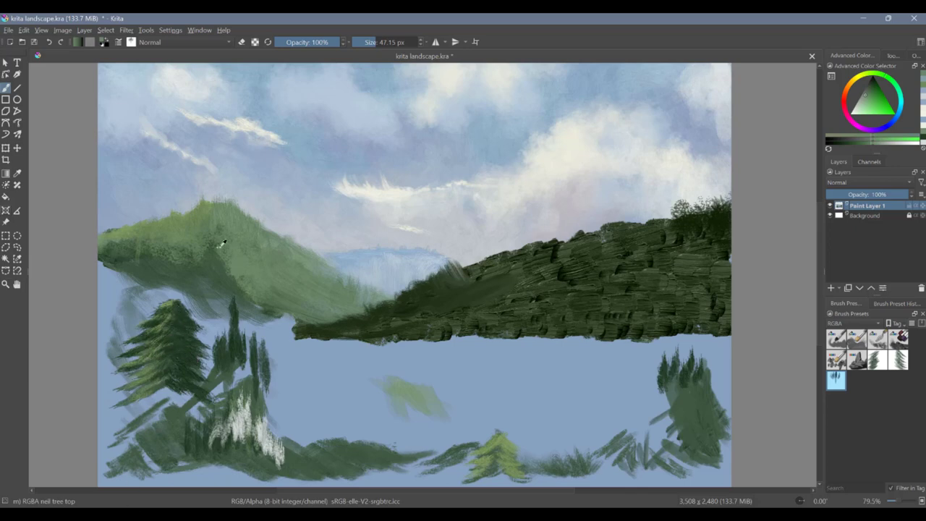
pyautogui.press('/')
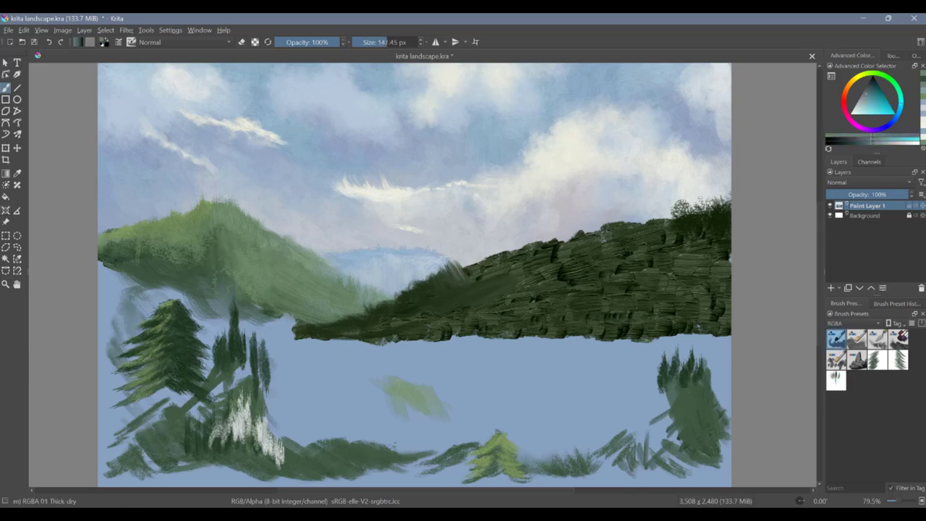
pyautogui.moveTo(217, 264); pyautogui.dragTo(301, 326)
pyautogui.moveTo(123, 250); pyautogui.dragTo(217, 291)
pyautogui.moveTo(315, 322); pyautogui.dragTo(361, 337)
# Step: Repaint the tip, ridge and upper slope of the dark hill in sampled dark green with RGBA neil tree
pyautogui.click(878, 360)
pyautogui.keyDown('ctrl'); pyautogui.click(405, 312); pyautogui.keyUp('ctrl')
pyautogui.moveTo(405, 298); pyautogui.dragTo(303, 334)
pyautogui.moveTo(304, 334); pyautogui.dragTo(413, 329)
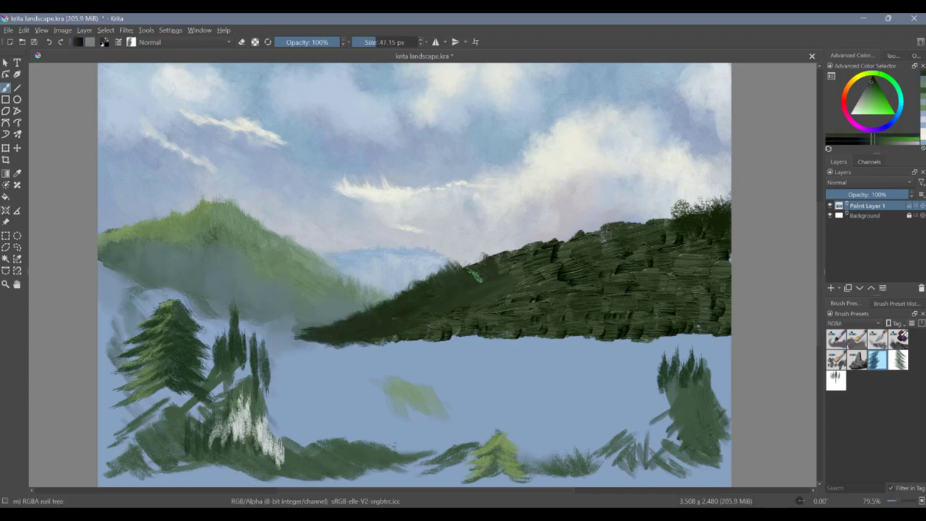
pyautogui.moveTo(487, 270); pyautogui.dragTo(531, 254)
pyautogui.moveTo(499, 253); pyautogui.dragTo(727, 205)
pyautogui.moveTo(673, 242); pyautogui.dragTo(679, 272)
pyautogui.moveTo(568, 260)
pyautogui.mouseDown()
pyautogui.moveTo(456, 306)
pyautogui.moveTo(447, 290)
pyautogui.mouseUp()
# Step: Choose a dark orange-brown and paint reddish-brown tones across the left end of the dark hill
pyautogui.click(879, 99)
pyautogui.click(847, 89)
pyautogui.click(878, 99)
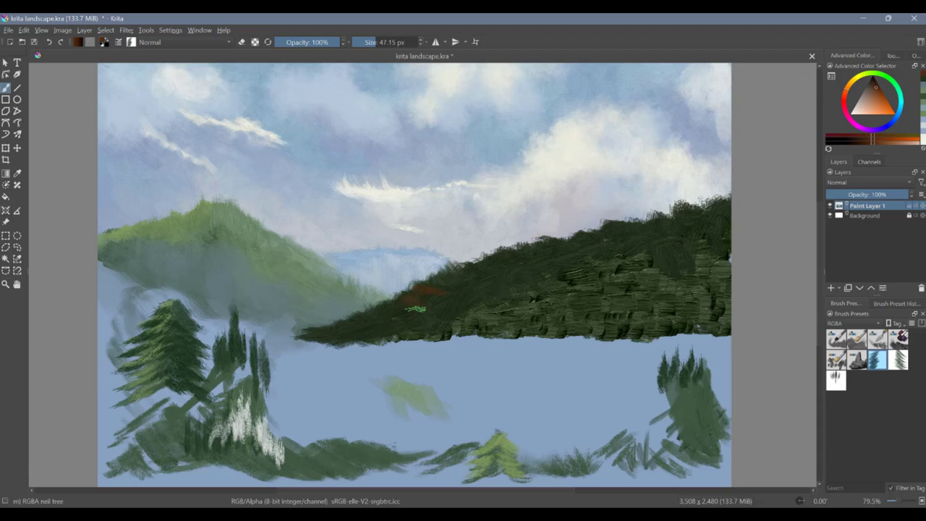
pyautogui.keyDown('ctrl'); pyautogui.click(353, 334); pyautogui.keyUp('ctrl')
pyautogui.moveTo(416, 309); pyautogui.dragTo(286, 339)
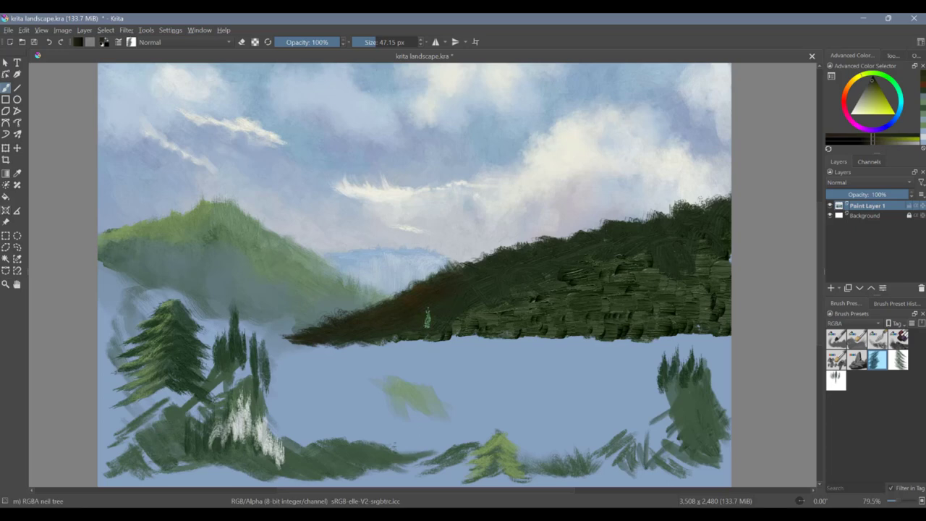
# Step: Sample the light green hill, adjust the green, and brush it over the dark hill's left ridge and slope
pyautogui.keyDown('ctrl'); pyautogui.click(254, 277); pyautogui.keyUp('ctrl')
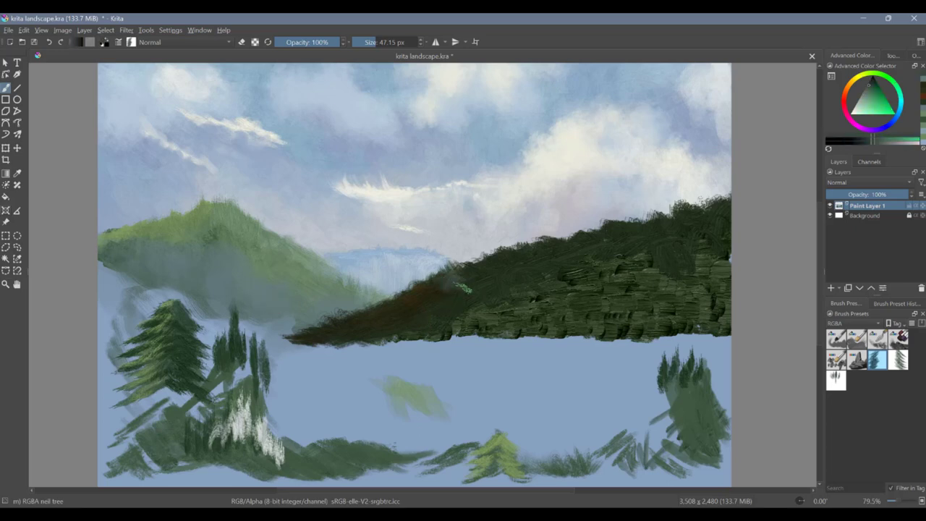
pyautogui.click(871, 97)
pyautogui.moveTo(456, 275); pyautogui.dragTo(466, 286)
pyautogui.click(874, 74)
pyautogui.keyDown('ctrl'); pyautogui.click(455, 276); pyautogui.keyUp('ctrl')
pyautogui.moveTo(404, 296)
pyautogui.mouseDown()
pyautogui.moveTo(440, 302)
pyautogui.moveTo(450, 325)
pyautogui.moveTo(432, 324)
pyautogui.mouseUp()
# Step: Paint sampled dark tones over the lower middle of the dark hill with RGBA 04 Impasto
pyautogui.click(899, 339)
pyautogui.keyDown('ctrl'); pyautogui.click(499, 287); pyautogui.keyUp('ctrl')
pyautogui.keyDown('ctrl'); pyautogui.click(513, 294); pyautogui.keyUp('ctrl')
pyautogui.moveTo(510, 305)
pyautogui.mouseDown()
pyautogui.moveTo(459, 331)
pyautogui.moveTo(475, 315)
pyautogui.moveTo(649, 322)
pyautogui.mouseUp()
pyautogui.keyDown('ctrl'); pyautogui.click(392, 314); pyautogui.keyUp('ctrl')
pyautogui.keyDown('ctrl'); pyautogui.click(393, 311); pyautogui.keyUp('ctrl')
# Step: Blend sampled greens into the dark hill's left slope with RGBA 01 Thick-dry at 147.45 px
pyautogui.click(836, 340)
pyautogui.keyDown('ctrl'); pyautogui.click(462, 286); pyautogui.keyUp('ctrl')
pyautogui.moveTo(468, 289); pyautogui.dragTo(495, 302)
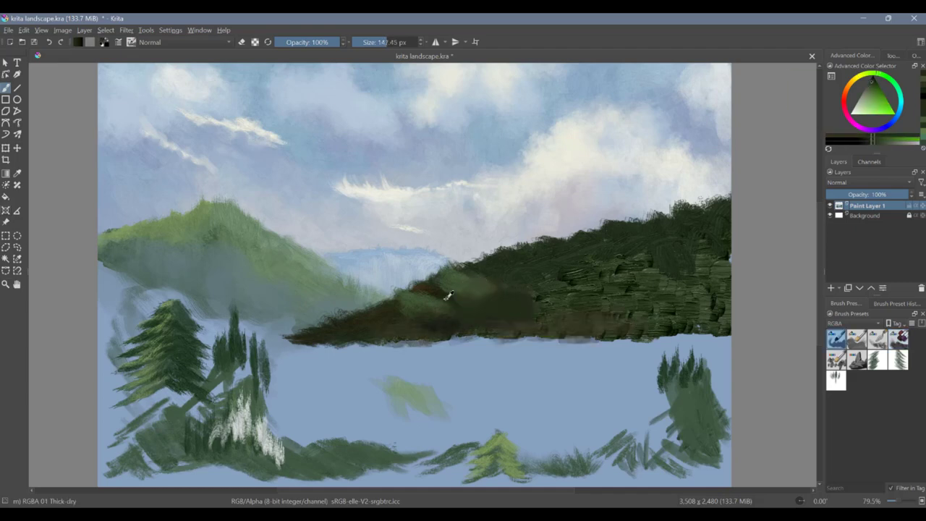
pyautogui.keyDown('ctrl'); pyautogui.click(449, 296); pyautogui.keyUp('ctrl')
pyautogui.moveTo(431, 319); pyautogui.dragTo(471, 327)
# Step: Break up the blended green patches on the dark hill's left slope with RGBA neil tree and resampled greens
pyautogui.click(878, 360)
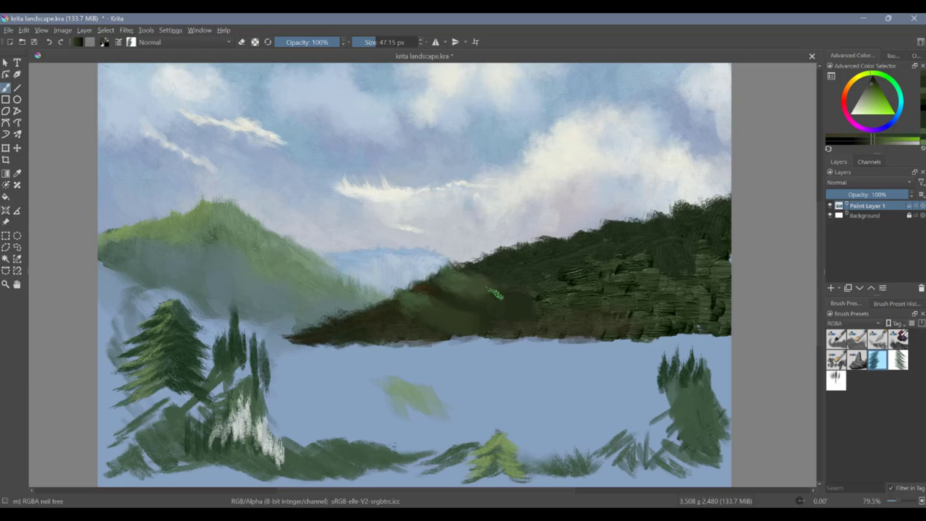
pyautogui.moveTo(495, 297)
pyautogui.mouseDown()
pyautogui.moveTo(501, 310)
pyautogui.moveTo(518, 309)
pyautogui.moveTo(453, 331)
pyautogui.mouseUp()
pyautogui.keyDown('ctrl'); pyautogui.click(443, 305); pyautogui.keyUp('ctrl')
pyautogui.keyDown('ctrl'); pyautogui.click(466, 290); pyautogui.keyUp('ctrl')
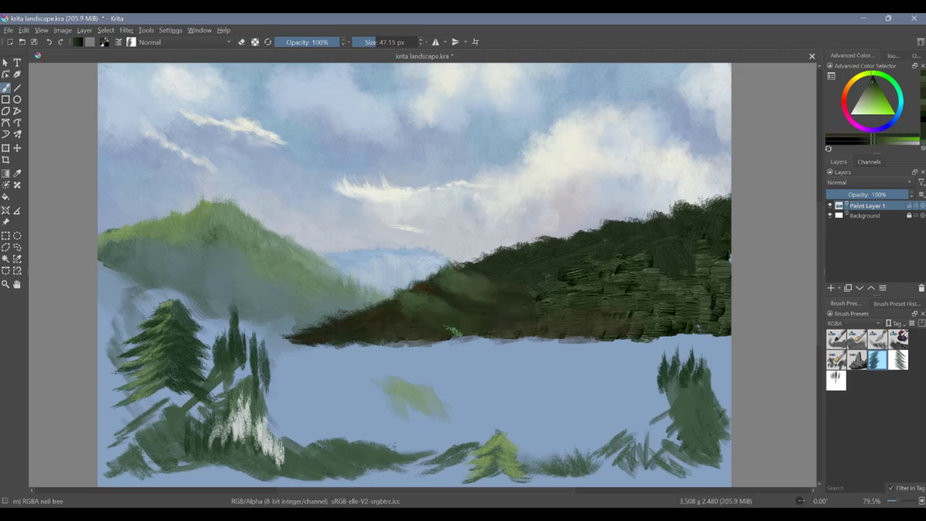
# Step: Paint over the middle of the dark hill in sampled green with RGBA 05 Impasto-details resized to about 201 px
pyautogui.click(837, 360)
pyautogui.press('[')
pyautogui.press('[')
pyautogui.press('[')
pyautogui.press('[')
pyautogui.press('[')
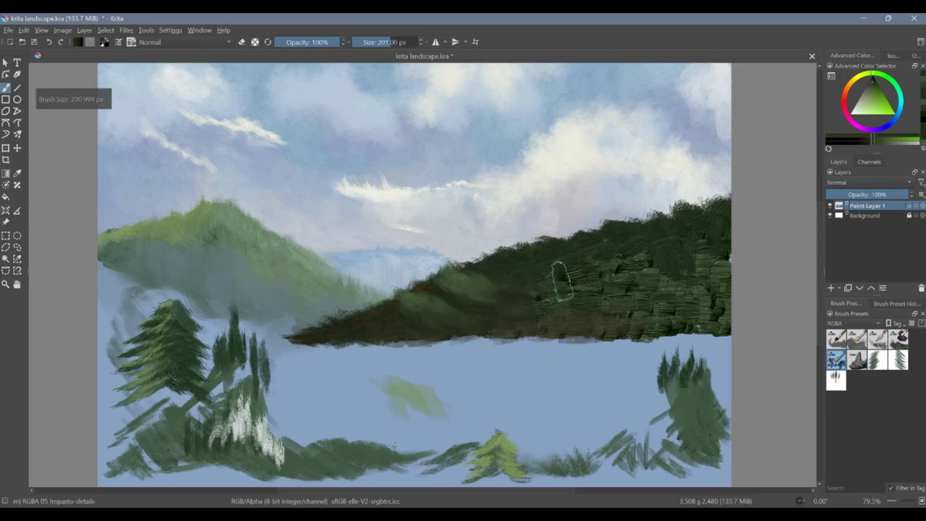
pyautogui.keyDown('ctrl'); pyautogui.click(540, 265); pyautogui.keyUp('ctrl')
pyautogui.moveTo(540, 265)
pyautogui.mouseDown()
pyautogui.moveTo(544, 292)
pyautogui.moveTo(586, 250)
pyautogui.moveTo(548, 265)
pyautogui.moveTo(532, 285)
pyautogui.moveTo(612, 286)
pyautogui.moveTo(557, 314)
pyautogui.mouseUp()
# Step: Cover the blocky texture on the dark hill's right half in dark green with an enlarged RGBA 02 Thickpaint brush
pyautogui.click(899, 339)
pyautogui.keyDown('ctrl'); pyautogui.click(610, 286); pyautogui.keyUp('ctrl')
pyautogui.click(857, 340)
pyautogui.moveTo(598, 270)
pyautogui.mouseDown()
pyautogui.moveTo(583, 287)
pyautogui.moveTo(581, 259)
pyautogui.moveTo(571, 306)
pyautogui.mouseUp()
pyautogui.press(']')
pyautogui.press(']')
pyautogui.press(']')
pyautogui.press(']')
pyautogui.moveTo(625, 254)
pyautogui.mouseDown()
pyautogui.moveTo(643, 268)
pyautogui.moveTo(597, 279)
pyautogui.moveTo(652, 304)
pyautogui.moveTo(724, 289)
pyautogui.moveTo(717, 319)
pyautogui.mouseUp()
# Step: Paint a light olive-green patch on the middle slope of the dark hill with RGBA neil tree
pyautogui.keyDown('ctrl'); pyautogui.click(621, 253); pyautogui.keyUp('ctrl')
pyautogui.click(877, 360)
pyautogui.moveTo(516, 287); pyautogui.dragTo(537, 304)
pyautogui.moveTo(535, 280)
pyautogui.mouseDown()
pyautogui.moveTo(553, 310)
pyautogui.moveTo(549, 292)
pyautogui.moveTo(561, 297)
pyautogui.mouseUp()
pyautogui.keyDown('ctrl'); pyautogui.click(577, 247); pyautogui.keyUp('ctrl')
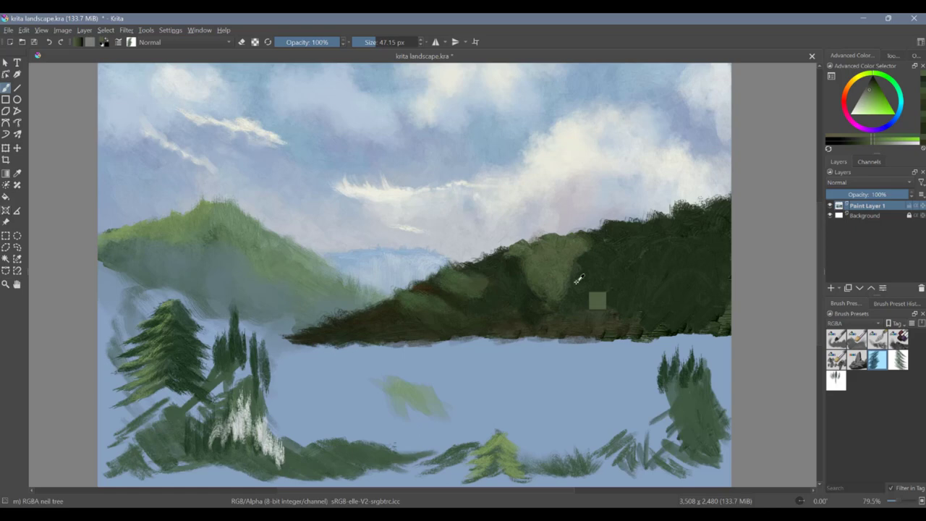
# Step: Shade the lower part of the olive patch with darker greens sampled from the surrounding hill
pyautogui.keyDown('ctrl'); pyautogui.click(577, 282); pyautogui.keyUp('ctrl')
pyautogui.moveTo(569, 277); pyautogui.dragTo(553, 307)
pyautogui.moveTo(567, 271)
pyautogui.mouseDown()
pyautogui.moveTo(539, 295)
pyautogui.moveTo(559, 278)
pyautogui.moveTo(547, 292)
pyautogui.mouseUp()
pyautogui.keyDown('ctrl'); pyautogui.click(561, 271); pyautogui.keyUp('ctrl')
pyautogui.keyDown('ctrl'); pyautogui.click(571, 284); pyautogui.keyUp('ctrl')
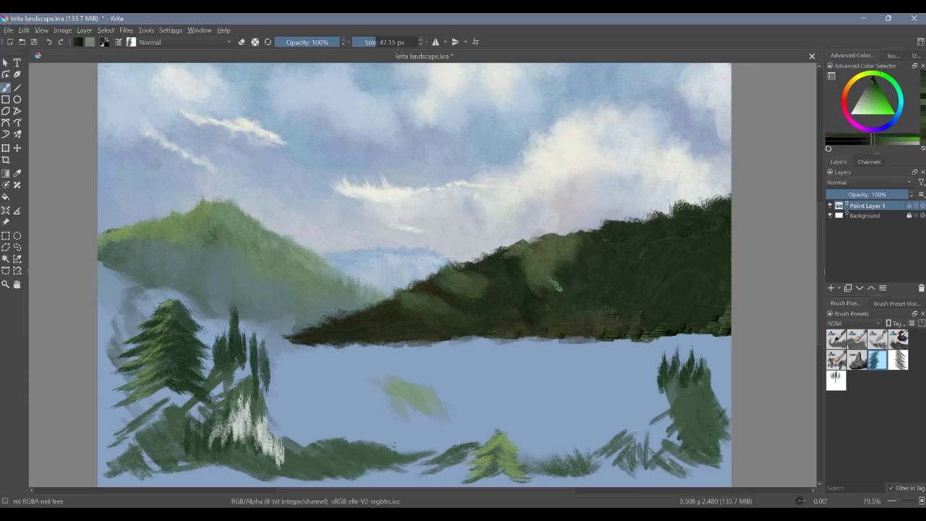
# Step: Paint lighter green treetops along the dark hill's middle ridge and resample darker tones from its lower slope
pyautogui.keyDown('ctrl'); pyautogui.click(577, 247); pyautogui.keyUp('ctrl')
pyautogui.moveTo(578, 231); pyautogui.dragTo(585, 241)
pyautogui.moveTo(605, 226)
pyautogui.mouseDown()
pyautogui.moveTo(599, 241)
pyautogui.moveTo(569, 250)
pyautogui.mouseUp()
pyautogui.moveTo(546, 231); pyautogui.dragTo(537, 241)
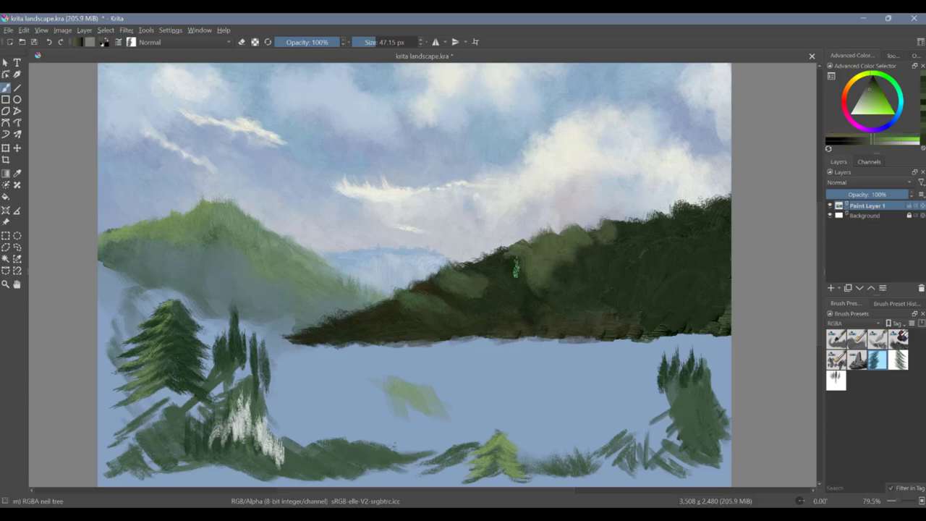
pyautogui.keyDown('ctrl'); pyautogui.click(561, 314); pyautogui.keyUp('ctrl')
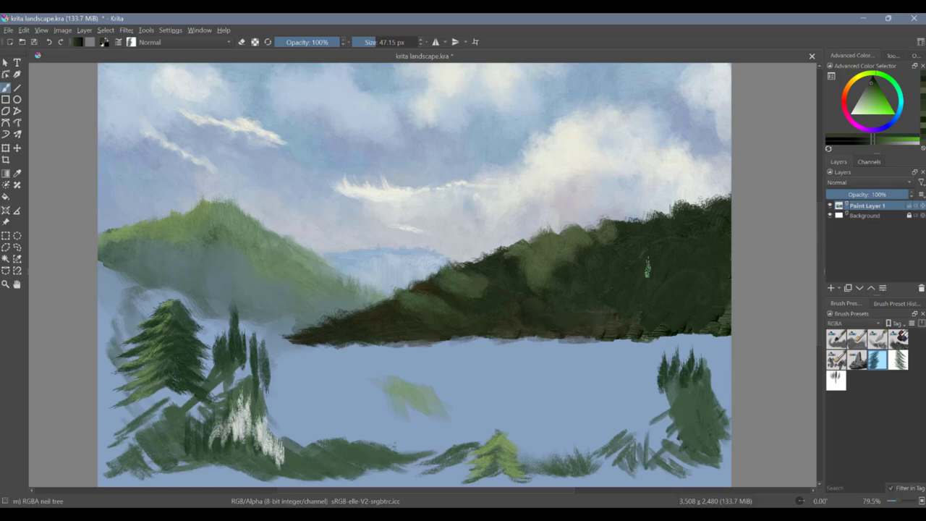
pyautogui.keyDown('ctrl'); pyautogui.click(438, 322); pyautogui.keyUp('ctrl')
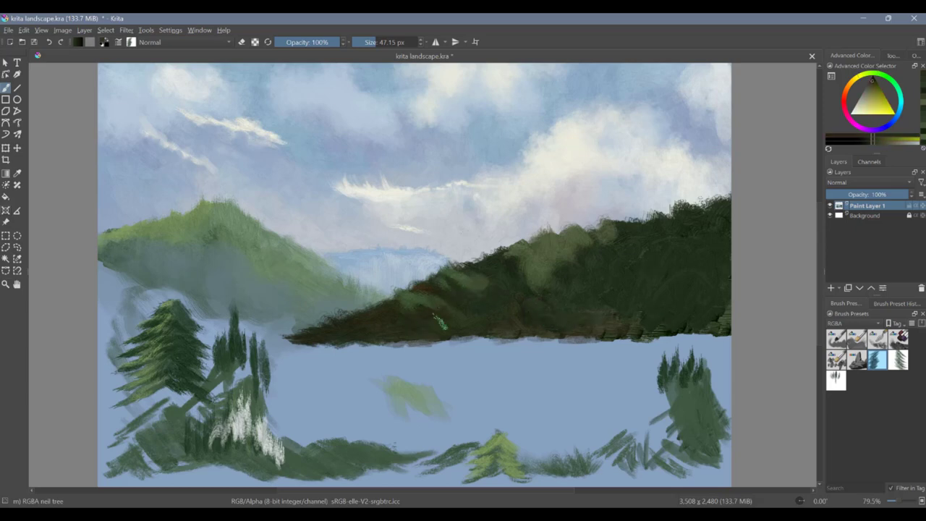
# Step: Add yellow-green highlights to the dark hill's middle patch and repaint its lower right edge in sampled dark green
pyautogui.keyDown('ctrl'); pyautogui.click(579, 249); pyautogui.keyUp('ctrl')
pyautogui.moveTo(576, 256); pyautogui.dragTo(548, 277)
pyautogui.click(860, 75)
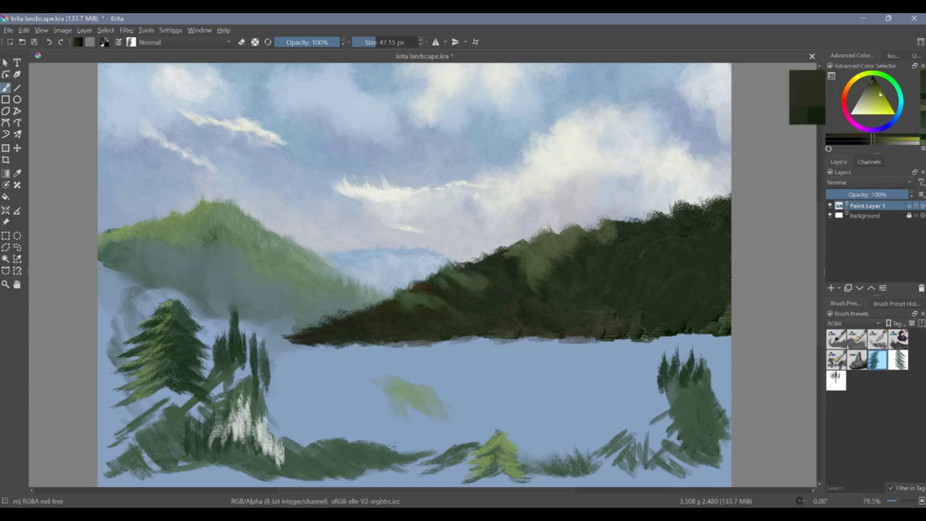
pyautogui.click(872, 94)
pyautogui.moveTo(576, 236)
pyautogui.mouseDown()
pyautogui.moveTo(549, 253)
pyautogui.moveTo(545, 278)
pyautogui.mouseUp()
pyautogui.keyDown('ctrl'); pyautogui.click(483, 312); pyautogui.keyUp('ctrl')
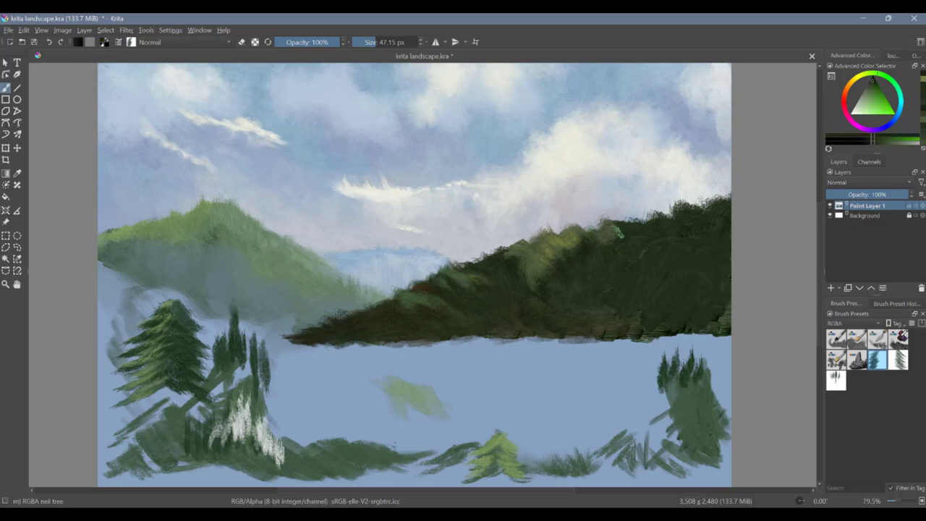
pyautogui.moveTo(607, 298)
pyautogui.mouseDown()
pyautogui.moveTo(590, 321)
pyautogui.moveTo(724, 318)
pyautogui.mouseUp()
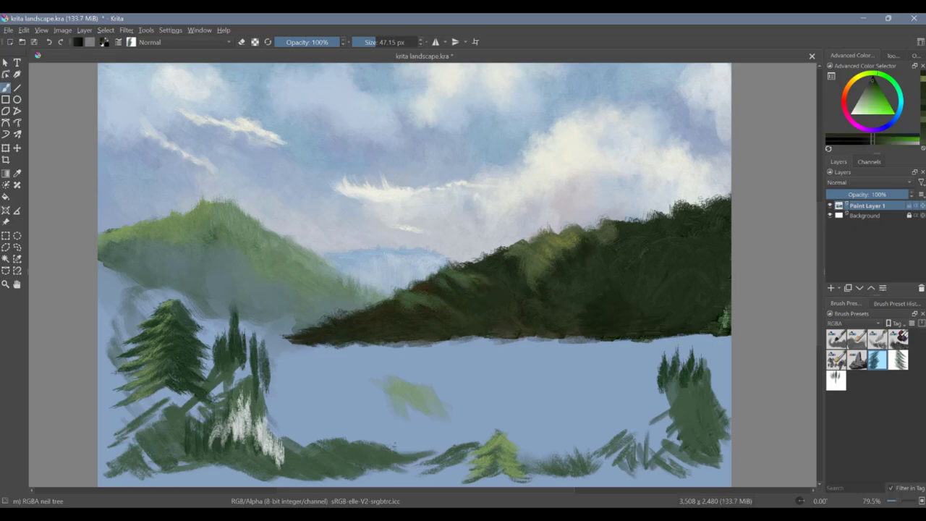
# Step: Choose RGBA 02 Thickpaint, sample the ridge green, and inspect the preset's brush tip and texture pattern settings
pyautogui.click(857, 339)
pyautogui.keyDown('ctrl'); pyautogui.click(627, 228); pyautogui.keyUp('ctrl')
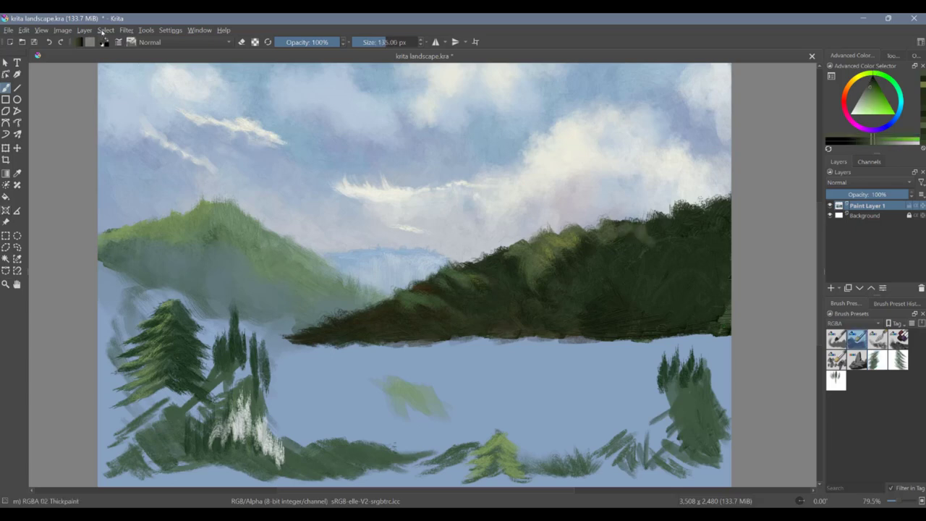
pyautogui.click(118, 42)
pyautogui.scroll(3, 492, 231)
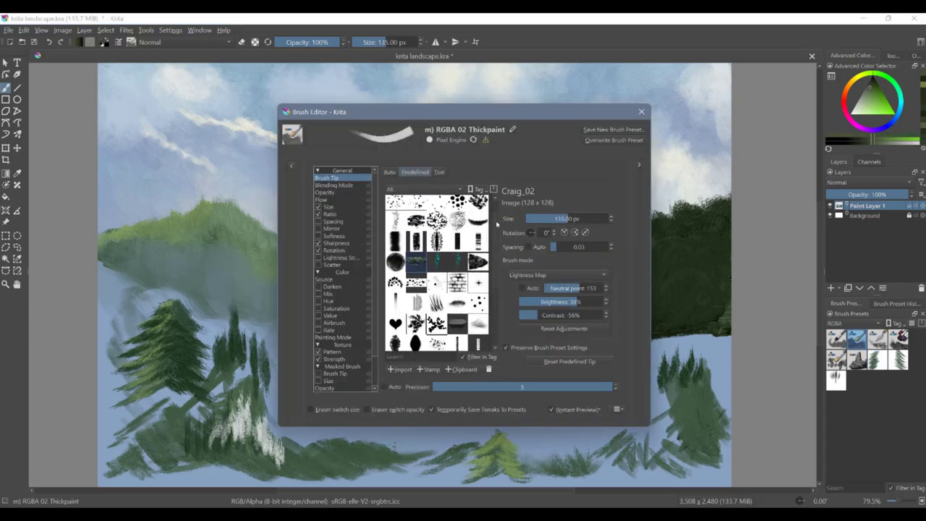
pyautogui.click(333, 352)
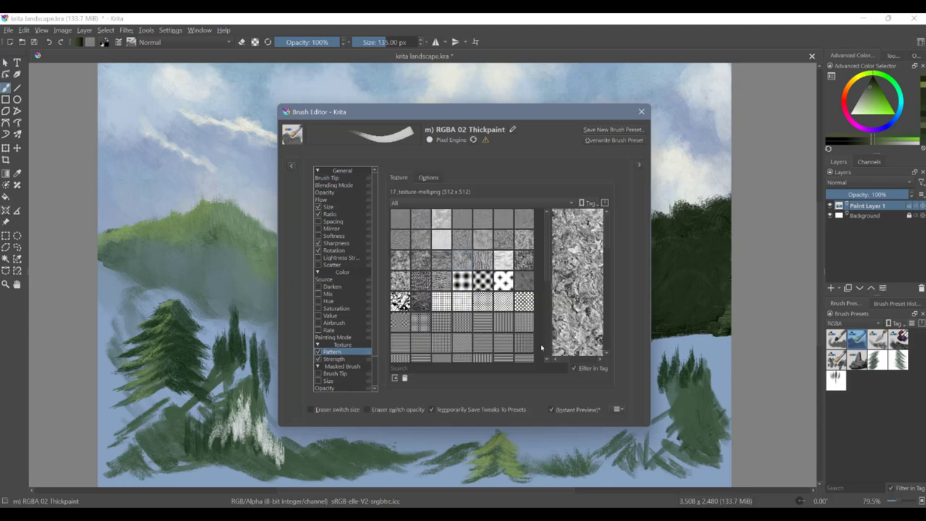
pyautogui.click(641, 112)
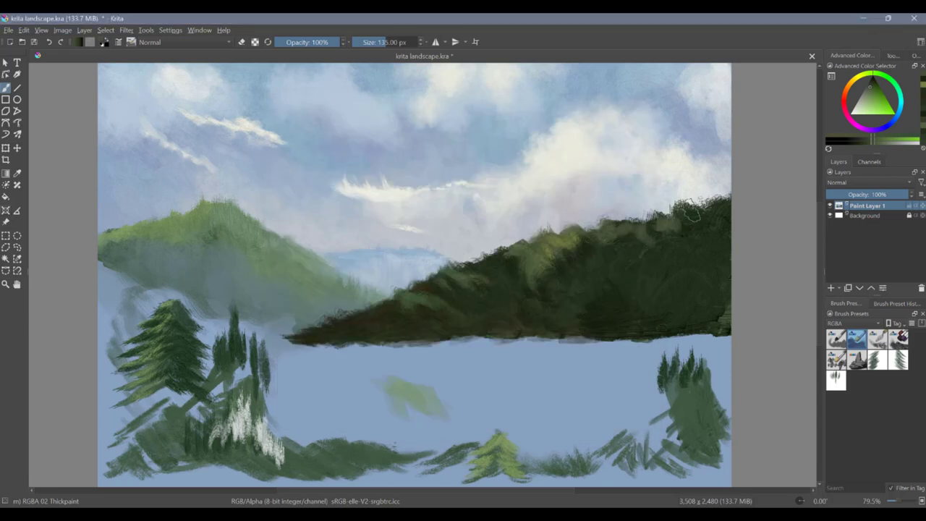
# Step: Paint lighter green along the dark hill's right ridge with RGBA 02 Thickpaint and RGBA neil tree, and save the painting
pyautogui.moveTo(720, 207)
pyautogui.mouseDown()
pyautogui.moveTo(654, 245)
pyautogui.moveTo(666, 249)
pyautogui.moveTo(634, 274)
pyautogui.mouseUp()
pyautogui.click(877, 360)
pyautogui.keyDown('ctrl'); pyautogui.click(643, 275); pyautogui.keyUp('ctrl')
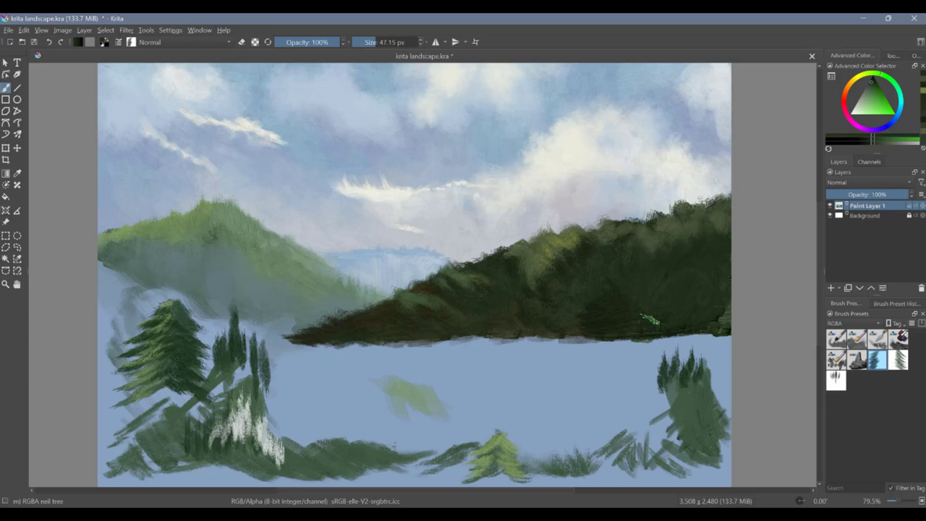
pyautogui.click(9, 30)
pyautogui.click(22, 80)
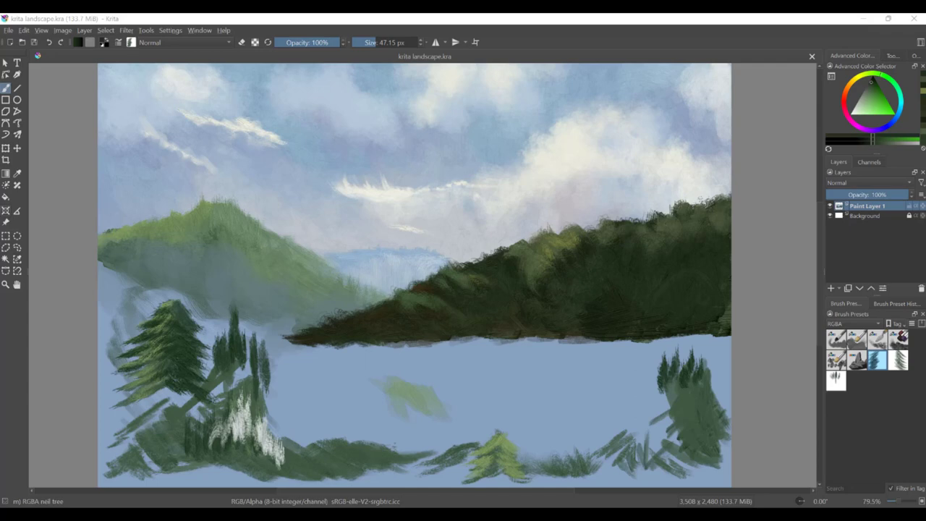
# Step: Show the Textures presets, paint a test dab beside the right trees, and texture the dark hill with sampled greens
pyautogui.click(854, 323)
pyautogui.click(844, 342)
pyautogui.click(898, 339)
pyautogui.moveTo(619, 390); pyautogui.dragTo(641, 409)
pyautogui.keyDown('ctrl'); pyautogui.click(558, 246); pyautogui.keyUp('ctrl')
pyautogui.moveTo(627, 235)
pyautogui.mouseDown()
pyautogui.moveTo(696, 217)
pyautogui.moveTo(595, 312)
pyautogui.mouseUp()
pyautogui.click(877, 360)
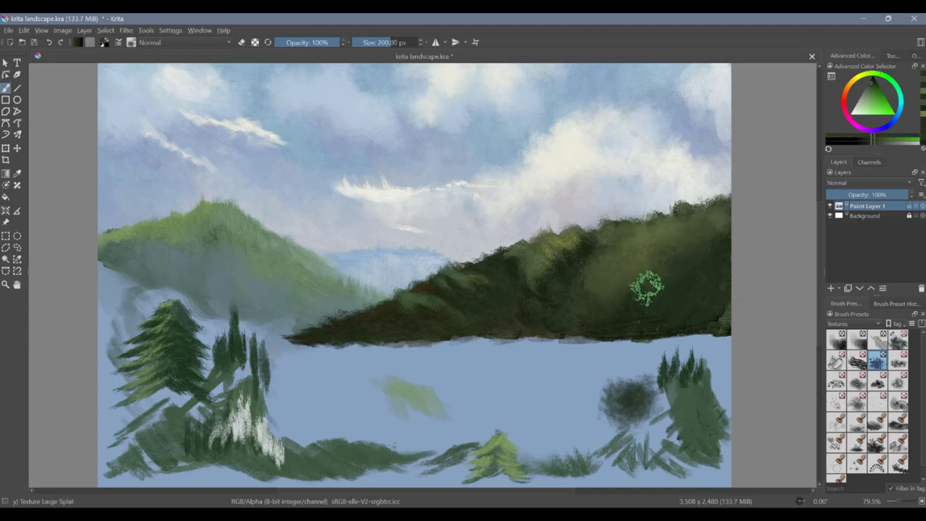
pyautogui.keyDown('ctrl'); pyautogui.click(684, 313); pyautogui.keyUp('ctrl')
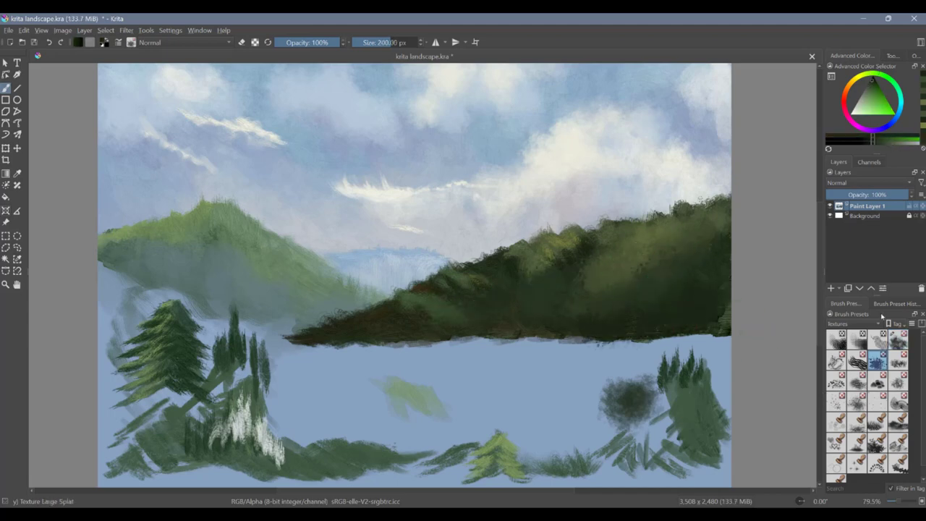
# Step: Choose Stamp Mountains Distant at 360 px, try dark stamps on the lower blue area and light green hill, and undo them
pyautogui.click(898, 440)
pyautogui.click(554, 392)
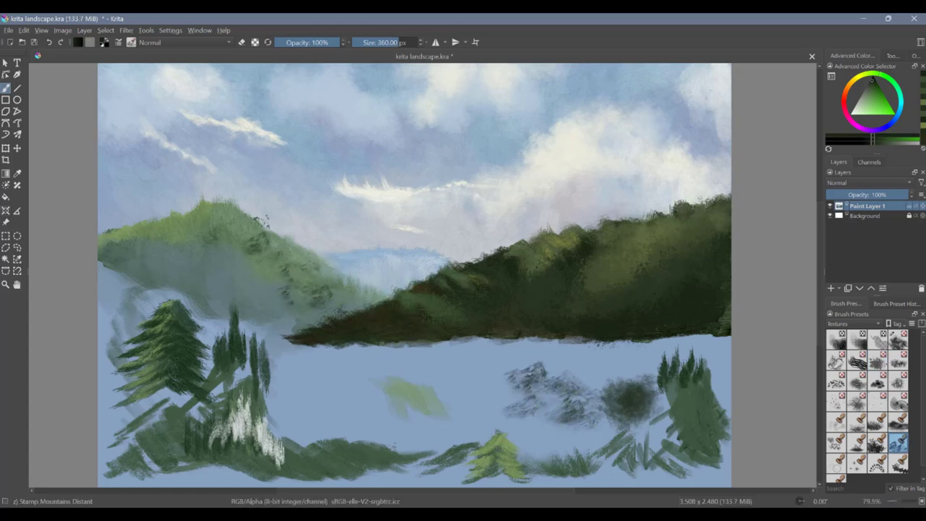
pyautogui.hotkey('ctrl', 'z')
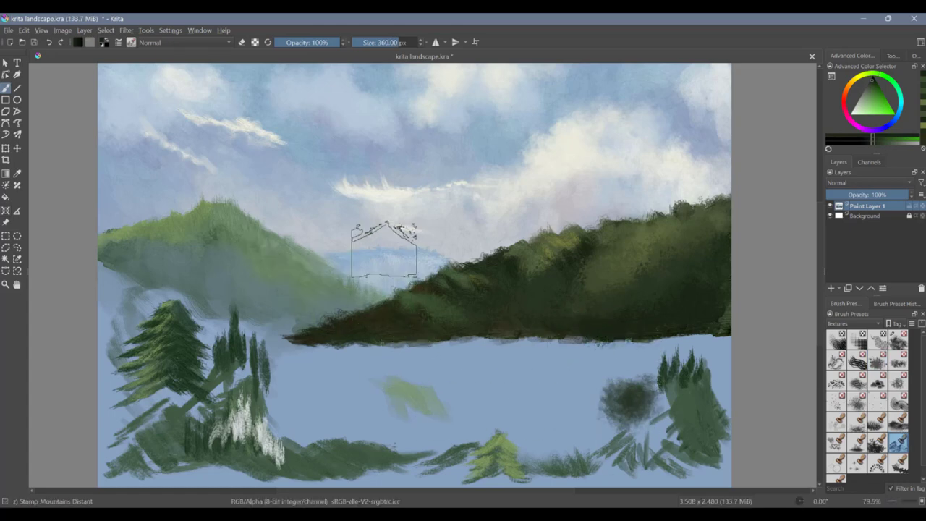
# Step: Stamp a mountain over the distant hills in a darkened version of their sampled blue, and undo the extra stamp
pyautogui.keyDown('ctrl'); pyautogui.click(409, 281); pyautogui.keyUp('ctrl')
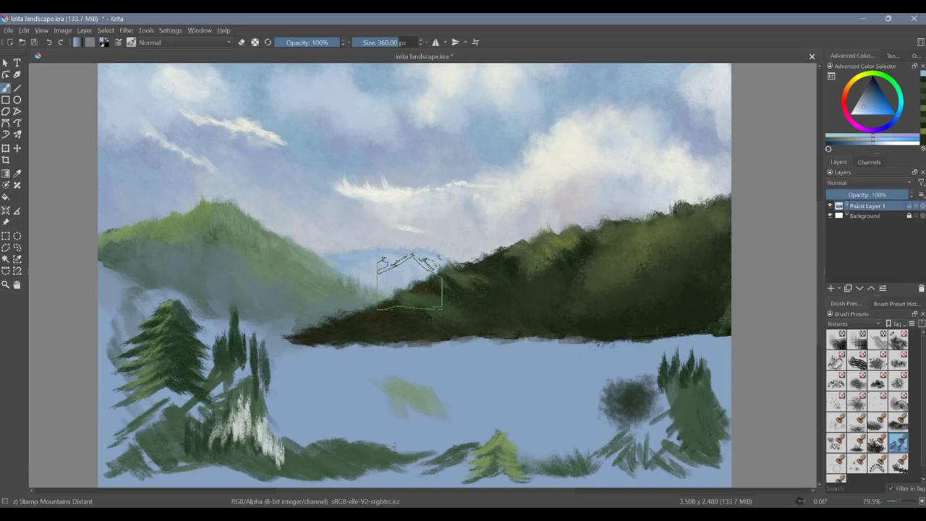
pyautogui.press('k')
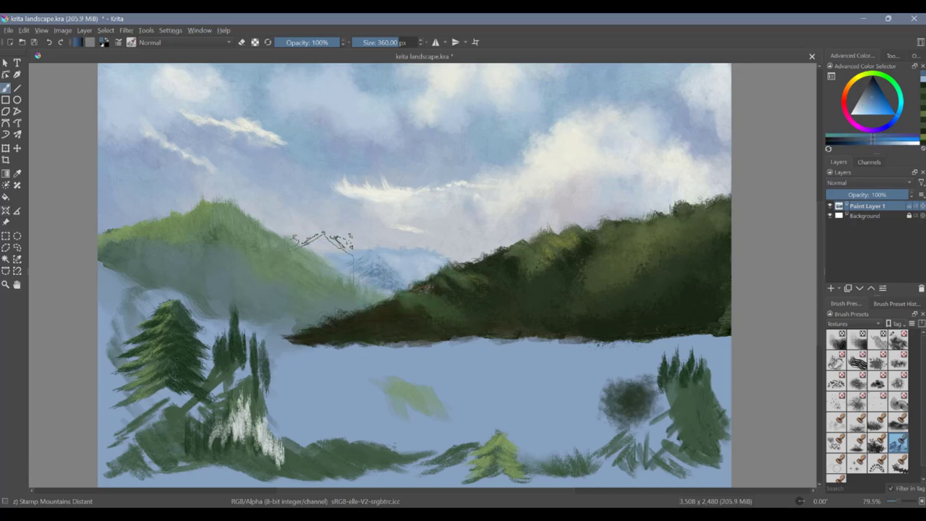
pyautogui.click(383, 274)
pyautogui.hotkey('ctrl', 'z')
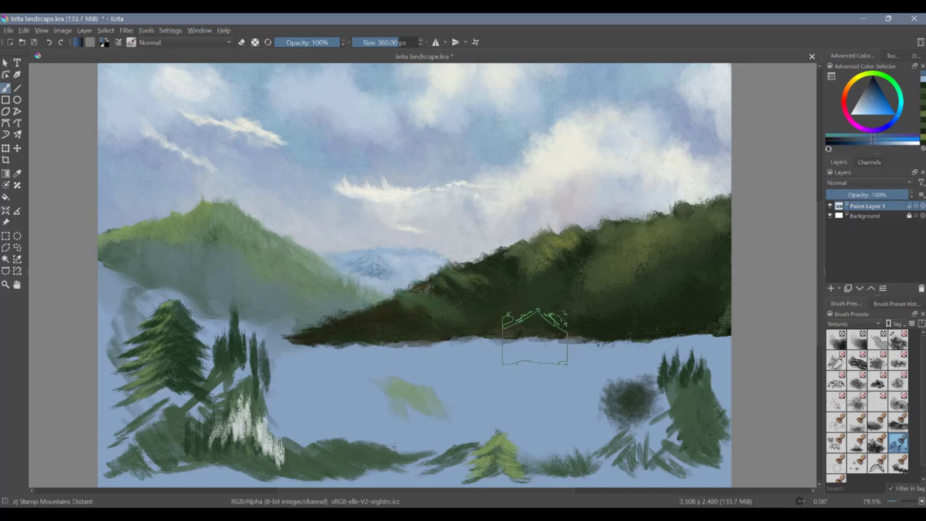
# Step: Choose Stamp Leaves at 165 px, stamp test leaves on the lower blue area, and stamp the dark hill in sampled greens
pyautogui.click(878, 443)
pyautogui.moveTo(537, 395); pyautogui.dragTo(580, 395)
pyautogui.keyDown('ctrl'); pyautogui.click(676, 249); pyautogui.keyUp('ctrl')
pyautogui.click(674, 268)
pyautogui.keyDown('ctrl'); pyautogui.click(710, 309); pyautogui.keyUp('ctrl')
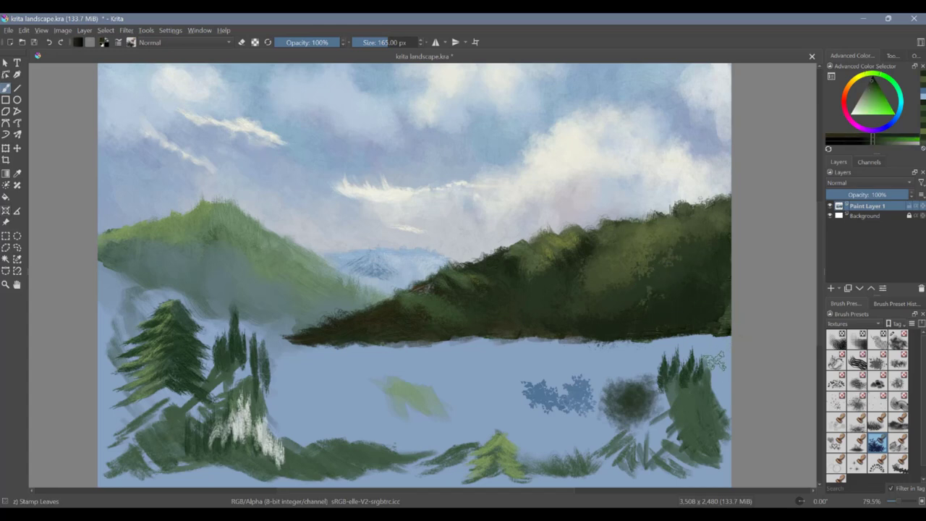
# Step: Show the RGBA presets and cover the test marks and right trees with RGBA 01 Thick-dry in sampled lavender blue to form water
pyautogui.click(854, 324)
pyautogui.click(867, 304)
pyautogui.click(837, 340)
pyautogui.keyDown('ctrl'); pyautogui.click(407, 189); pyautogui.keyUp('ctrl')
pyautogui.moveTo(378, 349)
pyautogui.mouseDown()
pyautogui.moveTo(449, 352)
pyautogui.moveTo(330, 360)
pyautogui.moveTo(512, 372)
pyautogui.moveTo(632, 465)
pyautogui.moveTo(439, 427)
pyautogui.mouseUp()
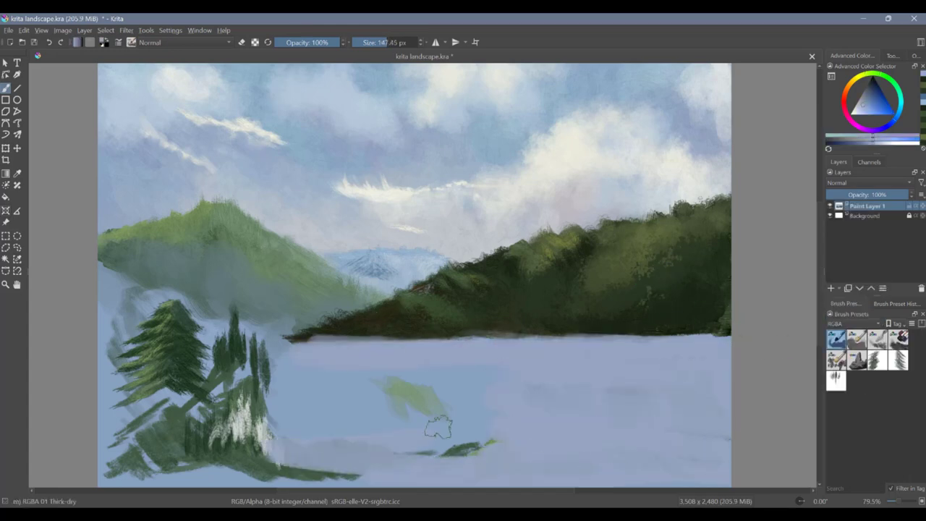
pyautogui.moveTo(340, 354)
pyautogui.mouseDown()
pyautogui.moveTo(272, 359)
pyautogui.moveTo(386, 368)
pyautogui.moveTo(438, 399)
pyautogui.moveTo(270, 375)
pyautogui.mouseUp()
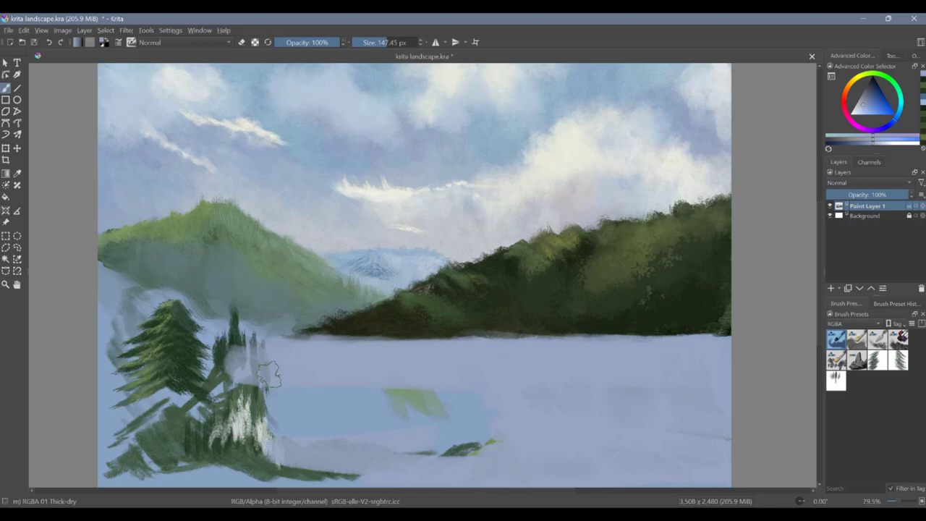
pyautogui.moveTo(269, 374)
pyautogui.mouseDown()
pyautogui.moveTo(266, 435)
pyautogui.moveTo(637, 413)
pyautogui.mouseUp()
pyautogui.moveTo(355, 468); pyautogui.dragTo(264, 458)
# Step: Paint a broad cream cloud reflection across the lower water in the sampled cloud color, and blend its edges with sampled pale blue
pyautogui.keyDown('ctrl'); pyautogui.click(562, 146); pyautogui.keyUp('ctrl')
pyautogui.moveTo(474, 403)
pyautogui.mouseDown()
pyautogui.moveTo(391, 415)
pyautogui.moveTo(583, 453)
pyautogui.mouseUp()
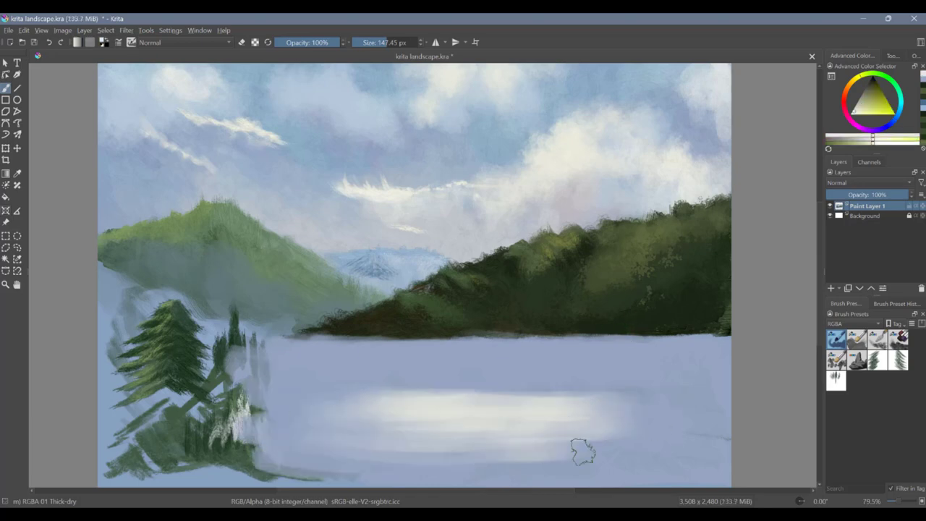
pyautogui.keyDown('ctrl'); pyautogui.click(583, 453); pyautogui.keyUp('ctrl')
pyautogui.moveTo(483, 431)
pyautogui.mouseDown()
pyautogui.moveTo(419, 451)
pyautogui.moveTo(283, 445)
pyautogui.moveTo(348, 405)
pyautogui.moveTo(516, 460)
pyautogui.mouseUp()
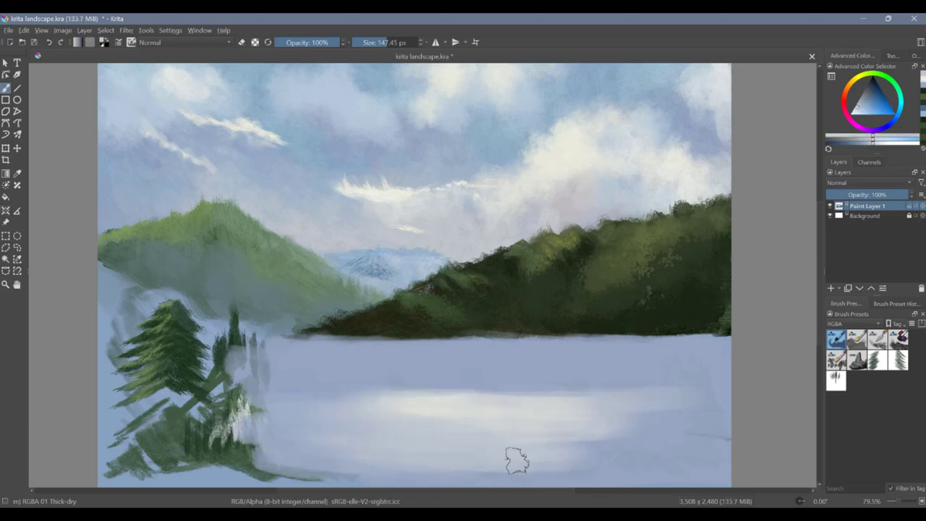
# Step: Block in a V-shaped olive-green reflection of the dark hill on the water with RGBA 01 Thick-dry in sampled greens
pyautogui.keyDown('ctrl'); pyautogui.click(427, 308); pyautogui.keyUp('ctrl')
pyautogui.moveTo(391, 352)
pyautogui.mouseDown()
pyautogui.moveTo(349, 351)
pyautogui.moveTo(437, 405)
pyautogui.moveTo(592, 374)
pyautogui.mouseUp()
pyautogui.moveTo(426, 353)
pyautogui.mouseDown()
pyautogui.moveTo(337, 347)
pyautogui.moveTo(507, 373)
pyautogui.moveTo(576, 367)
pyautogui.mouseUp()
pyautogui.keyDown('ctrl'); pyautogui.click(593, 354); pyautogui.keyUp('ctrl')
pyautogui.moveTo(336, 385)
pyautogui.mouseDown()
pyautogui.moveTo(591, 392)
pyautogui.moveTo(452, 399)
pyautogui.mouseUp()
pyautogui.keyDown('ctrl'); pyautogui.click(369, 373); pyautogui.keyUp('ctrl')
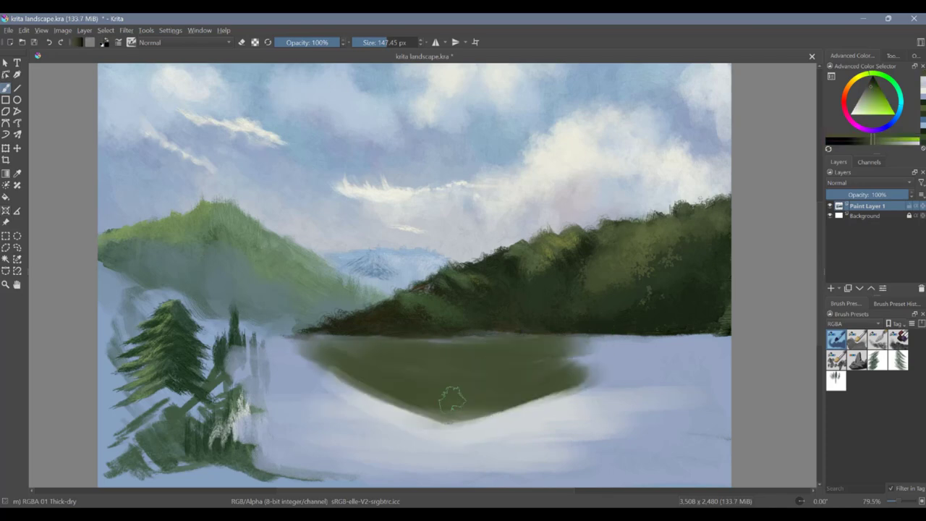
# Step: Extend the reflection along the right shore with RGBA neil tree at 47.15 px, and darken the shoreline with a sampled hill color
pyautogui.click(877, 359)
pyautogui.moveTo(565, 342); pyautogui.dragTo(727, 343)
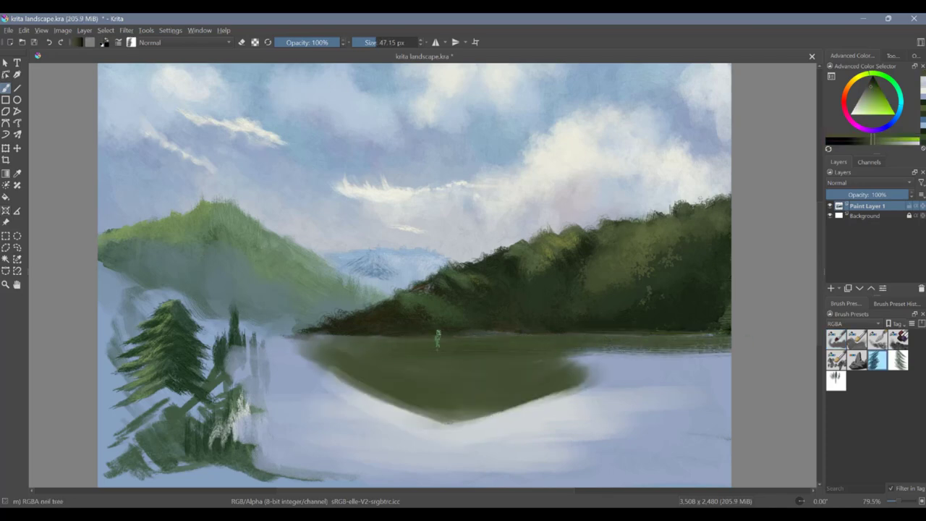
pyautogui.keyDown('ctrl'); pyautogui.click(326, 333); pyautogui.keyUp('ctrl')
pyautogui.moveTo(312, 338)
pyautogui.mouseDown()
pyautogui.moveTo(339, 335)
pyautogui.moveTo(282, 336)
pyautogui.mouseUp()
pyautogui.moveTo(282, 335); pyautogui.dragTo(677, 338)
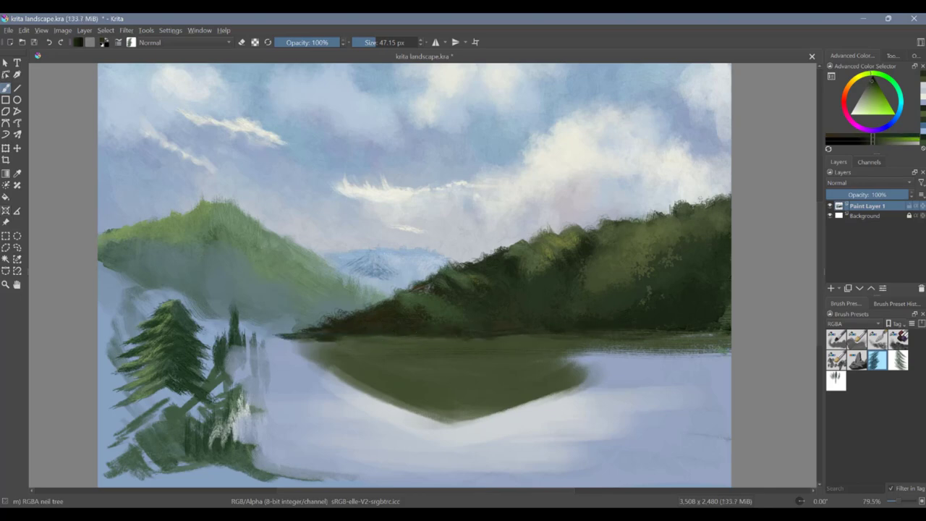
# Step: Roughen the reflection's slanted edges and shoreline with RGBA neil tree top and RGBA neil tree, using sampled water and green tones
pyautogui.keyDown('ctrl'); pyautogui.click(366, 404); pyautogui.keyUp('ctrl')
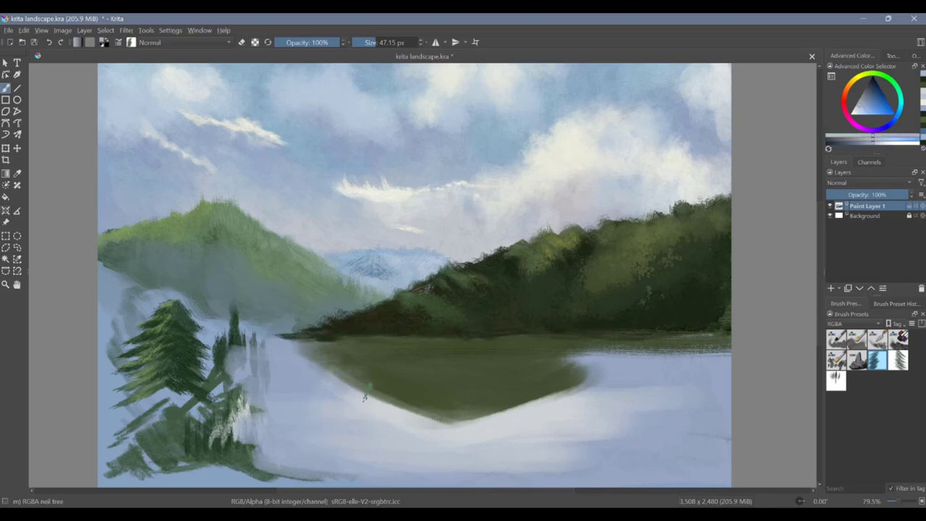
pyautogui.click(836, 380)
pyautogui.keyDown('ctrl'); pyautogui.click(607, 373); pyautogui.keyUp('ctrl')
pyautogui.moveTo(543, 388)
pyautogui.mouseDown()
pyautogui.moveTo(598, 381)
pyautogui.moveTo(530, 404)
pyautogui.mouseUp()
pyautogui.keyDown('ctrl'); pyautogui.click(553, 373); pyautogui.keyUp('ctrl')
pyautogui.moveTo(562, 380)
pyautogui.mouseDown()
pyautogui.moveTo(623, 358)
pyautogui.moveTo(561, 359)
pyautogui.mouseUp()
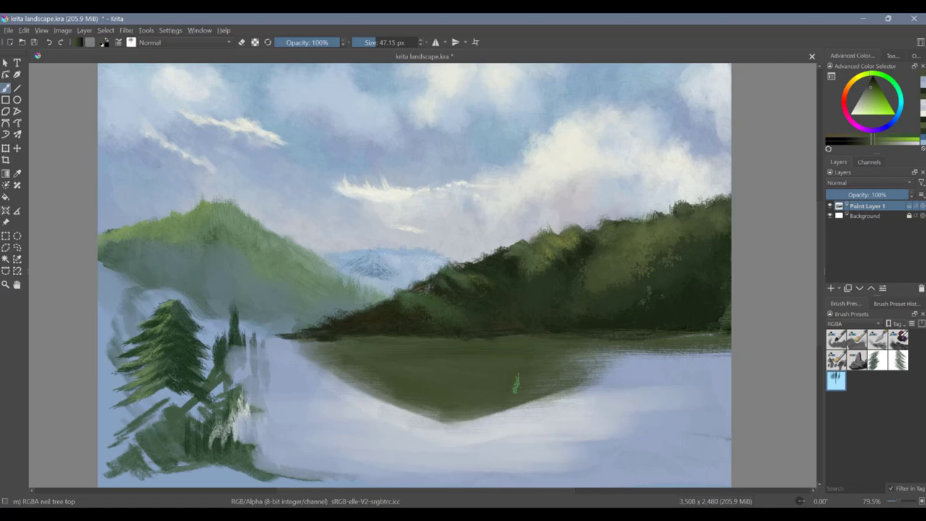
pyautogui.keyDown('ctrl'); pyautogui.click(424, 420); pyautogui.keyUp('ctrl')
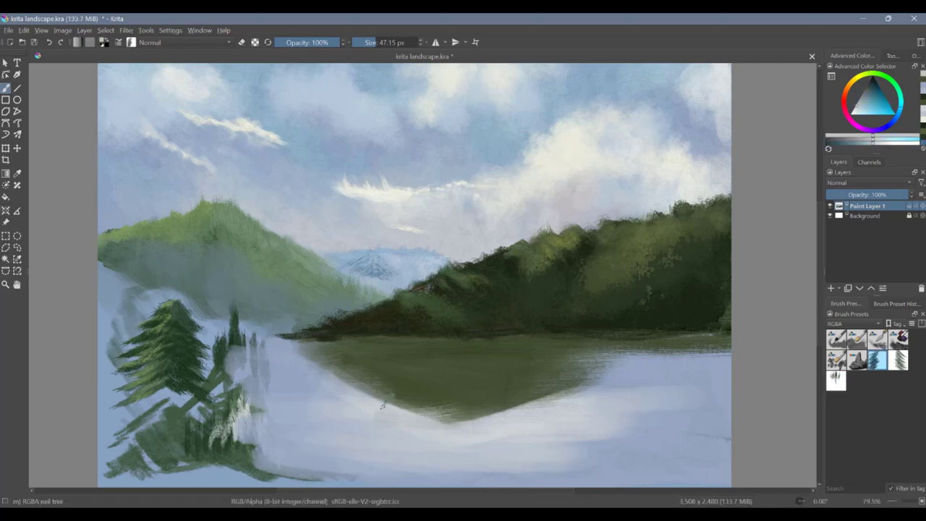
pyautogui.keyDown('ctrl'); pyautogui.click(396, 377); pyautogui.keyUp('ctrl')
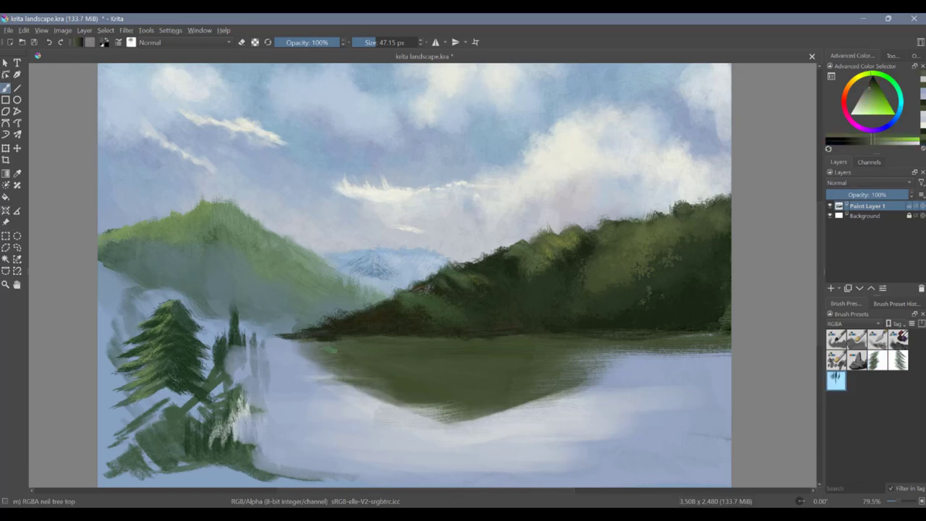
pyautogui.moveTo(356, 340); pyautogui.dragTo(370, 338)
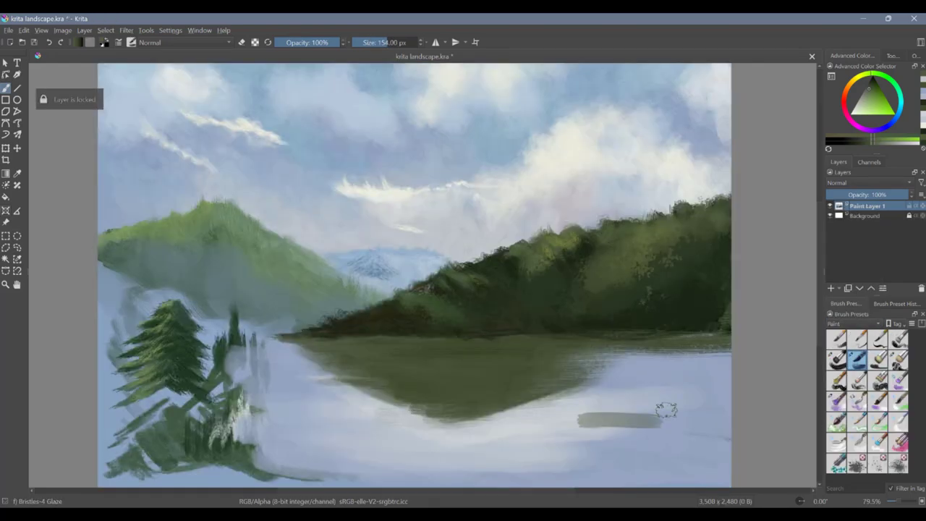
# Step: Glaze the light water and the reflection's lower-left edge with Bristles-4 Glaze at 154 px in sampled water colors
pyautogui.hotkey('ctrl', 'm')
pyautogui.press('Escape')
pyautogui.keyDown('ctrl'); pyautogui.click(369, 408); pyautogui.keyUp('ctrl')
pyautogui.moveTo(434, 421)
pyautogui.mouseDown()
pyautogui.moveTo(347, 426)
pyautogui.moveTo(645, 418)
pyautogui.moveTo(579, 444)
pyautogui.mouseUp()
pyautogui.keyDown('ctrl'); pyautogui.click(500, 463); pyautogui.keyUp('ctrl')
pyautogui.moveTo(478, 468); pyautogui.dragTo(265, 470)
pyautogui.moveTo(343, 388); pyautogui.dragTo(413, 387)
pyautogui.keyDown('ctrl'); pyautogui.click(477, 397); pyautogui.keyUp('ctrl')
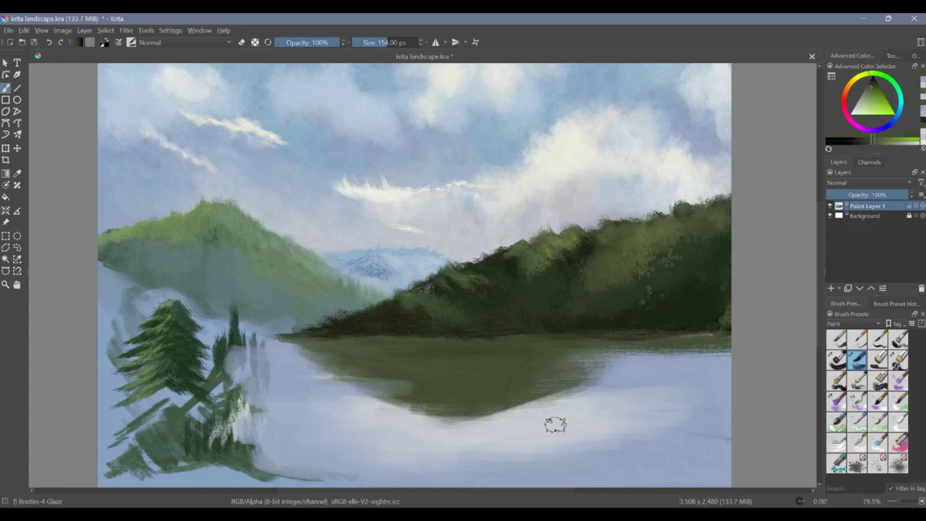
# Step: Darken the reflection just below the shoreline with Dry Brushing at 70 px in dark green sampled from the hill
pyautogui.click(860, 383)
pyautogui.keyDown('ctrl'); pyautogui.click(463, 328); pyautogui.keyUp('ctrl')
pyautogui.moveTo(425, 342)
pyautogui.mouseDown()
pyautogui.moveTo(474, 341)
pyautogui.moveTo(347, 338)
pyautogui.mouseUp()
pyautogui.moveTo(348, 337); pyautogui.dragTo(539, 340)
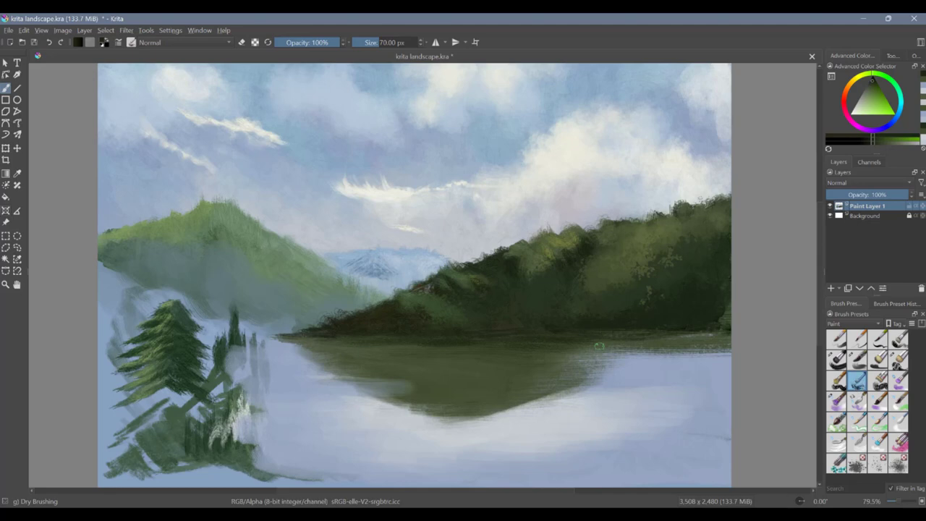
# Step: Pull the reflection into horizontal streaks across the water with Wet Bristles Rough at 81.37 px
pyautogui.click(840, 398)
pyautogui.moveTo(543, 364)
pyautogui.mouseDown()
pyautogui.moveTo(457, 351)
pyautogui.moveTo(529, 352)
pyautogui.moveTo(413, 354)
pyautogui.moveTo(490, 353)
pyautogui.mouseUp()
pyautogui.moveTo(489, 353); pyautogui.dragTo(368, 353)
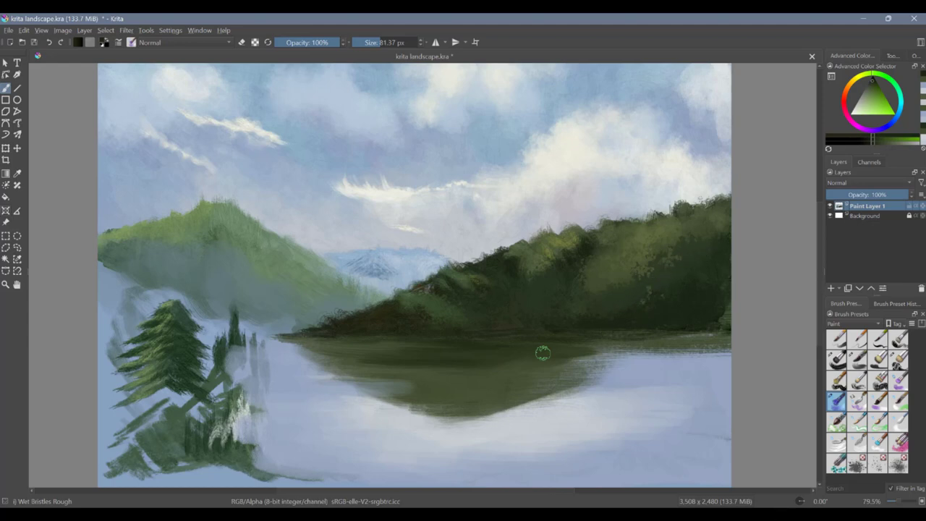
pyautogui.moveTo(355, 346)
pyautogui.mouseDown()
pyautogui.moveTo(477, 372)
pyautogui.moveTo(366, 376)
pyautogui.moveTo(376, 394)
pyautogui.moveTo(506, 406)
pyautogui.moveTo(610, 382)
pyautogui.moveTo(608, 403)
pyautogui.mouseUp()
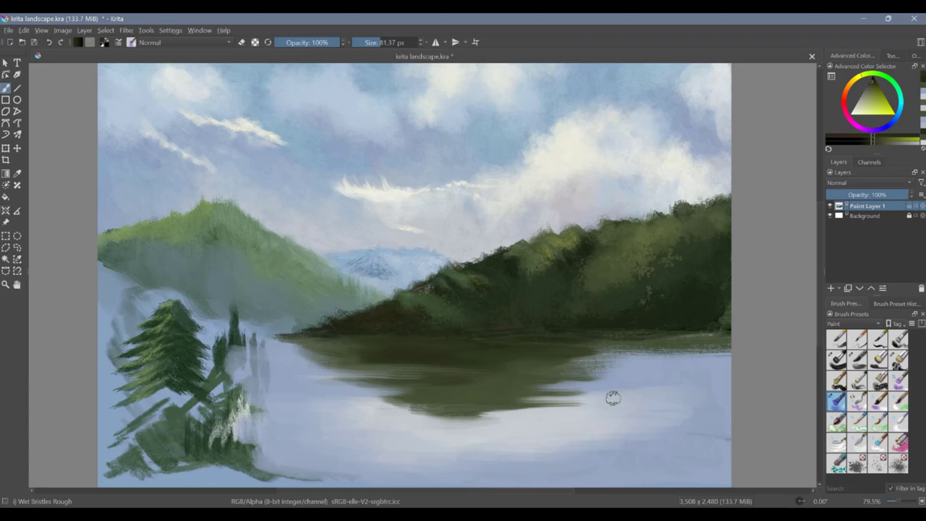
# Step: Texture the reflection's right edge and the dark hill's right slope with Dry Textured Creases at 110 px in sampled tones
pyautogui.press('/')
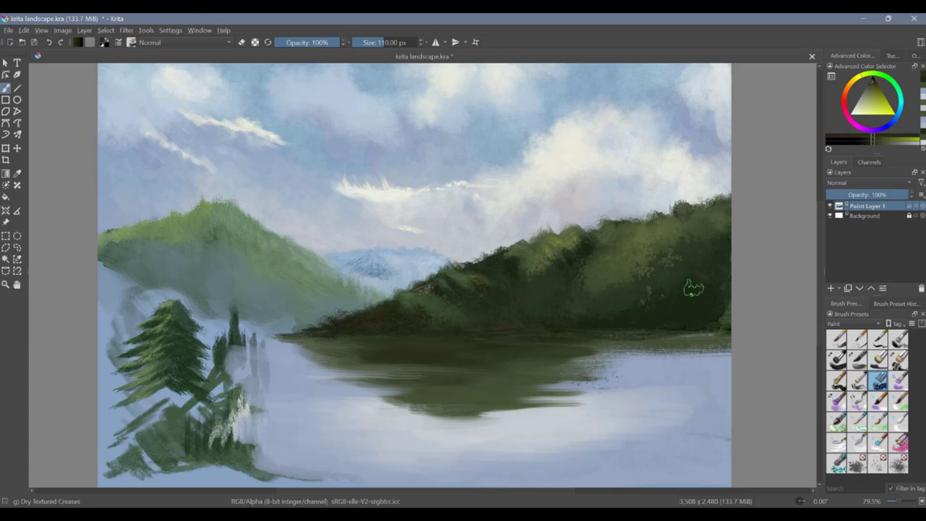
pyautogui.moveTo(650, 265)
pyautogui.mouseDown()
pyautogui.moveTo(617, 286)
pyautogui.moveTo(624, 279)
pyautogui.mouseUp()
pyautogui.keyDown('ctrl'); pyautogui.click(597, 284); pyautogui.keyUp('ctrl')
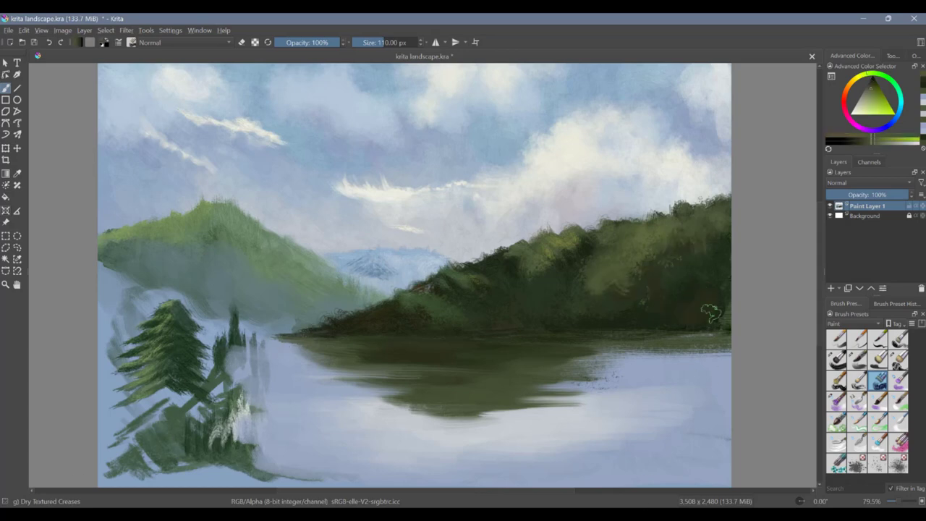
pyautogui.keyDown('ctrl'); pyautogui.click(646, 295); pyautogui.keyUp('ctrl')
pyautogui.moveTo(639, 274); pyautogui.dragTo(618, 249)
# Step: Darken the middle of the reflection in sampled dark greens with Dry Textured Creases and Bristles-3 Large Smooth at 51 px
pyautogui.keyDown('ctrl'); pyautogui.click(512, 271); pyautogui.keyUp('ctrl')
pyautogui.moveTo(474, 352); pyautogui.dragTo(548, 347)
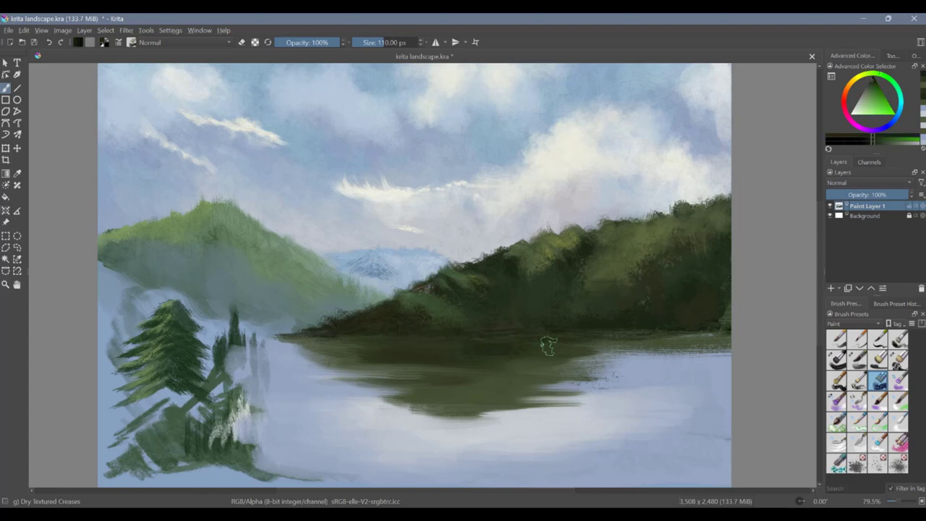
pyautogui.keyDown('ctrl'); pyautogui.click(536, 360); pyautogui.keyUp('ctrl')
pyautogui.moveTo(459, 355)
pyautogui.mouseDown()
pyautogui.moveTo(531, 353)
pyautogui.moveTo(436, 362)
pyautogui.mouseUp()
pyautogui.click(837, 360)
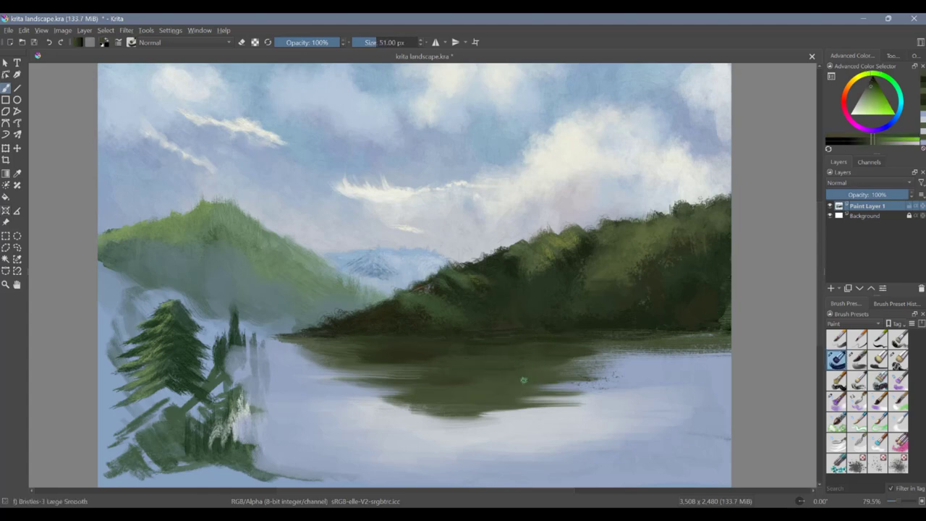
pyautogui.keyDown('ctrl'); pyautogui.click(615, 394); pyautogui.keyUp('ctrl')
pyautogui.moveTo(547, 384)
pyautogui.mouseDown()
pyautogui.moveTo(587, 383)
pyautogui.moveTo(543, 385)
pyautogui.mouseUp()
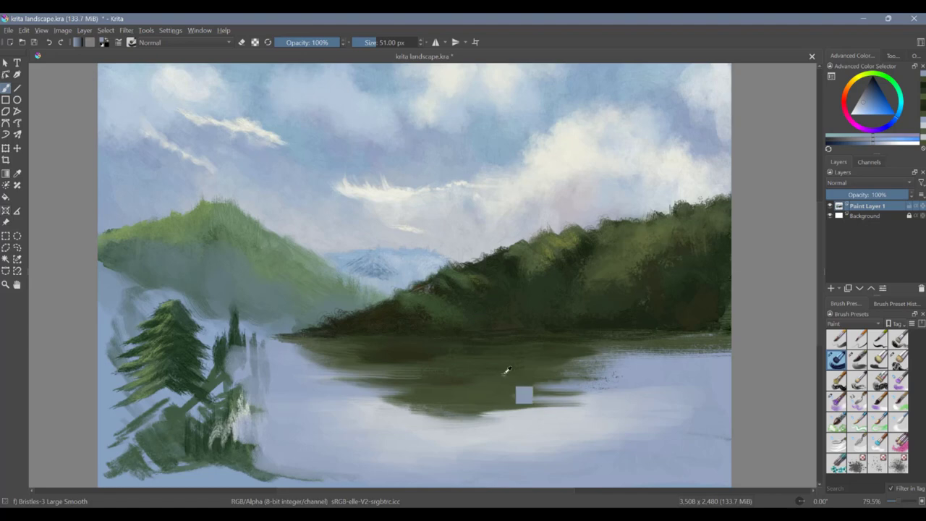
pyautogui.keyDown('ctrl'); pyautogui.click(481, 286); pyautogui.keyUp('ctrl')
pyautogui.keyDown('ctrl'); pyautogui.click(454, 333); pyautogui.keyUp('ctrl')
pyautogui.moveTo(463, 349)
pyautogui.mouseDown()
pyautogui.moveTo(449, 376)
pyautogui.moveTo(536, 359)
pyautogui.moveTo(507, 358)
pyautogui.moveTo(579, 403)
pyautogui.mouseUp()
# Step: Add dark horizontal strokes to the reflection with RGBA neil tree, try sampled blue strokes over it, and undo the last one
pyautogui.click(877, 325)
pyautogui.click(872, 345)
pyautogui.click(837, 339)
pyautogui.click(877, 360)
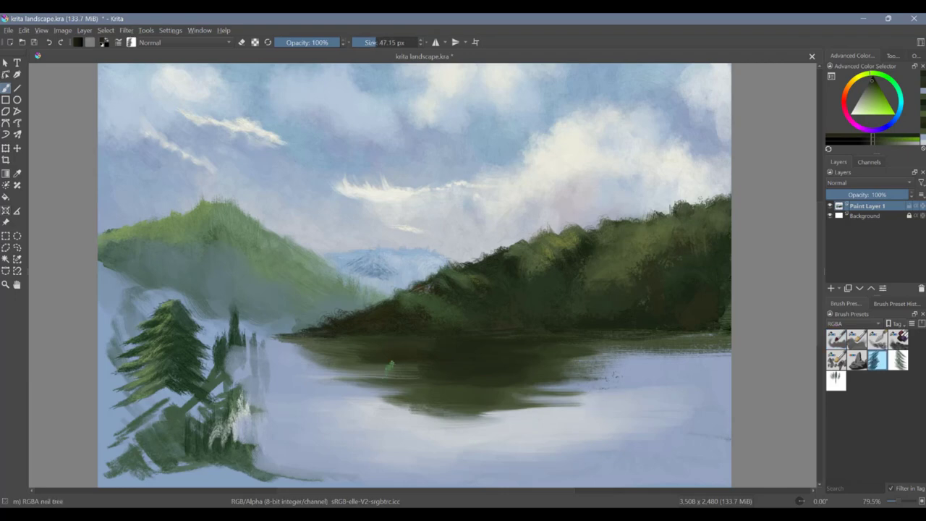
pyautogui.moveTo(391, 368); pyautogui.dragTo(475, 369)
pyautogui.moveTo(419, 395); pyautogui.dragTo(515, 398)
pyautogui.keyDown('ctrl'); pyautogui.click(375, 391); pyautogui.keyUp('ctrl')
pyautogui.moveTo(381, 388); pyautogui.dragTo(468, 389)
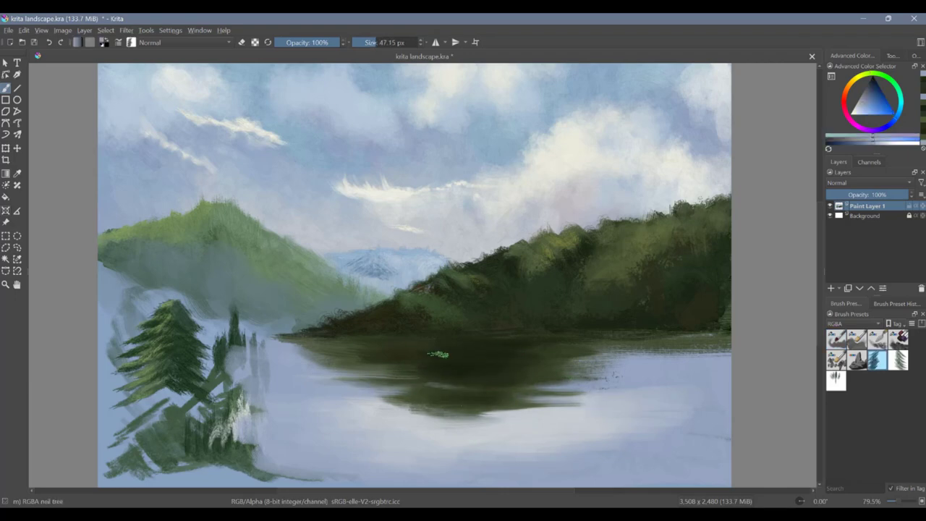
pyautogui.moveTo(438, 355); pyautogui.dragTo(382, 354)
pyautogui.hotkey('ctrl', 'z')
# Step: Paint thin light ripples on the reflection and shoreline with Bristles-1 Details at 16 px, using Bristles-2 Flat Rough for dark touches
pyautogui.click(871, 324)
pyautogui.click(866, 304)
pyautogui.click(877, 339)
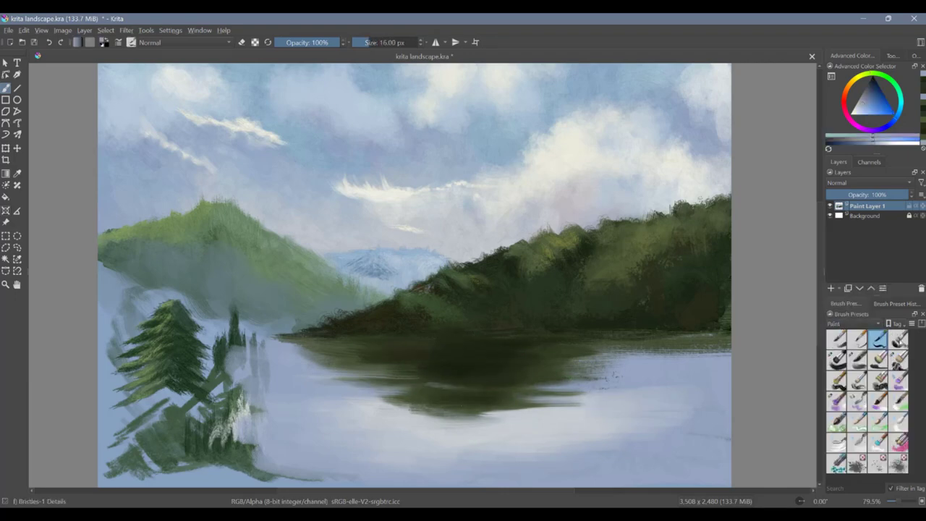
pyautogui.click(898, 338)
pyautogui.keyDown('ctrl'); pyautogui.click(434, 362); pyautogui.keyUp('ctrl')
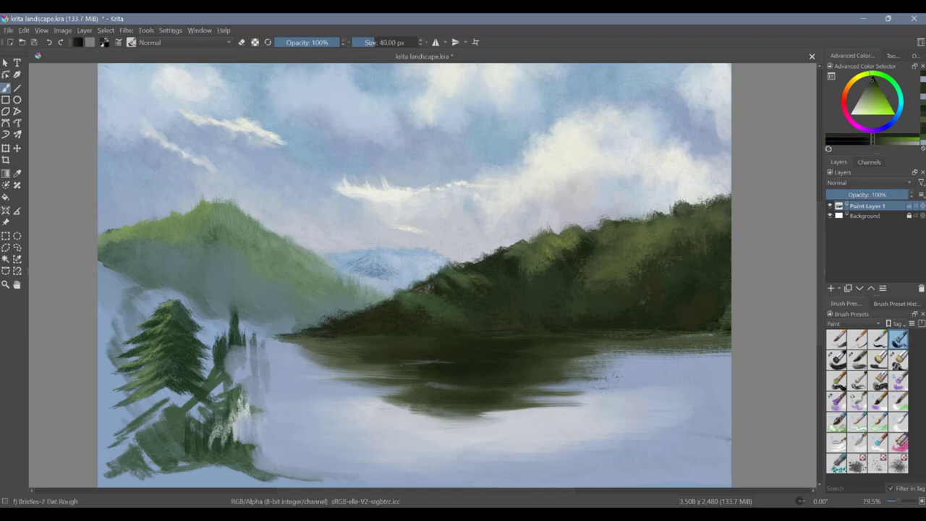
pyautogui.click(878, 338)
pyautogui.keyDown('ctrl'); pyautogui.click(398, 407); pyautogui.keyUp('ctrl')
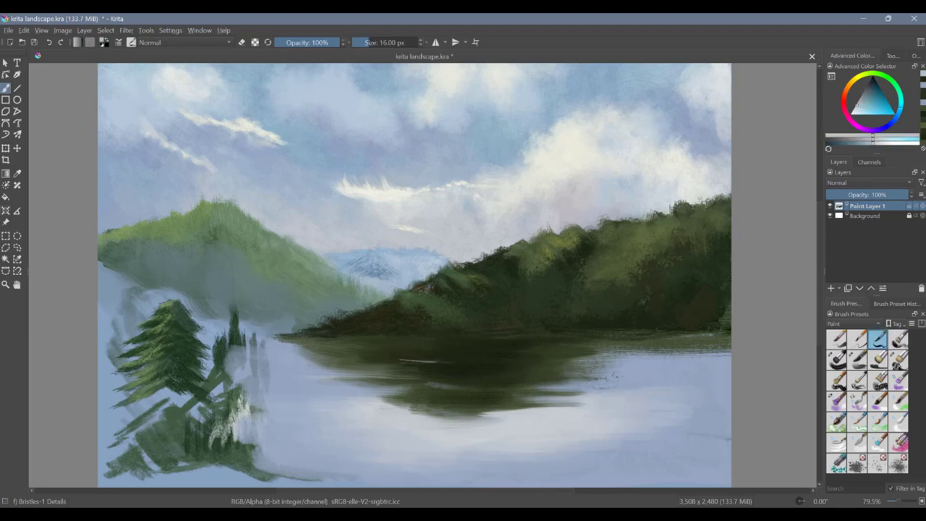
pyautogui.keyDown('ctrl'); pyautogui.click(311, 354); pyautogui.keyUp('ctrl')
pyautogui.moveTo(400, 360); pyautogui.dragTo(436, 362)
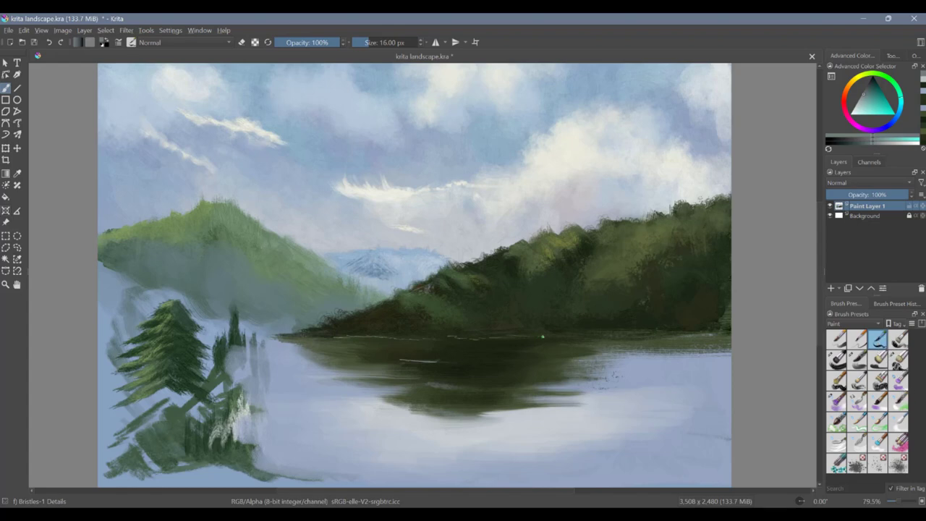
# Step: Soften the central ripple with Bristles-2 Flat Rough at 40 px in sampled reflection colors, and undo the stray dab
pyautogui.click(899, 338)
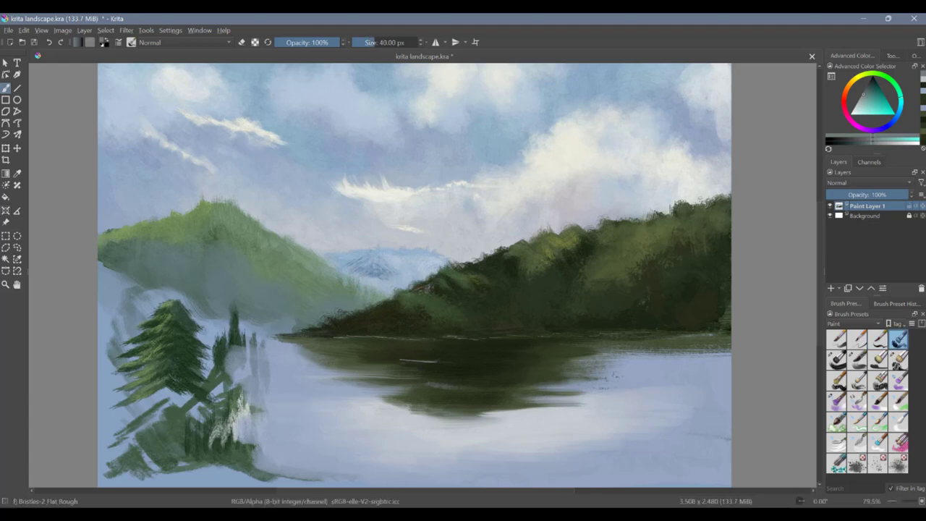
pyautogui.keyDown('ctrl'); pyautogui.click(430, 363); pyautogui.keyUp('ctrl')
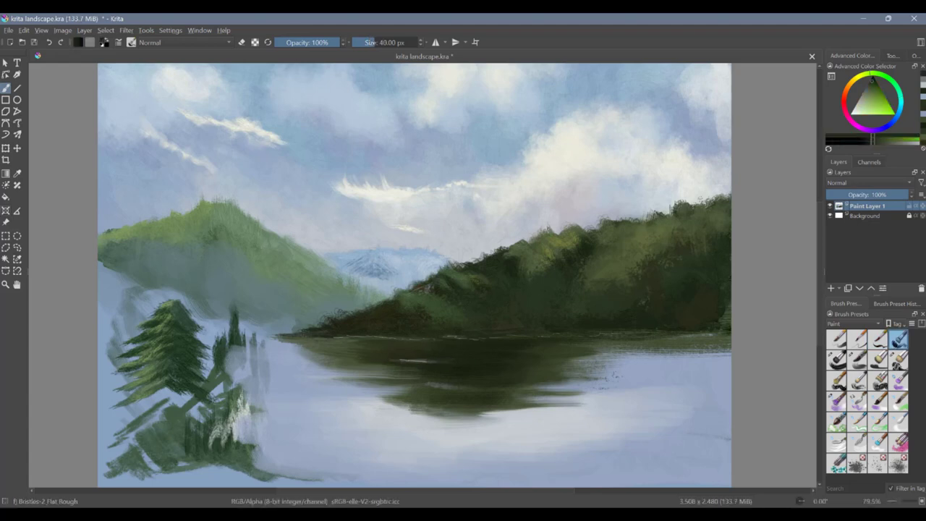
pyautogui.keyDown('ctrl'); pyautogui.click(390, 365); pyautogui.keyUp('ctrl')
pyautogui.click(404, 381)
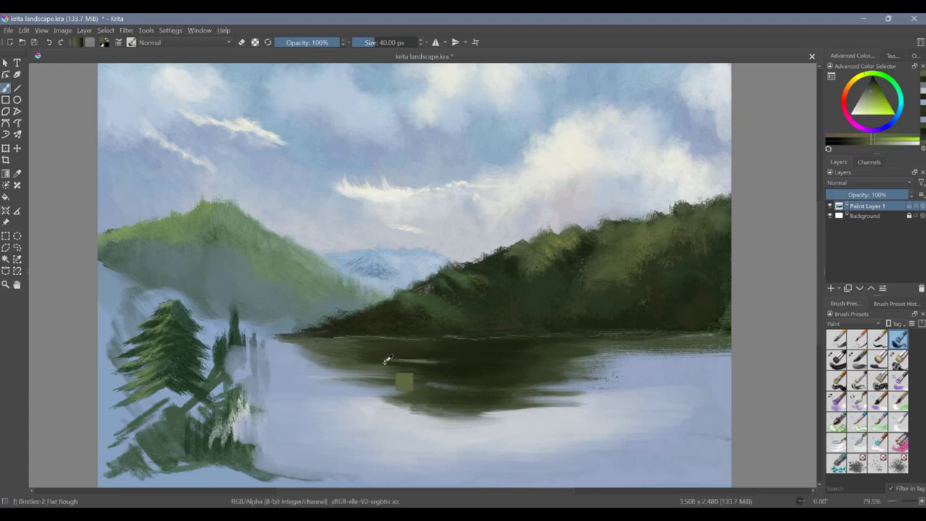
pyautogui.hotkey('ctrl', 'z')
pyautogui.keyDown('ctrl'); pyautogui.click(388, 361); pyautogui.keyUp('ctrl')
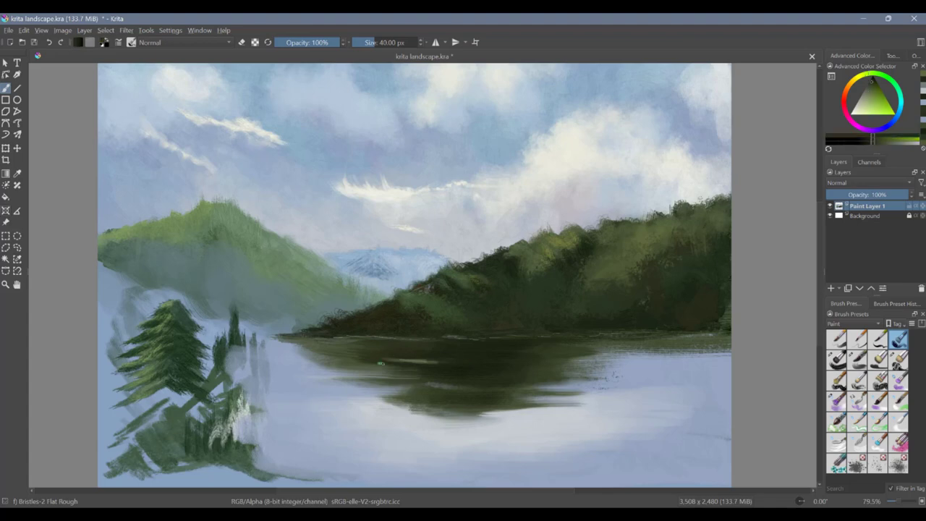
# Step: Paint light ripples along the reflection's lower edges with Bristles-1 Details at 37.55 px, using sampled water and reflection colors
pyautogui.click(878, 339)
pyautogui.keyDown('ctrl'); pyautogui.click(486, 423); pyautogui.keyUp('ctrl')
pyautogui.moveTo(457, 411); pyautogui.dragTo(571, 399)
pyautogui.moveTo(365, 393); pyautogui.dragTo(415, 394)
pyautogui.keyDown('ctrl'); pyautogui.click(419, 395); pyautogui.keyUp('ctrl')
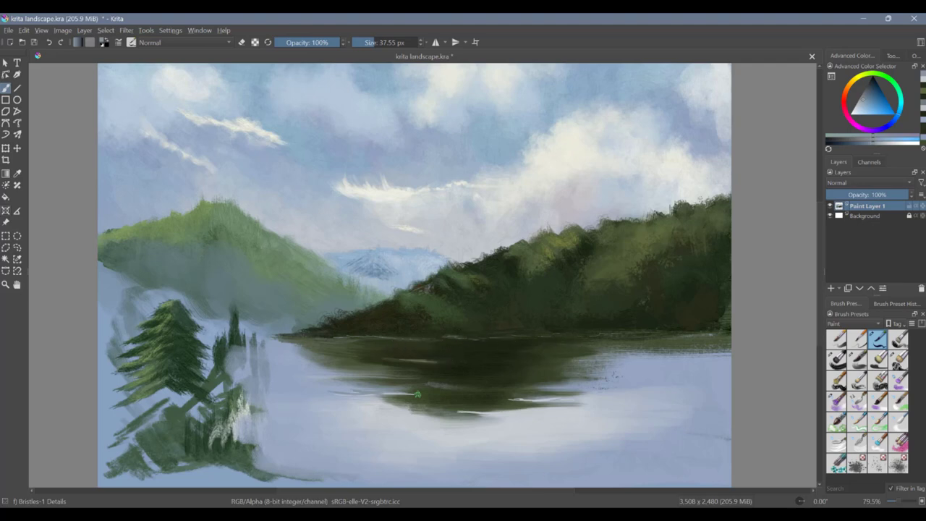
pyautogui.moveTo(425, 395); pyautogui.dragTo(439, 398)
pyautogui.keyDown('ctrl'); pyautogui.click(461, 406); pyautogui.keyUp('ctrl')
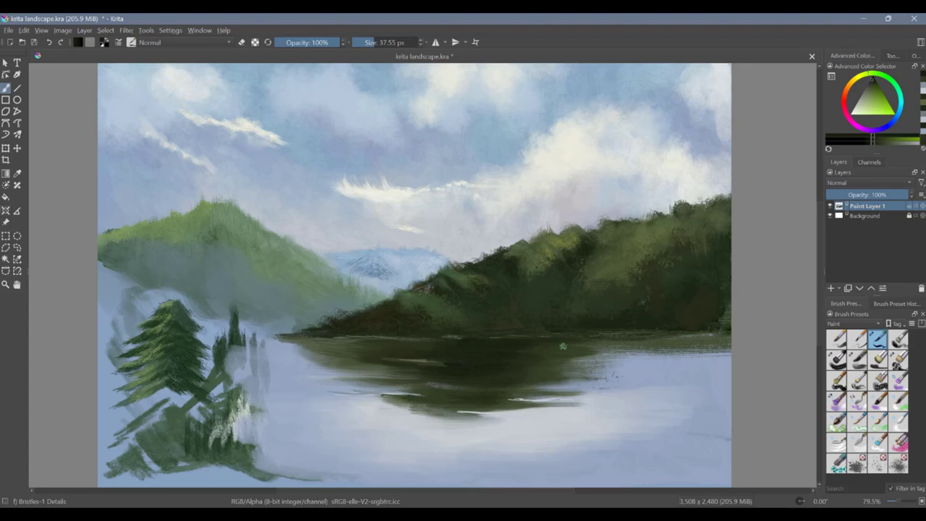
# Step: Blend the ripples at the reflection's lower right and left edges with Blender Rake at 120 px
pyautogui.click(858, 442)
pyautogui.moveTo(553, 399); pyautogui.dragTo(508, 399)
pyautogui.moveTo(408, 384); pyautogui.dragTo(354, 383)
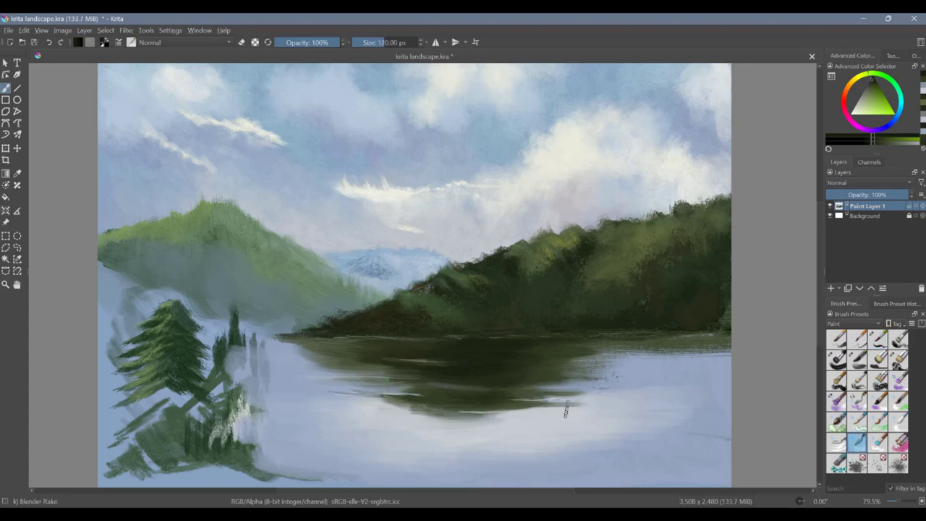
# Step: Draw a column of thin light squiggles down the middle of the dark reflection with Basic-6 Details at 7.50 px in a sampled pale sky color
pyautogui.press('/')
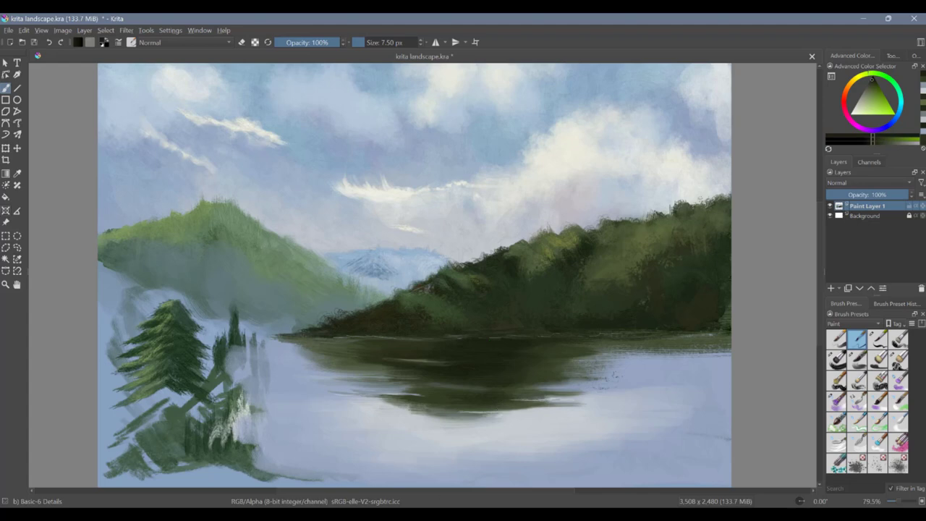
pyautogui.keyDown('ctrl'); pyautogui.click(487, 240); pyautogui.keyUp('ctrl')
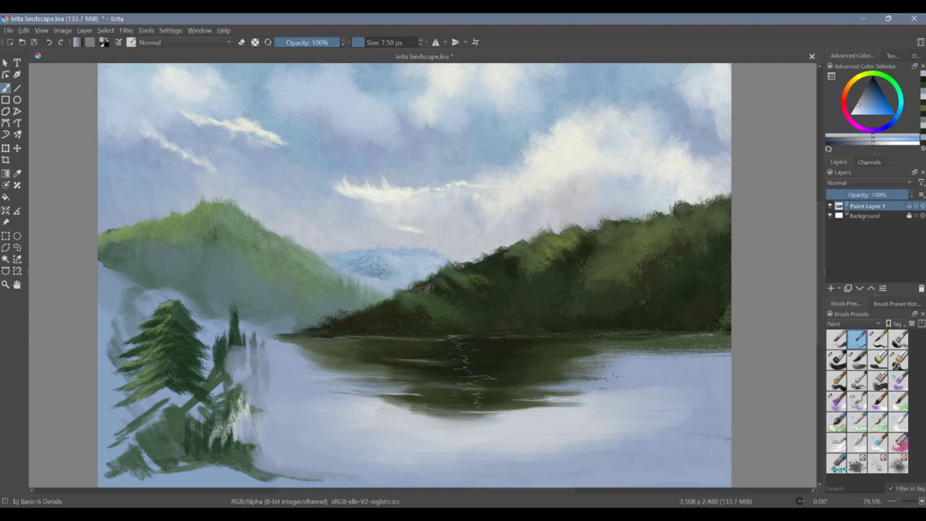
# Step: Paint two dark birds in the sky with Bristles-1 Details at 37.55 px, and cover the larger one in sampled sky color with Dry Brushing
pyautogui.click(877, 338)
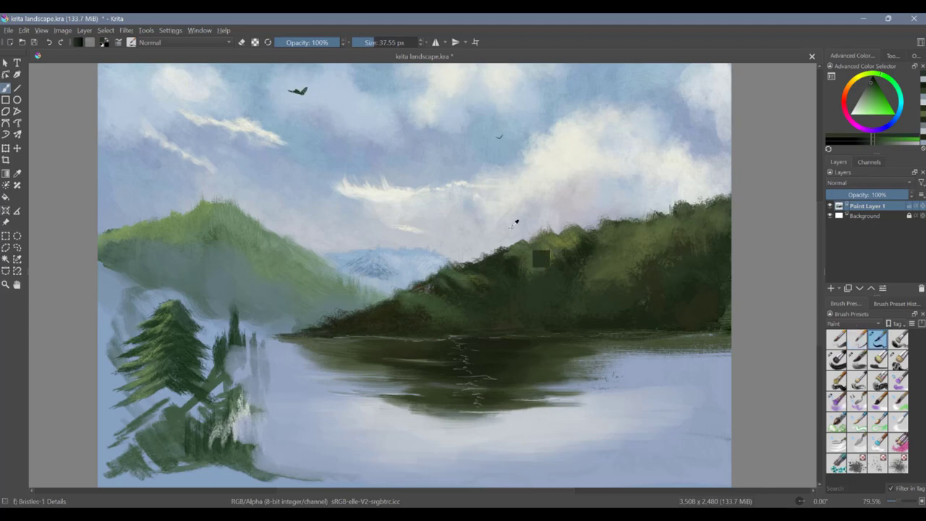
pyautogui.keyDown('ctrl'); pyautogui.click(305, 82); pyautogui.keyUp('ctrl')
pyautogui.press('/')
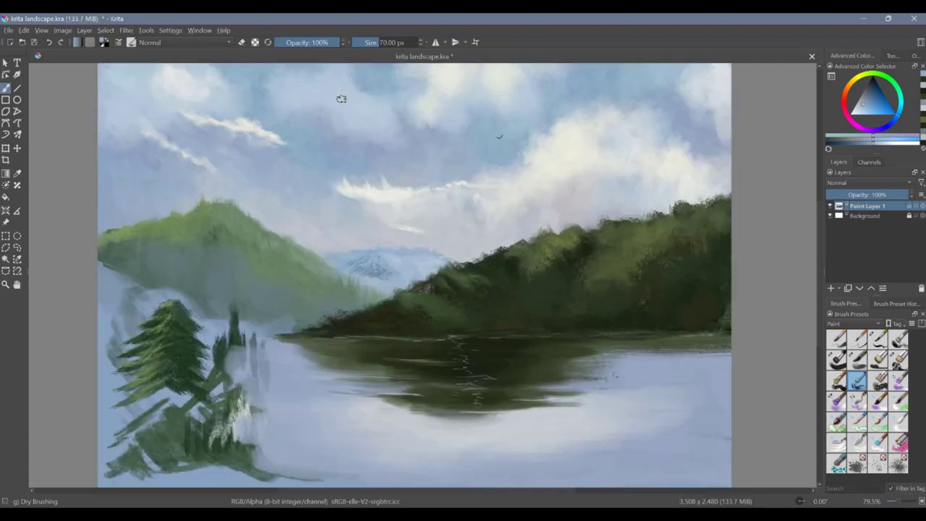
# Step: Try a mid-sized bird with a dark body in the upper sky using Bristles-1 Details at 37.55 px, and undo it
pyautogui.click(837, 339)
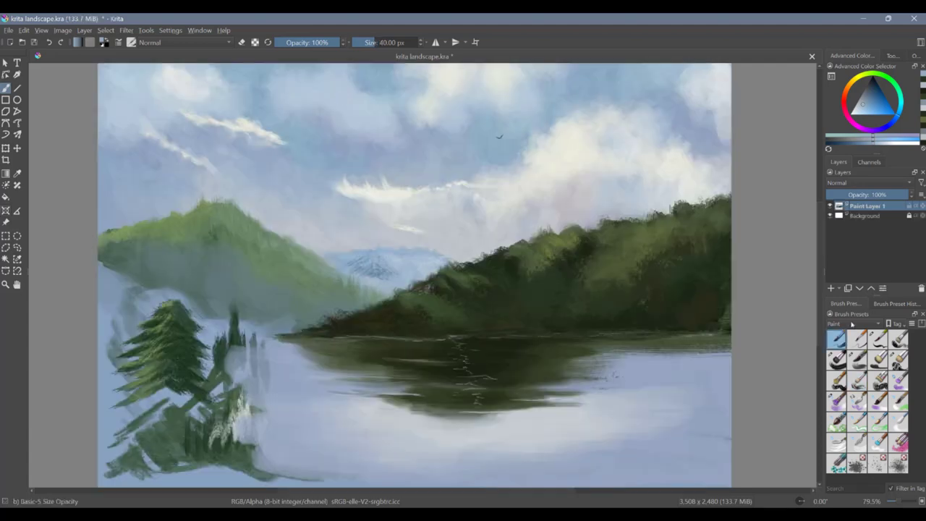
pyautogui.click(877, 338)
pyautogui.keyDown('ctrl'); pyautogui.click(337, 110); pyautogui.keyUp('ctrl')
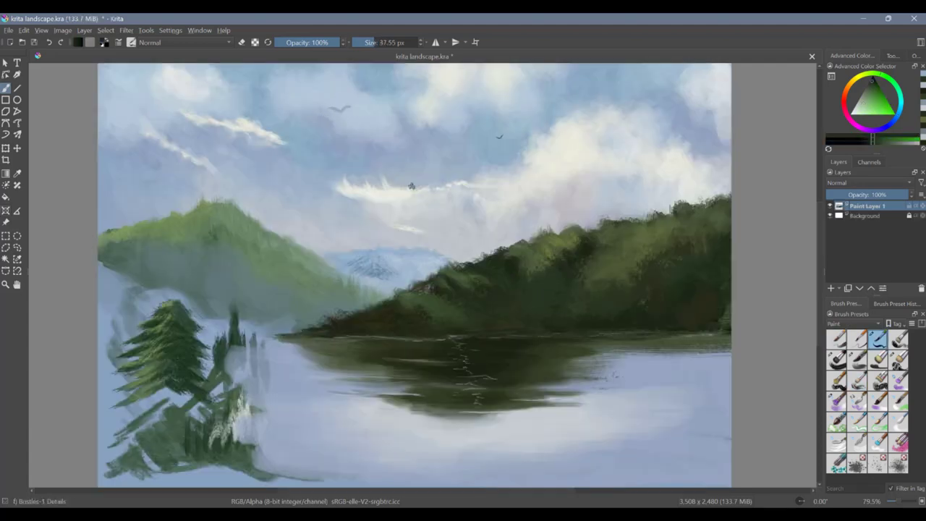
pyautogui.click(338, 110)
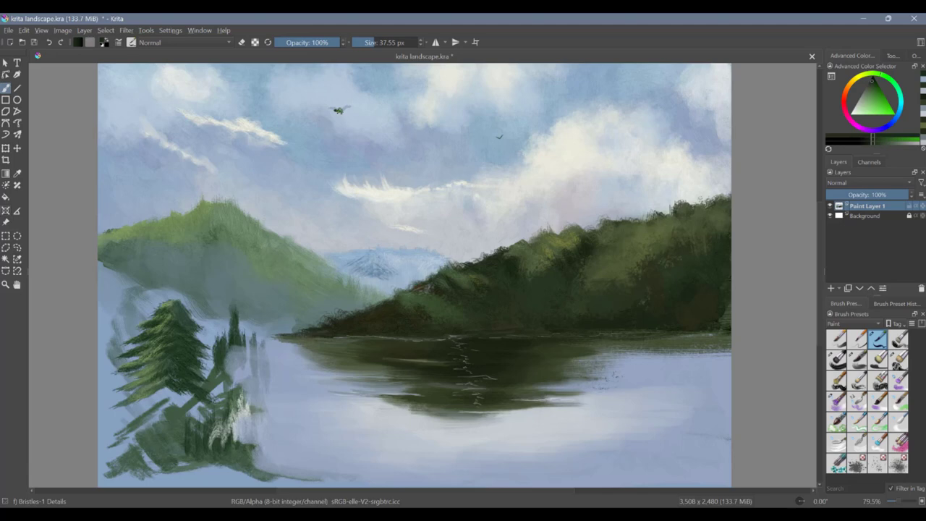
pyautogui.keyDown('ctrl'); pyautogui.click(357, 107); pyautogui.keyUp('ctrl')
pyautogui.click(338, 109)
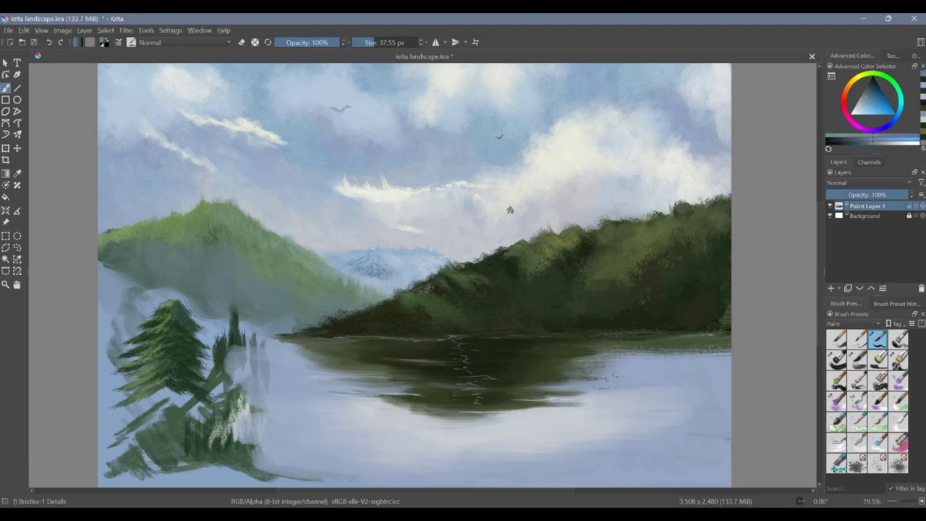
pyautogui.hotkey('ctrl', 'z')
# Step: Paint a pair of tiny distant birds in the upper sky with Basic-6 Details at 7.50 px, and save the document
pyautogui.click(858, 339)
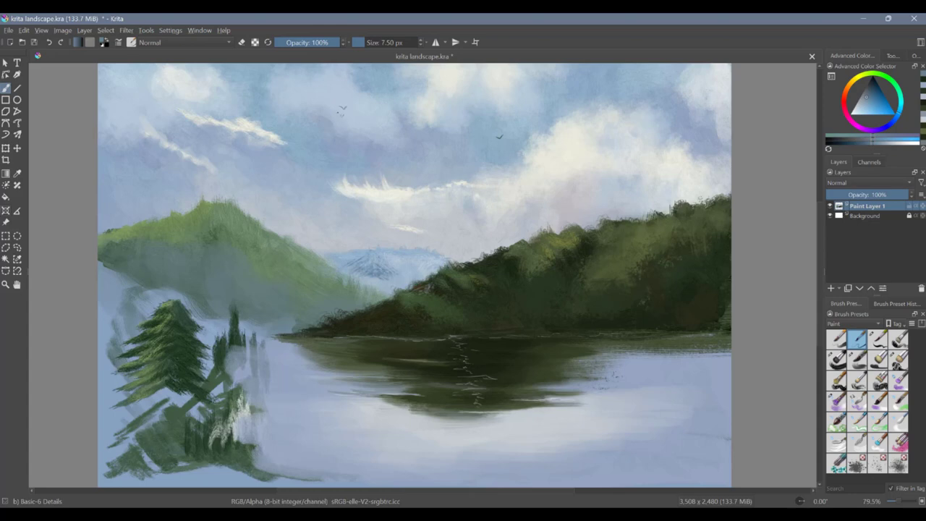
pyautogui.click(8, 31)
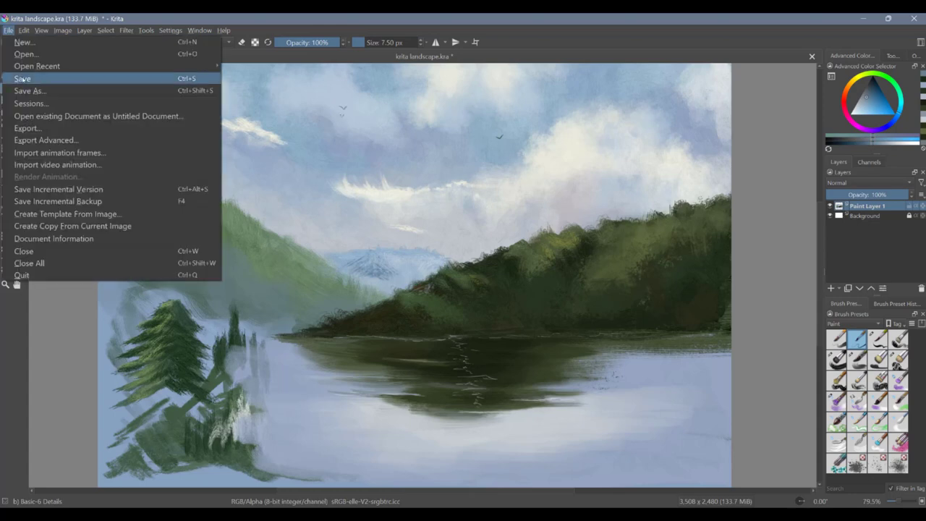
pyautogui.click(24, 78)
# Step: Paint a dark leafy mass over the lake's right side down to the canvas corner with Texture Large Splat at 200 px in a sampled dark green
pyautogui.click(858, 463)
pyautogui.moveTo(673, 371); pyautogui.dragTo(670, 388)
pyautogui.keyDown('ctrl'); pyautogui.click(668, 331); pyautogui.keyUp('ctrl')
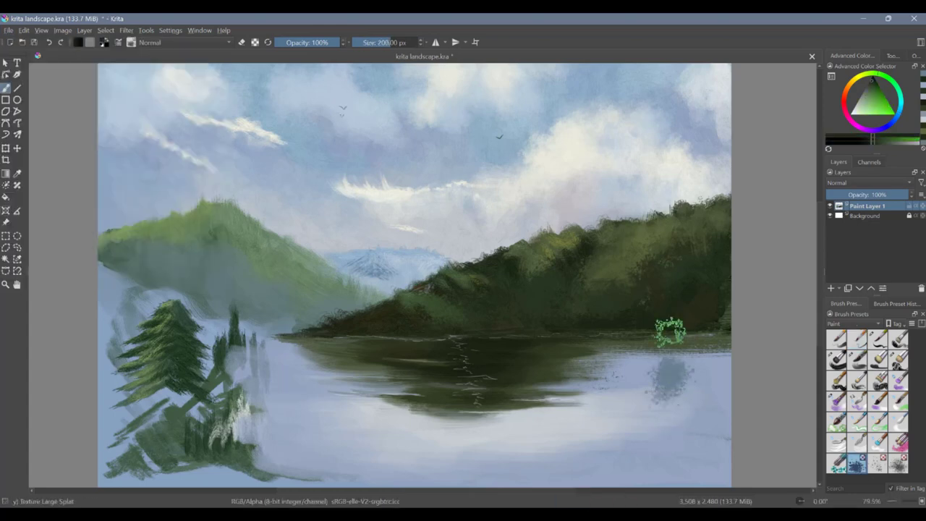
pyautogui.moveTo(664, 340)
pyautogui.mouseDown()
pyautogui.moveTo(686, 321)
pyautogui.moveTo(706, 400)
pyautogui.moveTo(717, 348)
pyautogui.moveTo(712, 480)
pyautogui.moveTo(673, 467)
pyautogui.mouseUp()
pyautogui.hotkey('alt', 'space')
pyautogui.press('Escape')
pyautogui.moveTo(570, 362)
pyautogui.mouseDown()
pyautogui.moveTo(574, 335)
pyautogui.moveTo(579, 361)
pyautogui.mouseUp()
pyautogui.moveTo(684, 450); pyautogui.dragTo(645, 445)
pyautogui.moveTo(666, 392); pyautogui.dragTo(647, 450)
# Step: Block in a dark green foreground bank across the bottom of the landscape with Dry Bristles at 206.13 px, curving it around the lake
pyautogui.click(898, 359)
pyautogui.moveTo(586, 395); pyautogui.dragTo(609, 432)
pyautogui.moveTo(593, 378); pyautogui.dragTo(612, 378)
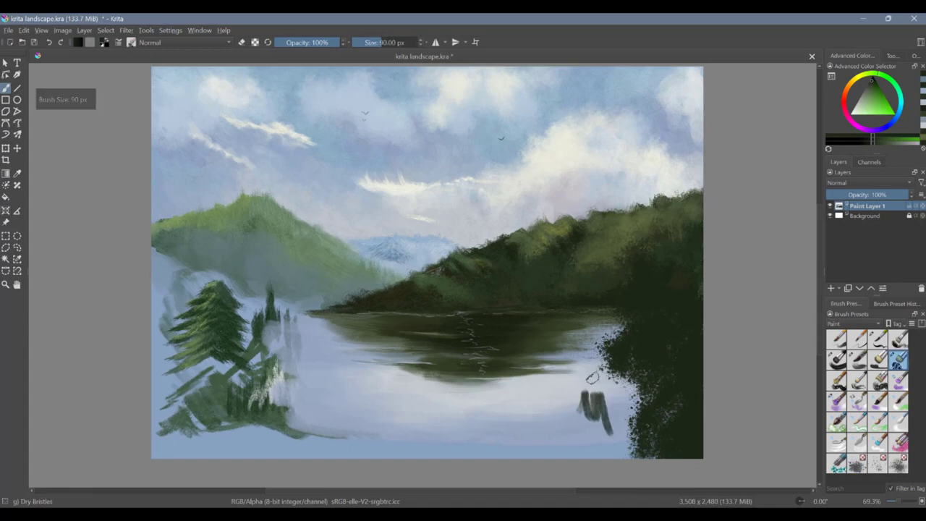
pyautogui.moveTo(568, 401); pyautogui.dragTo(619, 409)
pyautogui.moveTo(517, 362)
pyautogui.mouseDown()
pyautogui.moveTo(553, 369)
pyautogui.moveTo(531, 394)
pyautogui.moveTo(595, 396)
pyautogui.moveTo(576, 425)
pyautogui.moveTo(636, 449)
pyautogui.mouseUp()
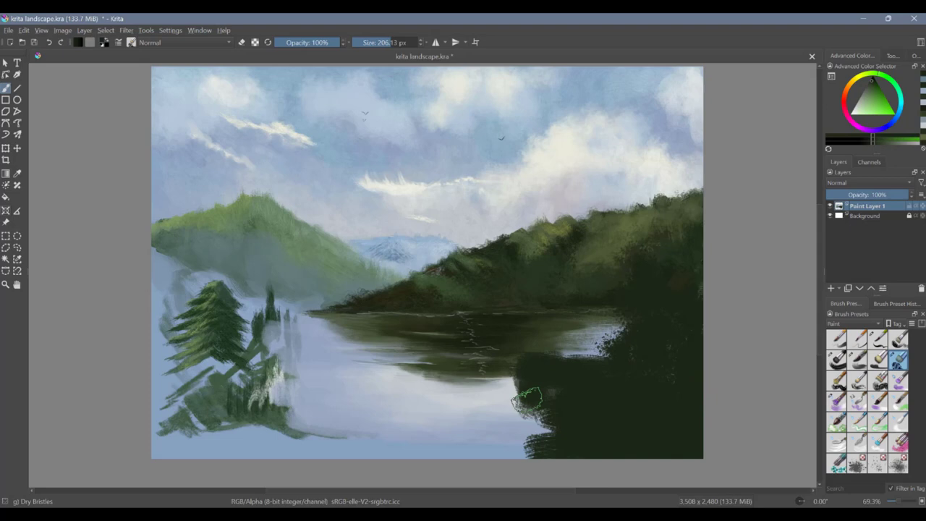
pyautogui.moveTo(528, 398)
pyautogui.mouseDown()
pyautogui.moveTo(465, 438)
pyautogui.moveTo(345, 449)
pyautogui.moveTo(307, 387)
pyautogui.moveTo(336, 411)
pyautogui.moveTo(267, 400)
pyautogui.moveTo(211, 422)
pyautogui.moveTo(348, 450)
pyautogui.mouseUp()
# Step: Cover the sketched pine trees with sampled hazy blue-green using Dry Bristles at 206.13 px, and extend the lake's left edge in sampled water color
pyautogui.keyDown('ctrl'); pyautogui.click(293, 286); pyautogui.keyUp('ctrl')
pyautogui.moveTo(289, 312); pyautogui.dragTo(281, 384)
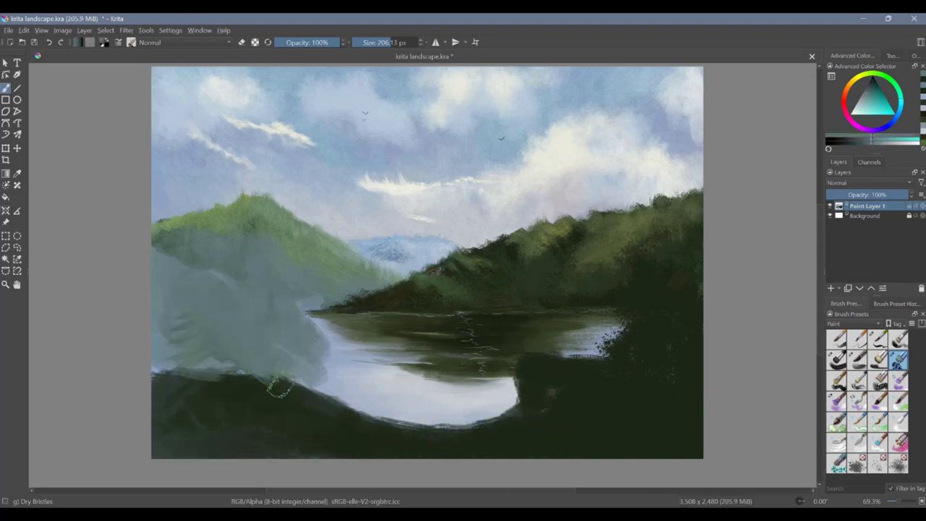
pyautogui.keyDown('ctrl'); pyautogui.click(326, 347); pyautogui.keyUp('ctrl')
pyautogui.moveTo(304, 355)
pyautogui.mouseDown()
pyautogui.moveTo(337, 335)
pyautogui.moveTo(304, 369)
pyautogui.moveTo(246, 340)
pyautogui.moveTo(192, 333)
pyautogui.moveTo(296, 330)
pyautogui.mouseUp()
# Step: Paint a dark brown conifer clump on the lake's left shore with RGBA neil tree Copy at 47.15 px, adding spiky tips with RGBA neil tree top
pyautogui.click(854, 324)
pyautogui.click(845, 345)
pyautogui.click(878, 360)
pyautogui.keyDown('ctrl'); pyautogui.click(623, 304); pyautogui.keyUp('ctrl')
pyautogui.click(898, 360)
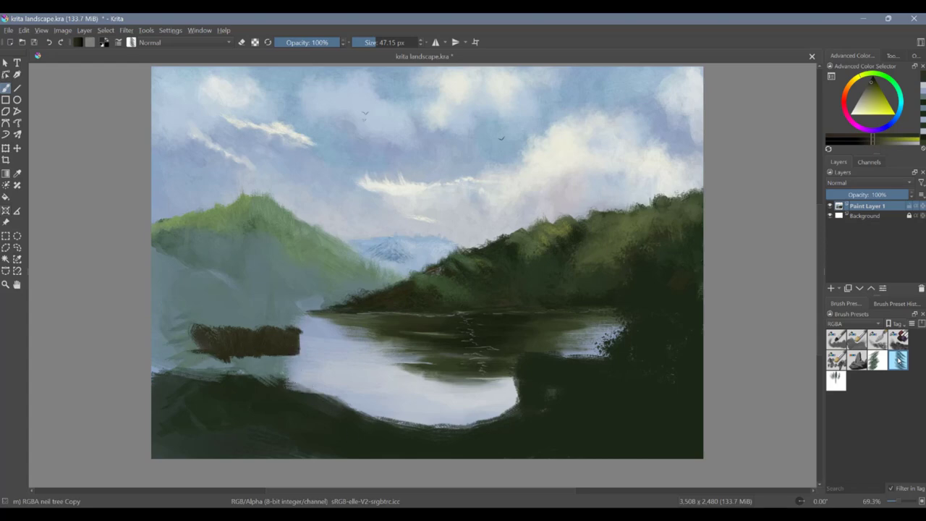
pyautogui.moveTo(284, 327)
pyautogui.mouseDown()
pyautogui.moveTo(296, 294)
pyautogui.moveTo(276, 320)
pyautogui.moveTo(296, 293)
pyautogui.moveTo(304, 324)
pyautogui.mouseUp()
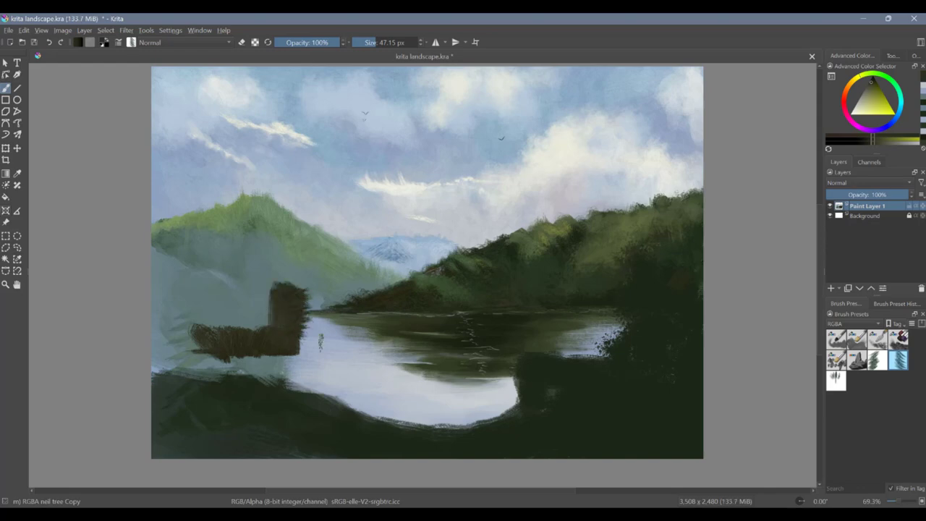
pyautogui.moveTo(289, 286); pyautogui.dragTo(275, 237)
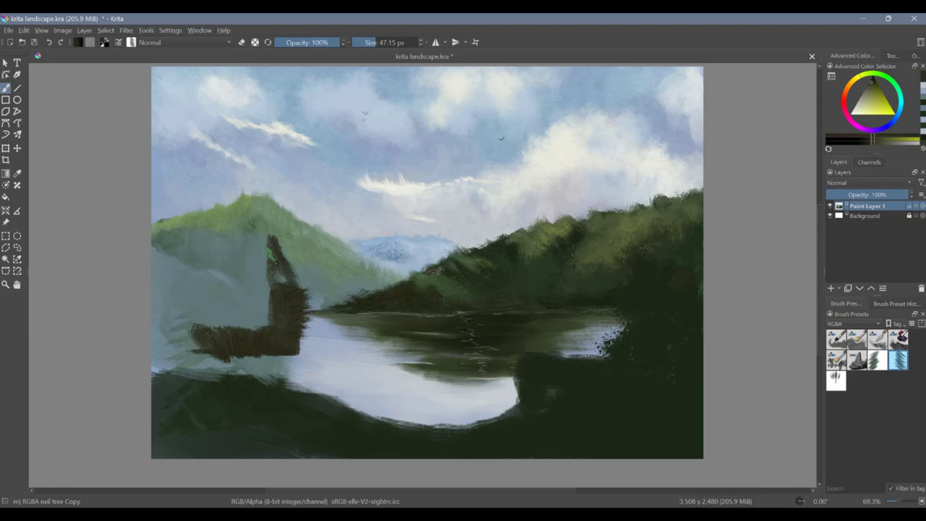
pyautogui.moveTo(273, 250)
pyautogui.mouseDown()
pyautogui.moveTo(269, 227)
pyautogui.moveTo(282, 298)
pyautogui.moveTo(257, 262)
pyautogui.moveTo(224, 289)
pyautogui.moveTo(268, 318)
pyautogui.moveTo(230, 315)
pyautogui.moveTo(194, 339)
pyautogui.mouseUp()
pyautogui.click(837, 380)
pyautogui.moveTo(270, 223)
pyautogui.mouseDown()
pyautogui.moveTo(269, 248)
pyautogui.moveTo(259, 267)
pyautogui.moveTo(235, 263)
pyautogui.mouseUp()
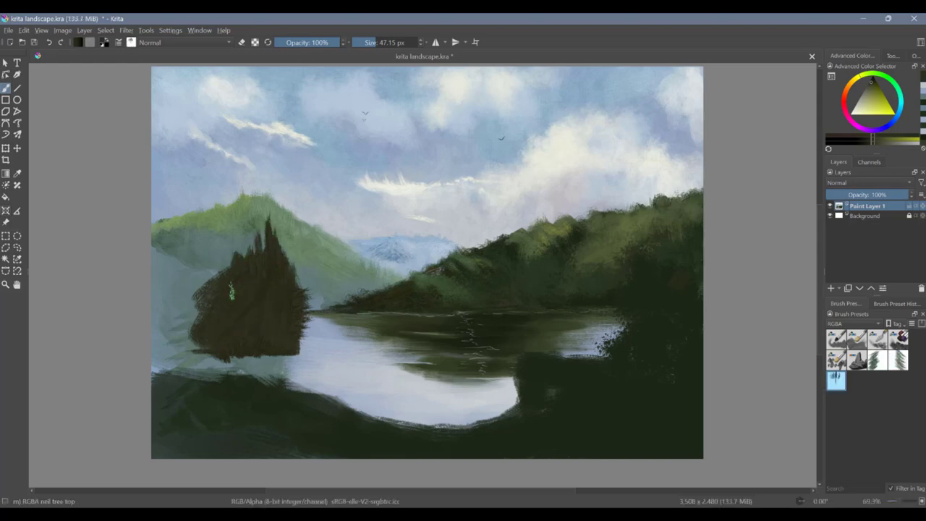
# Step: Stamp an olive-brown leafy tree beside the conifer clump at the canvas's left edge with the Stamp Leaves texture preset at 165 px
pyautogui.click(878, 325)
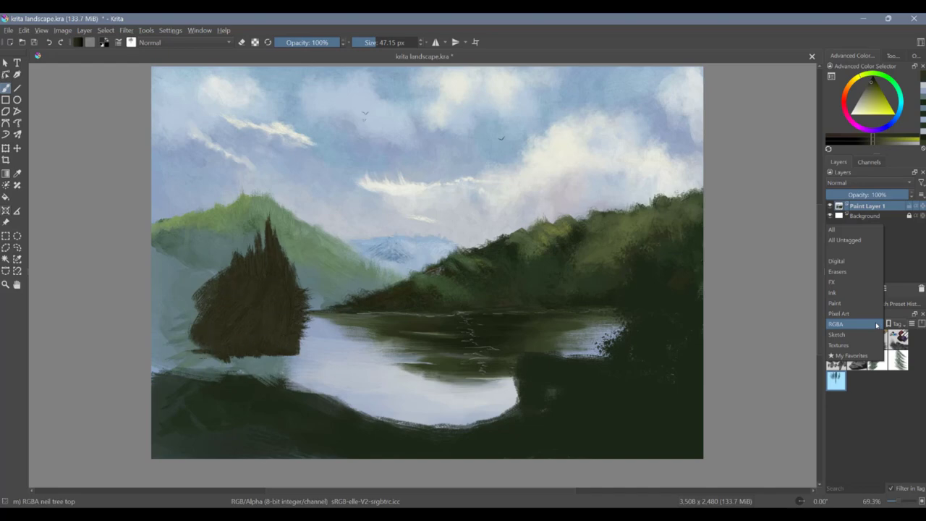
pyautogui.click(839, 345)
pyautogui.click(877, 442)
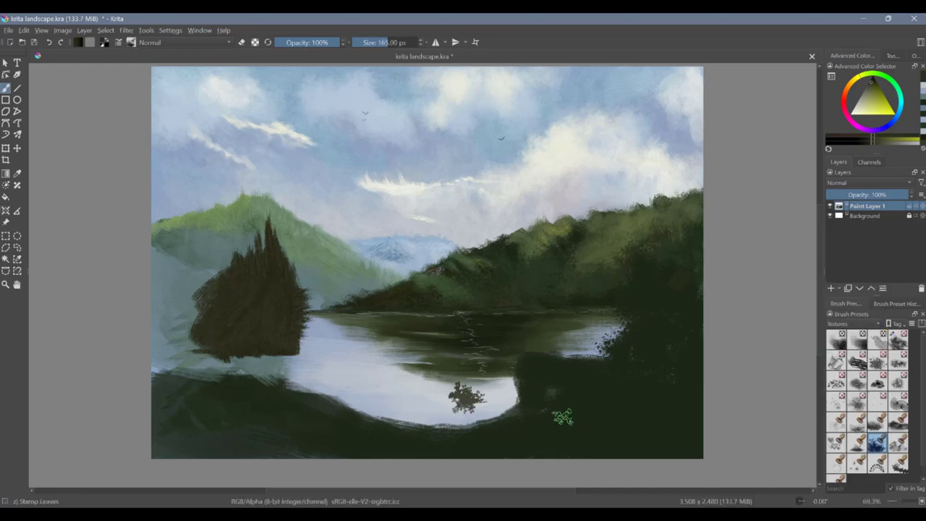
pyautogui.click(870, 89)
pyautogui.moveTo(226, 276)
pyautogui.mouseDown()
pyautogui.moveTo(232, 263)
pyautogui.moveTo(215, 277)
pyautogui.moveTo(186, 242)
pyautogui.moveTo(172, 296)
pyautogui.moveTo(237, 337)
pyautogui.moveTo(159, 344)
pyautogui.moveTo(178, 375)
pyautogui.mouseUp()
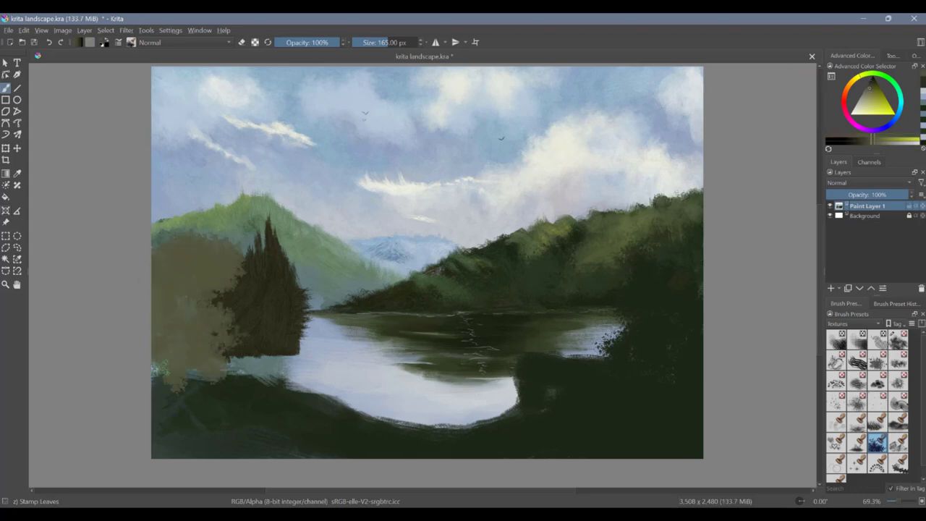
# Step: Shade the leafy tree with darker greens, and blend it into the foreground bank with Texture Big at 240.65 px
pyautogui.click(872, 74)
pyautogui.moveTo(173, 289); pyautogui.dragTo(159, 295)
pyautogui.click(867, 97)
pyautogui.click(871, 85)
pyautogui.moveTo(187, 263)
pyautogui.mouseDown()
pyautogui.moveTo(209, 285)
pyautogui.moveTo(184, 292)
pyautogui.moveTo(232, 282)
pyautogui.mouseUp()
pyautogui.click(898, 339)
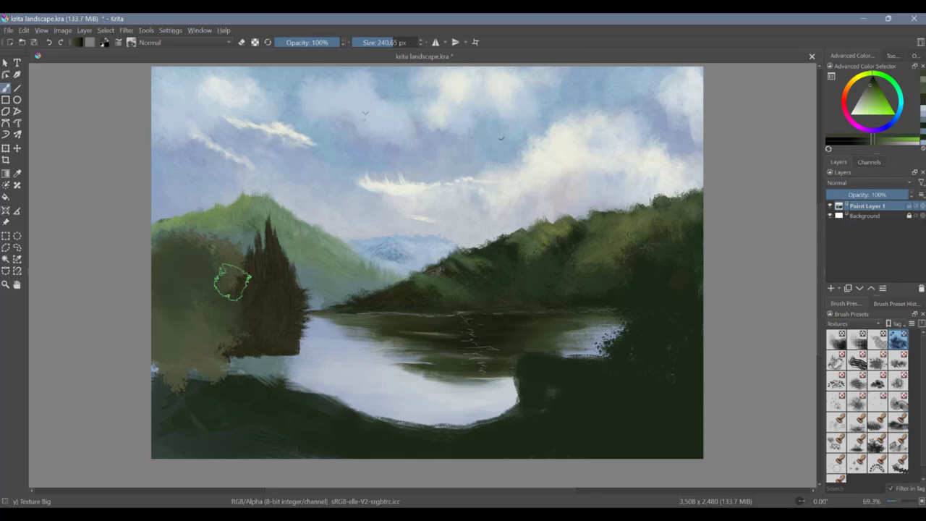
pyautogui.moveTo(232, 282)
pyautogui.mouseDown()
pyautogui.moveTo(252, 421)
pyautogui.moveTo(202, 387)
pyautogui.moveTo(299, 404)
pyautogui.moveTo(358, 434)
pyautogui.moveTo(200, 418)
pyautogui.mouseUp()
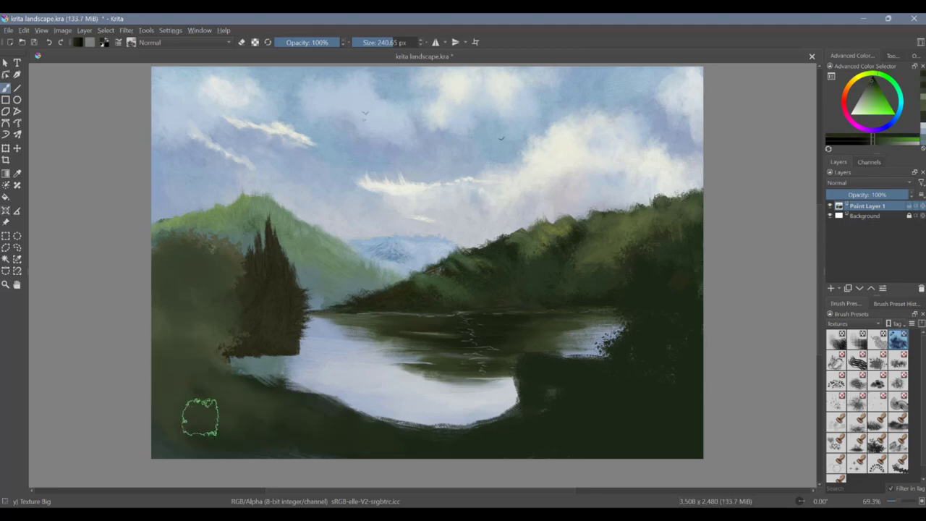
# Step: Trim the base of the conifer clump along the waterline with RGBA tree presets, including neil tree top at 47.15 px, in sampled water colors
pyautogui.click(836, 402)
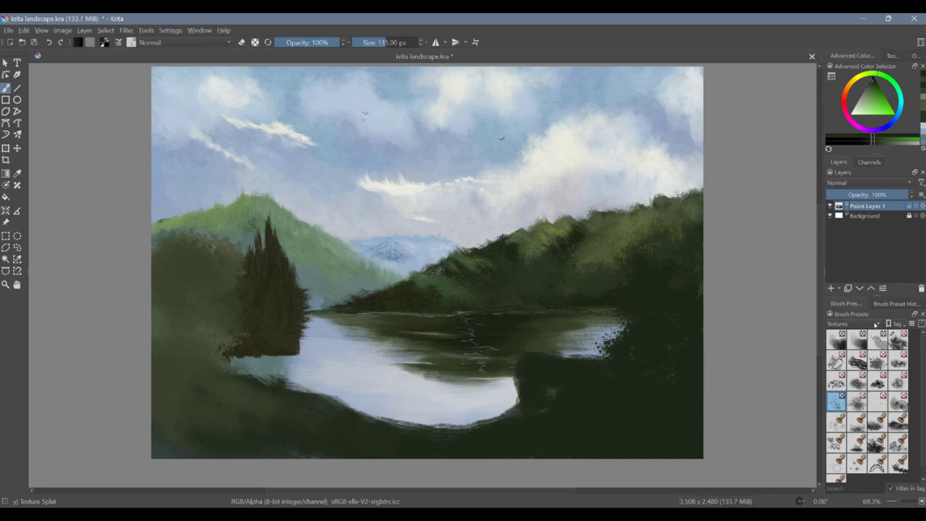
pyautogui.click(876, 325)
pyautogui.click(843, 301)
pyautogui.click(877, 360)
pyautogui.keyDown('ctrl'); pyautogui.click(271, 366); pyautogui.keyUp('ctrl')
pyautogui.moveTo(266, 356)
pyautogui.mouseDown()
pyautogui.moveTo(314, 356)
pyautogui.moveTo(226, 356)
pyautogui.mouseUp()
pyautogui.keyDown('ctrl'); pyautogui.click(310, 365); pyautogui.keyUp('ctrl')
pyautogui.click(836, 381)
pyautogui.keyDown('ctrl'); pyautogui.click(260, 364); pyautogui.keyUp('ctrl')
pyautogui.keyDown('ctrl'); pyautogui.click(308, 357); pyautogui.keyUp('ctrl')
pyautogui.moveTo(295, 350); pyautogui.dragTo(312, 349)
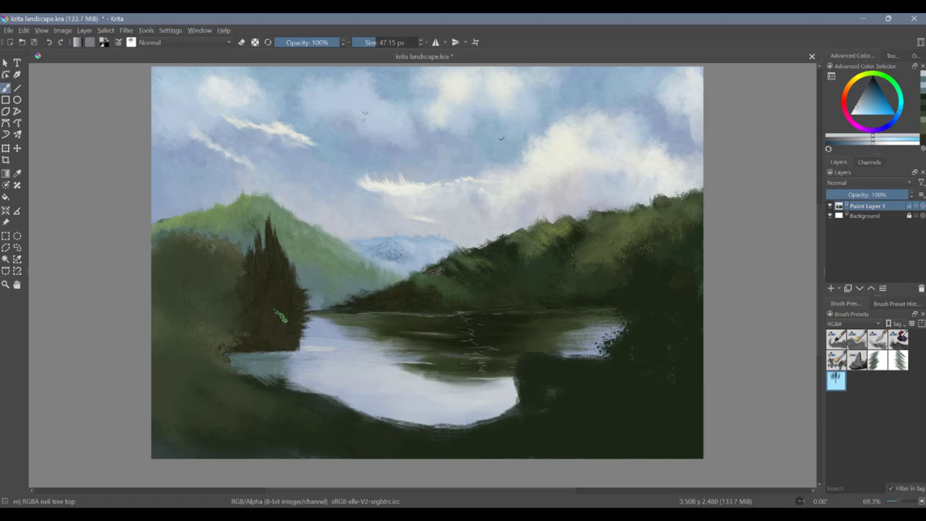
# Step: Sample colours from the shore and darken the conifer's trunk and base with the RGBA neil tree top brush
pyautogui.keyDown('ctrl'); pyautogui.click(278, 348); pyautogui.keyUp('ctrl')
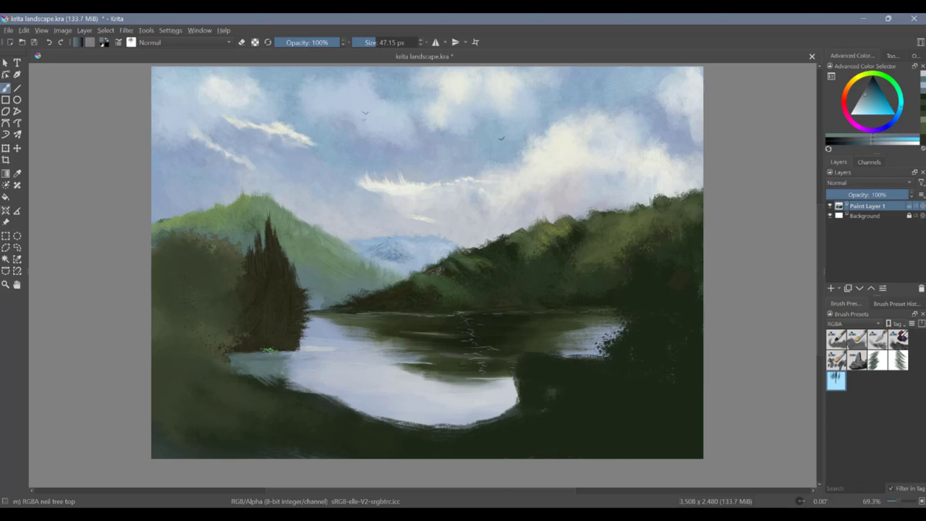
pyautogui.moveTo(268, 350)
pyautogui.mouseDown()
pyautogui.moveTo(297, 352)
pyautogui.moveTo(263, 357)
pyautogui.moveTo(272, 339)
pyautogui.moveTo(247, 321)
pyautogui.mouseUp()
pyautogui.keyDown('ctrl'); pyautogui.click(316, 360); pyautogui.keyUp('ctrl')
pyautogui.keyDown('ctrl'); pyautogui.click(262, 360); pyautogui.keyUp('ctrl')
pyautogui.keyDown('ctrl'); pyautogui.click(309, 409); pyautogui.keyUp('ctrl')
pyautogui.moveTo(268, 250)
pyautogui.mouseDown()
pyautogui.moveTo(256, 278)
pyautogui.moveTo(267, 311)
pyautogui.mouseUp()
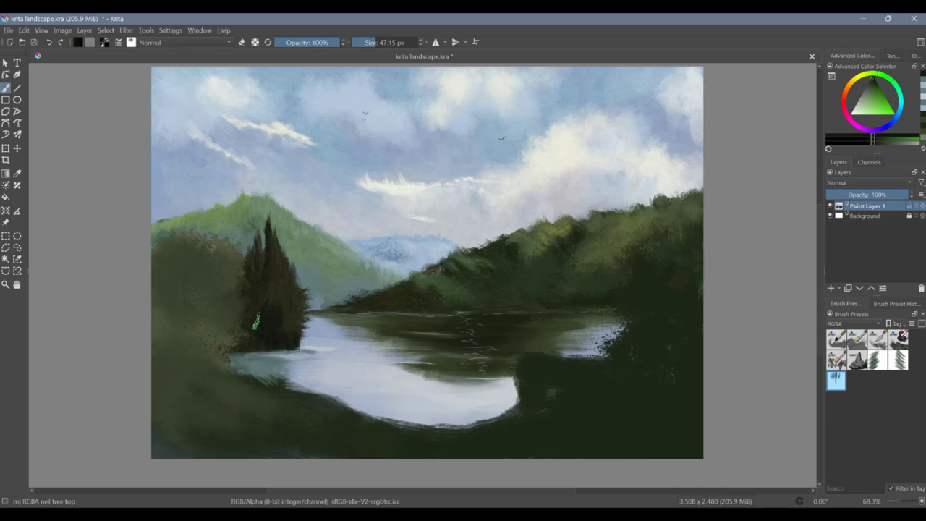
# Step: Pick an orange-red and paint autumn highlights down the upper side of the conifer
pyautogui.click(848, 89)
pyautogui.click(879, 102)
pyautogui.moveTo(293, 268)
pyautogui.mouseDown()
pyautogui.moveTo(285, 269)
pyautogui.moveTo(293, 293)
pyautogui.moveTo(285, 279)
pyautogui.mouseUp()
pyautogui.hotkey('ctrl', 'z')
pyautogui.click(877, 102)
pyautogui.moveTo(277, 240)
pyautogui.mouseDown()
pyautogui.moveTo(275, 279)
pyautogui.moveTo(284, 278)
pyautogui.mouseUp()
pyautogui.moveTo(292, 273)
pyautogui.mouseDown()
pyautogui.moveTo(292, 296)
pyautogui.moveTo(269, 295)
pyautogui.moveTo(278, 280)
pyautogui.moveTo(265, 303)
pyautogui.moveTo(259, 274)
pyautogui.moveTo(284, 288)
pyautogui.moveTo(266, 321)
pyautogui.mouseUp()
# Step: Blend sampled dark and red tones into the middle of the conifer with the RGBA 04 Impasto brush
pyautogui.click(838, 341)
pyautogui.keyDown('ctrl'); pyautogui.click(266, 304); pyautogui.keyUp('ctrl')
pyautogui.keyDown('ctrl'); pyautogui.click(270, 297); pyautogui.keyUp('ctrl')
pyautogui.click(878, 339)
pyautogui.click(899, 339)
pyautogui.keyDown('ctrl'); pyautogui.click(281, 313); pyautogui.keyUp('ctrl')
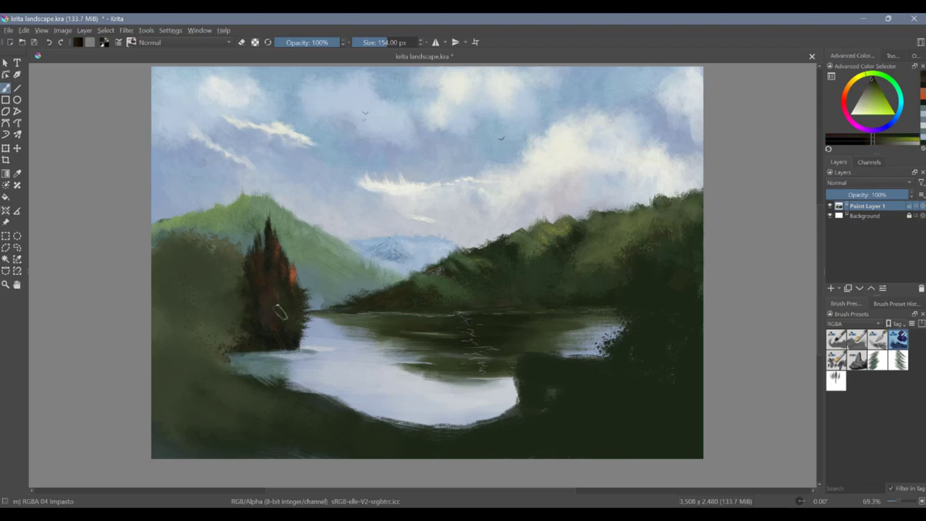
pyautogui.keyDown('ctrl'); pyautogui.click(293, 275); pyautogui.keyUp('ctrl')
pyautogui.moveTo(275, 256); pyautogui.dragTo(279, 309)
# Step: Add foliage strokes in sampled conifer colours down the conifer's centre with the RGBA neil tree brush
pyautogui.click(878, 360)
pyautogui.keyDown('ctrl'); pyautogui.click(275, 284); pyautogui.keyUp('ctrl')
pyautogui.moveTo(277, 272); pyautogui.dragTo(282, 311)
pyautogui.keyDown('ctrl'); pyautogui.click(262, 322); pyautogui.keyUp('ctrl')
# Step: Switch the brush preset collection to Textures
pyautogui.click(876, 324)
pyautogui.click(868, 345)
pyautogui.click(898, 381)
pyautogui.click(878, 443)
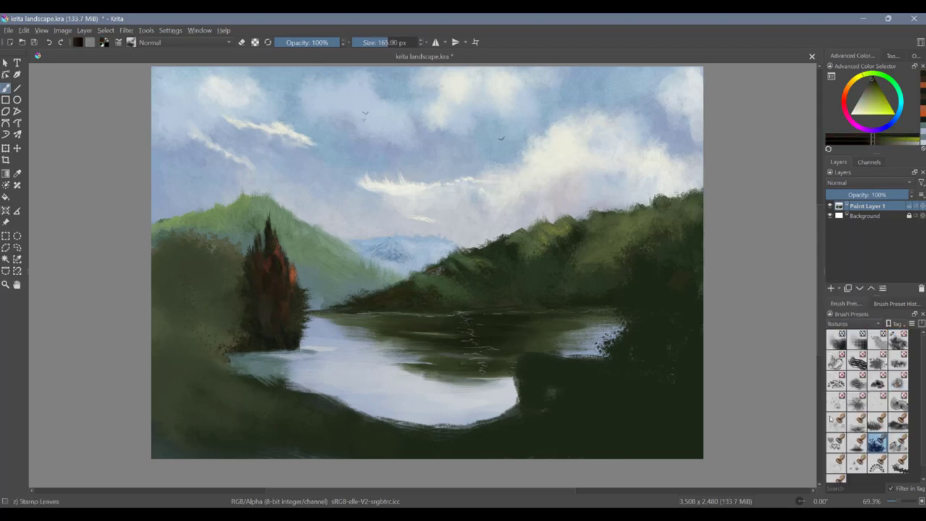
pyautogui.click(421, 389)
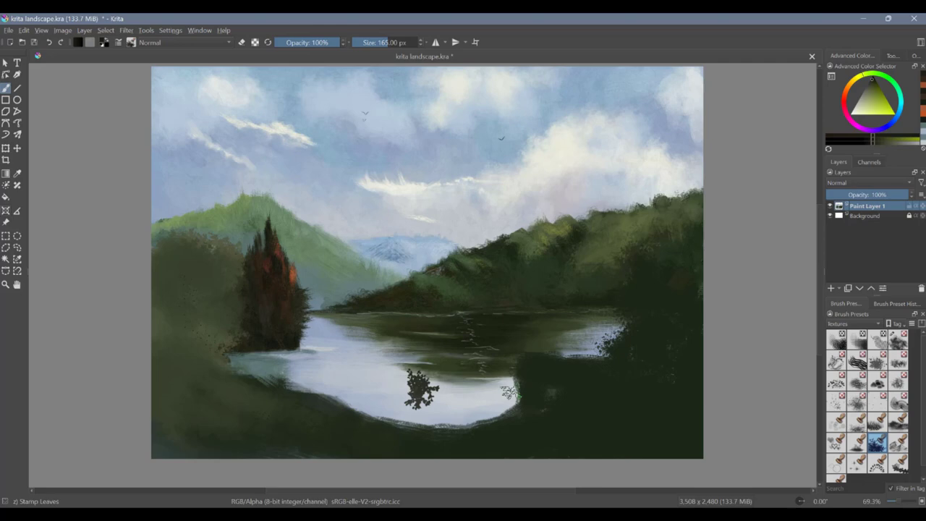
pyautogui.hotkey('ctrl', 'z')
# Step: Stamp dark plants along the lake's near shoreline with Stamp Herbals and add grass blades with a neighbouring stamp brush
pyautogui.click(858, 442)
pyautogui.click(477, 425)
pyautogui.click(443, 428)
pyautogui.click(337, 398)
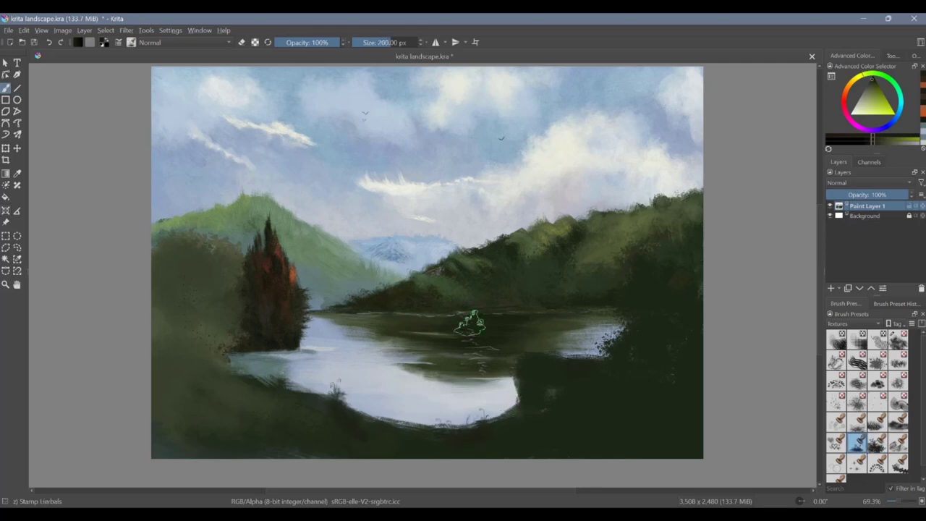
pyautogui.click(878, 423)
pyautogui.moveTo(458, 435); pyautogui.dragTo(246, 396)
# Step: Build dark bushes around both sides of the conifer's base with the Stamp Leaves brush
pyautogui.click(878, 443)
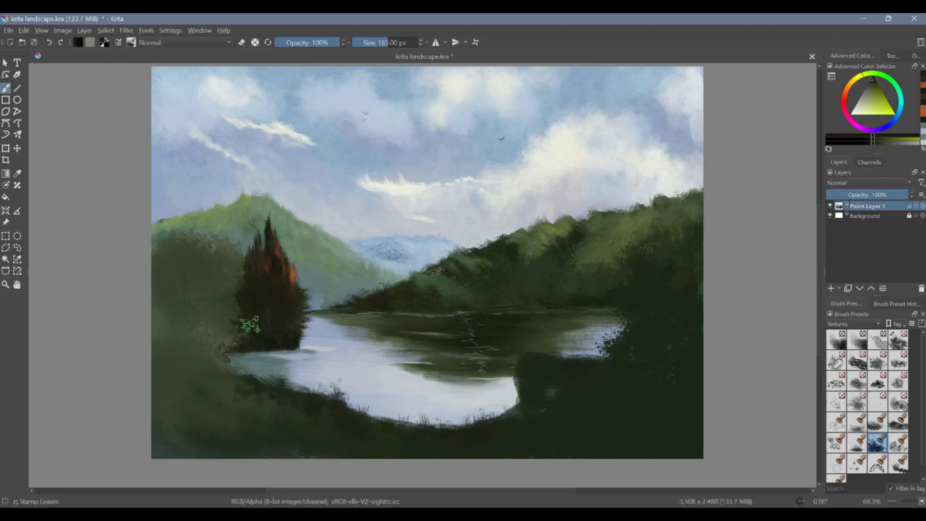
pyautogui.moveTo(246, 322); pyautogui.dragTo(267, 337)
pyautogui.moveTo(230, 306)
pyautogui.mouseDown()
pyautogui.moveTo(307, 314)
pyautogui.moveTo(308, 335)
pyautogui.moveTo(313, 298)
pyautogui.moveTo(305, 340)
pyautogui.moveTo(316, 307)
pyautogui.mouseUp()
# Step: Sample the conifer's orange and scatter leaves on the bush beside it with the Texture Random Particles brush
pyautogui.click(837, 380)
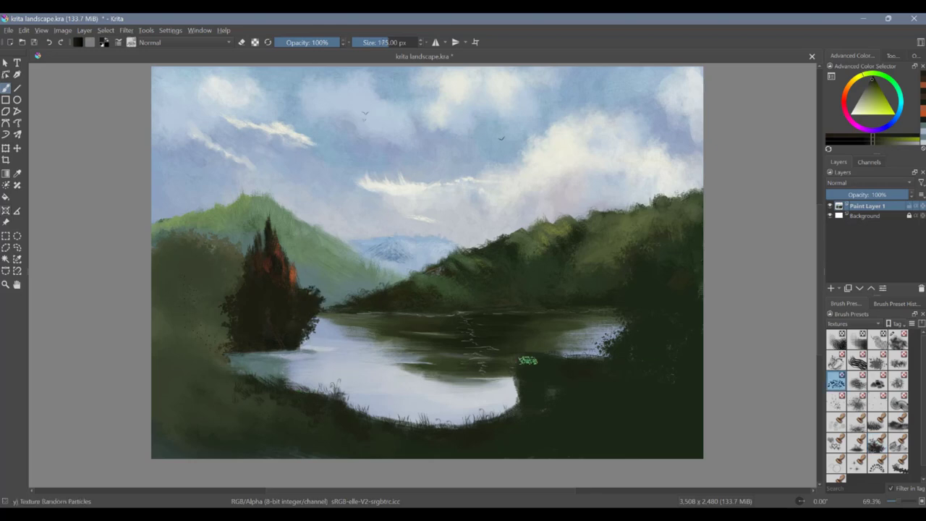
pyautogui.hotkey('ctrl', 'm')
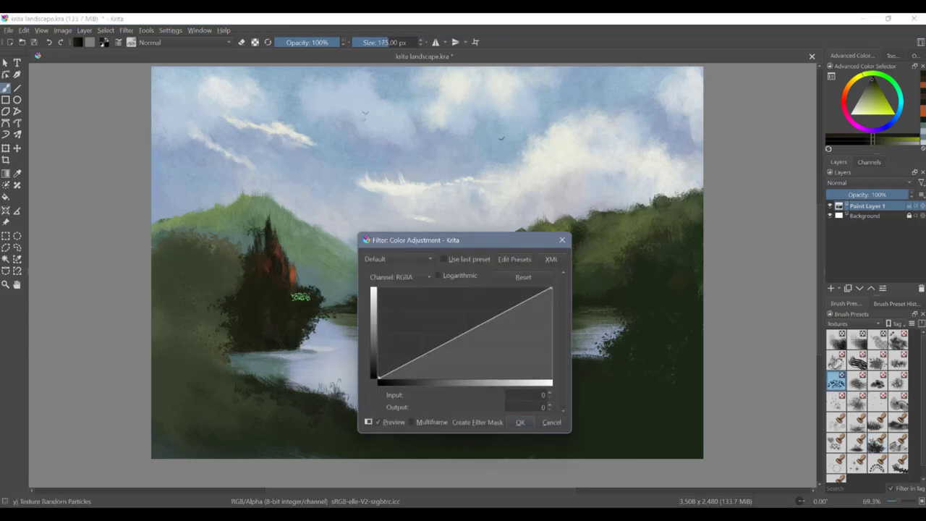
pyautogui.press('Escape')
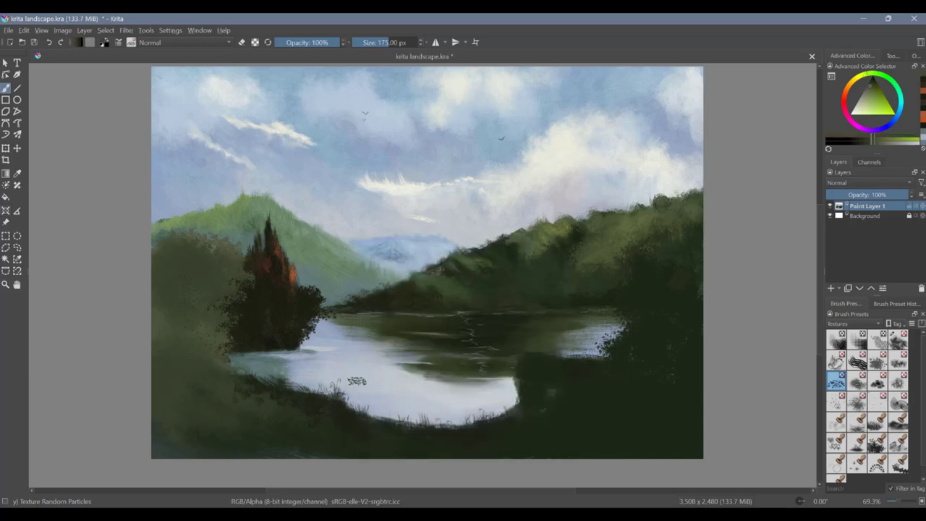
pyautogui.keyDown('ctrl'); pyautogui.click(293, 276); pyautogui.keyUp('ctrl')
pyautogui.moveTo(305, 294); pyautogui.dragTo(315, 298)
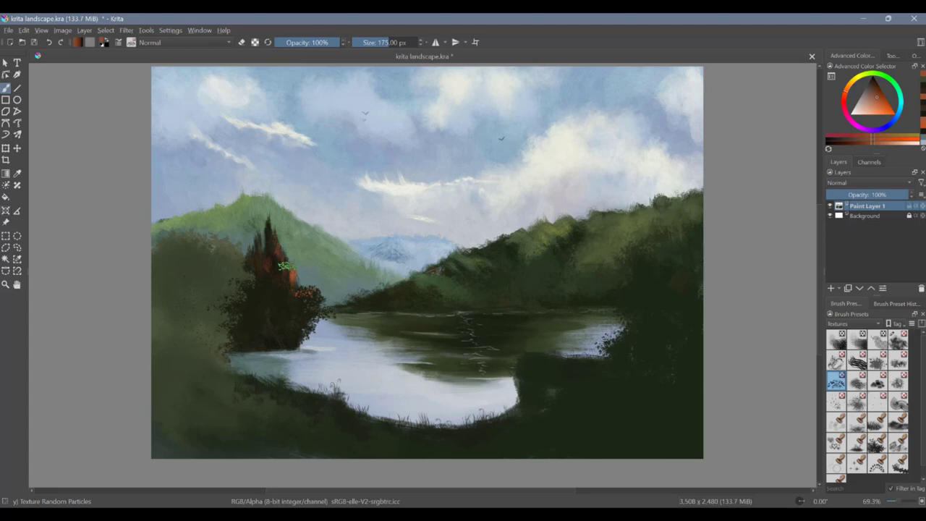
# Step: Enable rotation driven by tilt direction for the Texture Random Particles brush
pyautogui.press('F5')
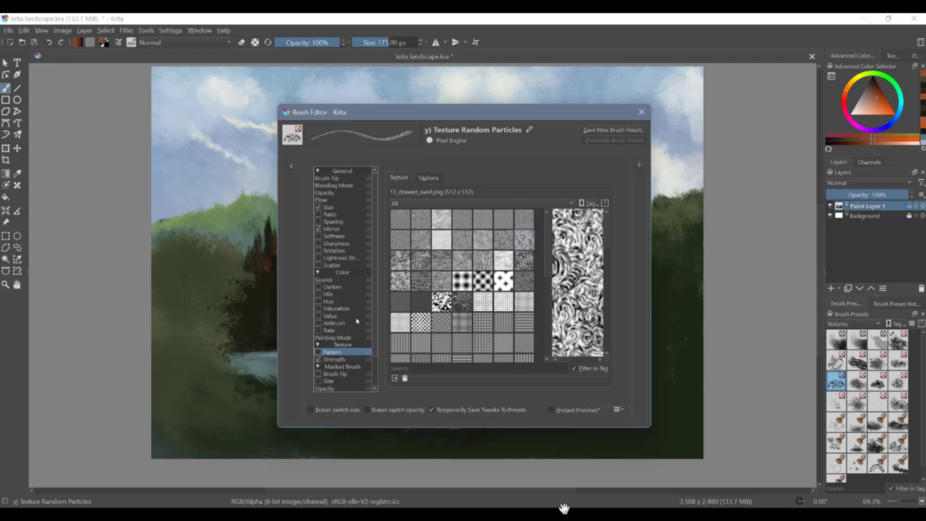
pyautogui.click(340, 316)
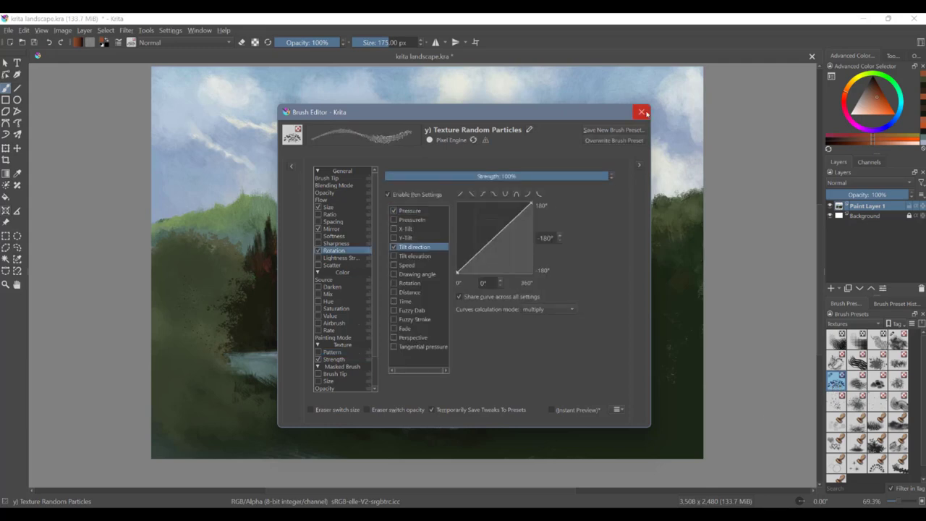
pyautogui.click(641, 112)
# Step: Switch to the RGBA presets and paint muted brown onto the large rounded tree with RGBA 04 Impasto
pyautogui.keyDown('ctrl'); pyautogui.click(270, 286); pyautogui.keyUp('ctrl')
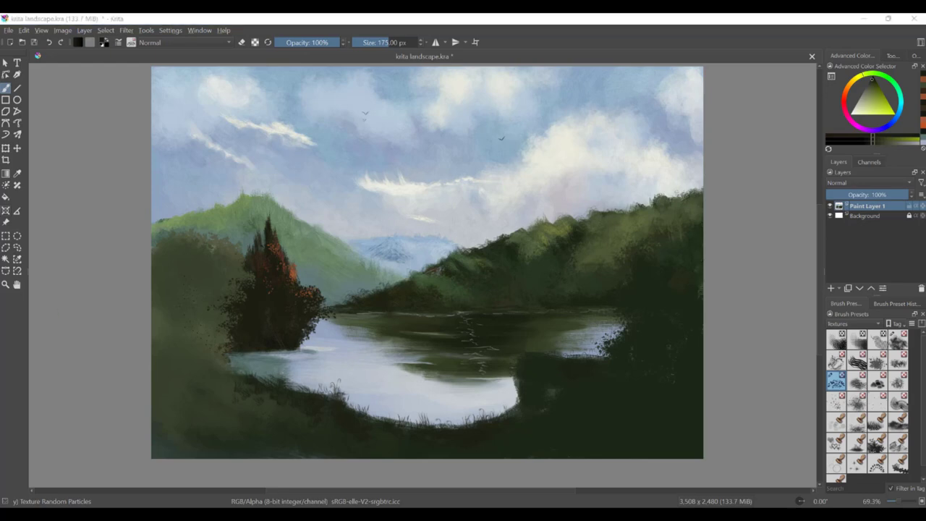
pyautogui.click(898, 339)
pyautogui.click(853, 323)
pyautogui.click(852, 304)
pyautogui.click(898, 339)
pyautogui.moveTo(193, 259)
pyautogui.mouseDown()
pyautogui.moveTo(192, 305)
pyautogui.moveTo(218, 273)
pyautogui.moveTo(215, 260)
pyautogui.mouseUp()
# Step: Pick an olive green and paint it over the large rounded tree beside the conifer
pyautogui.click(848, 86)
pyautogui.click(869, 91)
pyautogui.click(868, 74)
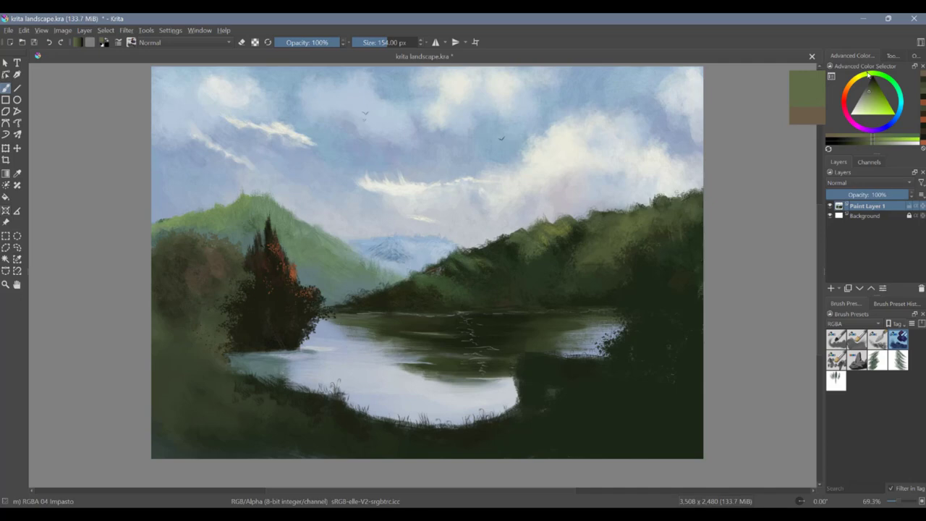
pyautogui.moveTo(217, 271)
pyautogui.mouseDown()
pyautogui.moveTo(222, 278)
pyautogui.moveTo(172, 308)
pyautogui.mouseUp()
pyautogui.keyDown('ctrl'); pyautogui.click(233, 316); pyautogui.keyUp('ctrl')
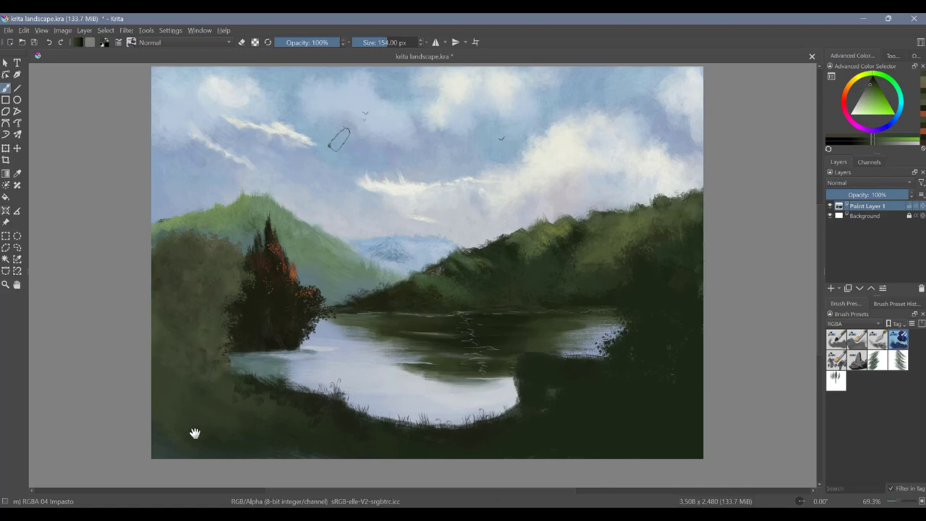
# Step: Pick an orange-brown and paint autumn foliage along the rounded tree's edge facing the conifer
pyautogui.click(845, 88)
pyautogui.click(877, 105)
pyautogui.click(880, 99)
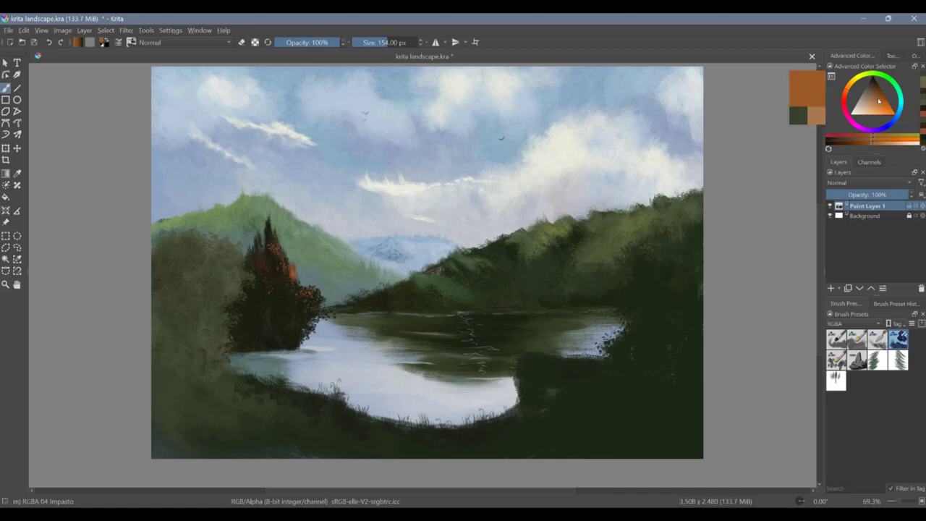
pyautogui.moveTo(233, 250); pyautogui.dragTo(230, 297)
# Step: Return to the Textures presets and spray sampled orange foliage at the rounded tree's foot with Texture Spray
pyautogui.click(877, 360)
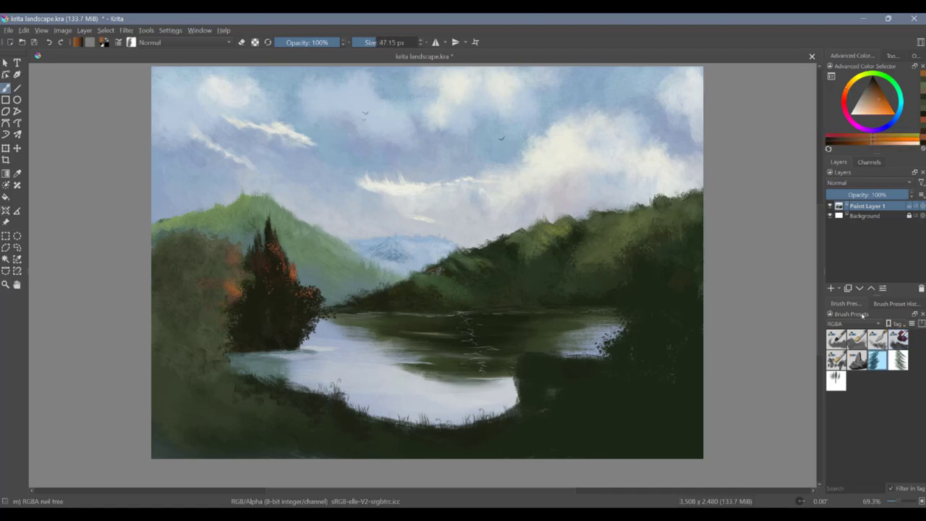
pyautogui.click(854, 324)
pyautogui.click(843, 344)
pyautogui.click(836, 401)
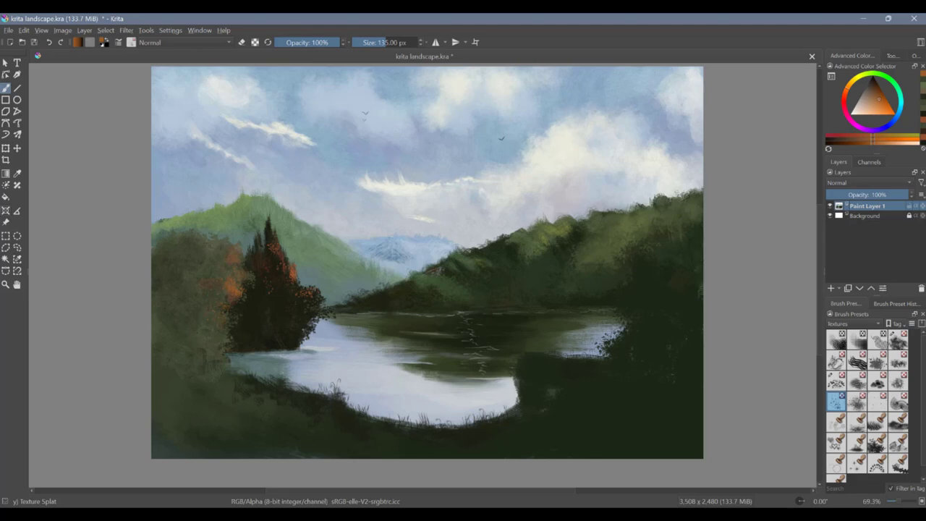
pyautogui.click(835, 421)
pyautogui.click(856, 442)
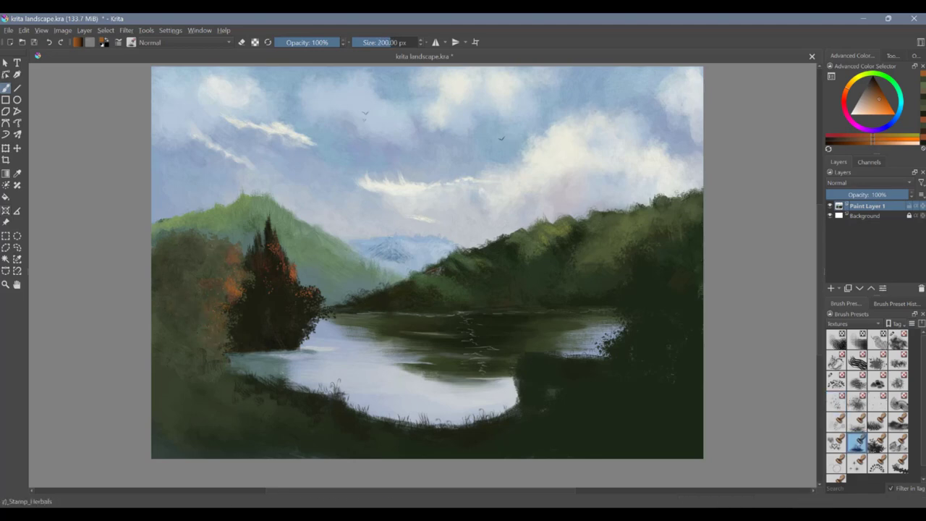
pyautogui.keyDown('ctrl'); pyautogui.click(256, 327); pyautogui.keyUp('ctrl')
pyautogui.click(857, 402)
pyautogui.keyDown('ctrl'); pyautogui.click(232, 263); pyautogui.keyUp('ctrl')
pyautogui.moveTo(230, 370); pyautogui.dragTo(242, 381)
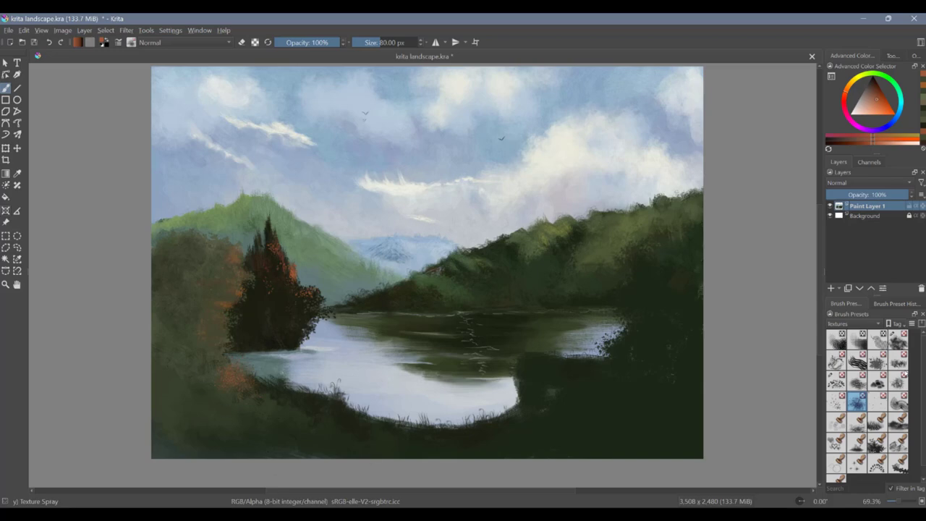
# Step: Scatter orange leaves over the lakeside part of the rounded tree with Texture Random Particles
pyautogui.click(836, 381)
pyautogui.moveTo(219, 327)
pyautogui.mouseDown()
pyautogui.moveTo(225, 302)
pyautogui.moveTo(212, 297)
pyautogui.mouseUp()
pyautogui.moveTo(217, 324)
pyautogui.mouseDown()
pyautogui.moveTo(207, 359)
pyautogui.moveTo(221, 334)
pyautogui.mouseUp()
# Step: Pick a golden yellow, spray highlights at the rounded tree's foot, and scatter yellow leaves along its lakeside edge
pyautogui.click(851, 82)
pyautogui.click(875, 109)
pyautogui.click(835, 401)
pyautogui.click(857, 402)
pyautogui.moveTo(233, 374); pyautogui.dragTo(238, 380)
pyautogui.click(836, 381)
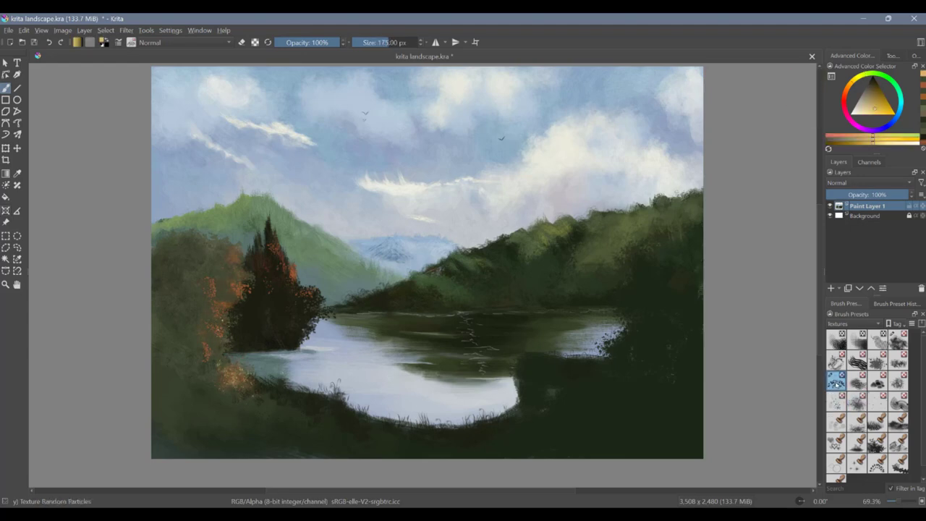
pyautogui.moveTo(230, 310); pyautogui.dragTo(227, 327)
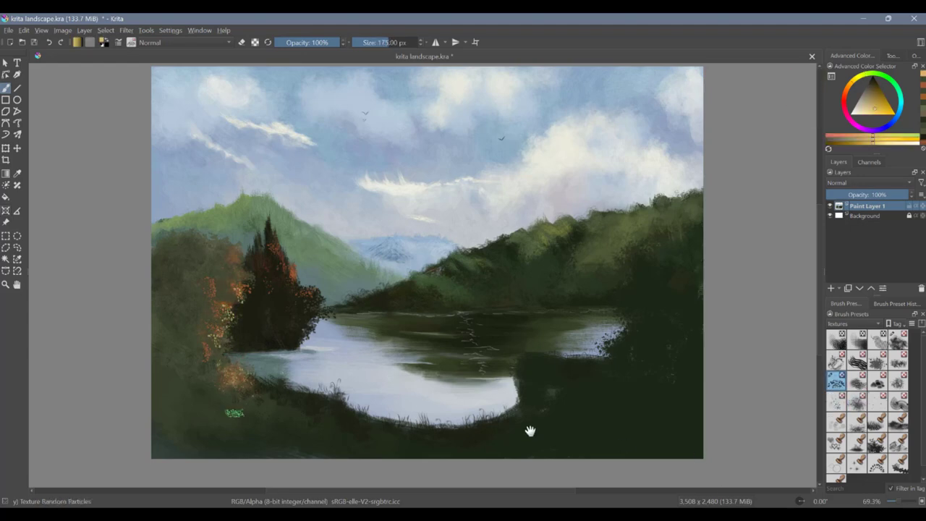
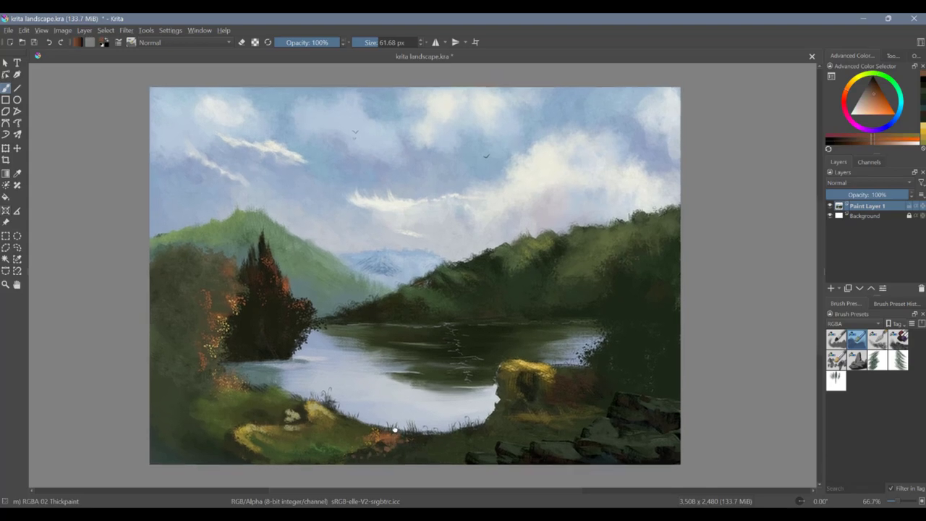
# Step: Mirror the canvas view to check the composition
pyautogui.press('m')
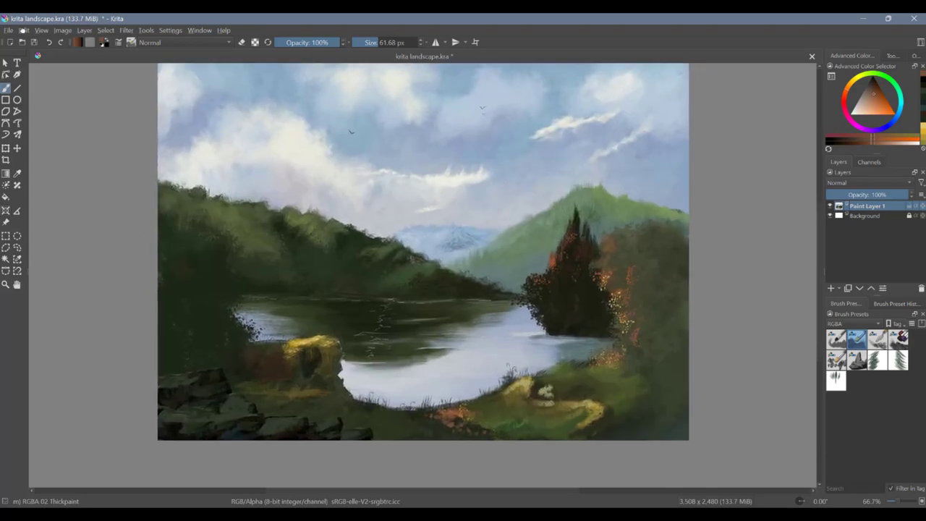
pyautogui.hotkey('ctrl', 'm')
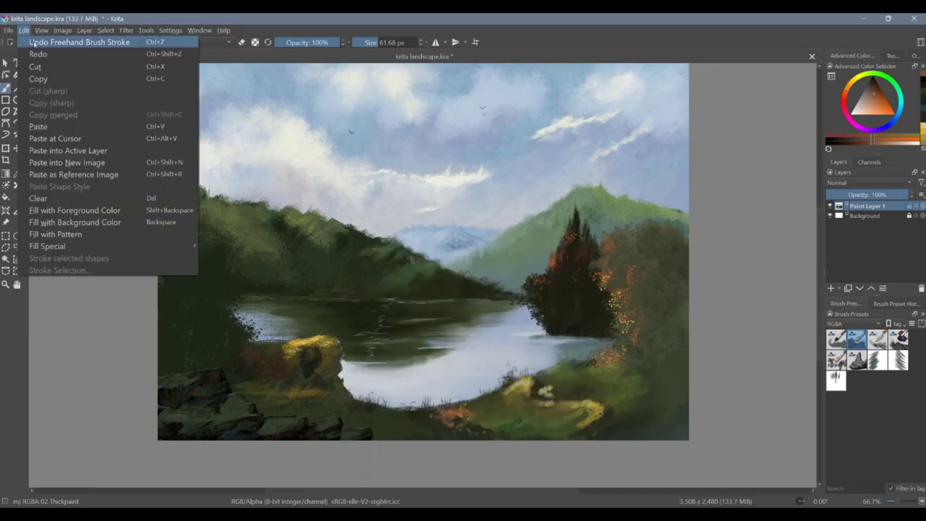
pyautogui.click(24, 30)
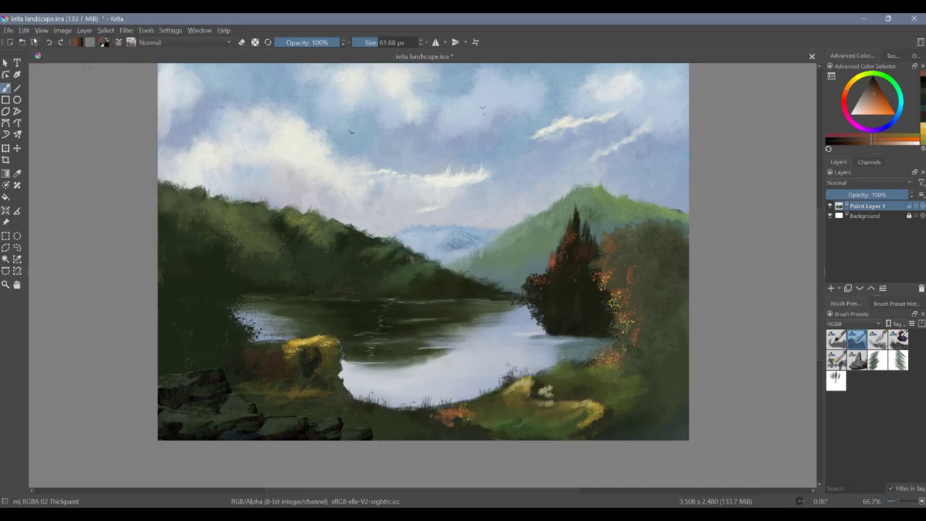
pyautogui.click(24, 30)
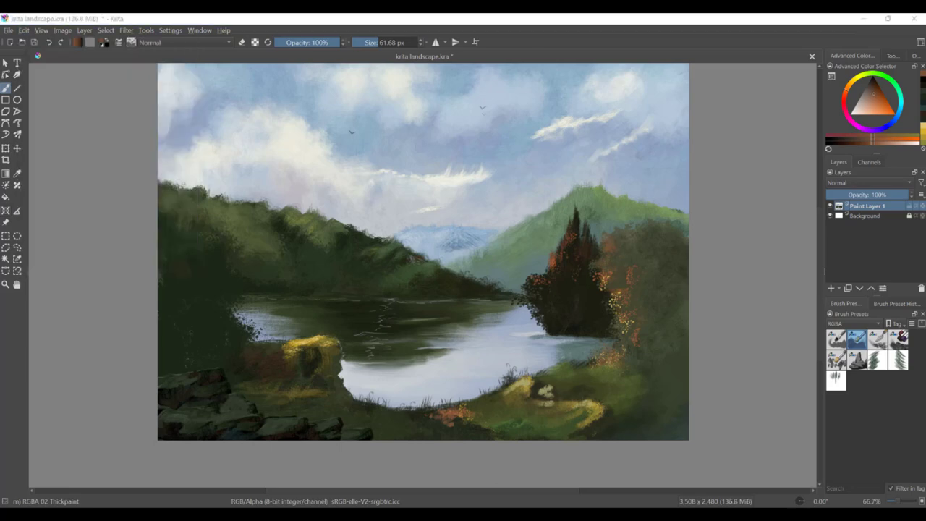
# Step: Mirror the image horizontally and save the document
pyautogui.click(62, 30)
pyautogui.click(111, 142)
pyautogui.click(8, 31)
pyautogui.click(29, 77)
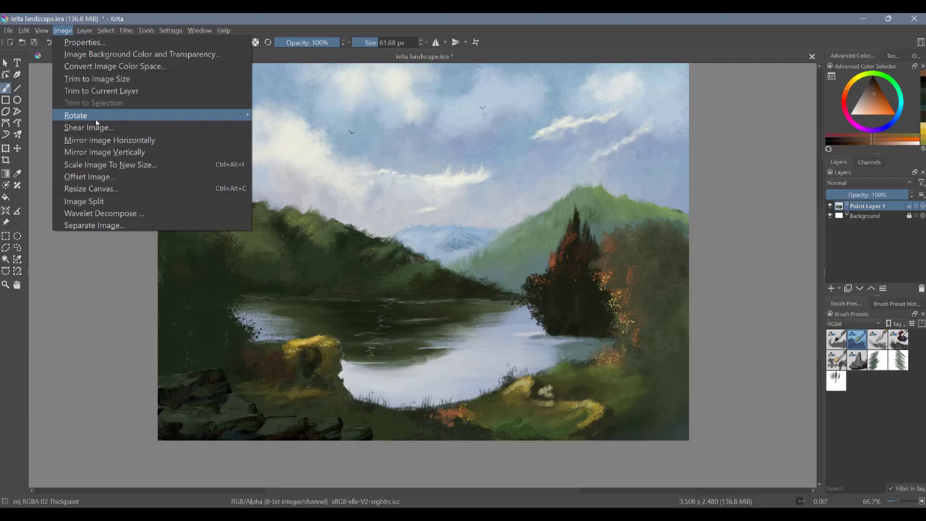
pyautogui.click(109, 139)
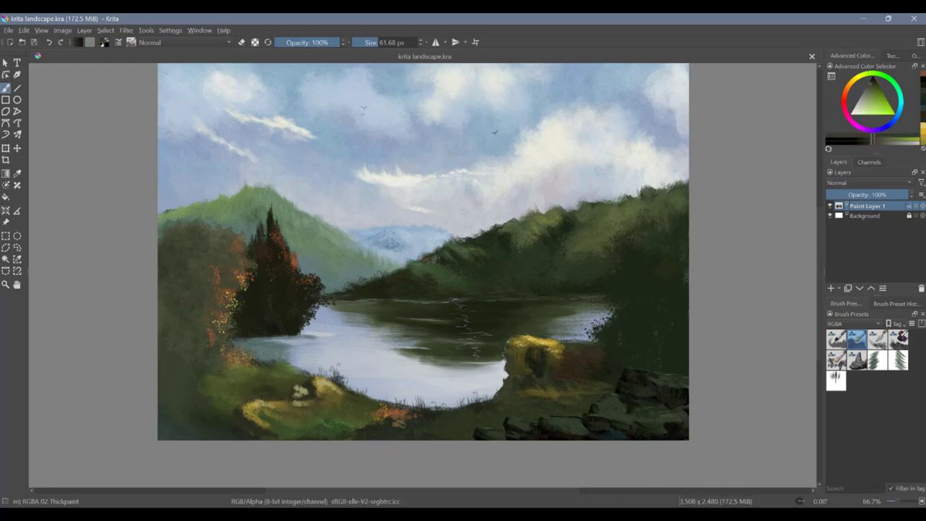
# Step: Paint sampled earth and grass tones across the foreground bank below the lake with RGBA 02 Thickpaint
pyautogui.keyDown('ctrl'); pyautogui.click(388, 428); pyautogui.keyUp('ctrl')
pyautogui.moveTo(399, 424)
pyautogui.mouseDown()
pyautogui.moveTo(376, 435)
pyautogui.moveTo(328, 423)
pyautogui.mouseUp()
pyautogui.keyDown('ctrl'); pyautogui.click(348, 428); pyautogui.keyUp('ctrl')
pyautogui.keyDown('ctrl'); pyautogui.click(286, 407); pyautogui.keyUp('ctrl')
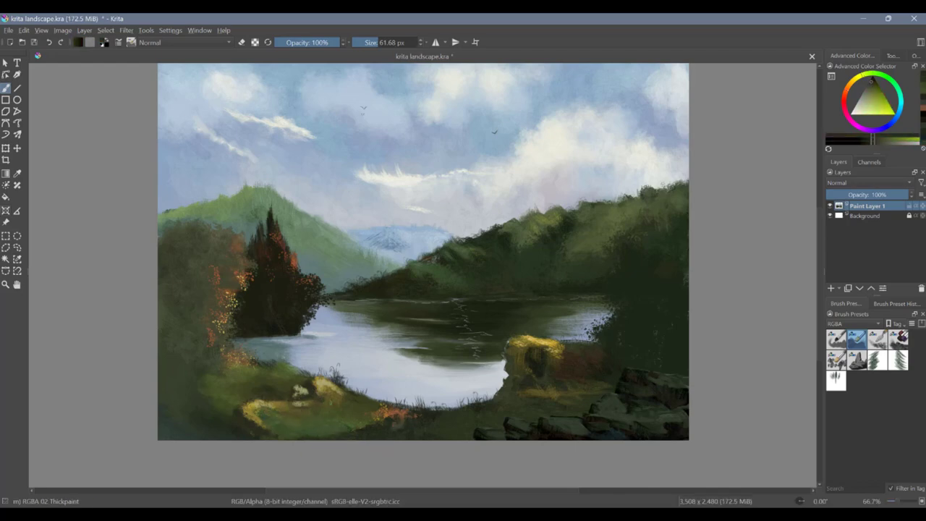
pyautogui.keyDown('ctrl'); pyautogui.click(306, 413); pyautogui.keyUp('ctrl')
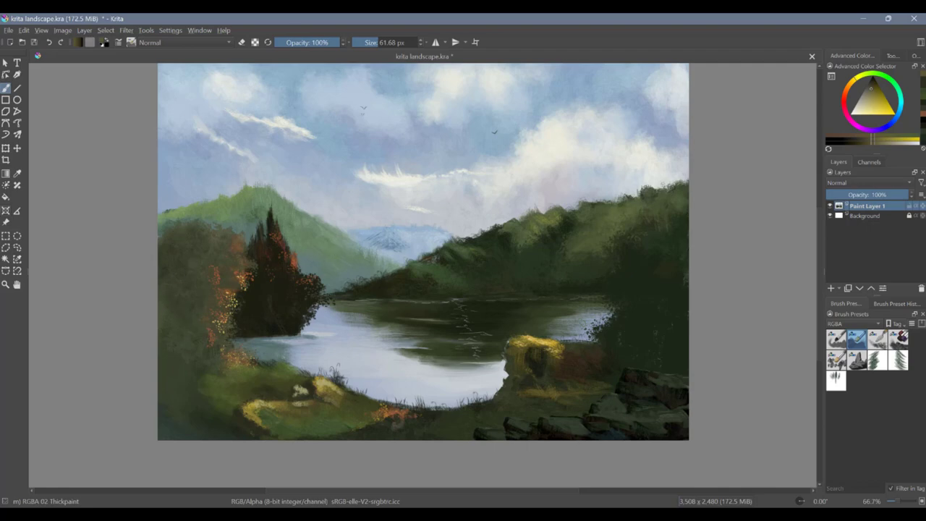
# Step: Add yellow highlights sampled from the boulder to the ground in front of the dark rocks
pyautogui.keyDown('ctrl'); pyautogui.click(555, 349); pyautogui.keyUp('ctrl')
pyautogui.moveTo(582, 402)
pyautogui.mouseDown()
pyautogui.moveTo(589, 407)
pyautogui.moveTo(566, 404)
pyautogui.moveTo(591, 403)
pyautogui.mouseUp()
pyautogui.keyDown('ctrl'); pyautogui.click(613, 395); pyautogui.keyUp('ctrl')
pyautogui.keyDown('ctrl'); pyautogui.click(589, 362); pyautogui.keyUp('ctrl')
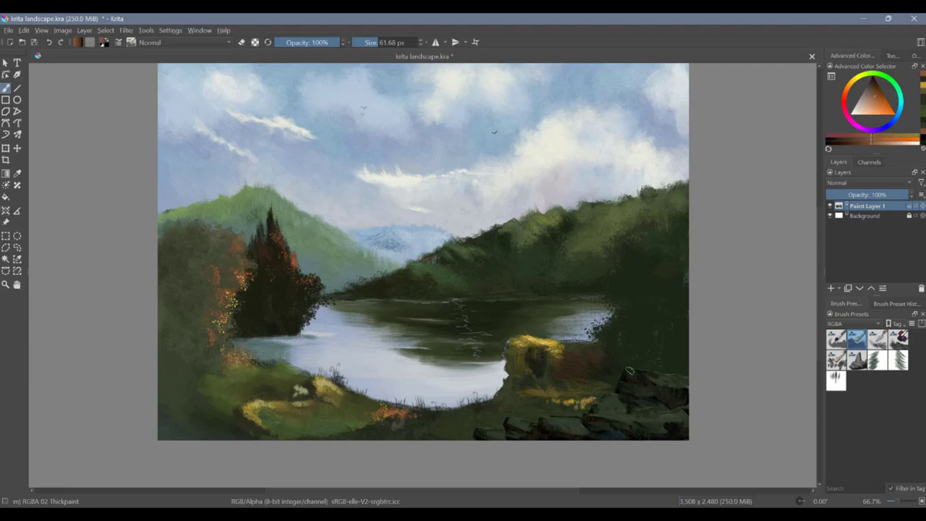
# Step: Darken the shadow side of the yellow-topped boulder and the ground below with the RGBA 03 Rake brush
pyautogui.click(878, 339)
pyautogui.keyDown('ctrl'); pyautogui.click(615, 358); pyautogui.keyUp('ctrl')
pyautogui.keyDown('ctrl'); pyautogui.click(594, 371); pyautogui.keyUp('ctrl')
pyautogui.moveTo(554, 350); pyautogui.dragTo(535, 398)
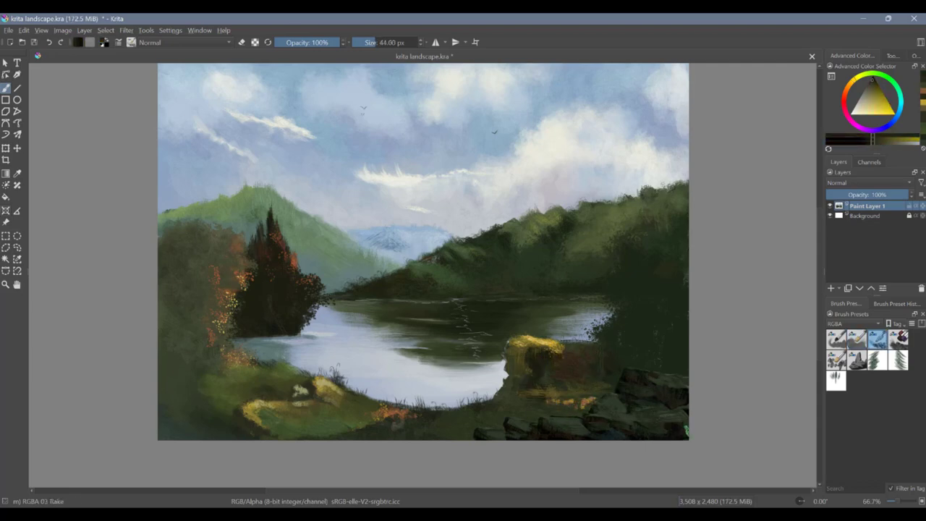
# Step: Blend sampled dark greens into the foreground bank around the orange flowers with the RGBA 03 Rake brush
pyautogui.keyDown('ctrl'); pyautogui.click(389, 419); pyautogui.keyUp('ctrl')
pyautogui.moveTo(385, 398); pyautogui.dragTo(378, 406)
pyautogui.keyDown('ctrl'); pyautogui.click(432, 427); pyautogui.keyUp('ctrl')
pyautogui.moveTo(432, 428); pyautogui.dragTo(452, 434)
pyautogui.keyDown('ctrl'); pyautogui.click(337, 427); pyautogui.keyUp('ctrl')
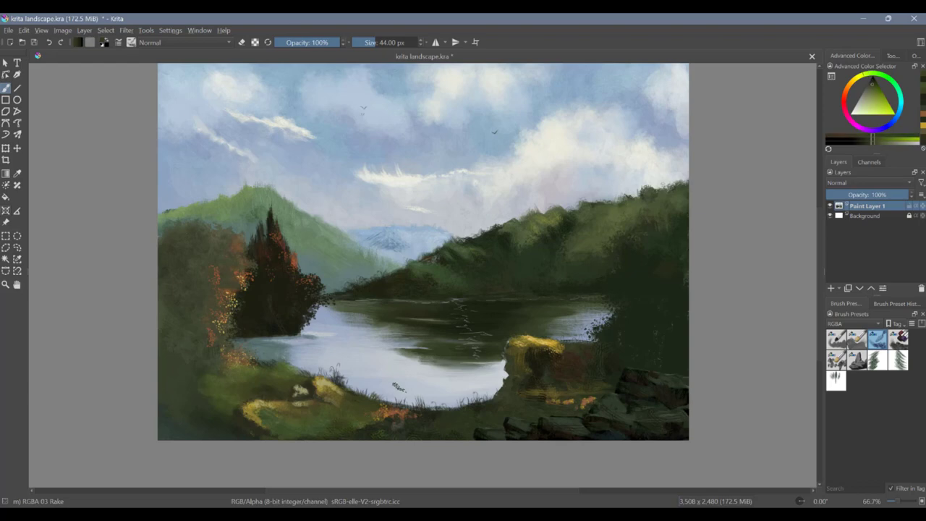
# Step: Paint sampled dark rock tones across the bank in the painting's lower-left corner
pyautogui.click(857, 361)
pyautogui.keyDown('ctrl'); pyautogui.click(628, 399); pyautogui.keyUp('ctrl')
pyautogui.moveTo(279, 432); pyautogui.dragTo(210, 402)
pyautogui.moveTo(217, 419)
pyautogui.mouseDown()
pyautogui.moveTo(167, 384)
pyautogui.moveTo(279, 431)
pyautogui.mouseUp()
# Step: Paint a black tree trunk with a wide, spreading base along the painting's left edge using RGBA 05 Impasto-details
pyautogui.click(837, 360)
pyautogui.moveTo(170, 378)
pyautogui.mouseDown()
pyautogui.moveTo(211, 413)
pyautogui.moveTo(174, 354)
pyautogui.moveTo(171, 311)
pyautogui.moveTo(165, 372)
pyautogui.mouseUp()
pyautogui.click(873, 78)
pyautogui.moveTo(171, 391)
pyautogui.mouseDown()
pyautogui.moveTo(210, 434)
pyautogui.moveTo(307, 432)
pyautogui.mouseUp()
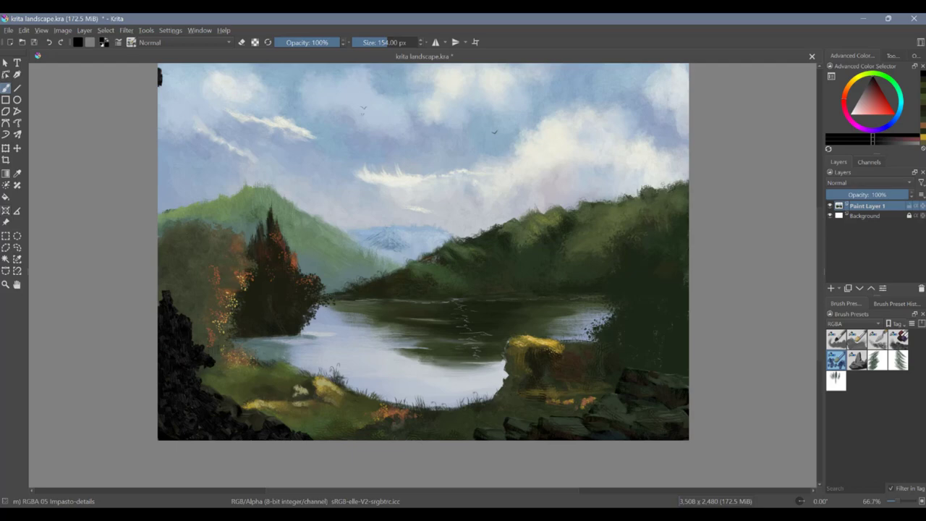
pyautogui.moveTo(160, 77); pyautogui.dragTo(165, 310)
# Step: Add bare black branches near the top of the trunk with RGBA 02 Thickpaint and thicken the trunk's right side
pyautogui.click(857, 340)
pyautogui.moveTo(170, 121)
pyautogui.mouseDown()
pyautogui.moveTo(219, 96)
pyautogui.moveTo(195, 97)
pyautogui.mouseUp()
pyautogui.moveTo(193, 97); pyautogui.dragTo(201, 91)
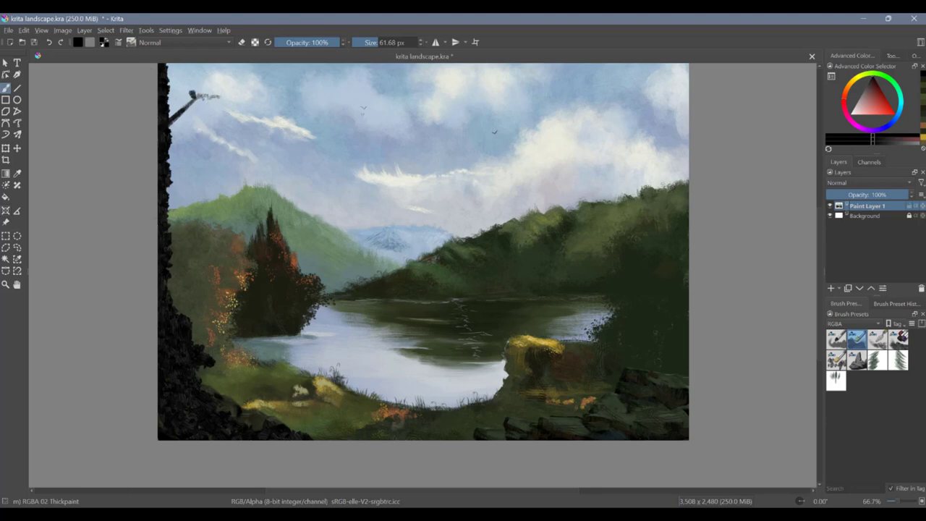
pyautogui.moveTo(200, 112); pyautogui.dragTo(171, 123)
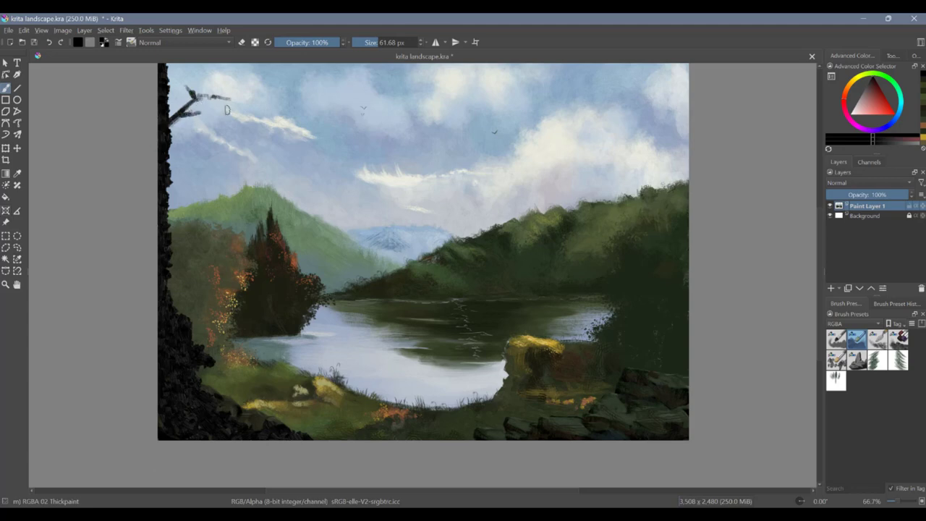
pyautogui.moveTo(165, 70)
pyautogui.mouseDown()
pyautogui.moveTo(171, 316)
pyautogui.moveTo(179, 311)
pyautogui.mouseUp()
pyautogui.press('/')
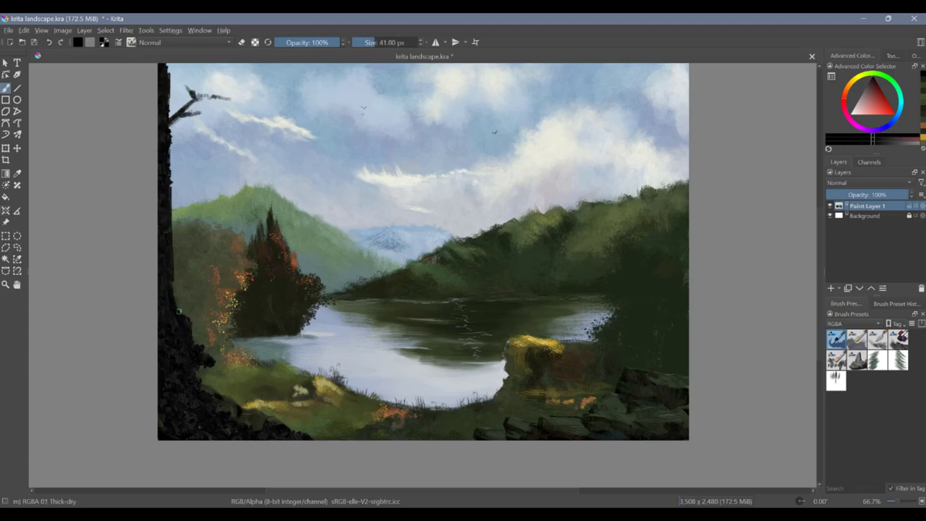
# Step: Stamp dark brown foliage over the upper branches with the Stamp Leaves texture brush, sampling colour from the conifer
pyautogui.click(854, 323)
pyautogui.click(847, 344)
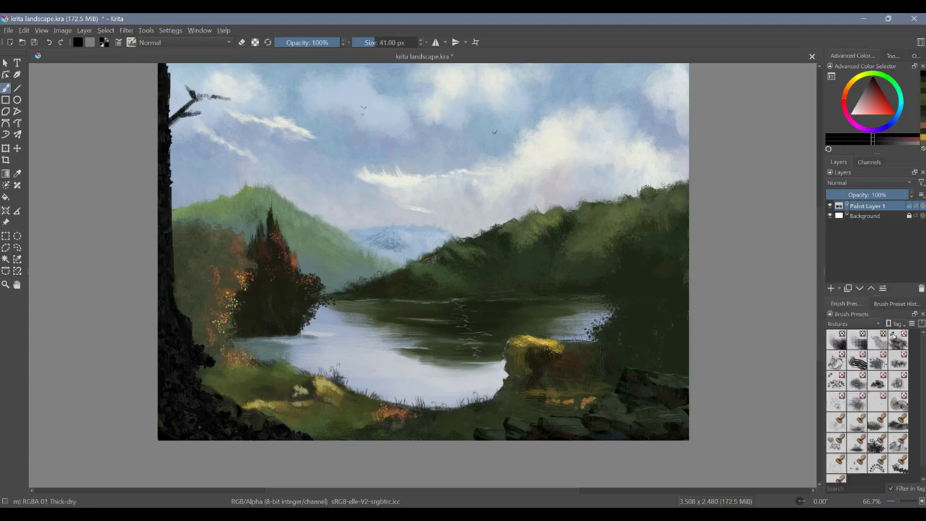
pyautogui.click(878, 443)
pyautogui.moveTo(230, 96)
pyautogui.mouseDown()
pyautogui.moveTo(183, 88)
pyautogui.moveTo(190, 94)
pyautogui.mouseUp()
pyautogui.keyDown('ctrl'); pyautogui.click(286, 249); pyautogui.keyUp('ctrl')
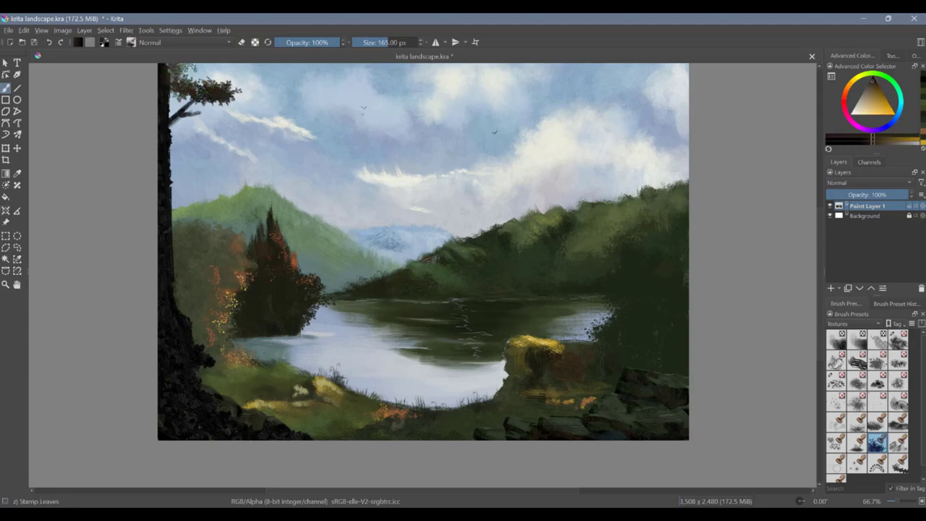
pyautogui.moveTo(167, 65)
pyautogui.mouseDown()
pyautogui.moveTo(197, 99)
pyautogui.moveTo(205, 79)
pyautogui.mouseUp()
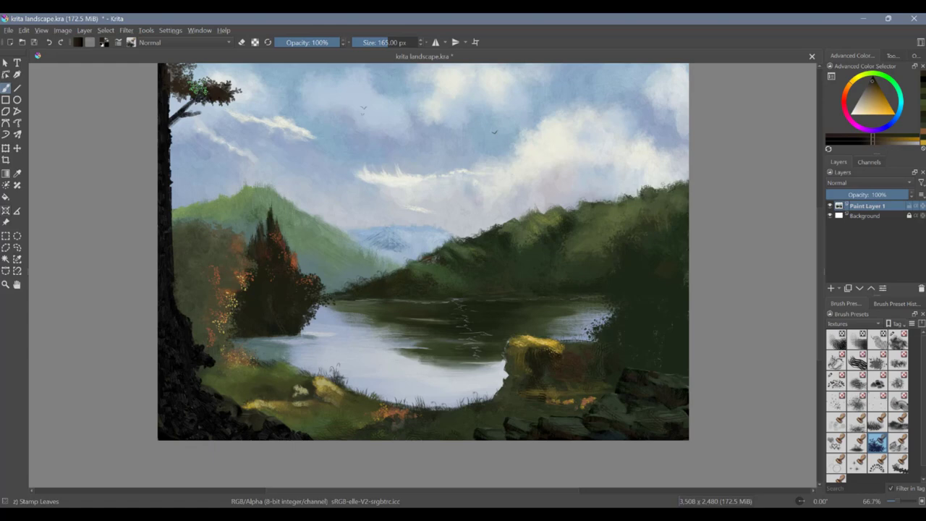
pyautogui.moveTo(195, 79)
pyautogui.mouseDown()
pyautogui.moveTo(172, 72)
pyautogui.moveTo(187, 96)
pyautogui.moveTo(167, 139)
pyautogui.moveTo(216, 90)
pyautogui.moveTo(185, 115)
pyautogui.mouseUp()
pyautogui.click(182, 209)
# Step: Fill in dark brown foliage mass down the right side of the trunk to its base with Texture Big
pyautogui.click(898, 339)
pyautogui.moveTo(177, 215); pyautogui.dragTo(179, 262)
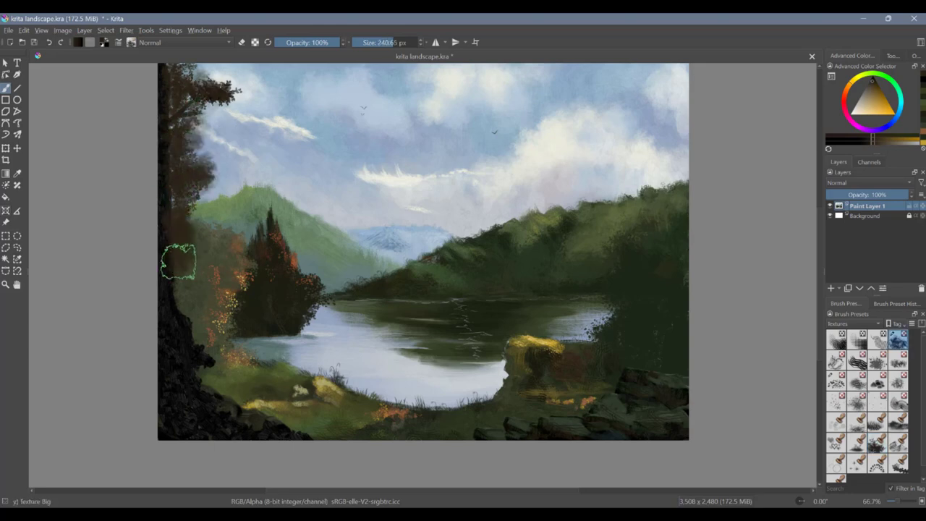
pyautogui.moveTo(197, 342); pyautogui.dragTo(206, 355)
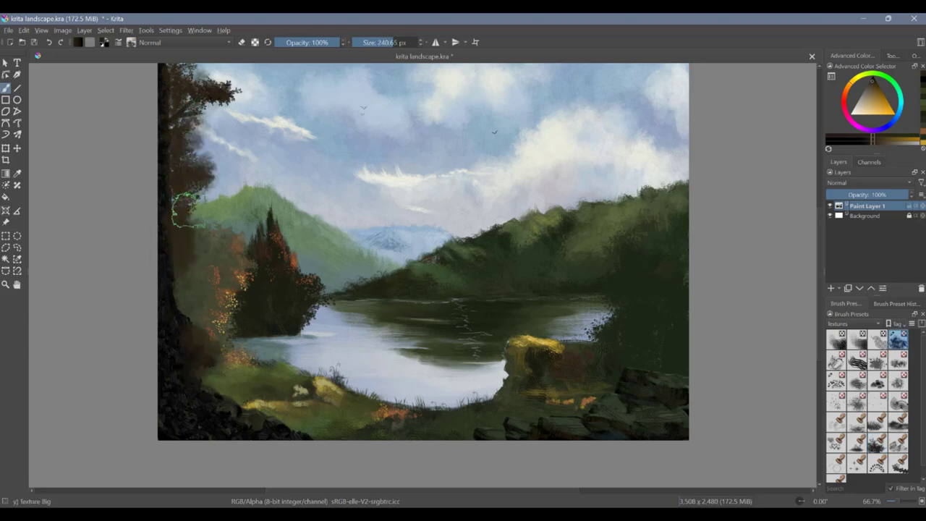
# Step: Stamp reddish-orange leaves over the left tree's foliage with Stamp Leaves, using colours sampled from the conifer's autumn highlights
pyautogui.click(877, 443)
pyautogui.keyDown('ctrl'); pyautogui.click(280, 234); pyautogui.keyUp('ctrl')
pyautogui.moveTo(202, 95)
pyautogui.mouseDown()
pyautogui.moveTo(225, 94)
pyautogui.moveTo(197, 90)
pyautogui.moveTo(229, 86)
pyautogui.moveTo(190, 71)
pyautogui.moveTo(173, 108)
pyautogui.moveTo(250, 108)
pyautogui.moveTo(223, 97)
pyautogui.moveTo(203, 164)
pyautogui.mouseUp()
pyautogui.keyDown('ctrl'); pyautogui.click(294, 261); pyautogui.keyUp('ctrl')
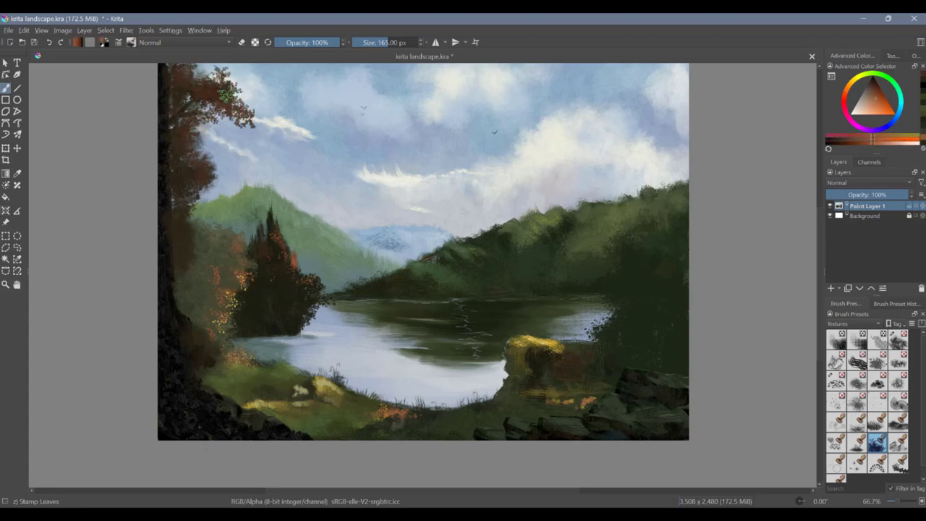
pyautogui.moveTo(226, 95)
pyautogui.mouseDown()
pyautogui.moveTo(238, 100)
pyautogui.moveTo(191, 142)
pyautogui.mouseUp()
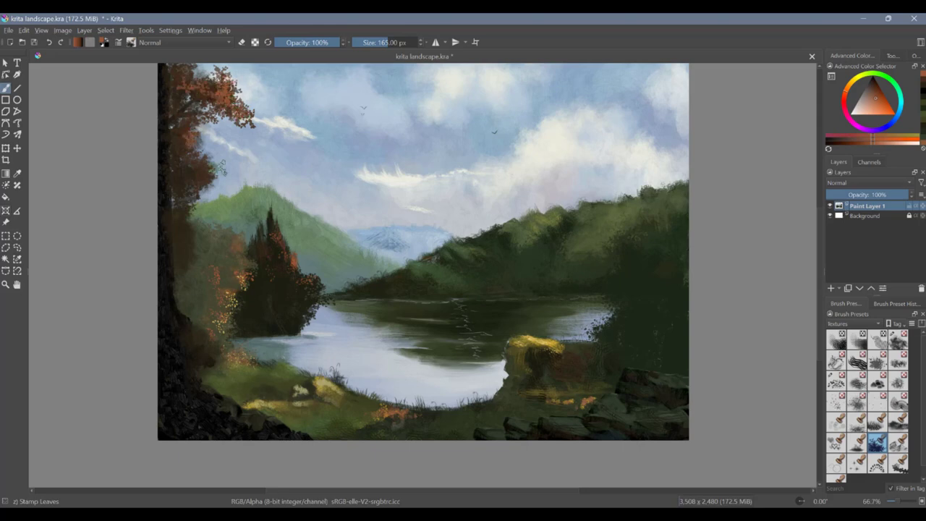
# Step: Scatter golden-yellow leaf highlights over the left tree's foliage and down the trunk with Texture Random Particles
pyautogui.keyDown('ctrl'); pyautogui.click(195, 98); pyautogui.keyUp('ctrl')
pyautogui.click(836, 402)
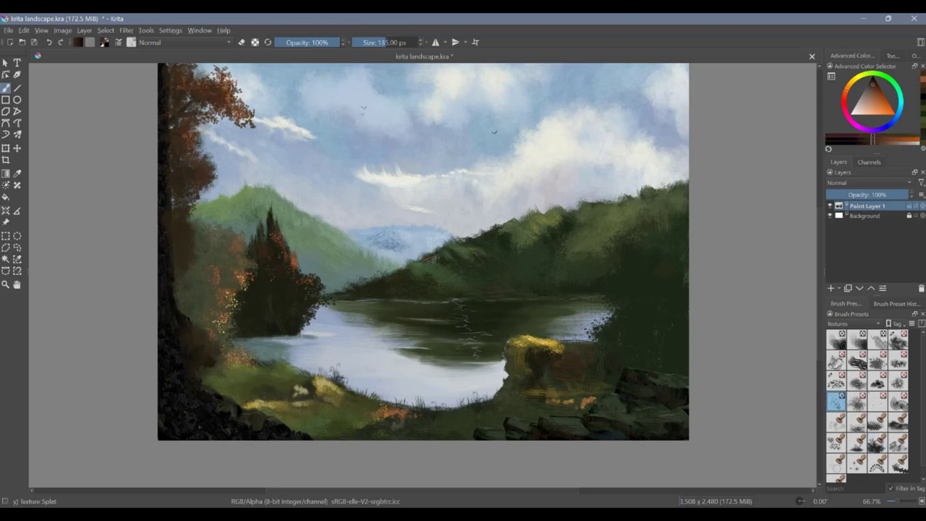
pyautogui.click(881, 107)
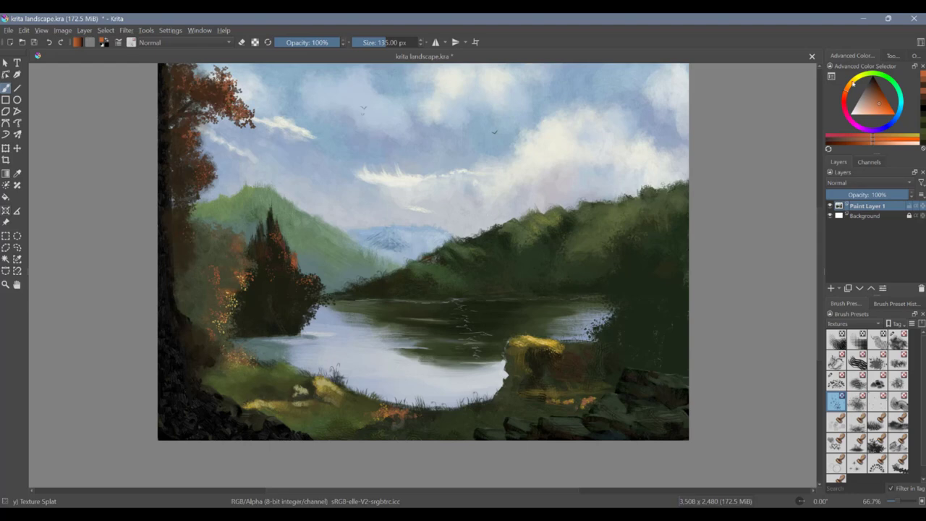
pyautogui.moveTo(853, 83); pyautogui.dragTo(856, 84)
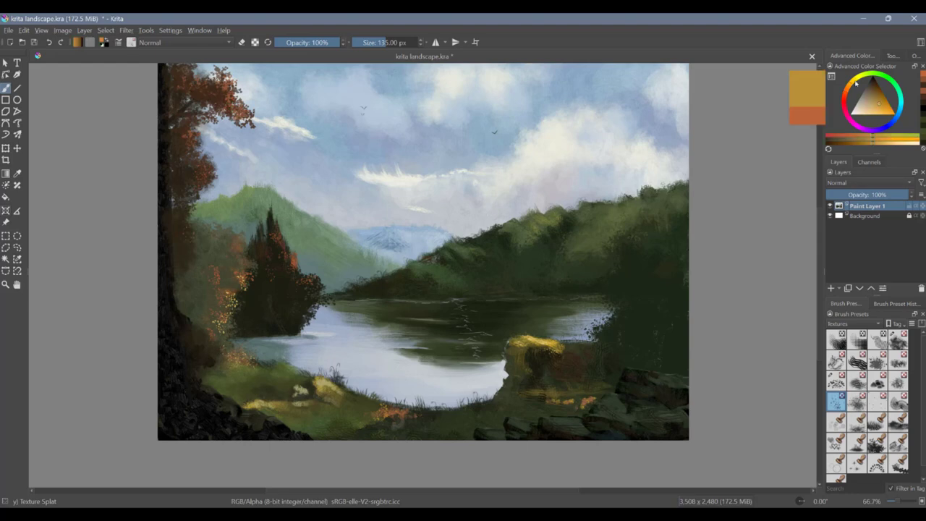
pyautogui.click(836, 380)
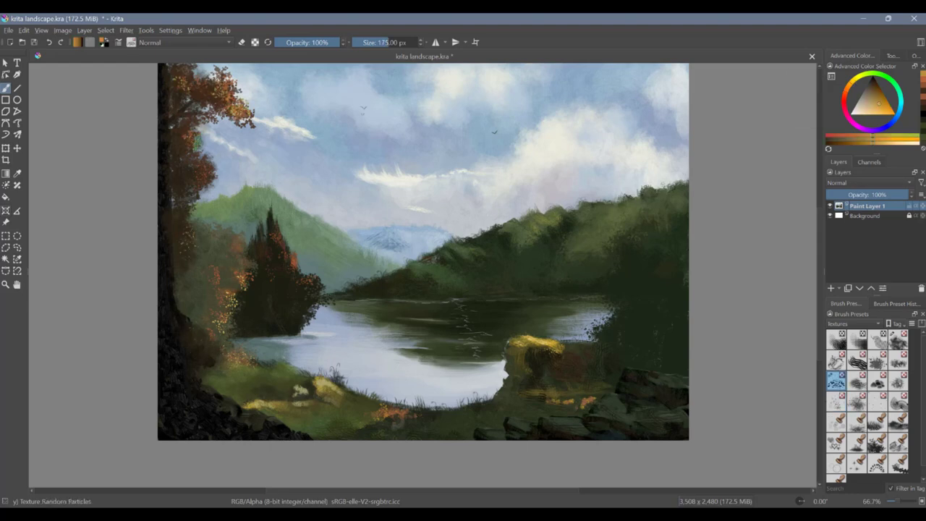
pyautogui.press('d')
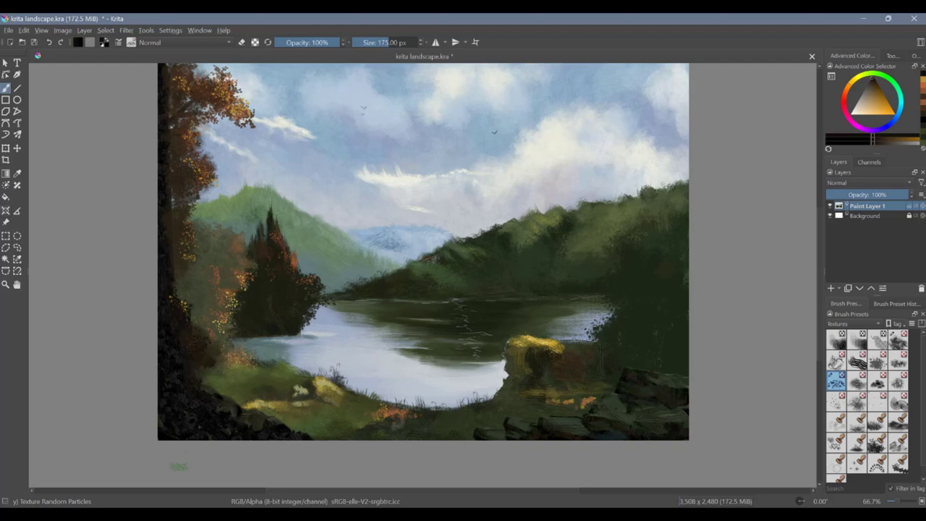
pyautogui.click(857, 401)
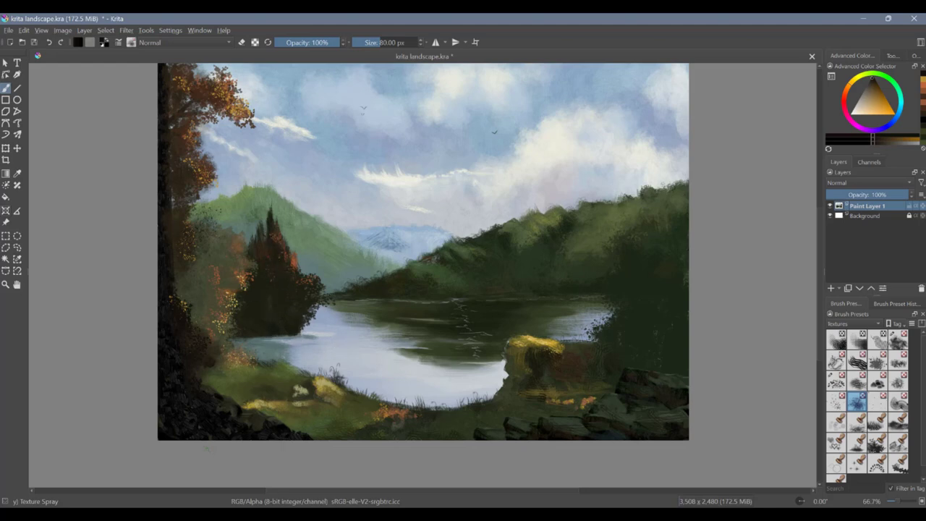
# Step: Paint dark branches through the left tree's upper foliage with the Bristles-1 Details brush
pyautogui.click(854, 324)
pyautogui.click(841, 280)
pyautogui.click(877, 339)
pyautogui.keyDown('ctrl'); pyautogui.click(185, 116); pyautogui.keyUp('ctrl')
pyautogui.moveTo(198, 97); pyautogui.dragTo(210, 92)
pyautogui.moveTo(181, 123); pyautogui.dragTo(206, 113)
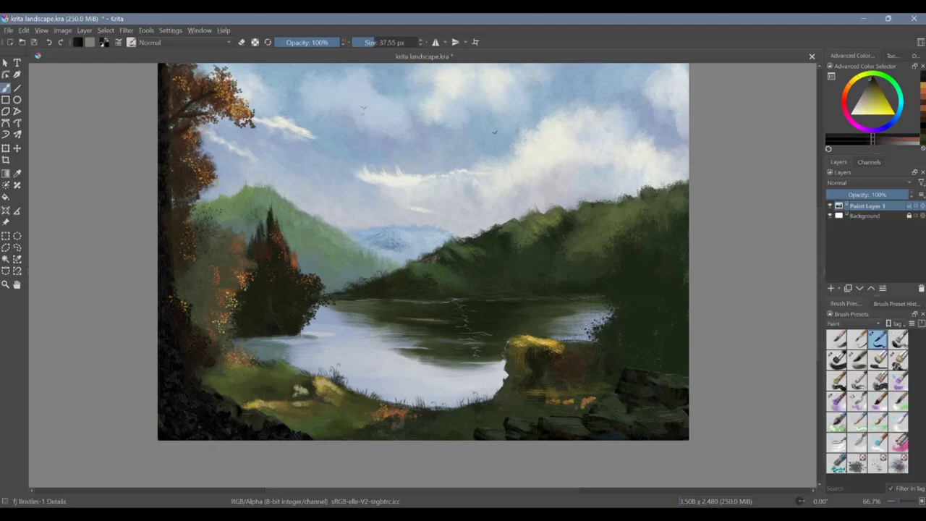
# Step: Add fine twigs and brown branch highlights with Basic-6 Details, and work sampled brown tones into the trunk with Bristles-2 Flat Rough
pyautogui.click(857, 339)
pyautogui.keyDown('ctrl'); pyautogui.click(181, 103); pyautogui.keyUp('ctrl')
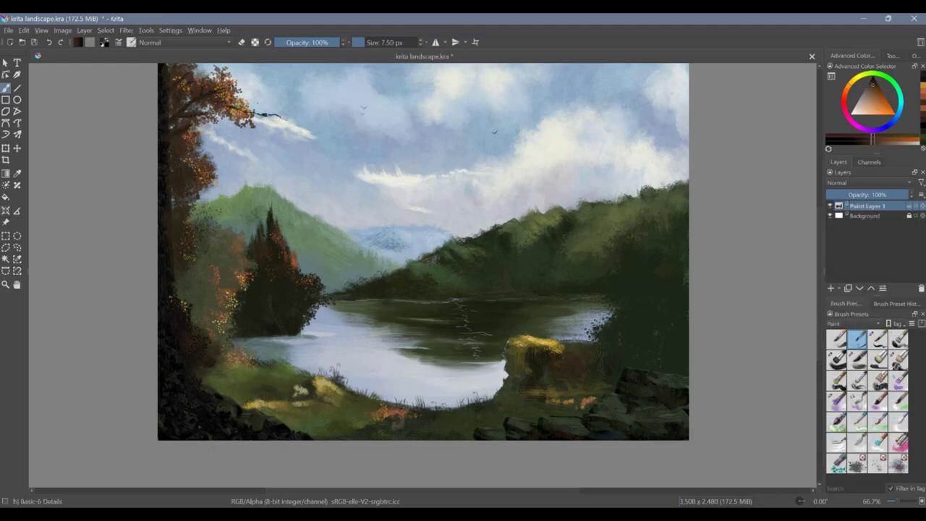
pyautogui.keyDown('ctrl'); pyautogui.click(178, 104); pyautogui.keyUp('ctrl')
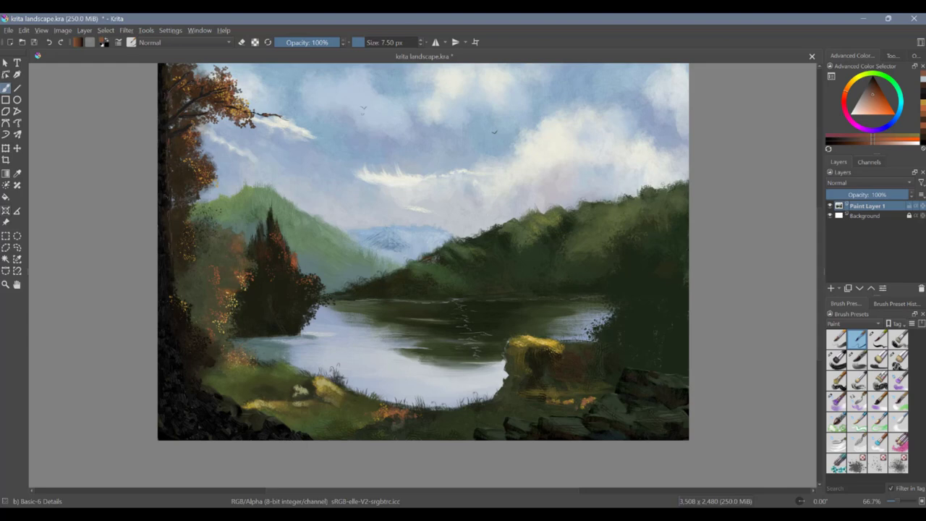
pyautogui.click(897, 340)
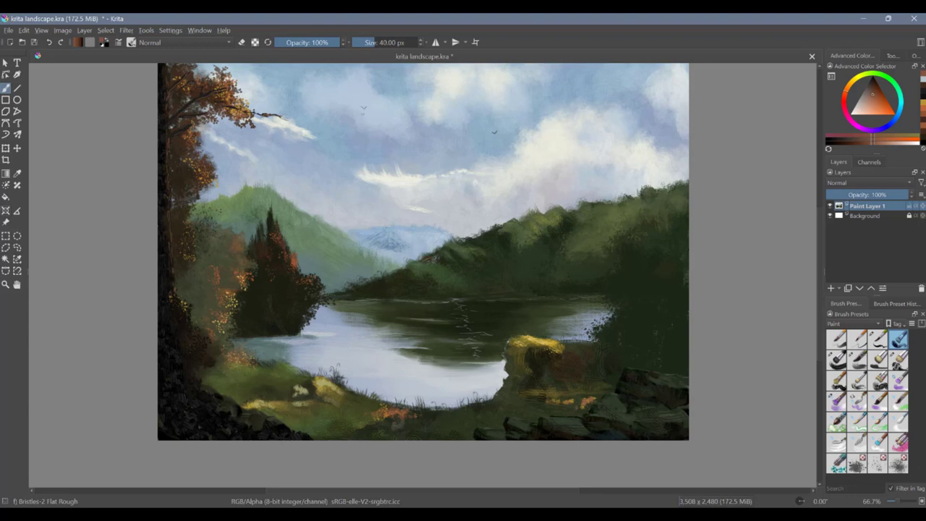
pyautogui.keyDown('ctrl'); pyautogui.click(174, 299); pyautogui.keyUp('ctrl')
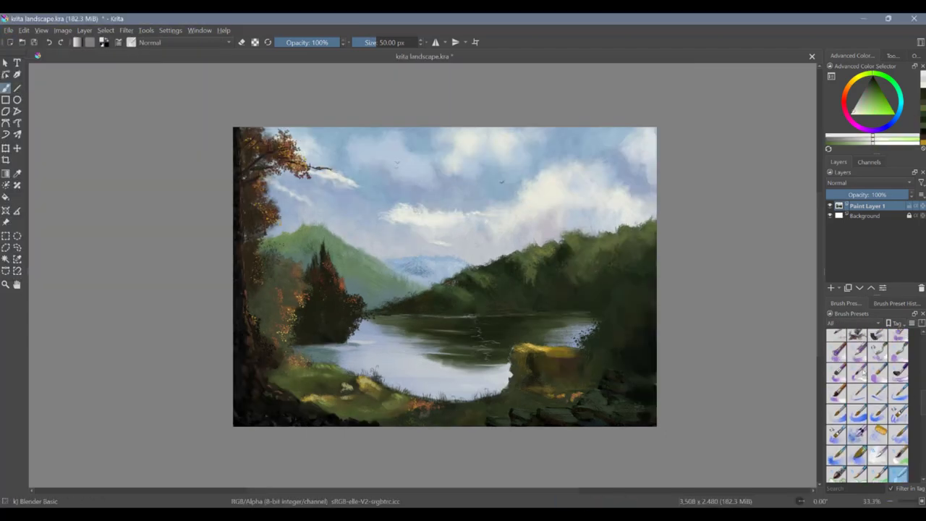
# Step: Paint sampled sky colour over the wispy centre cloud and smooth it with Blender Basic
pyautogui.click(861, 372)
pyautogui.click(878, 371)
pyautogui.keyDown('ctrl'); pyautogui.click(406, 209); pyautogui.keyUp('ctrl')
pyautogui.moveTo(410, 208)
pyautogui.mouseDown()
pyautogui.moveTo(398, 214)
pyautogui.moveTo(423, 223)
pyautogui.moveTo(384, 216)
pyautogui.mouseUp()
pyautogui.moveTo(437, 219)
pyautogui.mouseDown()
pyautogui.moveTo(480, 216)
pyautogui.moveTo(450, 222)
pyautogui.mouseUp()
pyautogui.click(900, 474)
pyautogui.moveTo(460, 217); pyautogui.dragTo(480, 212)
# Step: Cover the rest of the wispy centre cloud with sampled sky tones using the Dry Bristles brush
pyautogui.moveTo(922, 399); pyautogui.dragTo(922, 379)
pyautogui.click(878, 392)
pyautogui.keyDown('ctrl'); pyautogui.click(387, 221); pyautogui.keyUp('ctrl')
pyautogui.moveTo(406, 223)
pyautogui.mouseDown()
pyautogui.moveTo(447, 225)
pyautogui.moveTo(396, 211)
pyautogui.mouseUp()
pyautogui.keyDown('ctrl'); pyautogui.click(461, 206); pyautogui.keyUp('ctrl')
pyautogui.moveTo(474, 217); pyautogui.dragTo(496, 214)
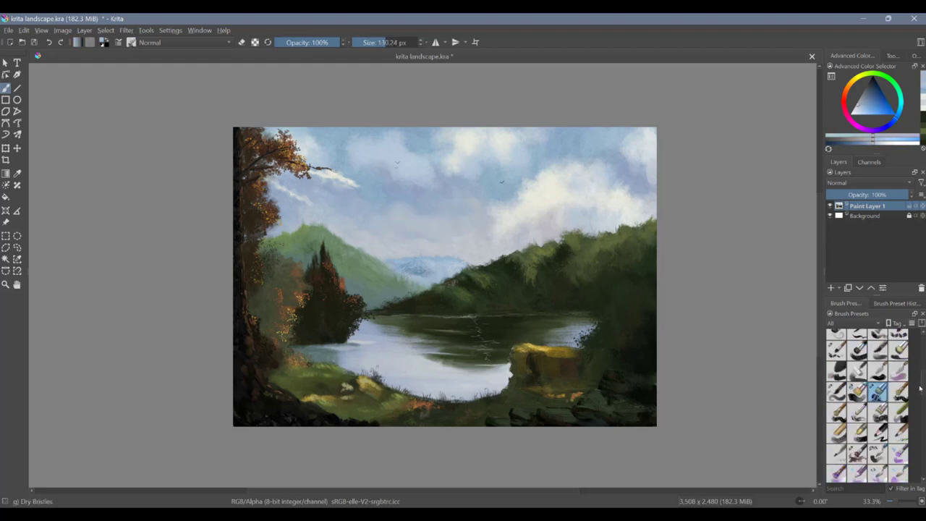
# Step: Blend the repainted centre sky with Dry Bristles Eroded Copy and touch it up with another sampled sky tone
pyautogui.click(837, 412)
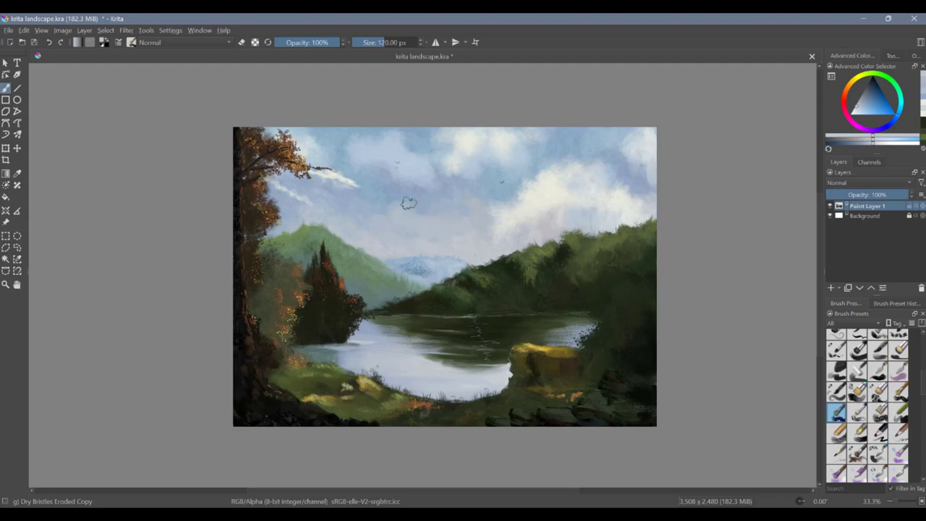
pyautogui.moveTo(400, 211); pyautogui.dragTo(394, 219)
pyautogui.keyDown('ctrl'); pyautogui.click(409, 144); pyautogui.keyUp('ctrl')
pyautogui.moveTo(922, 379); pyautogui.dragTo(922, 392)
pyautogui.click(858, 412)
pyautogui.moveTo(434, 221); pyautogui.dragTo(443, 221)
# Step: Paint a small puffy cloud in the centre sky with white sampled from the large cloud, using Wet Paint Details and Wet Paint
pyautogui.moveTo(451, 226); pyautogui.dragTo(529, 85)
pyautogui.moveTo(462, 196)
pyautogui.mouseDown()
pyautogui.moveTo(559, 152)
pyautogui.moveTo(472, 201)
pyautogui.moveTo(425, 188)
pyautogui.moveTo(407, 207)
pyautogui.mouseUp()
pyautogui.keyDown('ctrl'); pyautogui.click(604, 150); pyautogui.keyUp('ctrl')
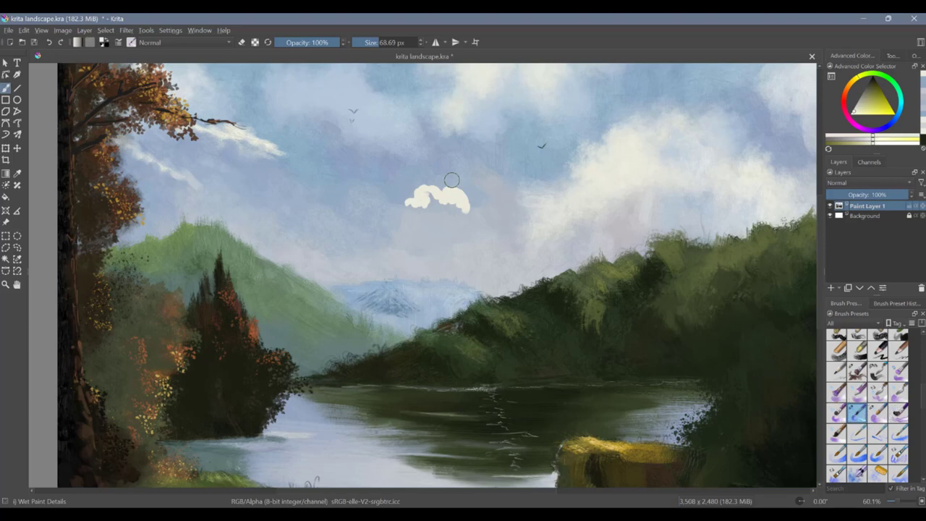
pyautogui.click(837, 412)
pyautogui.moveTo(437, 197)
pyautogui.mouseDown()
pyautogui.moveTo(384, 213)
pyautogui.moveTo(470, 209)
pyautogui.moveTo(495, 196)
pyautogui.mouseUp()
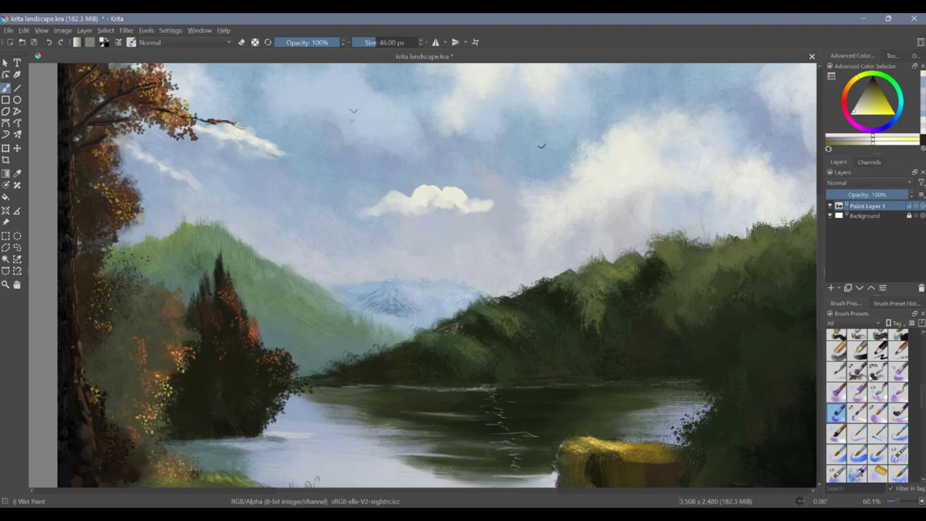
# Step: Add small trailing puffs to the right end of the new centre cloud, starting with Wet Paint Details
pyautogui.press('/')
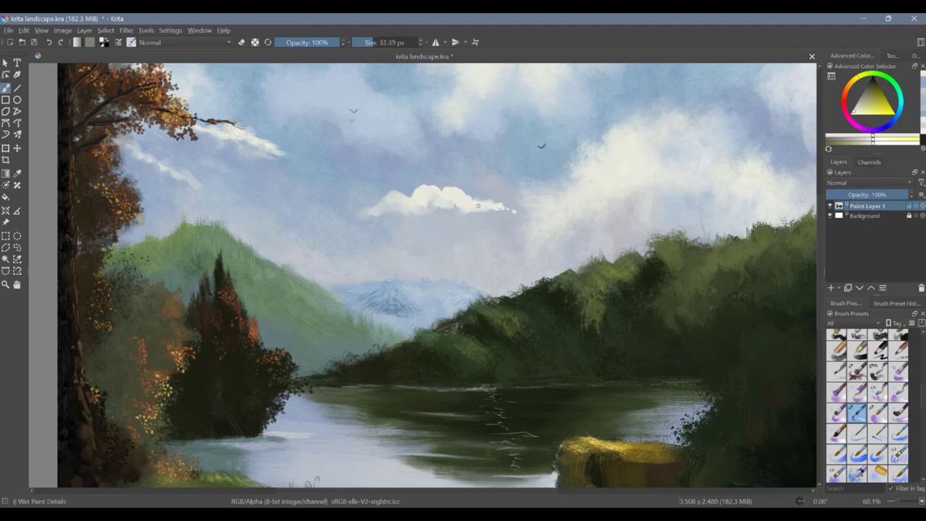
pyautogui.click(879, 414)
pyautogui.moveTo(423, 217)
pyautogui.mouseDown()
pyautogui.moveTo(501, 223)
pyautogui.moveTo(525, 220)
pyautogui.mouseUp()
pyautogui.click(902, 391)
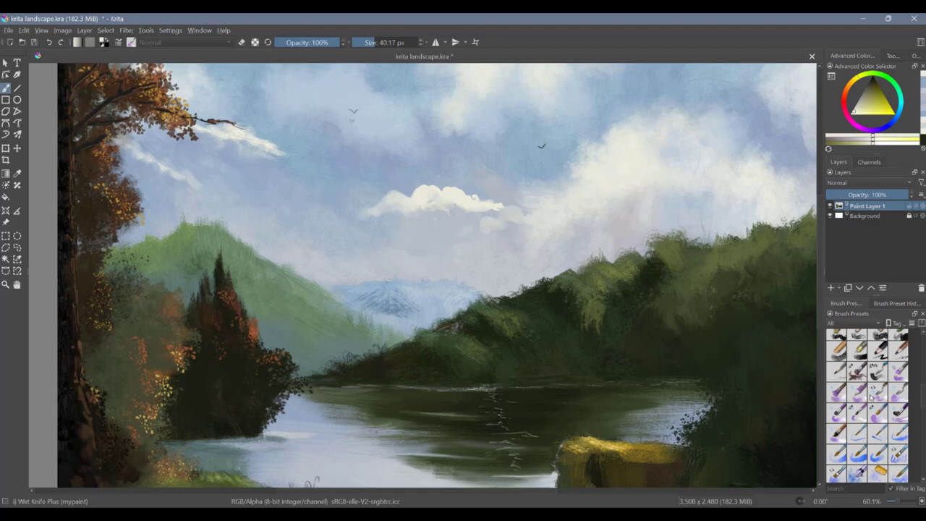
# Step: Paint a second white cloud and nearby highlights above the small centre cloud with Wet Bristles Rough
pyautogui.click(838, 393)
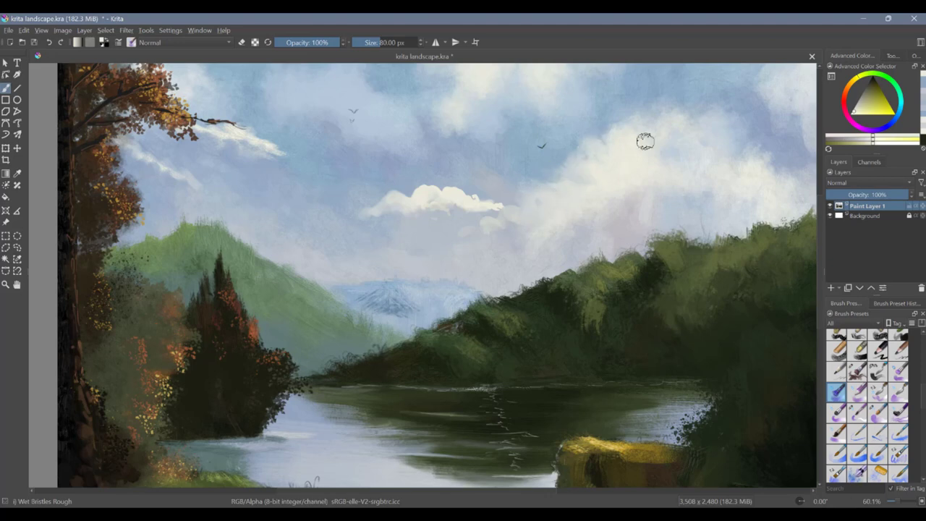
pyautogui.moveTo(474, 114)
pyautogui.mouseDown()
pyautogui.moveTo(505, 116)
pyautogui.moveTo(508, 125)
pyautogui.moveTo(477, 136)
pyautogui.mouseUp()
pyautogui.moveTo(417, 123)
pyautogui.mouseDown()
pyautogui.moveTo(440, 139)
pyautogui.moveTo(387, 162)
pyautogui.moveTo(471, 141)
pyautogui.moveTo(473, 125)
pyautogui.moveTo(368, 156)
pyautogui.moveTo(346, 129)
pyautogui.moveTo(495, 135)
pyautogui.mouseUp()
# Step: Soften the edges of the two centre clouds with Blender Blur, Blender Basic and Blender Knife Edge
pyautogui.scroll(-2, 861, 434)
pyautogui.click(837, 456)
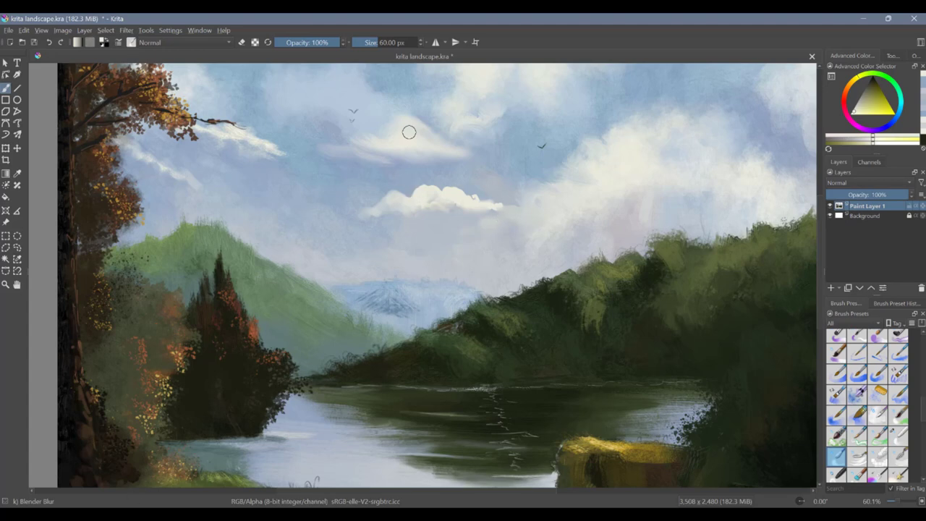
pyautogui.press('/')
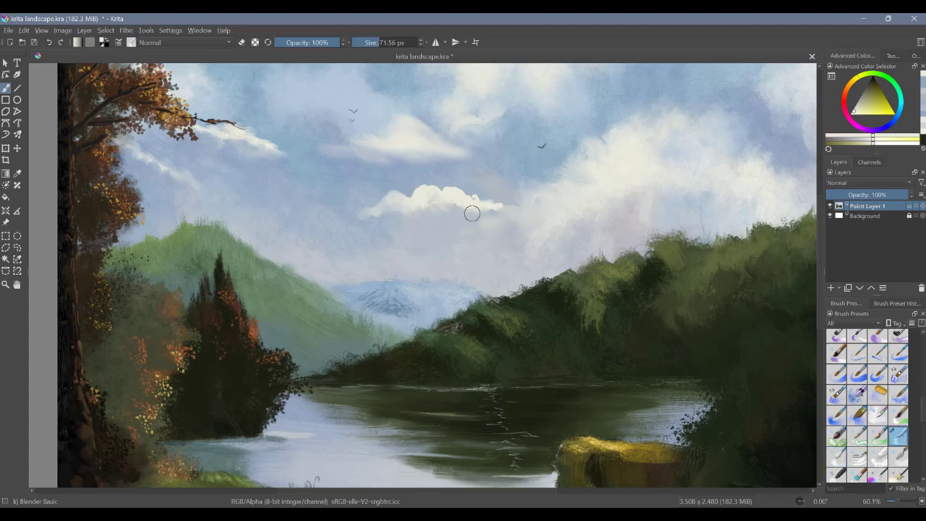
pyautogui.click(857, 456)
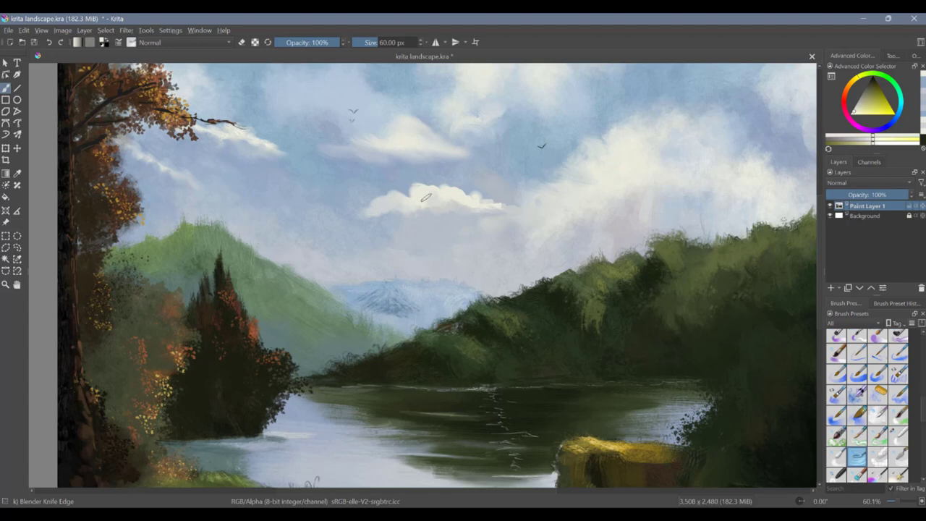
pyautogui.press('/')
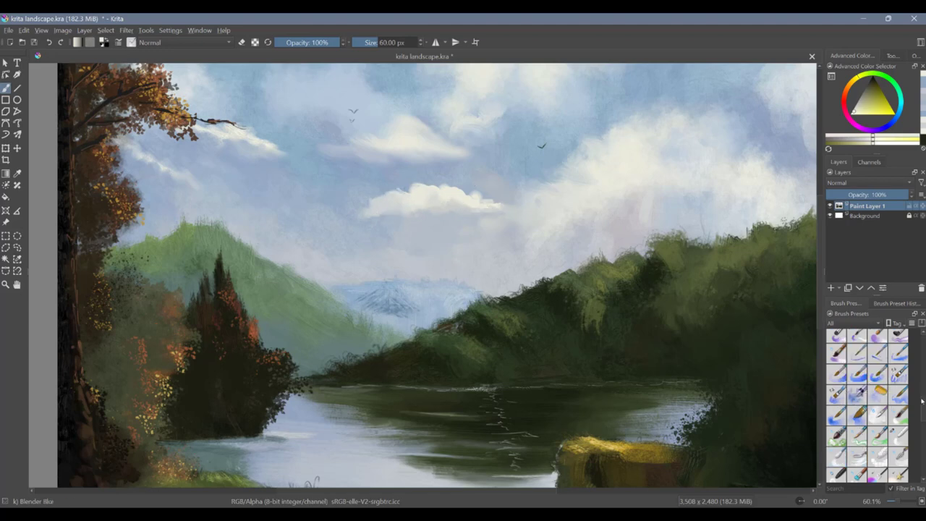
# Step: Paint horizontal wisps off the large cloud's left side and broaden the small centre cloud's left end with Wet Bristles Rough
pyautogui.moveTo(922, 401); pyautogui.dragTo(923, 393)
pyautogui.click(899, 358)
pyautogui.moveTo(574, 152)
pyautogui.mouseDown()
pyautogui.moveTo(590, 169)
pyautogui.moveTo(598, 161)
pyautogui.moveTo(528, 182)
pyautogui.moveTo(571, 188)
pyautogui.mouseUp()
pyautogui.click(838, 379)
pyautogui.moveTo(534, 161); pyautogui.dragTo(588, 143)
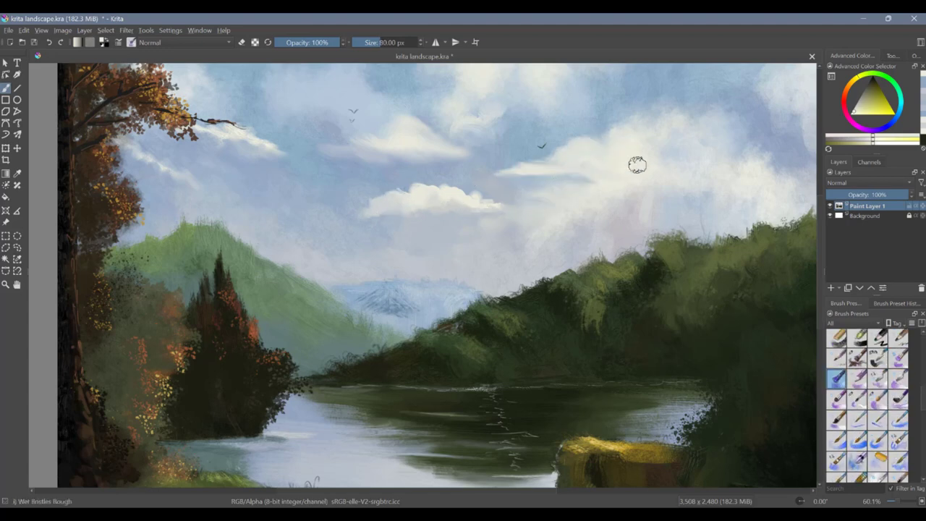
pyautogui.moveTo(621, 178); pyautogui.dragTo(586, 185)
pyautogui.moveTo(410, 212); pyautogui.dragTo(369, 220)
pyautogui.moveTo(411, 182); pyautogui.dragTo(354, 199)
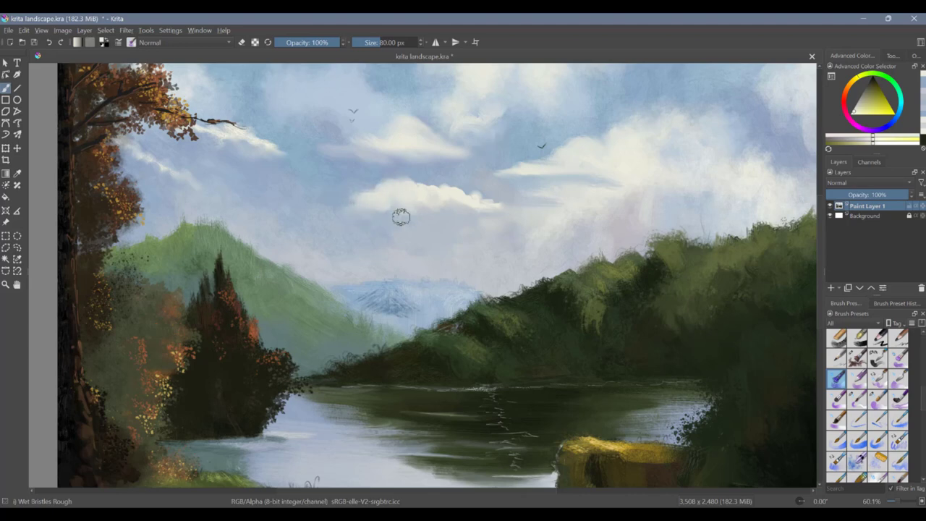
# Step: Reshape the small centre cloud with Wet Bristles Rough, adding a raised white peak and painting out its lower extension in sky colour
pyautogui.moveTo(401, 217)
pyautogui.mouseDown()
pyautogui.moveTo(469, 227)
pyautogui.moveTo(474, 215)
pyautogui.moveTo(428, 225)
pyautogui.moveTo(512, 183)
pyautogui.moveTo(410, 210)
pyautogui.moveTo(435, 239)
pyautogui.moveTo(428, 253)
pyautogui.moveTo(471, 249)
pyautogui.moveTo(413, 241)
pyautogui.mouseUp()
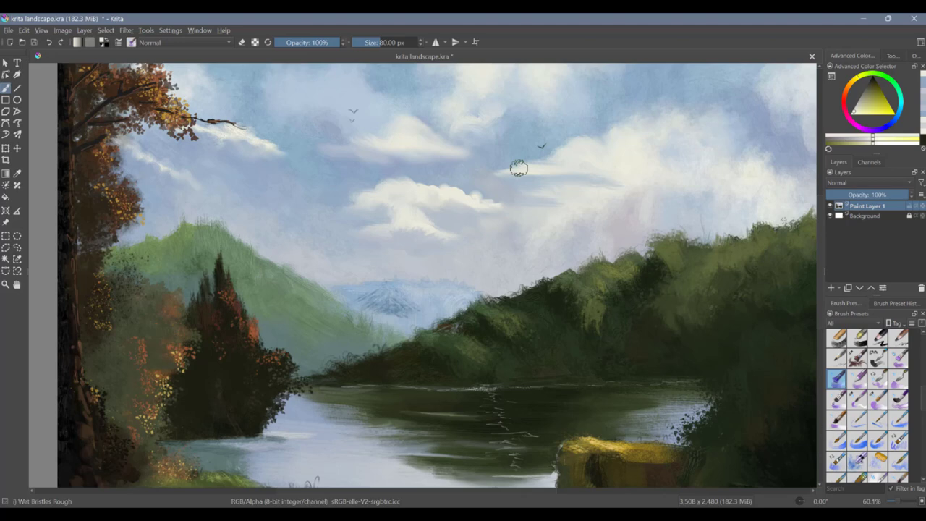
pyautogui.keyDown('ctrl'); pyautogui.click(546, 123); pyautogui.keyUp('ctrl')
pyautogui.moveTo(437, 230)
pyautogui.mouseDown()
pyautogui.moveTo(389, 217)
pyautogui.moveTo(479, 212)
pyautogui.moveTo(371, 210)
pyautogui.moveTo(422, 206)
pyautogui.mouseUp()
pyautogui.keyDown('ctrl'); pyautogui.click(371, 210); pyautogui.keyUp('ctrl')
pyautogui.moveTo(517, 259); pyautogui.dragTo(516, 275)
# Step: Try painting dark and golden dabs over the large foreground tree's foliage with the Multibrush Tool
pyautogui.press('q')
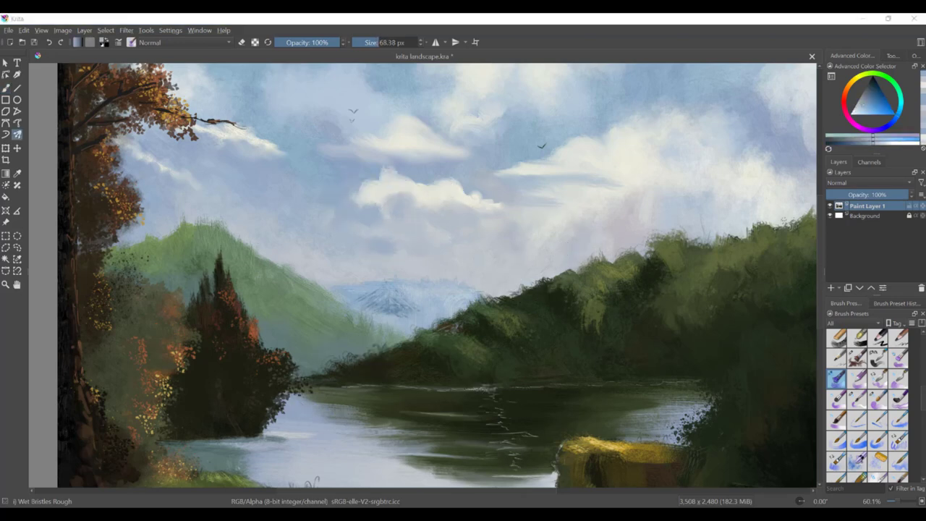
pyautogui.scroll(-2, 516, 275)
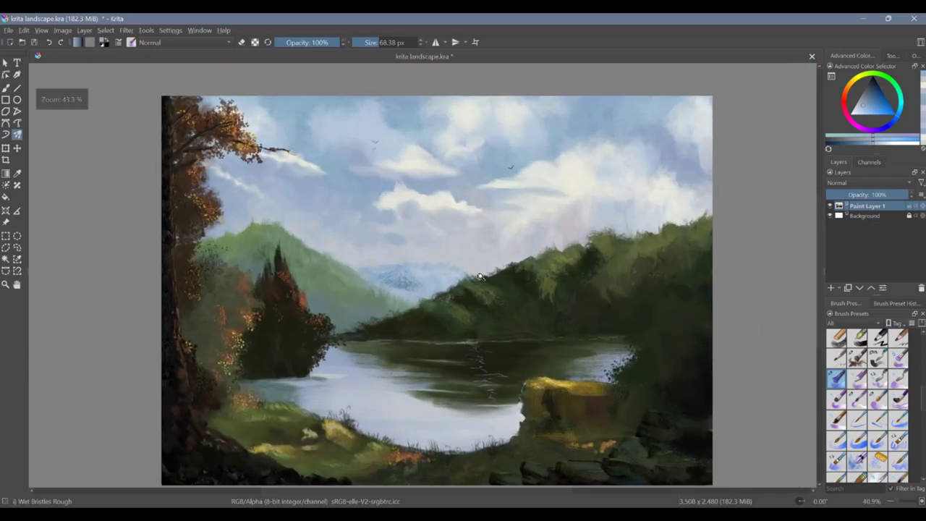
pyautogui.scroll(1, 480, 277)
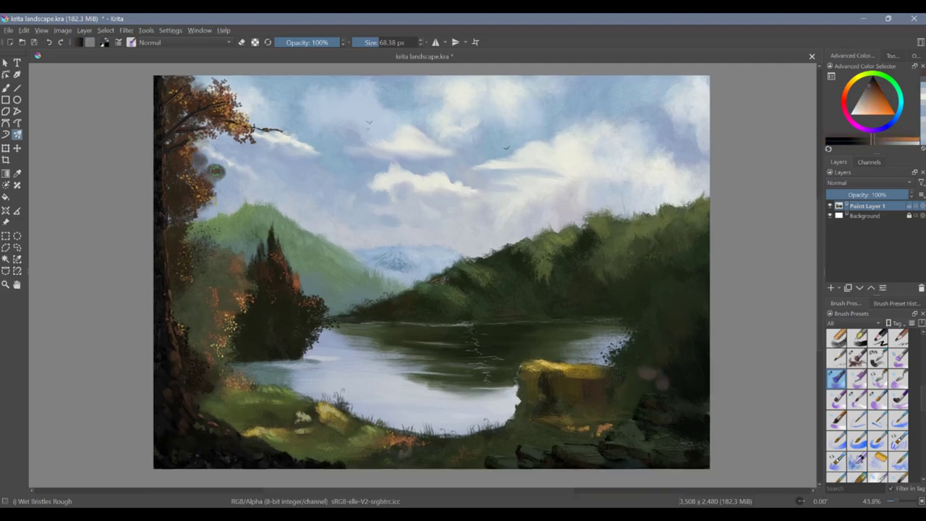
pyautogui.keyDown('ctrl'); pyautogui.click(190, 176); pyautogui.keyUp('ctrl')
pyautogui.moveTo(186, 185); pyautogui.dragTo(191, 199)
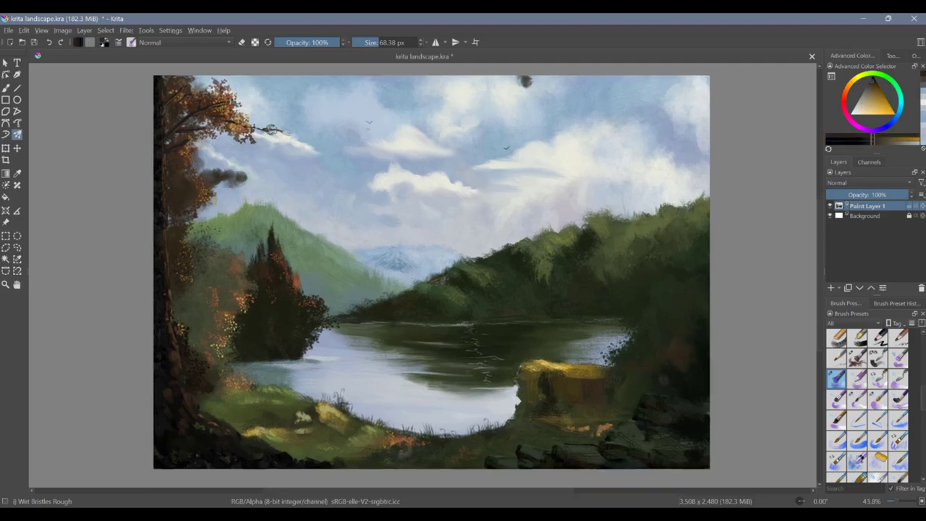
pyautogui.keyDown('ctrl'); pyautogui.click(207, 174); pyautogui.keyUp('ctrl')
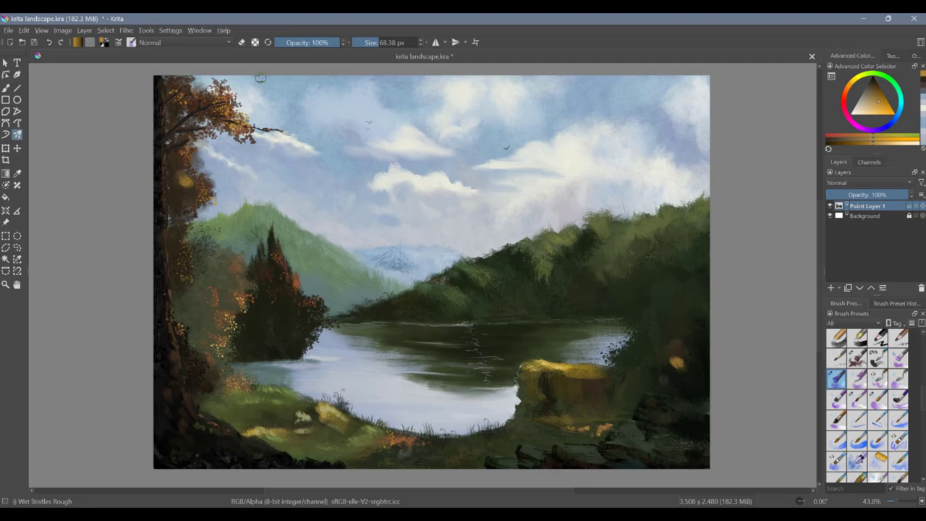
pyautogui.keyDown('ctrl'); pyautogui.click(288, 308); pyautogui.keyUp('ctrl')
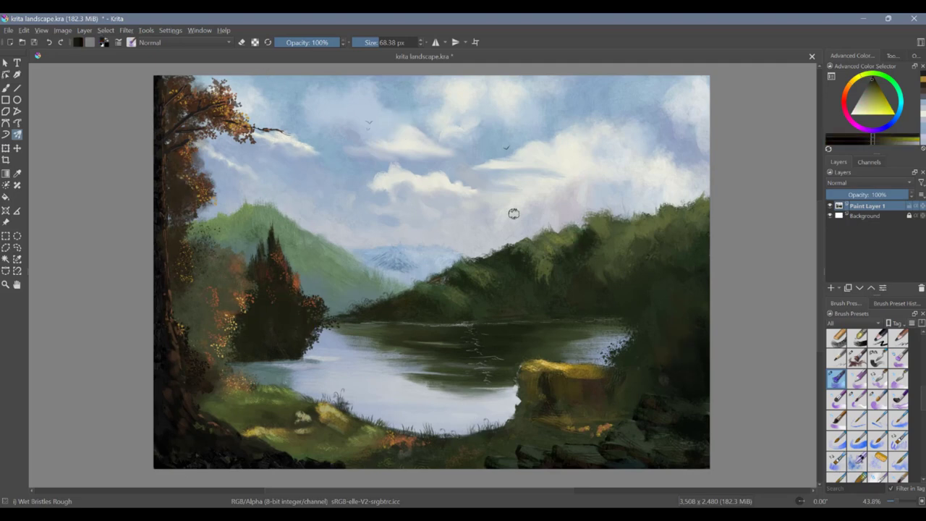
pyautogui.click(17, 135)
# Step: Rework the left-shore conifer and the grassy bank below it with sampled dark tones using the freehand brush and Wet Bristles Rough
pyautogui.press('b')
pyautogui.keyDown('ctrl'); pyautogui.click(266, 270); pyautogui.keyUp('ctrl')
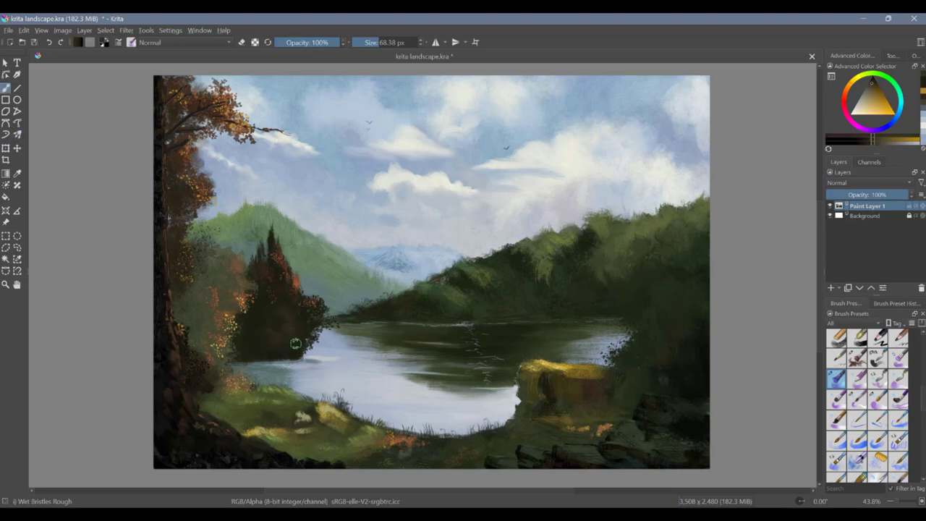
pyautogui.keyDown('ctrl'); pyautogui.click(283, 350); pyautogui.keyUp('ctrl')
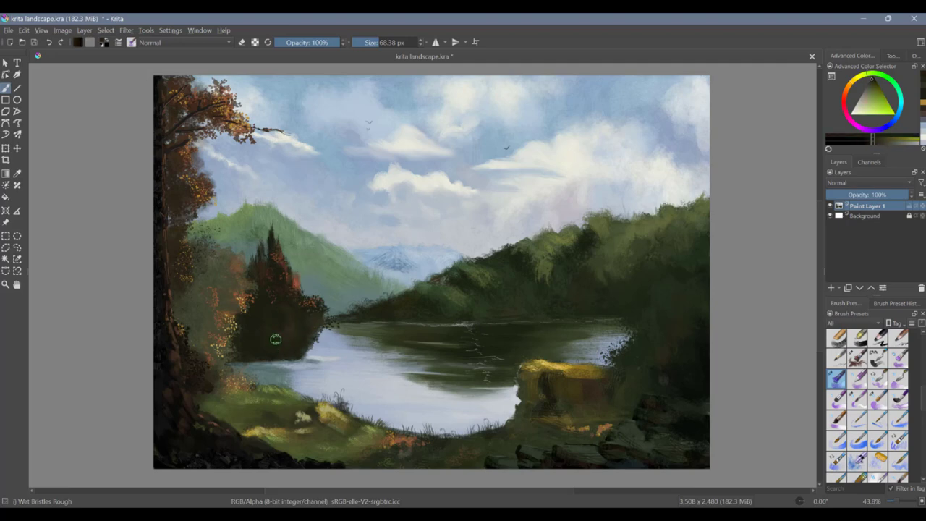
pyautogui.keyDown('ctrl'); pyautogui.click(280, 414); pyautogui.keyUp('ctrl')
pyautogui.keyDown('ctrl'); pyautogui.click(247, 419); pyautogui.keyUp('ctrl')
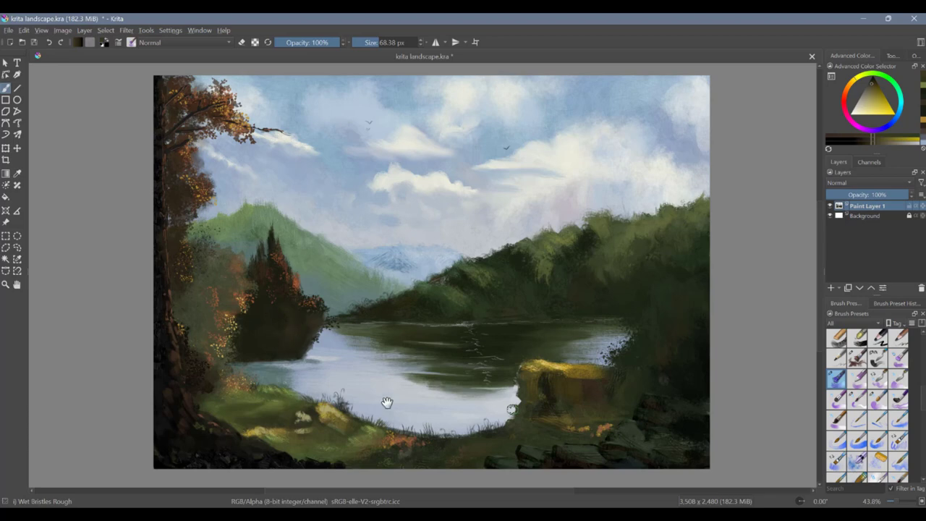
# Step: Repaint the yellow boulder's top and front with sampled golden and dark tones in Wet Bristles Rough, undoing the last three strokes
pyautogui.keyDown('ctrl'); pyautogui.click(576, 366); pyautogui.keyUp('ctrl')
pyautogui.keyDown('ctrl'); pyautogui.click(548, 391); pyautogui.keyUp('ctrl')
pyautogui.moveTo(566, 375)
pyautogui.mouseDown()
pyautogui.moveTo(540, 376)
pyautogui.moveTo(576, 399)
pyautogui.moveTo(607, 383)
pyautogui.mouseUp()
pyautogui.keyDown('ctrl'); pyautogui.click(573, 378); pyautogui.keyUp('ctrl')
pyautogui.keyDown('ctrl'); pyautogui.click(612, 396); pyautogui.keyUp('ctrl')
pyautogui.moveTo(579, 398)
pyautogui.mouseDown()
pyautogui.moveTo(608, 389)
pyautogui.moveTo(590, 378)
pyautogui.mouseUp()
pyautogui.moveTo(573, 386)
pyautogui.mouseDown()
pyautogui.moveTo(586, 388)
pyautogui.moveTo(576, 381)
pyautogui.mouseUp()
pyautogui.hotkey('ctrl', 'z')
pyautogui.hotkey('ctrl', 'z')
pyautogui.hotkey('ctrl', 'z')
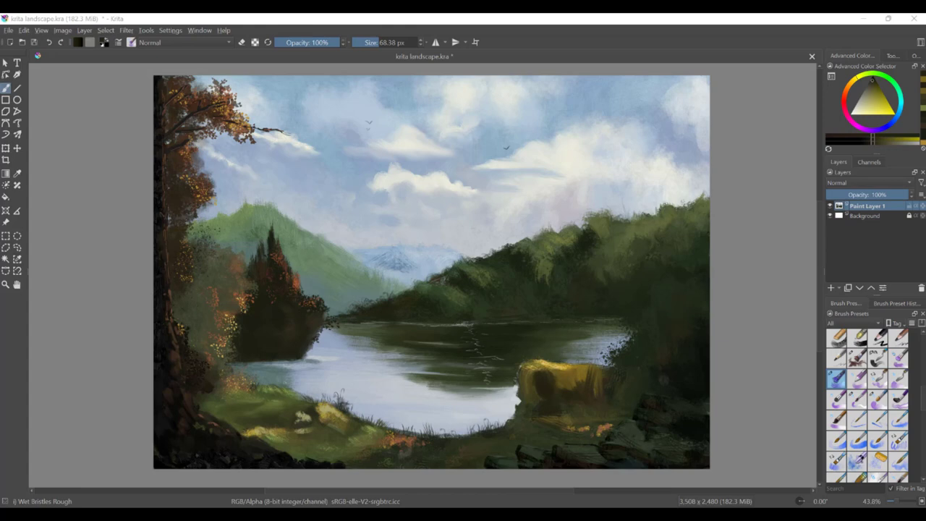
# Step: Texture the boulder's shaded right side and golden rim with RGBA brushes such as RGBA 03 Rake
pyautogui.click(862, 417)
pyautogui.click(837, 360)
pyautogui.moveTo(611, 369)
pyautogui.mouseDown()
pyautogui.moveTo(598, 402)
pyautogui.moveTo(578, 409)
pyautogui.moveTo(592, 419)
pyautogui.mouseUp()
pyautogui.click(898, 339)
pyautogui.click(878, 339)
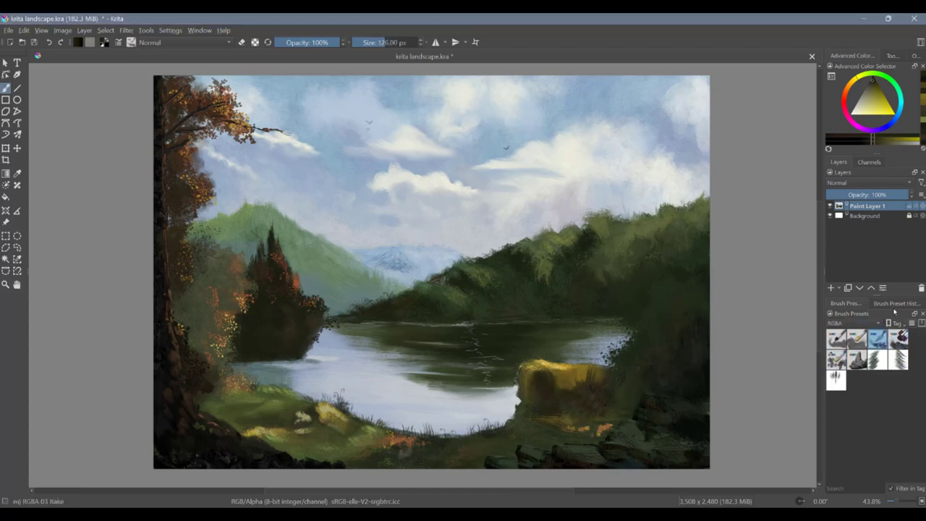
pyautogui.click(877, 360)
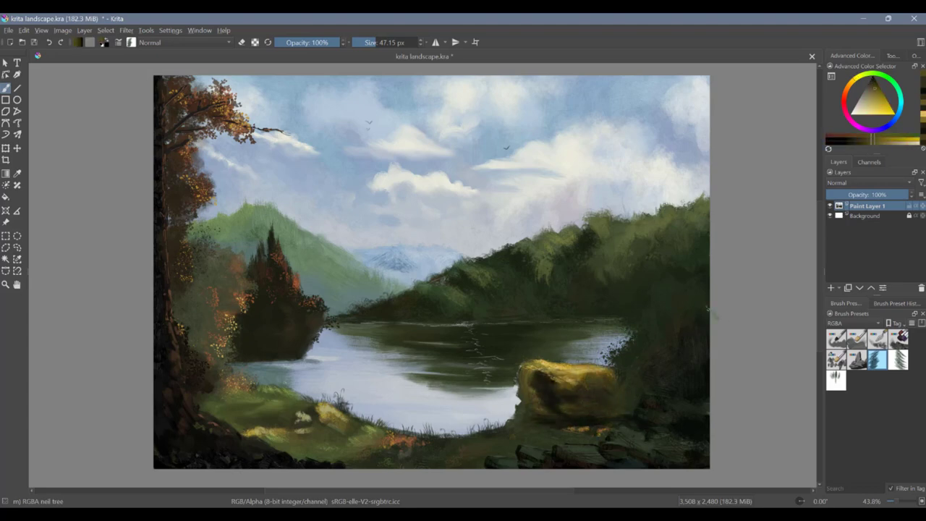
# Step: Paint a dark evergreen on the right bank beside the boulder with RGBA neil tree and RGBA neil tree Copy
pyautogui.keyDown('ctrl'); pyautogui.click(656, 298); pyautogui.keyUp('ctrl')
pyautogui.moveTo(655, 297)
pyautogui.mouseDown()
pyautogui.moveTo(639, 316)
pyautogui.moveTo(663, 314)
pyautogui.moveTo(660, 339)
pyautogui.mouseUp()
pyautogui.moveTo(641, 352)
pyautogui.mouseDown()
pyautogui.moveTo(641, 327)
pyautogui.moveTo(661, 340)
pyautogui.moveTo(634, 372)
pyautogui.moveTo(649, 365)
pyautogui.moveTo(659, 414)
pyautogui.mouseUp()
pyautogui.click(898, 359)
pyautogui.moveTo(667, 313)
pyautogui.mouseDown()
pyautogui.moveTo(666, 351)
pyautogui.moveTo(679, 358)
pyautogui.moveTo(678, 383)
pyautogui.mouseUp()
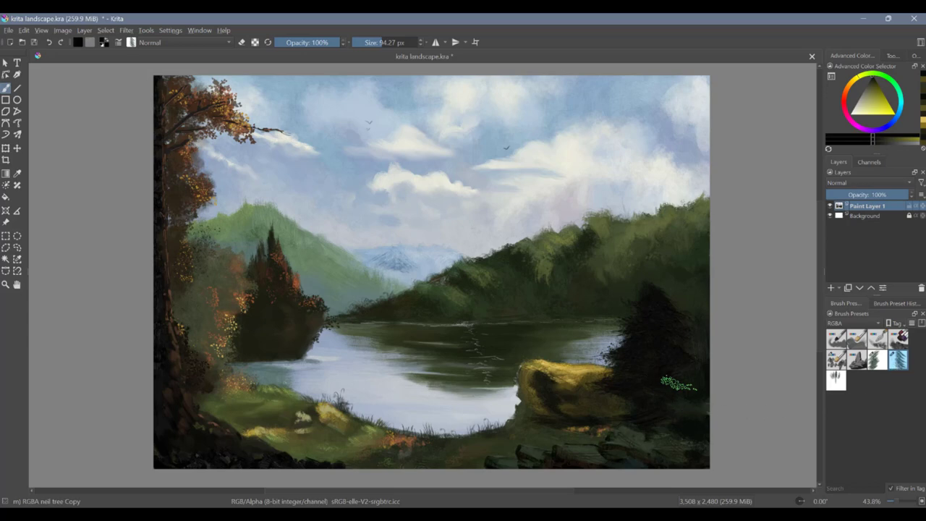
pyautogui.keyDown('ctrl'); pyautogui.click(587, 302); pyautogui.keyUp('ctrl')
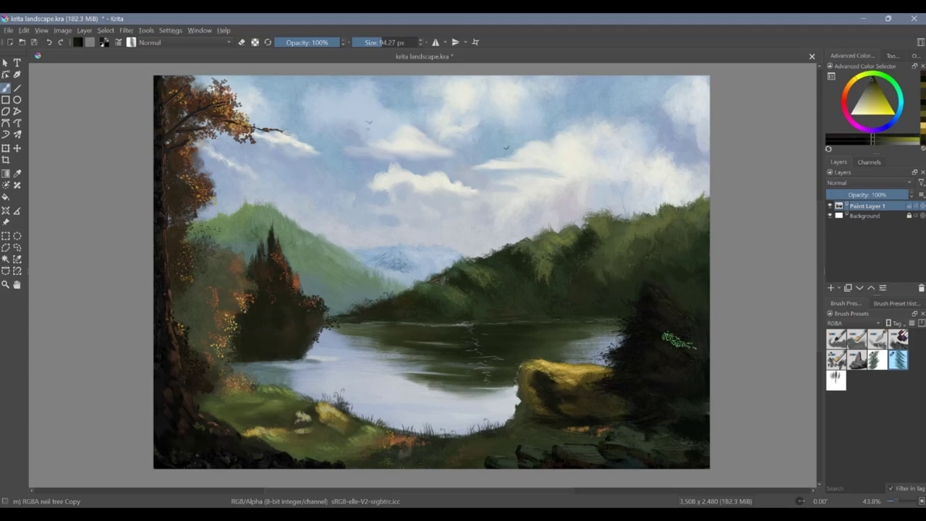
pyautogui.click(878, 360)
pyautogui.moveTo(651, 340); pyautogui.dragTo(602, 362)
pyautogui.click(857, 339)
pyautogui.click(878, 339)
pyautogui.click(853, 324)
pyautogui.click(856, 401)
pyautogui.click(898, 401)
pyautogui.click(837, 442)
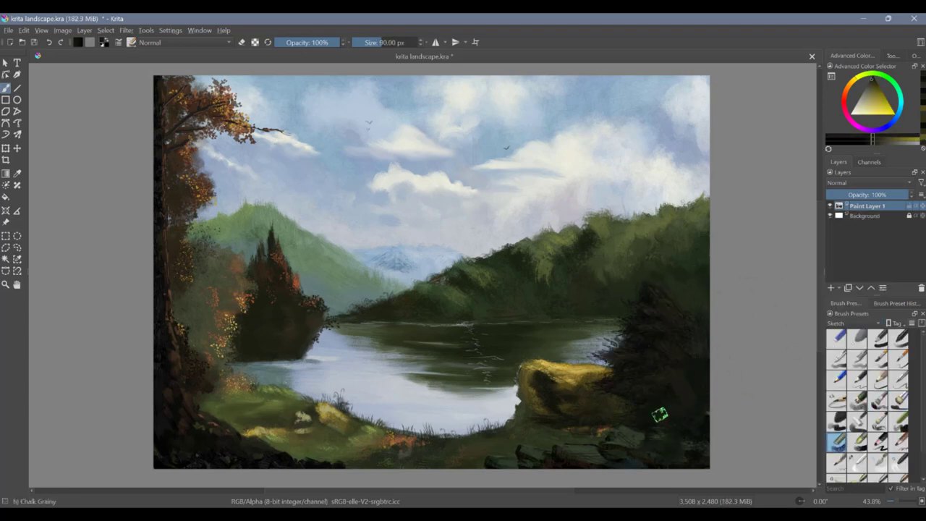
pyautogui.click(857, 401)
# Step: Dab orange and yellow leaf clusters onto the top of the right-bank evergreen with Texture Random Particles
pyautogui.click(854, 323)
pyautogui.click(846, 337)
pyautogui.click(837, 380)
pyautogui.moveTo(662, 287)
pyautogui.mouseDown()
pyautogui.moveTo(678, 317)
pyautogui.moveTo(661, 299)
pyautogui.mouseUp()
pyautogui.click(118, 45)
pyautogui.click(652, 99)
pyautogui.click(849, 85)
pyautogui.click(845, 97)
pyautogui.click(883, 107)
pyautogui.click(851, 82)
pyautogui.click(872, 112)
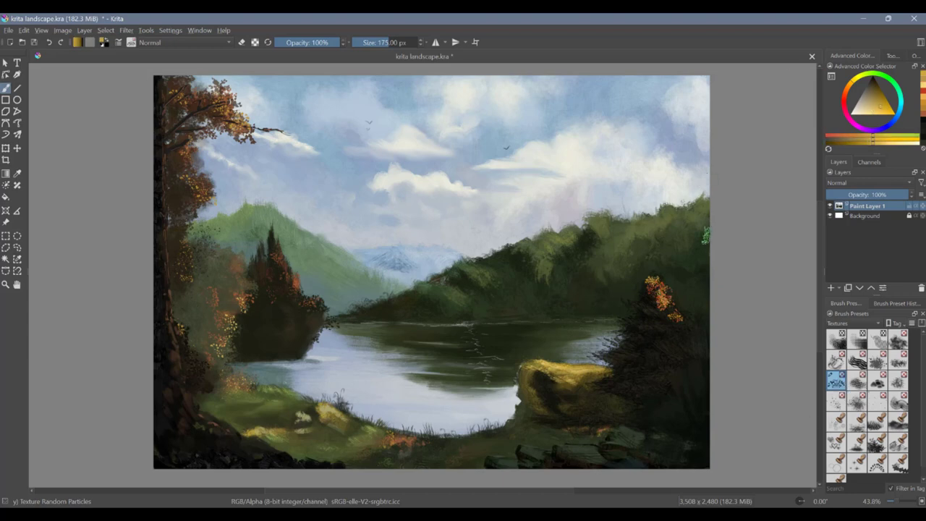
# Step: Add dark grass along the central foreground bank with Stamp Grass Patch in a sampled colour
pyautogui.click(857, 421)
pyautogui.press('d')
pyautogui.click(898, 421)
pyautogui.keyDown('ctrl'); pyautogui.click(376, 434); pyautogui.keyUp('ctrl')
pyautogui.moveTo(348, 442); pyautogui.dragTo(408, 442)
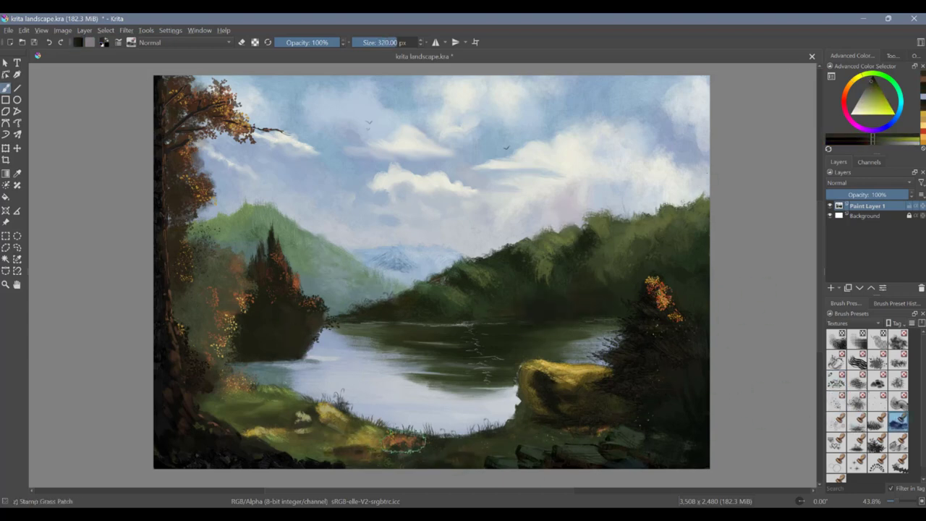
# Step: Dab sampled orange and red foliage on the left side of the right-bank evergreen with Texture Snow Pile
pyautogui.click(878, 381)
pyautogui.keyDown('ctrl'); pyautogui.click(659, 293); pyautogui.keyUp('ctrl')
pyautogui.click(636, 316)
pyautogui.keyDown('ctrl'); pyautogui.click(655, 282); pyautogui.keyUp('ctrl')
pyautogui.click(631, 341)
pyautogui.keyDown('ctrl'); pyautogui.click(628, 349); pyautogui.keyUp('ctrl')
# Step: Paint orange and dark branches down the evergreen's lake side to the boulder with RGBA neil tree
pyautogui.click(854, 323)
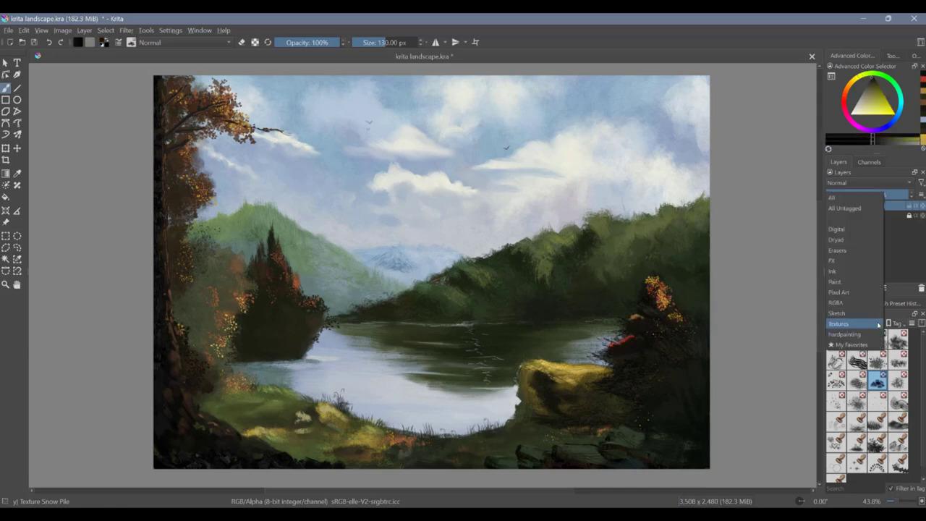
pyautogui.click(853, 303)
pyautogui.click(878, 360)
pyautogui.keyDown('ctrl'); pyautogui.click(631, 340); pyautogui.keyUp('ctrl')
pyautogui.keyDown('ctrl'); pyautogui.click(644, 343); pyautogui.keyUp('ctrl')
pyautogui.moveTo(637, 338)
pyautogui.mouseDown()
pyautogui.moveTo(601, 355)
pyautogui.moveTo(582, 389)
pyautogui.moveTo(601, 390)
pyautogui.mouseUp()
pyautogui.keyDown('ctrl'); pyautogui.click(631, 339); pyautogui.keyUp('ctrl')
pyautogui.keyDown('ctrl'); pyautogui.click(657, 289); pyautogui.keyUp('ctrl')
pyautogui.keyDown('ctrl'); pyautogui.click(637, 369); pyautogui.keyUp('ctrl')
pyautogui.moveTo(632, 360); pyautogui.dragTo(643, 353)
pyautogui.moveTo(642, 326); pyautogui.dragTo(650, 323)
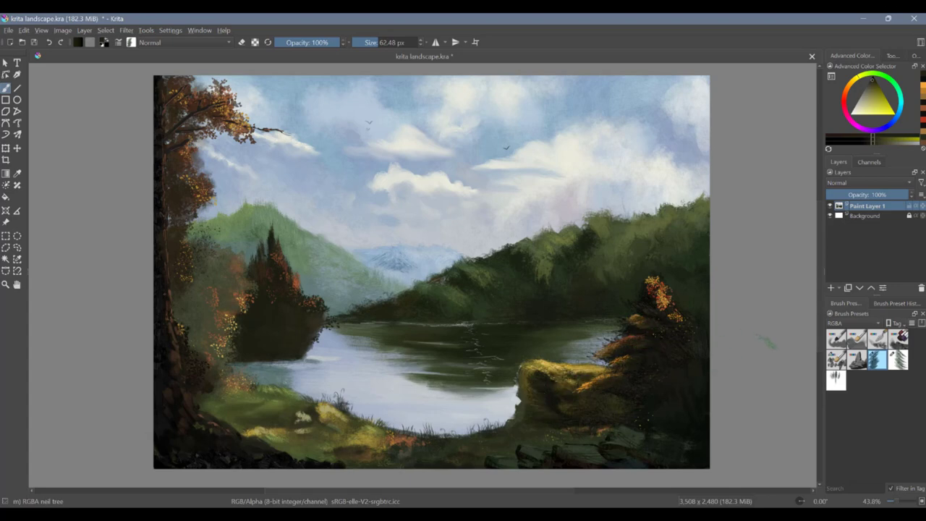
# Step: Tone down the evergreen's orange lake-side branches by brushing sampled dark tones over them with RGBA neil tree
pyautogui.keyDown('ctrl'); pyautogui.click(554, 426); pyautogui.keyUp('ctrl')
pyautogui.moveTo(635, 379); pyautogui.dragTo(645, 400)
pyautogui.keyDown('ctrl'); pyautogui.click(645, 326); pyautogui.keyUp('ctrl')
pyautogui.moveTo(640, 322)
pyautogui.mouseDown()
pyautogui.moveTo(648, 331)
pyautogui.moveTo(602, 362)
pyautogui.moveTo(586, 388)
pyautogui.mouseUp()
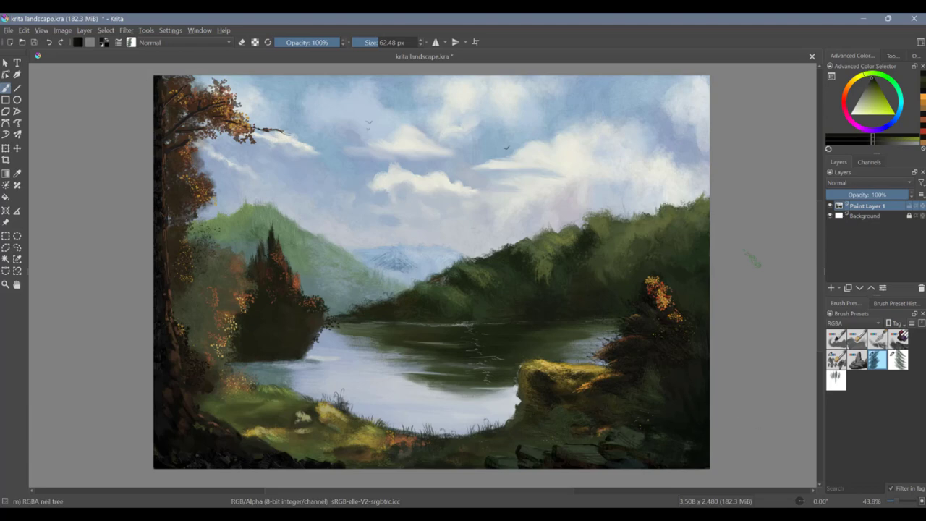
# Step: Paint orange foliage on the ground below the evergreen, and break up its bright upper leaf cluster with dark strokes
pyautogui.keyDown('ctrl'); pyautogui.click(659, 293); pyautogui.keyUp('ctrl')
pyautogui.moveTo(605, 419); pyautogui.dragTo(641, 420)
pyautogui.keyDown('ctrl'); pyautogui.click(704, 350); pyautogui.keyUp('ctrl')
pyautogui.keyDown('ctrl'); pyautogui.click(684, 334); pyautogui.keyUp('ctrl')
pyautogui.moveTo(660, 286); pyautogui.dragTo(657, 308)
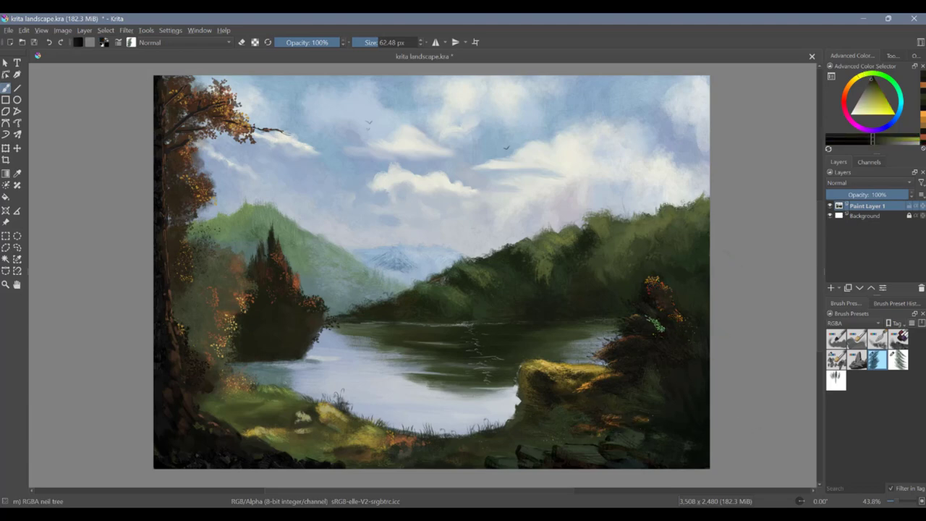
# Step: Paint a dark pointed top onto the right-bank evergreen with RGBA neil tree top
pyautogui.click(836, 380)
pyautogui.keyDown('ctrl'); pyautogui.click(643, 323); pyautogui.keyUp('ctrl')
pyautogui.moveTo(655, 263); pyautogui.dragTo(643, 322)
pyautogui.scroll(2, 878, 324)
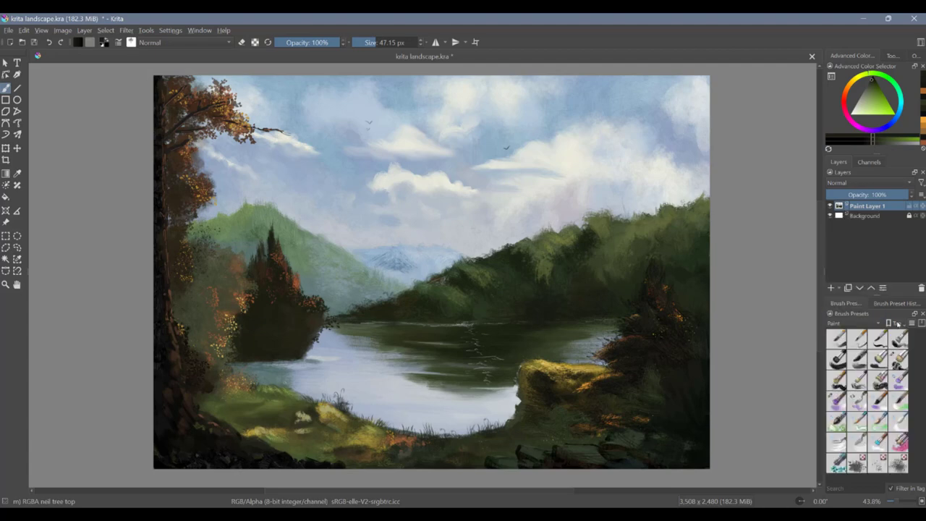
# Step: Paint thin dark bare branches rising above the evergreen and reaching out over the hill with Bristles-1 Details
pyautogui.click(857, 400)
pyautogui.click(877, 338)
pyautogui.moveTo(613, 186); pyautogui.dragTo(649, 259)
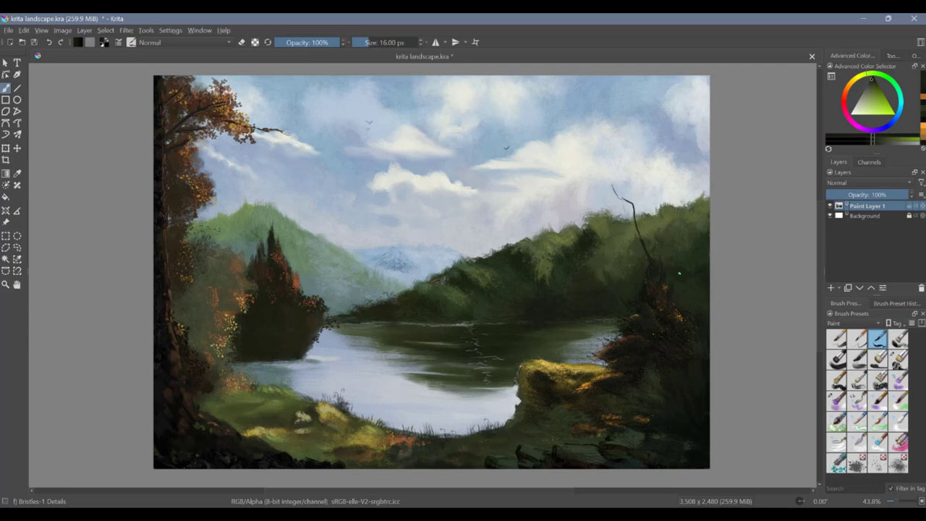
pyautogui.moveTo(642, 133); pyautogui.dragTo(655, 190)
pyautogui.moveTo(664, 154); pyautogui.dragTo(659, 177)
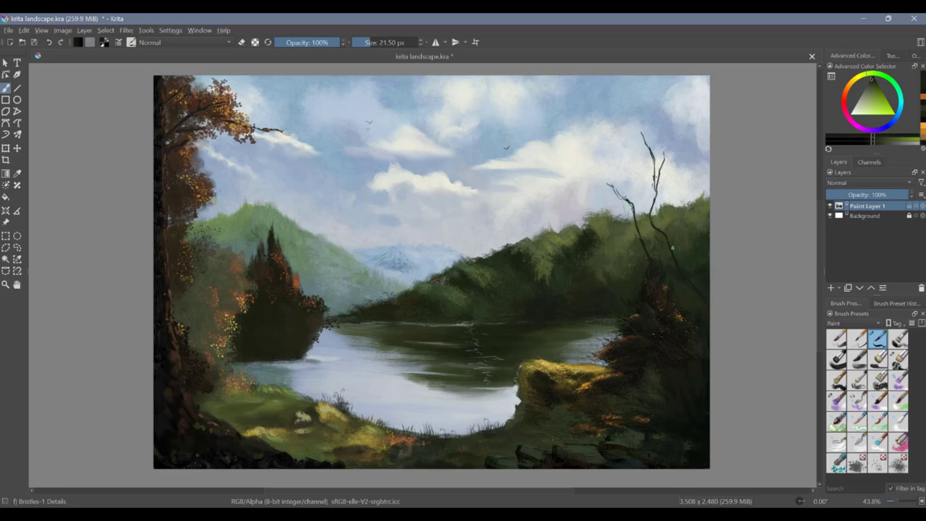
pyautogui.moveTo(635, 236); pyautogui.dragTo(583, 204)
pyautogui.moveTo(609, 216); pyautogui.dragTo(567, 198)
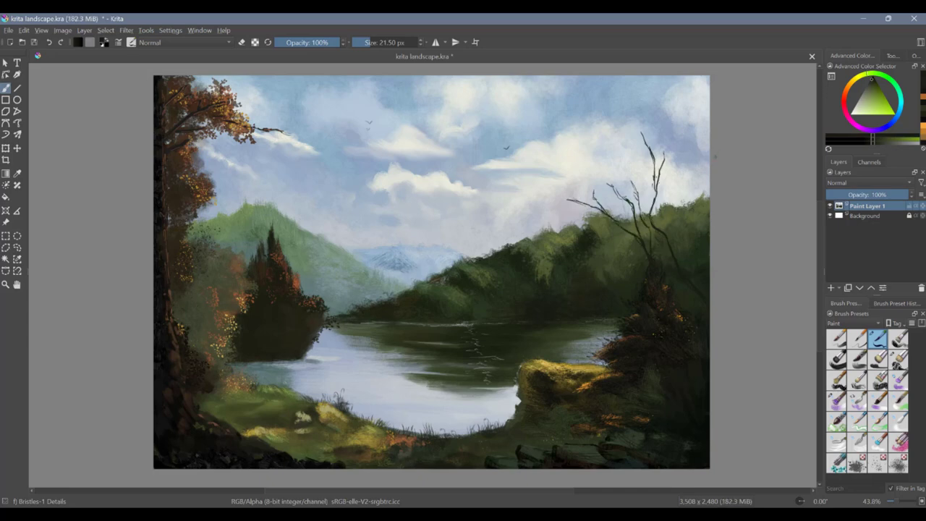
# Step: Paint dark red foliage clumps on the tips of the bare branches above the right-bank evergreen
pyautogui.click(858, 380)
pyautogui.click(837, 380)
pyautogui.click(845, 94)
pyautogui.click(874, 87)
pyautogui.moveTo(627, 183); pyautogui.dragTo(559, 205)
pyautogui.moveTo(640, 117); pyautogui.dragTo(647, 144)
pyautogui.moveTo(667, 146)
pyautogui.mouseDown()
pyautogui.moveTo(670, 156)
pyautogui.moveTo(576, 185)
pyautogui.moveTo(554, 204)
pyautogui.mouseUp()
# Step: Build up the dark red foliage clumps, especially the topmost one, starting with Wet Bristles Rough
pyautogui.click(858, 381)
pyautogui.click(837, 401)
pyautogui.moveTo(637, 113); pyautogui.dragTo(640, 137)
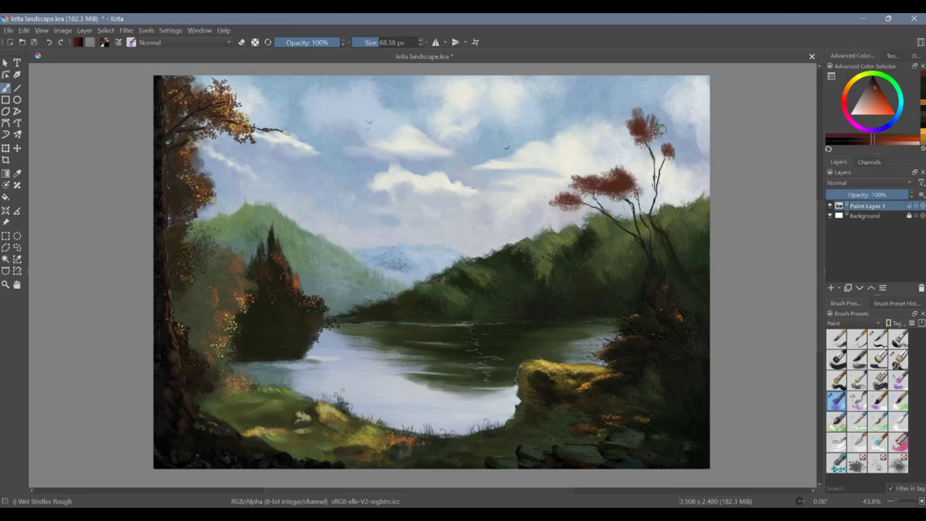
pyautogui.moveTo(661, 129); pyautogui.dragTo(638, 130)
pyautogui.click(899, 359)
pyautogui.moveTo(647, 219)
pyautogui.mouseDown()
pyautogui.moveTo(642, 189)
pyautogui.moveTo(599, 178)
pyautogui.mouseUp()
# Step: Speckle the red clumps with orange and yellow leaves using Texture Large Splat, and touch up the smallest clump with Dry Brushing
pyautogui.click(858, 464)
pyautogui.click(851, 86)
pyautogui.click(857, 81)
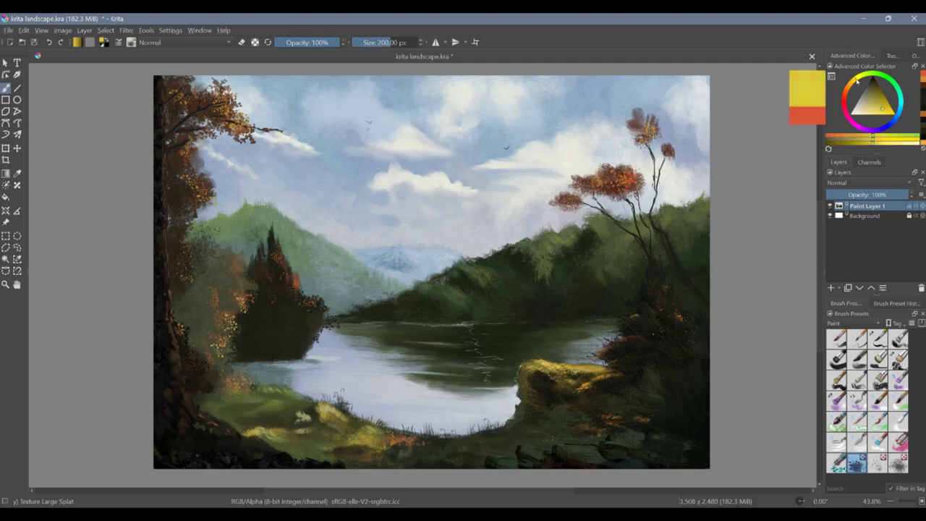
pyautogui.moveTo(660, 125); pyautogui.dragTo(641, 131)
pyautogui.moveTo(631, 175); pyautogui.dragTo(566, 202)
pyautogui.click(857, 380)
pyautogui.click(668, 149)
pyautogui.keyDown('ctrl'); pyautogui.click(617, 177); pyautogui.keyUp('ctrl')
# Step: Thicken the dark lower branches beneath the red foliage with RGBA neil tree and RGBA 02 Thickpaint
pyautogui.click(854, 324)
pyautogui.click(846, 343)
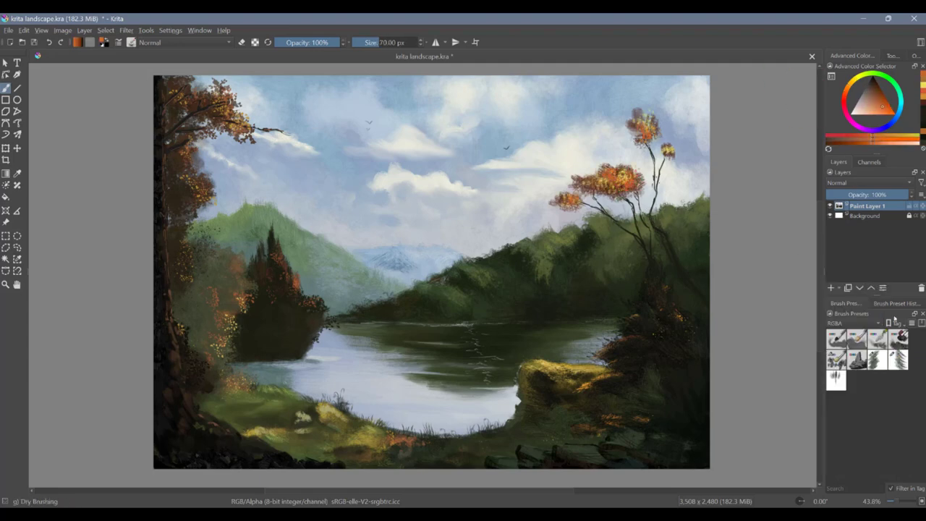
pyautogui.click(877, 359)
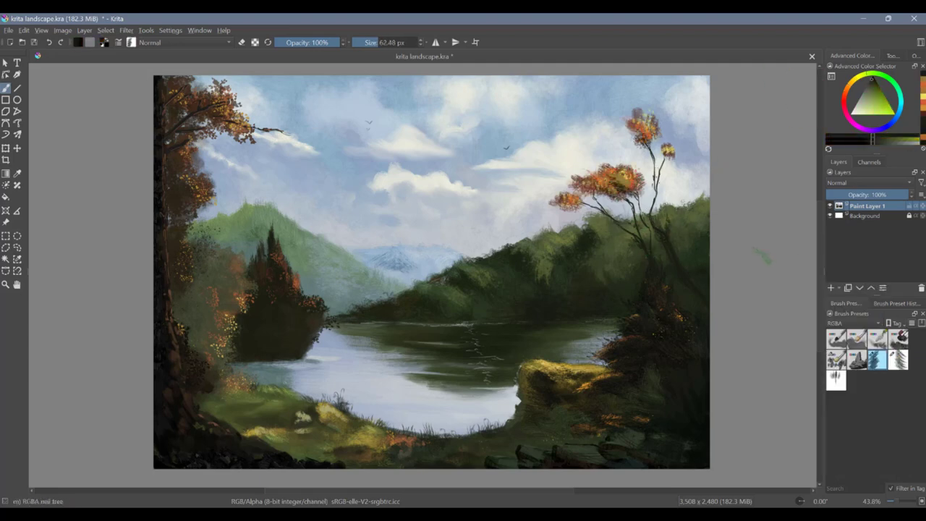
pyautogui.click(836, 340)
pyautogui.click(857, 339)
pyautogui.moveTo(651, 198); pyautogui.dragTo(642, 197)
# Step: Add sampled dark brown detail along the upright branch and a twig beside the largest clump with Bristles-1 Details
pyautogui.keyDown('ctrl'); pyautogui.click(629, 336); pyautogui.keyUp('ctrl')
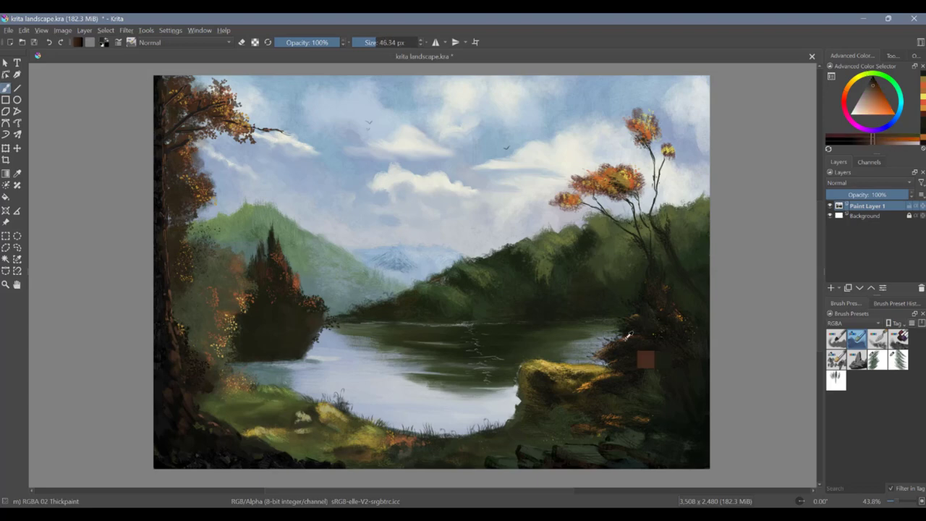
pyautogui.click(854, 323)
pyautogui.click(861, 303)
pyautogui.click(878, 340)
pyautogui.moveTo(654, 155); pyautogui.dragTo(653, 215)
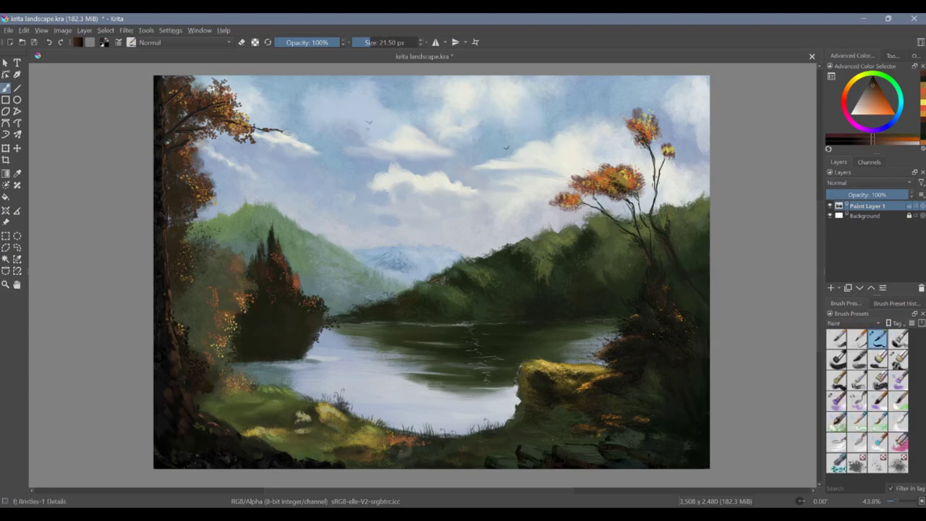
pyautogui.moveTo(625, 184); pyautogui.dragTo(567, 178)
# Step: Try adding foliage beside the largest red clump with Stamp Stylised Tree
pyautogui.click(857, 381)
pyautogui.click(837, 381)
pyautogui.click(877, 324)
pyautogui.click(840, 355)
pyautogui.click(878, 463)
pyautogui.click(583, 167)
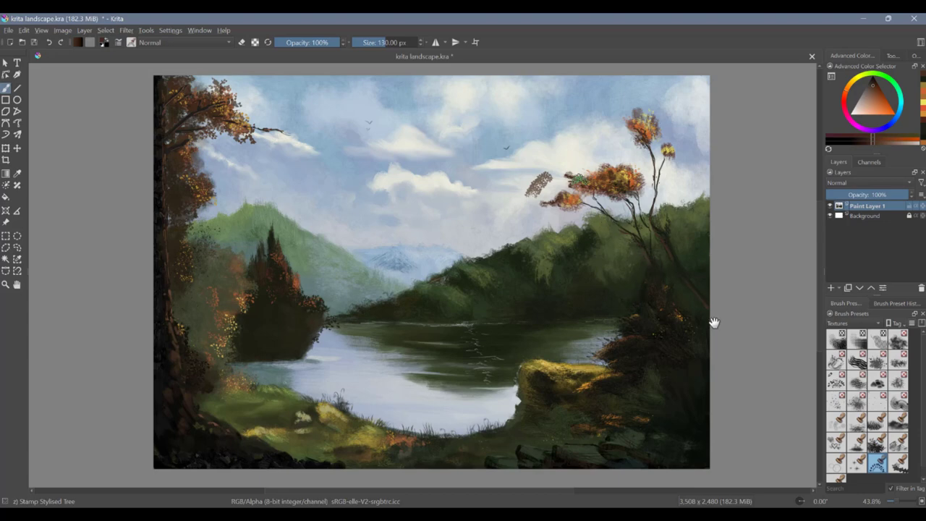
pyautogui.hotkey('ctrl', 'z')
# Step: Stamp orange-brown and brighter orange leaves over all the red foliage clumps with Stamp Leaves
pyautogui.keyDown('ctrl'); pyautogui.click(621, 168); pyautogui.keyUp('ctrl')
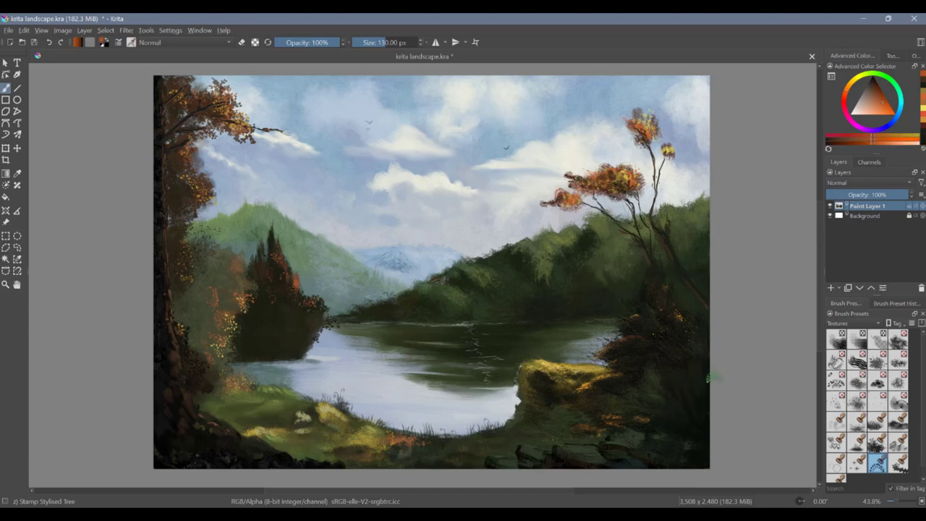
pyautogui.click(878, 442)
pyautogui.keyDown('ctrl'); pyautogui.click(214, 116); pyautogui.keyUp('ctrl')
pyautogui.moveTo(571, 178); pyautogui.dragTo(629, 181)
pyautogui.click(568, 200)
pyautogui.click(637, 121)
pyautogui.click(673, 154)
pyautogui.click(612, 162)
pyautogui.click(643, 179)
pyautogui.click(887, 106)
pyautogui.click(618, 178)
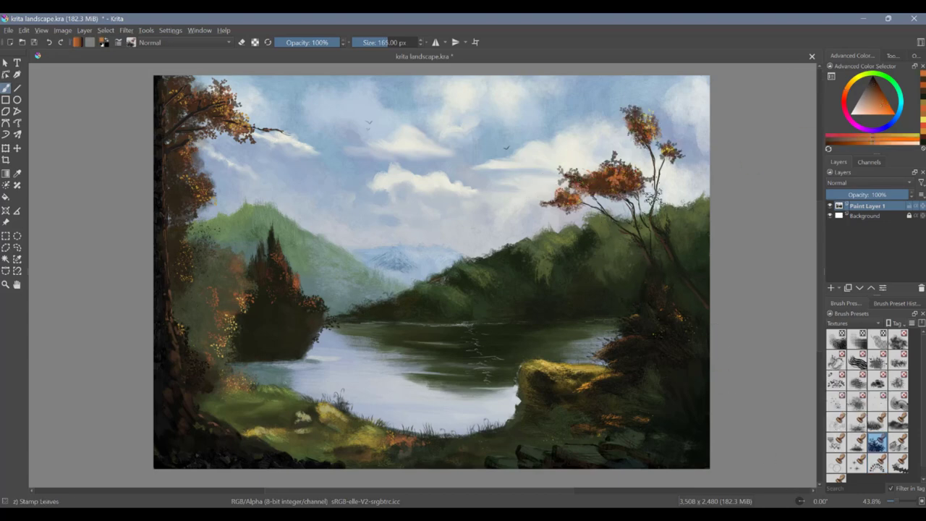
# Step: Try yellow leaf texture on the upper and largest red clumps with Texture Splat and other texture brushes
pyautogui.click(836, 401)
pyautogui.keyDown('ctrl'); pyautogui.click(626, 180); pyautogui.keyUp('ctrl')
pyautogui.click(856, 78)
pyautogui.click(647, 130)
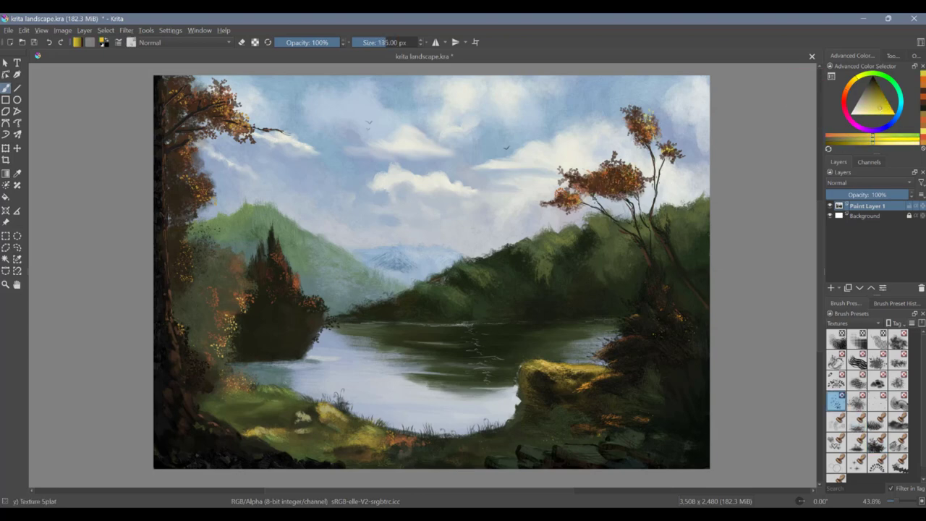
pyautogui.click(878, 360)
pyautogui.click(626, 179)
pyautogui.click(899, 359)
pyautogui.click(635, 203)
# Step: Scatter yellow leaves over the largest and topmost foliage clumps with Texture Random Particles
pyautogui.click(898, 380)
pyautogui.click(837, 381)
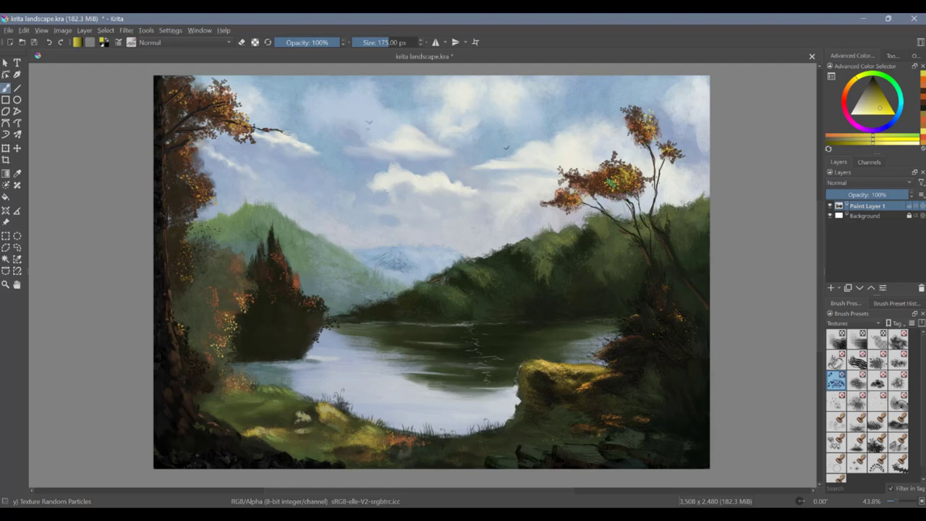
pyautogui.click(631, 177)
pyautogui.click(651, 127)
pyautogui.click(923, 83)
pyautogui.click(585, 182)
# Step: Shift the colour to golden yellow and scatter leaves over the top and outer clumps, extending past their edges
pyautogui.click(851, 81)
pyautogui.click(630, 112)
pyautogui.click(569, 201)
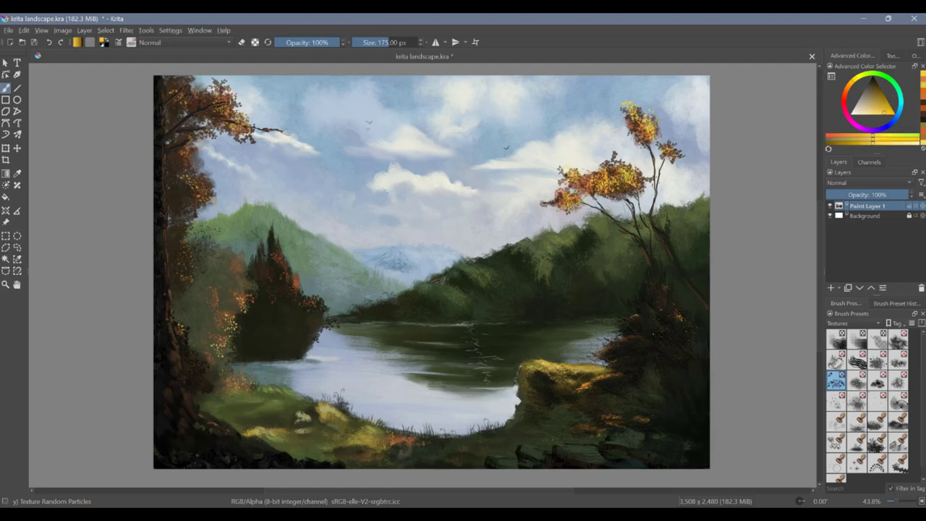
pyautogui.click(676, 151)
pyautogui.click(688, 158)
pyautogui.click(537, 194)
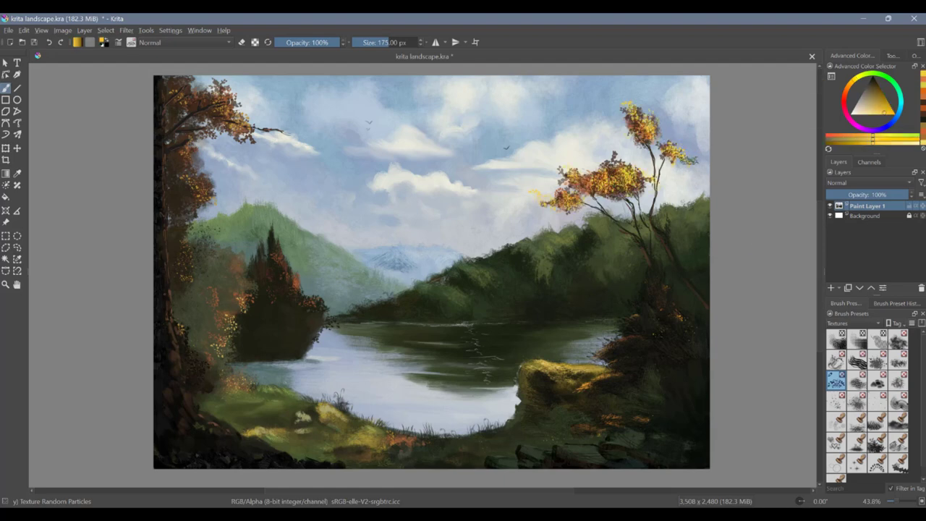
# Step: Dab sampled dark green particles into the dark foliage at the base of the autumn tree
pyautogui.keyDown('ctrl'); pyautogui.click(560, 274); pyautogui.keyUp('ctrl')
pyautogui.keyDown('ctrl'); pyautogui.click(641, 309); pyautogui.keyUp('ctrl')
pyautogui.click(638, 287)
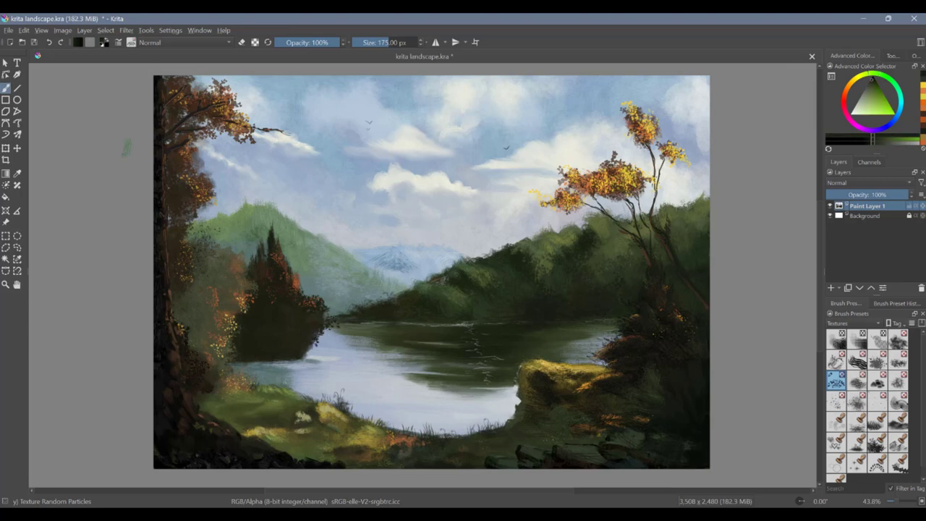
# Step: Paint sampled ochre highlights on the lower trunk and roots of the large foreground tree with Chalk Grainy and Dry Brushing
pyautogui.rightClick(116, 149)
pyautogui.click(854, 323)
pyautogui.click(843, 314)
pyautogui.click(837, 442)
pyautogui.keyDown('ctrl'); pyautogui.click(261, 433); pyautogui.keyUp('ctrl')
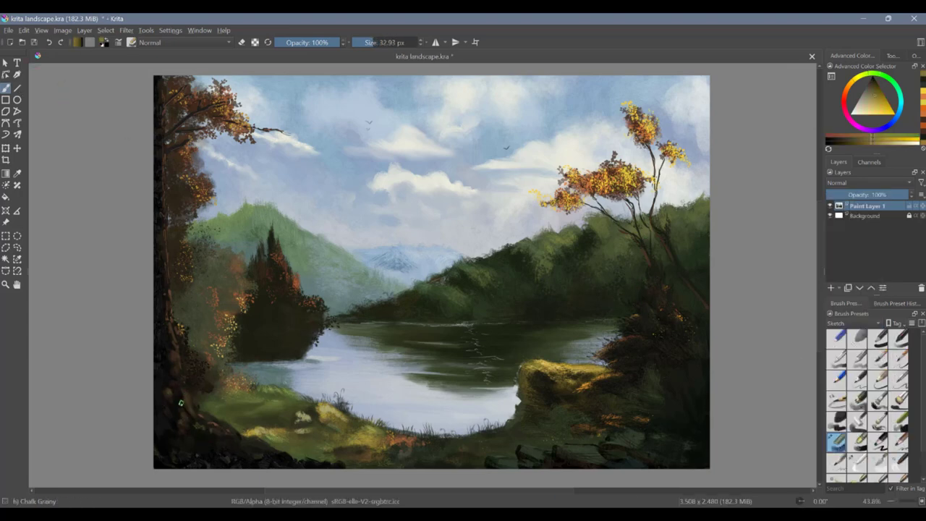
pyautogui.press('/')
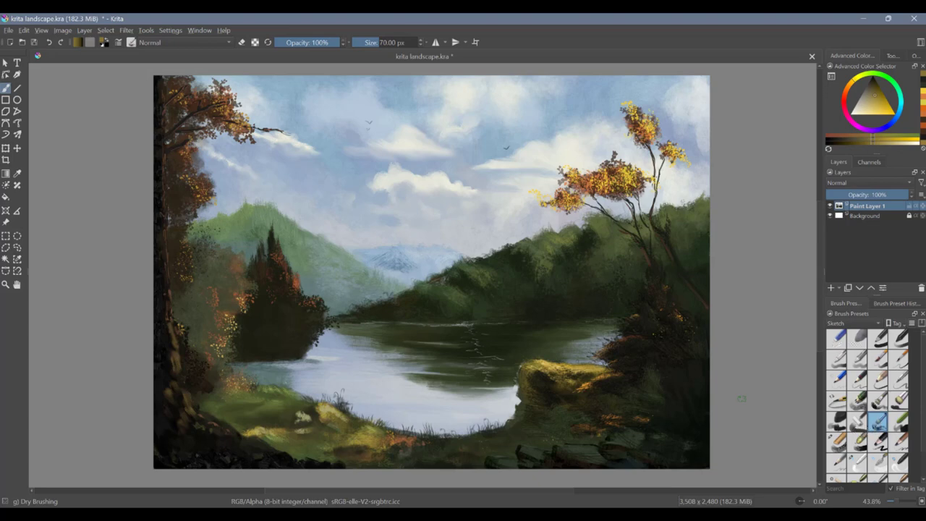
# Step: Add a sampled dark brown stroke to the large foreground trunk with Pencil-3 Large 4B and save the painting
pyautogui.click(877, 380)
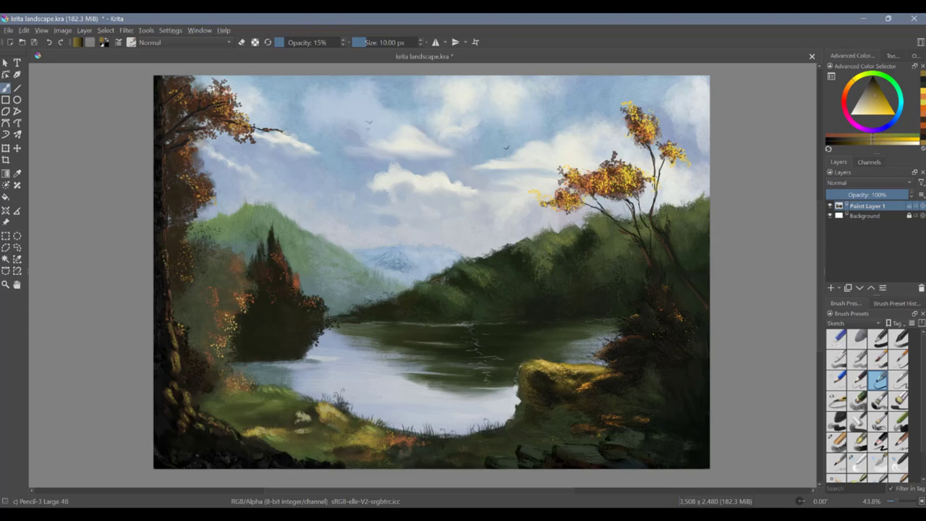
pyautogui.keyDown('ctrl'); pyautogui.click(167, 297); pyautogui.keyUp('ctrl')
pyautogui.moveTo(165, 294); pyautogui.dragTo(163, 309)
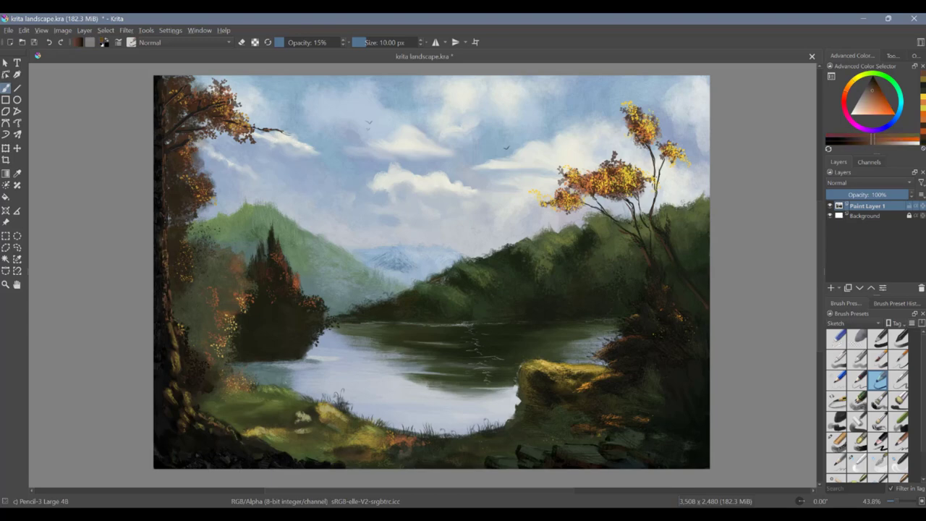
pyautogui.click(9, 30)
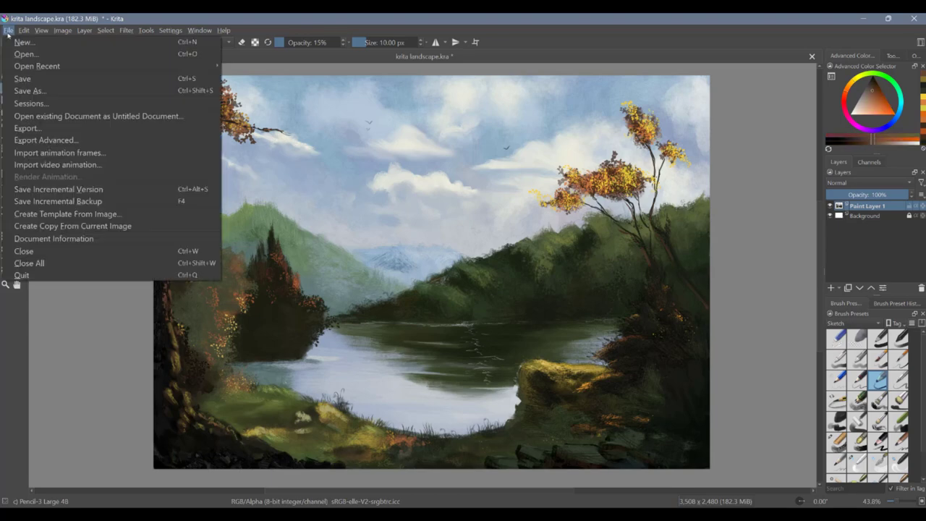
pyautogui.click(24, 79)
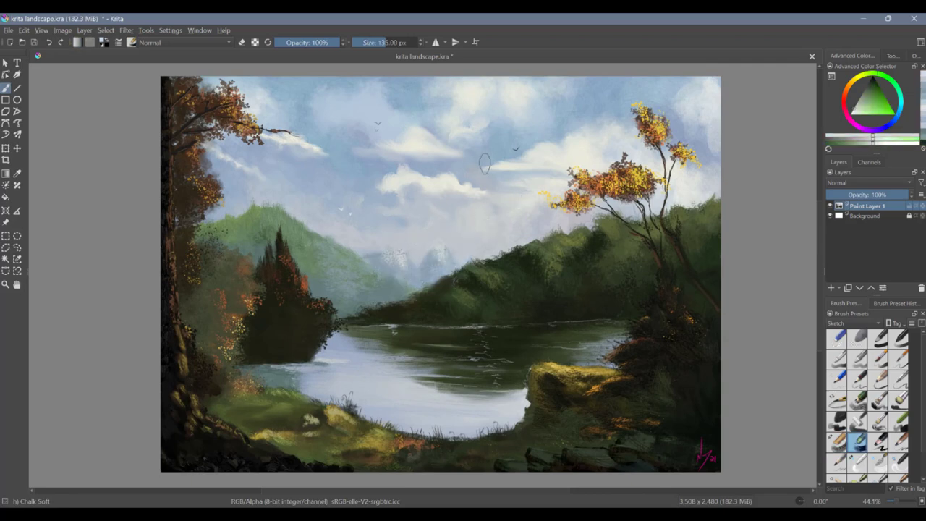
# Step: Add a new paint layer above the landscape and mix a muted tan painting colour
pyautogui.keyDown('ctrl'); pyautogui.click(485, 164); pyautogui.keyUp('ctrl')
pyautogui.click(854, 324)
pyautogui.click(843, 253)
pyautogui.click(857, 402)
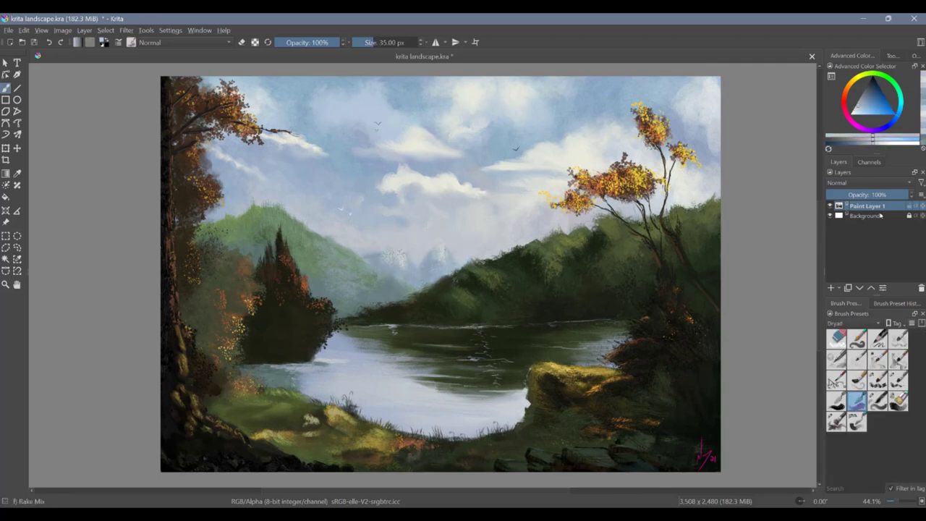
pyautogui.click(830, 288)
pyautogui.click(851, 85)
pyautogui.click(876, 106)
pyautogui.moveTo(877, 106); pyautogui.dragTo(866, 104)
# Step: Block in a tan walking figure with head, torso, striding legs and one arm on the near lake bank
pyautogui.click(875, 323)
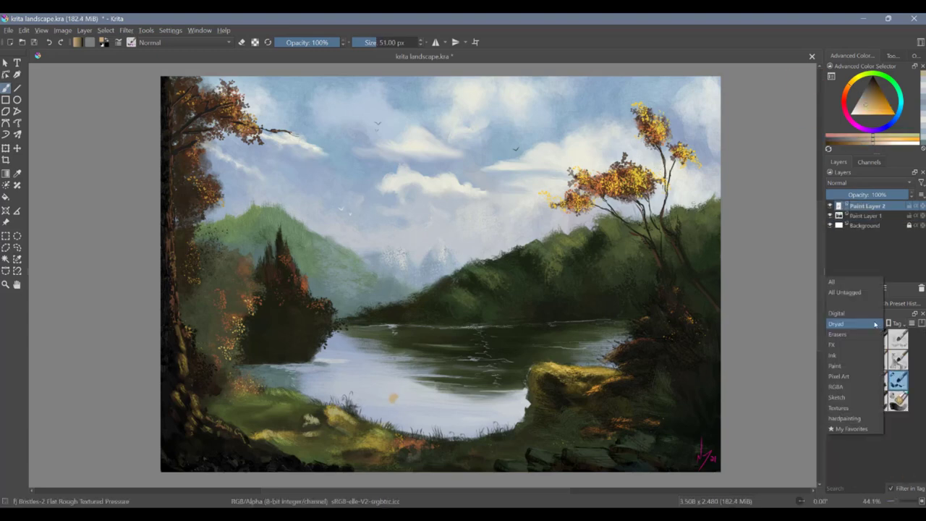
pyautogui.click(851, 397)
pyautogui.click(858, 422)
pyautogui.moveTo(393, 399)
pyautogui.mouseDown()
pyautogui.moveTo(394, 424)
pyautogui.moveTo(412, 424)
pyautogui.mouseUp()
pyautogui.moveTo(397, 425)
pyautogui.mouseDown()
pyautogui.moveTo(405, 448)
pyautogui.moveTo(379, 448)
pyautogui.mouseUp()
pyautogui.moveTo(422, 417); pyautogui.dragTo(436, 379)
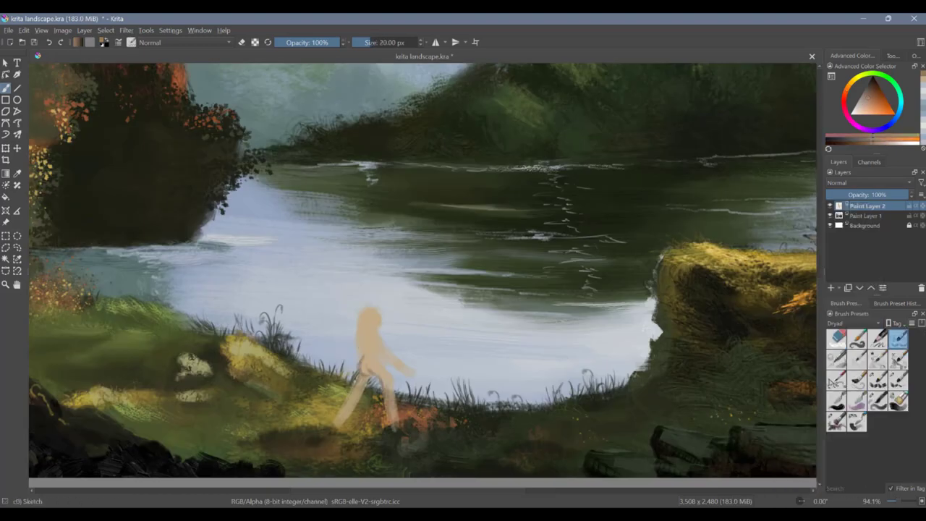
# Step: Define the walking figure's feet and body contours in brown, clean up the head and add the rear arm
pyautogui.moveTo(344, 394); pyautogui.dragTo(334, 431)
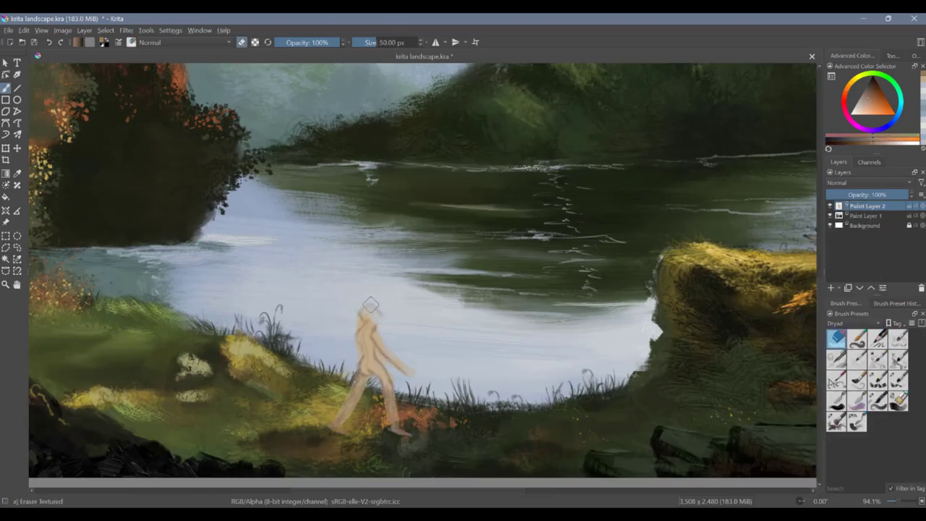
pyautogui.moveTo(362, 329); pyautogui.dragTo(351, 358)
pyautogui.moveTo(365, 307); pyautogui.dragTo(340, 383)
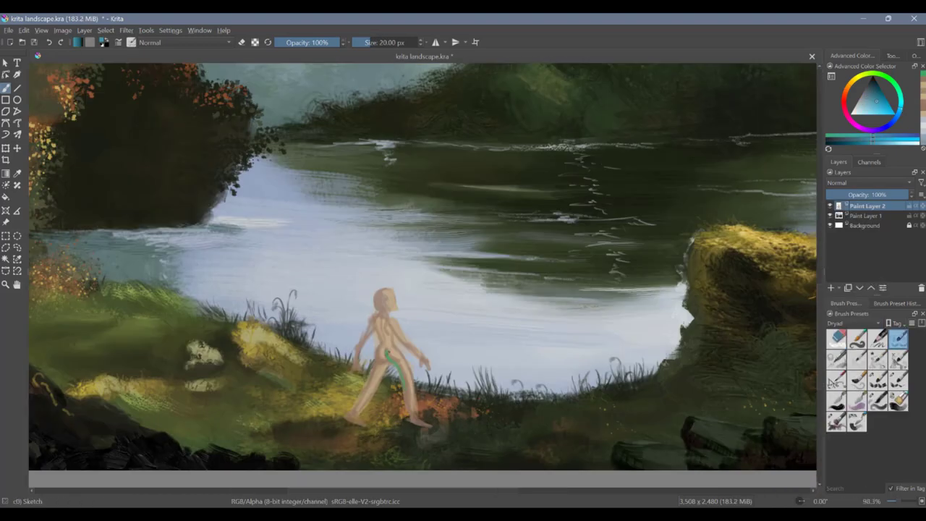
# Step: Paint and shade blue jeans on the walking figure's hips and legs with Dryad brushes
pyautogui.moveTo(391, 347)
pyautogui.mouseDown()
pyautogui.moveTo(412, 409)
pyautogui.moveTo(358, 409)
pyautogui.mouseUp()
pyautogui.click(899, 359)
pyautogui.click(836, 338)
pyautogui.click(837, 359)
pyautogui.click(870, 94)
pyautogui.moveTo(383, 365)
pyautogui.mouseDown()
pyautogui.moveTo(359, 411)
pyautogui.moveTo(398, 368)
pyautogui.mouseUp()
# Step: Paint long reddish-brown hair streaming back from the walking figure's head
pyautogui.click(869, 86)
pyautogui.moveTo(390, 291); pyautogui.dragTo(363, 323)
pyautogui.click(858, 416)
pyautogui.click(876, 92)
pyautogui.click(858, 339)
pyautogui.moveTo(379, 293); pyautogui.dragTo(330, 330)
pyautogui.click(870, 110)
pyautogui.hotkey('ctrl', 'z')
# Step: Reshape the walking figure's forward hand with Eraser Textured and Sketch-Stronger in sampled skin tones
pyautogui.click(876, 323)
pyautogui.click(843, 251)
pyautogui.click(837, 338)
pyautogui.scroll(4, 437, 373)
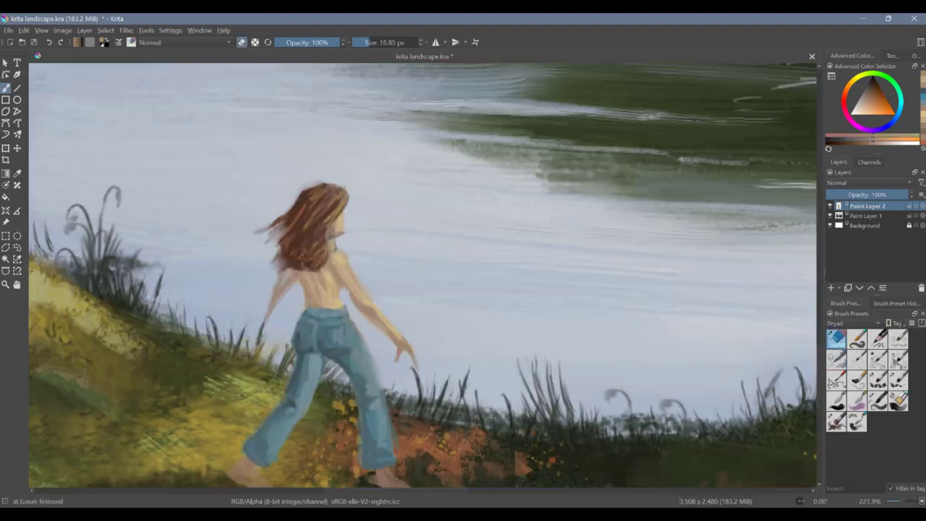
pyautogui.click(836, 359)
pyautogui.moveTo(405, 343); pyautogui.dragTo(413, 366)
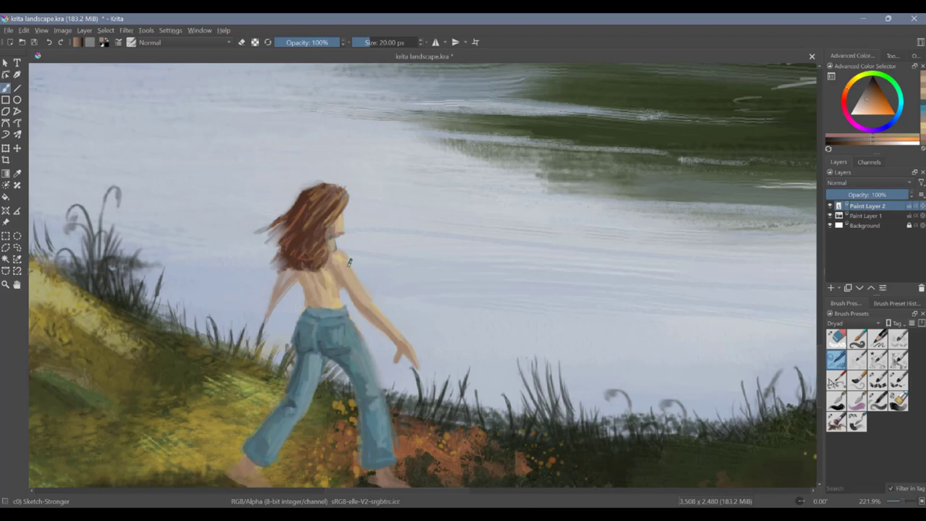
pyautogui.keyDown('ctrl'); pyautogui.click(349, 265); pyautogui.keyUp('ctrl')
pyautogui.press('/')
pyautogui.press('/')
pyautogui.moveTo(405, 345)
pyautogui.mouseDown()
pyautogui.moveTo(416, 368)
pyautogui.moveTo(404, 368)
pyautogui.mouseUp()
pyautogui.keyDown('ctrl'); pyautogui.click(392, 347); pyautogui.keyUp('ctrl')
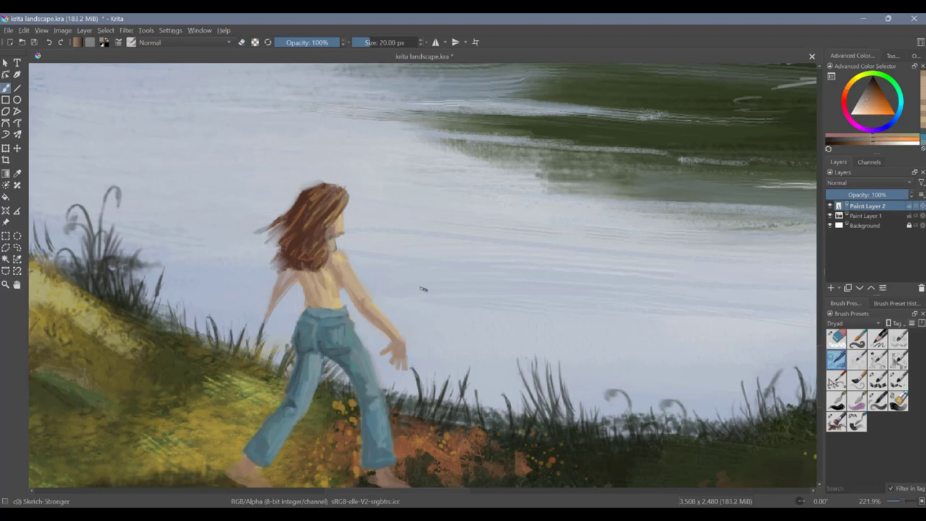
# Step: Rework the figure's forward forearm and hand, and erase the trailing leg
pyautogui.scroll(-4, 424, 289)
pyautogui.scroll(2, 564, 267)
pyautogui.click(878, 339)
pyautogui.moveTo(400, 335); pyautogui.dragTo(414, 352)
pyautogui.press('/')
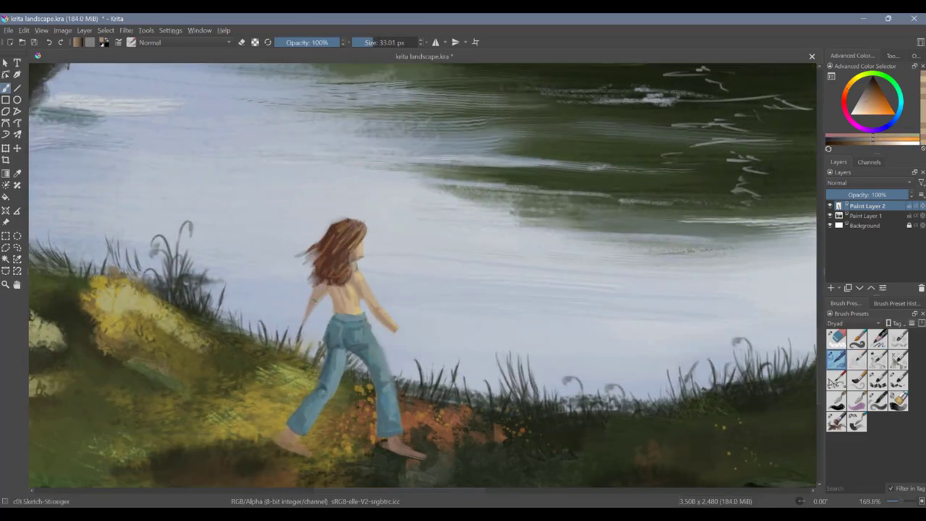
pyautogui.scroll(-2, 419, 306)
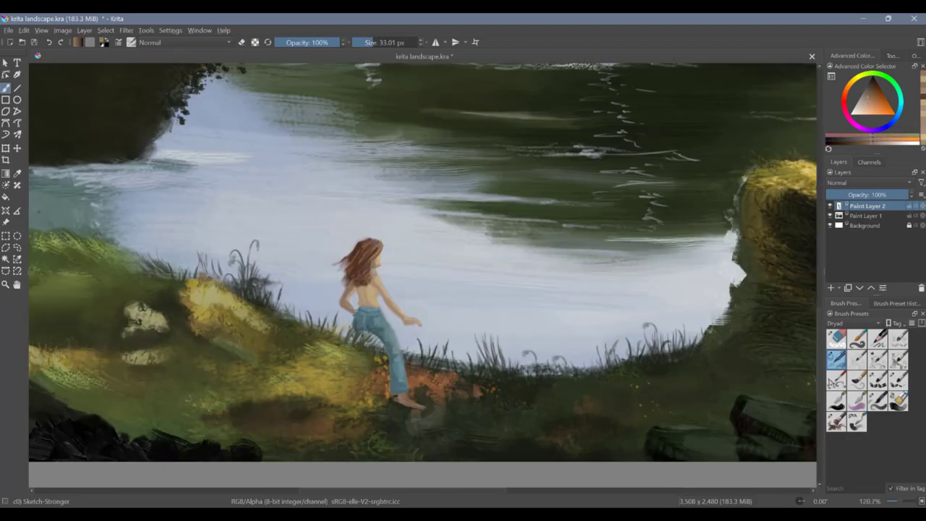
# Step: Repaint the figure's rear leg upright in sampled denim blue and add its foot in skin tone with Sketch-Stronger
pyautogui.keyDown('ctrl'); pyautogui.click(370, 320); pyautogui.keyUp('ctrl')
pyautogui.moveTo(358, 335); pyautogui.dragTo(362, 389)
pyautogui.moveTo(354, 312); pyautogui.dragTo(378, 326)
pyautogui.keyDown('ctrl'); pyautogui.click(406, 401); pyautogui.keyUp('ctrl')
pyautogui.moveTo(355, 392); pyautogui.dragTo(365, 398)
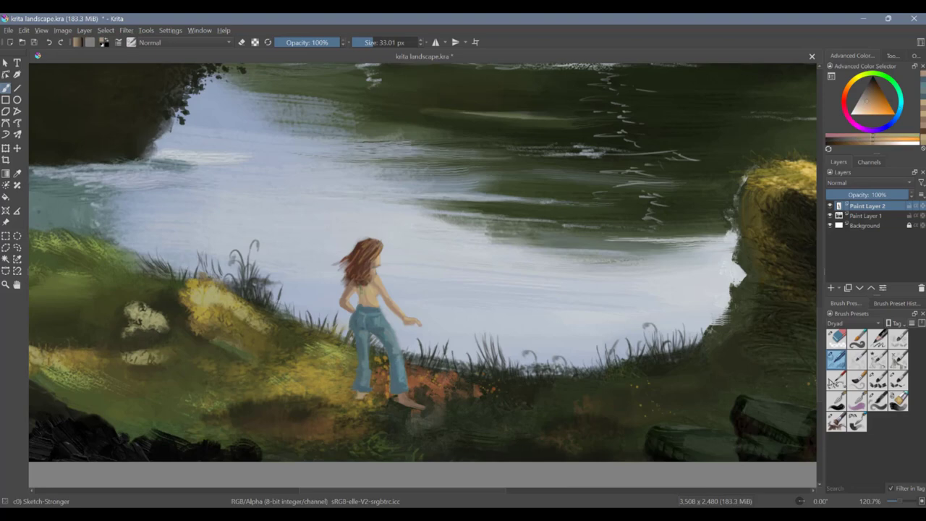
# Step: Refine the figure's back, front foot and face with sampled skin tones, alternating Sketch-Stronger and Eraser Textured
pyautogui.keyDown('ctrl'); pyautogui.click(371, 288); pyautogui.keyUp('ctrl')
pyautogui.moveTo(359, 285); pyautogui.dragTo(364, 295)
pyautogui.press('/')
pyautogui.press('/')
pyautogui.keyDown('ctrl'); pyautogui.click(397, 366); pyautogui.keyUp('ctrl')
pyautogui.moveTo(425, 410); pyautogui.dragTo(418, 406)
pyautogui.keyDown('ctrl'); pyautogui.click(405, 399); pyautogui.keyUp('ctrl')
pyautogui.keyDown('ctrl'); pyautogui.click(395, 362); pyautogui.keyUp('ctrl')
pyautogui.keyDown('ctrl'); pyautogui.click(422, 261); pyautogui.keyUp('ctrl')
pyautogui.keyDown('ctrl'); pyautogui.click(377, 270); pyautogui.keyUp('ctrl')
pyautogui.press('/')
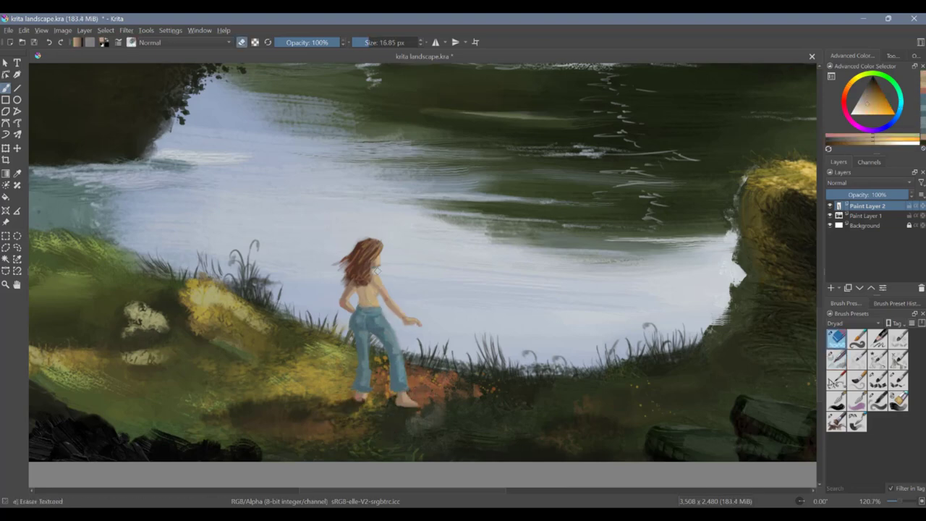
pyautogui.press('/')
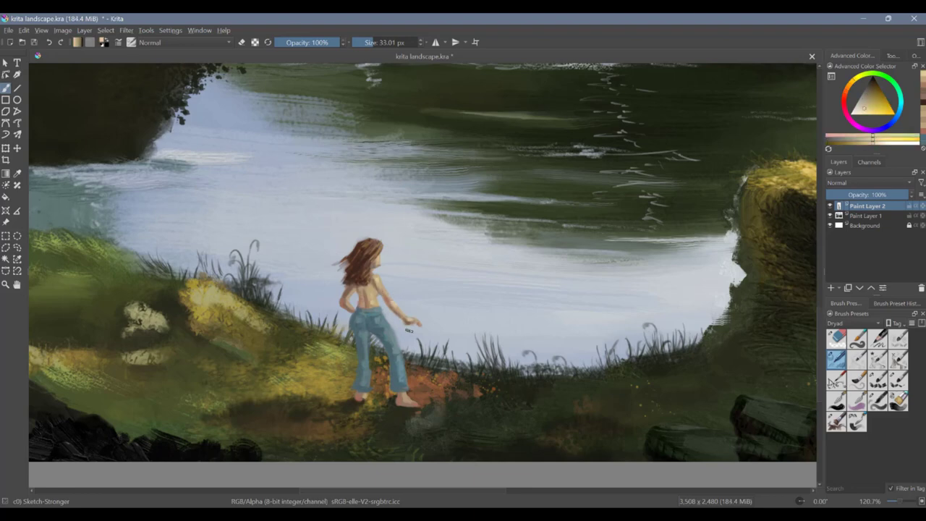
# Step: Check the figure against the whole landscape and save the painting
pyautogui.scroll(-5, 537, 289)
pyautogui.moveTo(596, 271)
pyautogui.mouseDown()
pyautogui.moveTo(516, 367)
pyautogui.moveTo(489, 354)
pyautogui.mouseUp()
pyautogui.scroll(1, 495, 353)
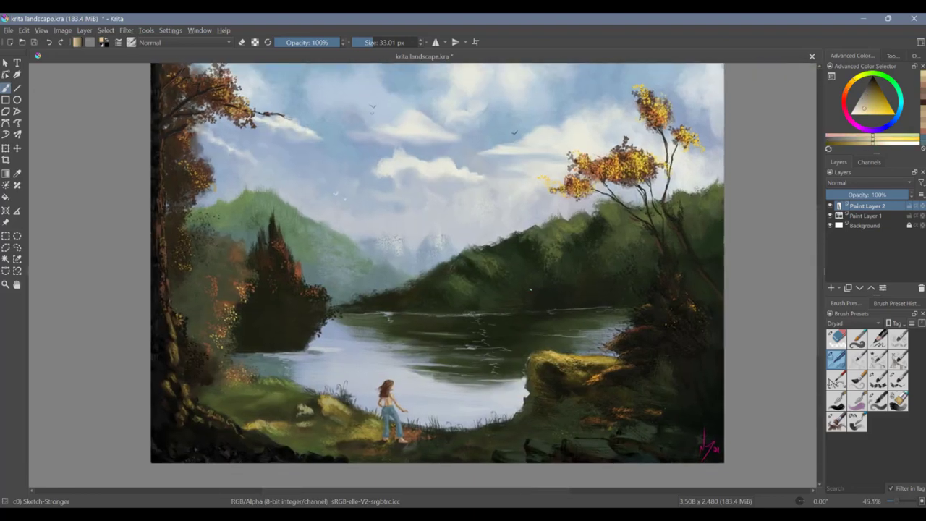
pyautogui.hotkey('ctrl', 's')
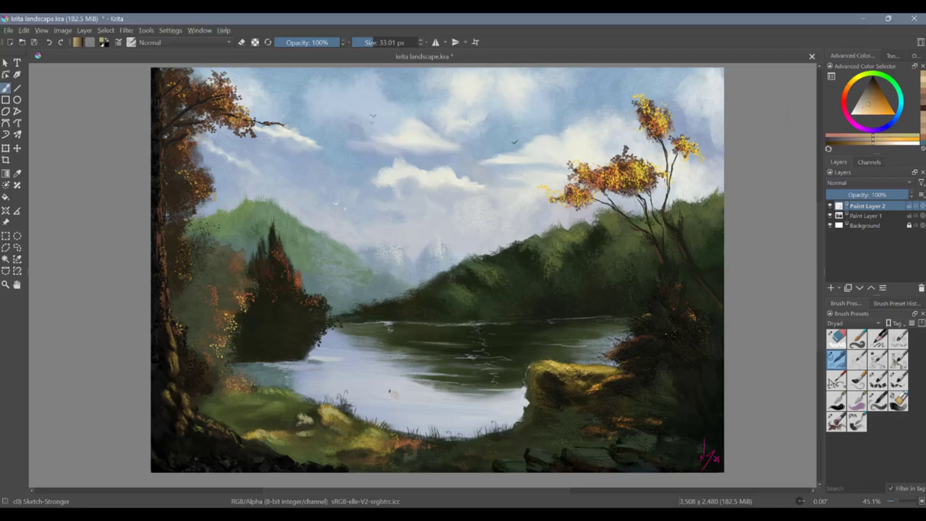
# Step: Block in a standing figure in tan on the near bank with Sketch-Stronger, from head and torso to legs and feet
pyautogui.moveTo(389, 423)
pyautogui.mouseDown()
pyautogui.moveTo(395, 461)
pyautogui.moveTo(364, 424)
pyautogui.moveTo(381, 414)
pyautogui.mouseUp()
pyautogui.scroll(5, 430, 407)
pyautogui.moveTo(370, 278)
pyautogui.mouseDown()
pyautogui.moveTo(373, 325)
pyautogui.moveTo(371, 308)
pyautogui.moveTo(387, 337)
pyautogui.mouseUp()
pyautogui.moveTo(366, 301)
pyautogui.mouseDown()
pyautogui.moveTo(370, 331)
pyautogui.moveTo(353, 354)
pyautogui.moveTo(375, 365)
pyautogui.mouseUp()
pyautogui.moveTo(375, 366); pyautogui.dragTo(391, 378)
pyautogui.moveTo(383, 375); pyautogui.dragTo(384, 399)
pyautogui.moveTo(392, 378); pyautogui.dragTo(391, 404)
pyautogui.moveTo(365, 352); pyautogui.dragTo(364, 413)
pyautogui.moveTo(386, 368)
pyautogui.mouseDown()
pyautogui.moveTo(389, 407)
pyautogui.moveTo(371, 410)
pyautogui.mouseUp()
pyautogui.moveTo(384, 407); pyautogui.dragTo(397, 414)
# Step: Draw the standing figure's arms and shoulder in brown and sampled skin tones, cleaning their edges
pyautogui.click(873, 100)
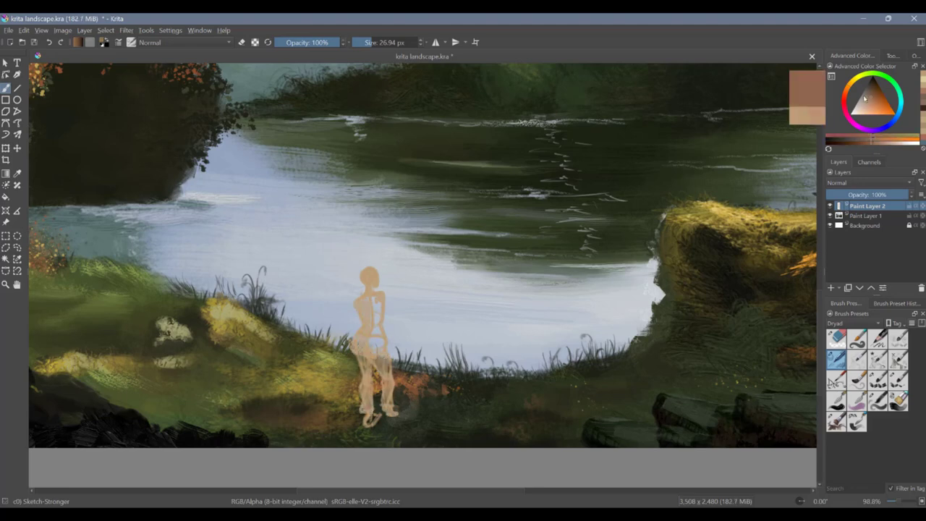
pyautogui.keyDown('ctrl'); pyautogui.click(363, 308); pyautogui.keyUp('ctrl')
pyautogui.moveTo(354, 308); pyautogui.dragTo(352, 334)
pyautogui.moveTo(384, 293)
pyautogui.mouseDown()
pyautogui.moveTo(395, 318)
pyautogui.moveTo(387, 335)
pyautogui.mouseUp()
pyautogui.press('/')
pyautogui.press('/')
pyautogui.keyDown('ctrl'); pyautogui.click(381, 295); pyautogui.keyUp('ctrl')
pyautogui.moveTo(379, 292); pyautogui.dragTo(388, 301)
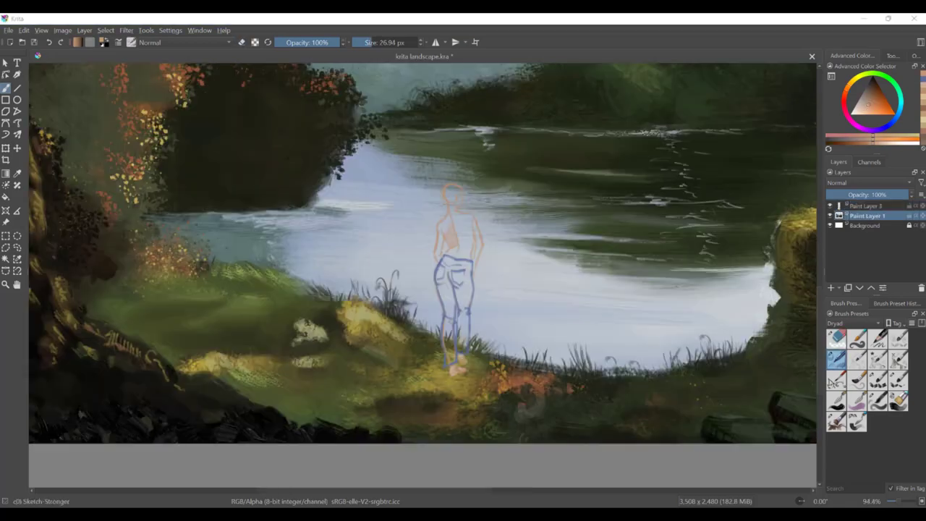
# Step: Shade the outlined figure's feet on Paint Layer 3 and paint a dark shadow across the grass beneath them
pyautogui.scroll(3, 457, 333)
pyautogui.moveTo(434, 398); pyautogui.dragTo(438, 398)
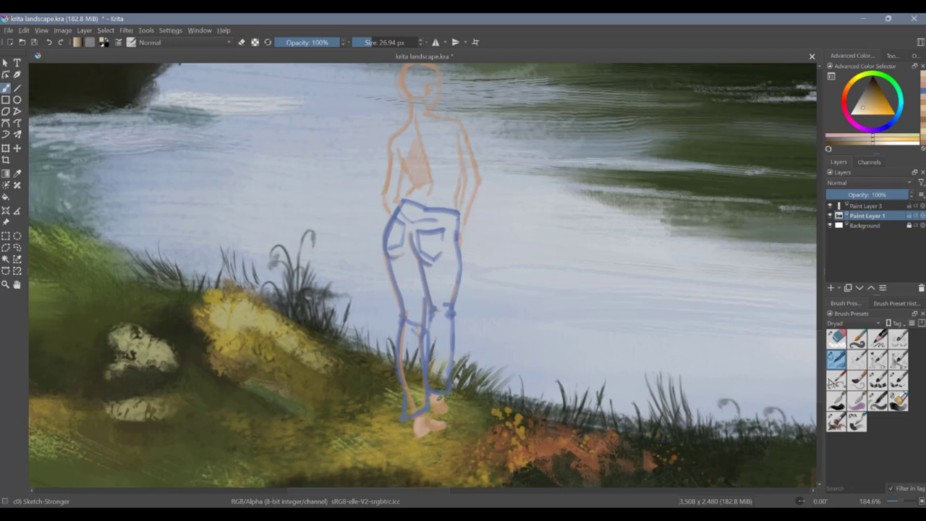
pyautogui.click(867, 206)
pyautogui.keyDown('ctrl'); pyautogui.click(439, 401); pyautogui.keyUp('ctrl')
pyautogui.moveTo(434, 399)
pyautogui.mouseDown()
pyautogui.moveTo(448, 411)
pyautogui.moveTo(399, 462)
pyautogui.mouseUp()
pyautogui.moveTo(437, 439); pyautogui.dragTo(376, 470)
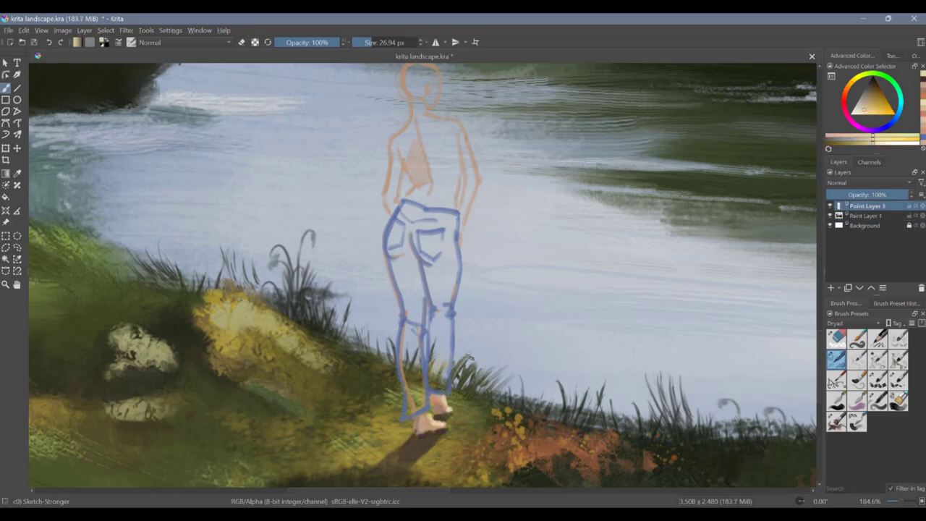
# Step: Fill the outlined figure's nearer jeans leg with sampled grey-blue using Sketch-Stronger and RGBA 02 Thickpaint
pyautogui.keyDown('ctrl'); pyautogui.click(452, 354); pyautogui.keyUp('ctrl')
pyautogui.moveTo(402, 256); pyautogui.dragTo(414, 414)
pyautogui.moveTo(408, 257); pyautogui.dragTo(413, 317)
pyautogui.click(853, 323)
pyautogui.click(840, 385)
pyautogui.click(857, 339)
pyautogui.moveTo(414, 282); pyautogui.dragTo(415, 395)
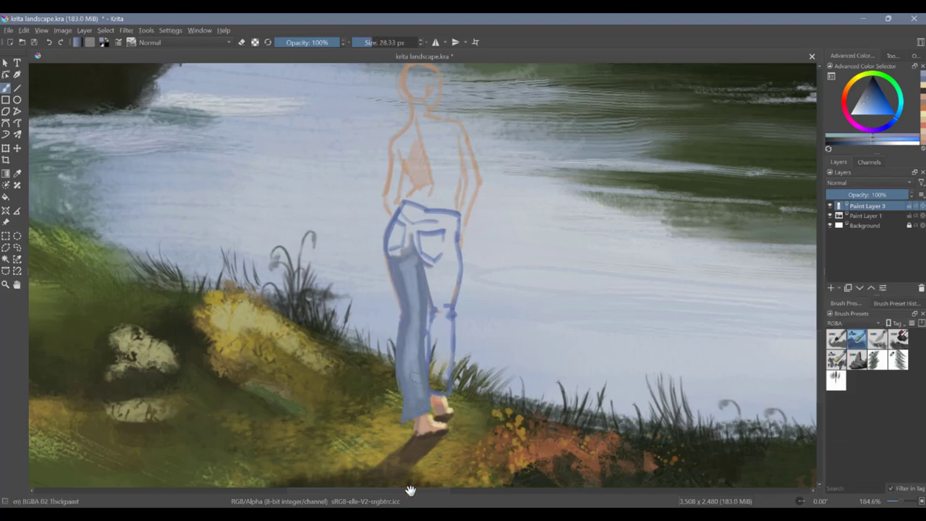
# Step: Undo the jeans shading, the foot detail and the ground shadow
pyautogui.hotkey('ctrl', 'z')
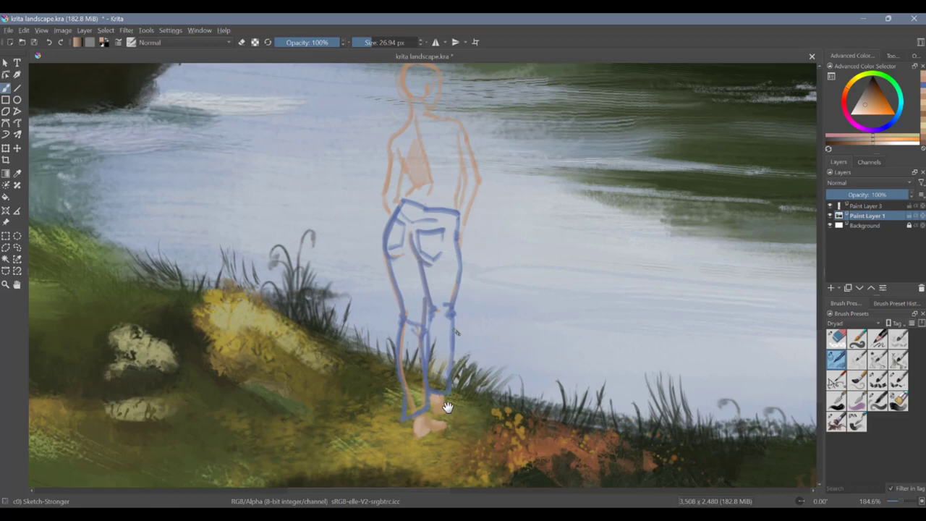
pyautogui.click(477, 352)
pyautogui.hotkey('ctrl', 'z')
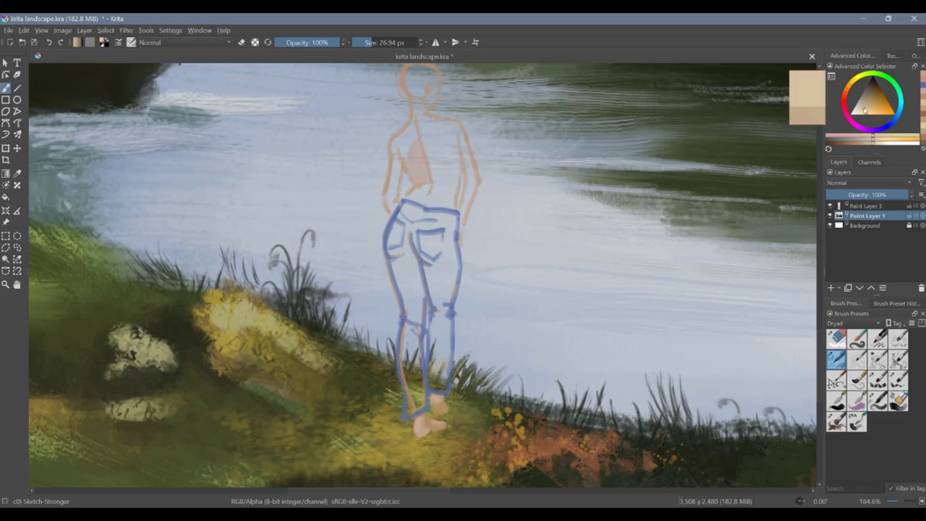
# Step: Shade the outlined figure's bare feet on Paint Layer 3 in sampled brownish skin tones and add pale cream highlights
pyautogui.click(866, 206)
pyautogui.click(872, 108)
pyautogui.moveTo(439, 400); pyautogui.dragTo(444, 411)
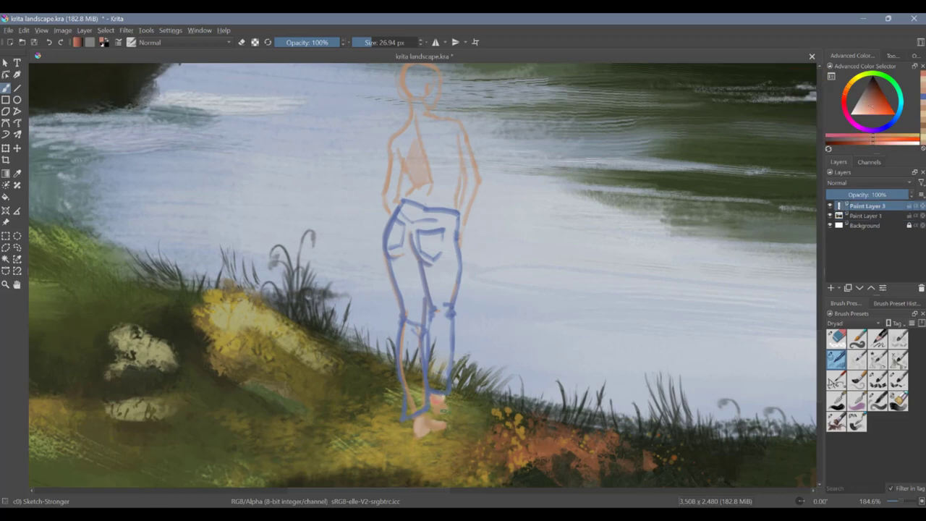
pyautogui.keyDown('ctrl'); pyautogui.click(443, 399); pyautogui.keyUp('ctrl')
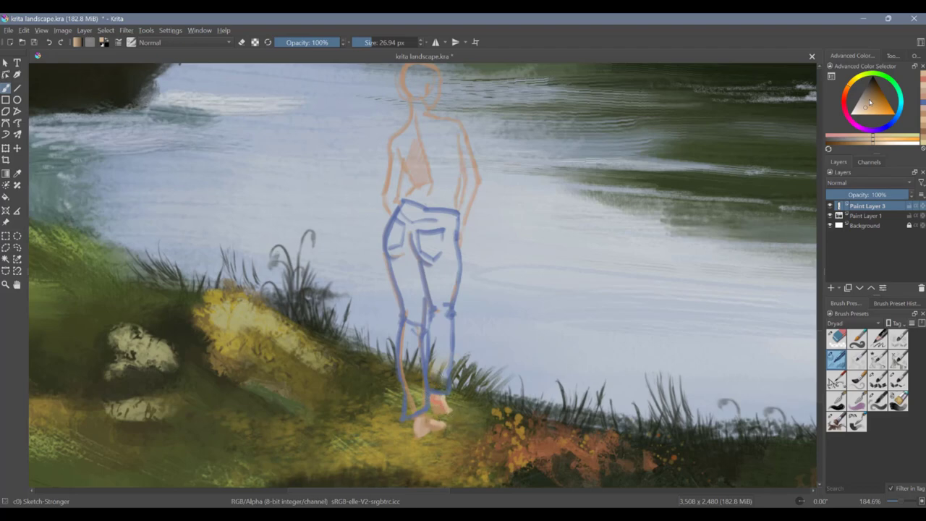
pyautogui.click(854, 79)
pyautogui.click(864, 111)
pyautogui.moveTo(429, 416); pyautogui.dragTo(443, 426)
pyautogui.moveTo(444, 403); pyautogui.dragTo(451, 410)
pyautogui.keyDown('ctrl'); pyautogui.click(438, 407); pyautogui.keyUp('ctrl')
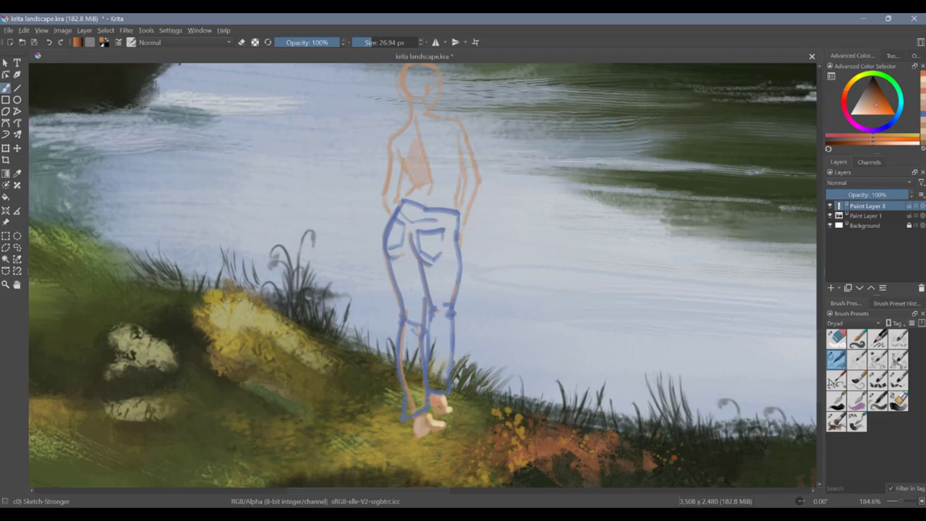
pyautogui.keyDown('ctrl'); pyautogui.click(447, 410); pyautogui.keyUp('ctrl')
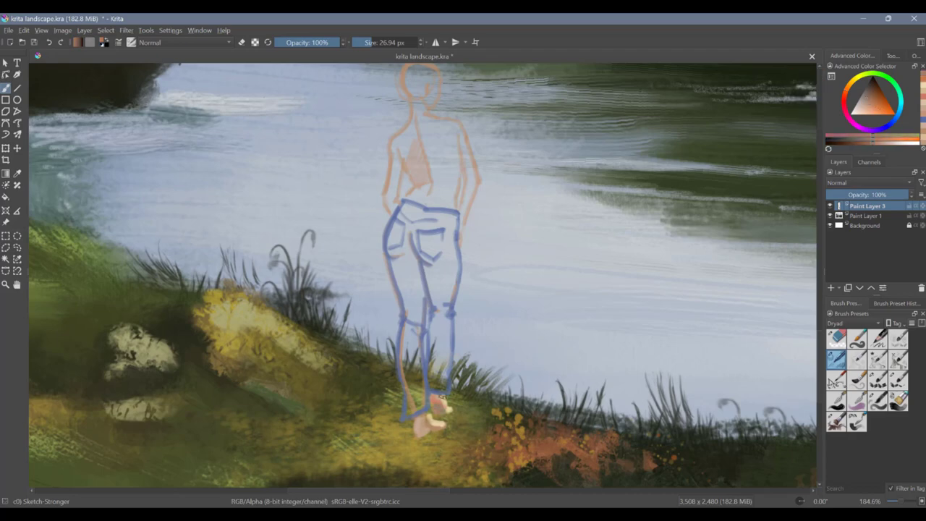
pyautogui.moveTo(426, 420); pyautogui.dragTo(420, 433)
# Step: Paint a dark brown shadow under the feet, stretching diagonally across the grass
pyautogui.keyDown('ctrl'); pyautogui.click(443, 407); pyautogui.keyUp('ctrl')
pyautogui.click(871, 87)
pyautogui.moveTo(443, 433); pyautogui.dragTo(381, 467)
pyautogui.moveTo(438, 420); pyautogui.dragTo(451, 415)
pyautogui.keyDown('ctrl'); pyautogui.click(440, 425); pyautogui.keyUp('ctrl')
# Step: Block in the figure's nearer jeans leg from hip to hem with Sketch-Stronger in darker and lighter grey-blue
pyautogui.click(896, 118)
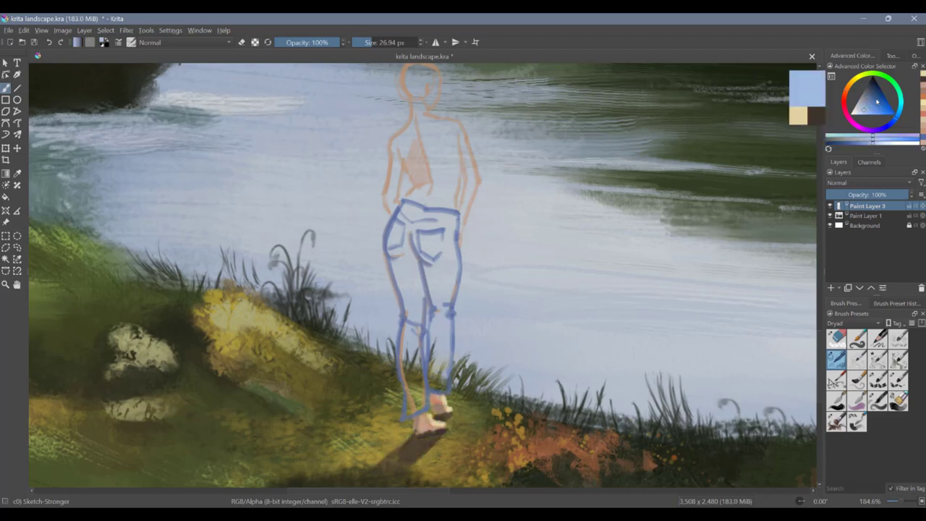
pyautogui.click(867, 97)
pyautogui.moveTo(416, 292)
pyautogui.mouseDown()
pyautogui.moveTo(418, 309)
pyautogui.moveTo(463, 280)
pyautogui.mouseUp()
pyautogui.moveTo(407, 254)
pyautogui.mouseDown()
pyautogui.moveTo(405, 318)
pyautogui.moveTo(417, 336)
pyautogui.mouseUp()
pyautogui.moveTo(421, 298)
pyautogui.mouseDown()
pyautogui.moveTo(404, 250)
pyautogui.moveTo(410, 414)
pyautogui.mouseUp()
pyautogui.moveTo(419, 337); pyautogui.dragTo(415, 386)
pyautogui.click(864, 103)
pyautogui.moveTo(408, 258); pyautogui.dragTo(412, 317)
# Step: Add lighter, streaky denim shading down the nearer jeans leg with RGBA 02 Thickpaint
pyautogui.click(854, 324)
pyautogui.click(853, 401)
pyautogui.click(857, 338)
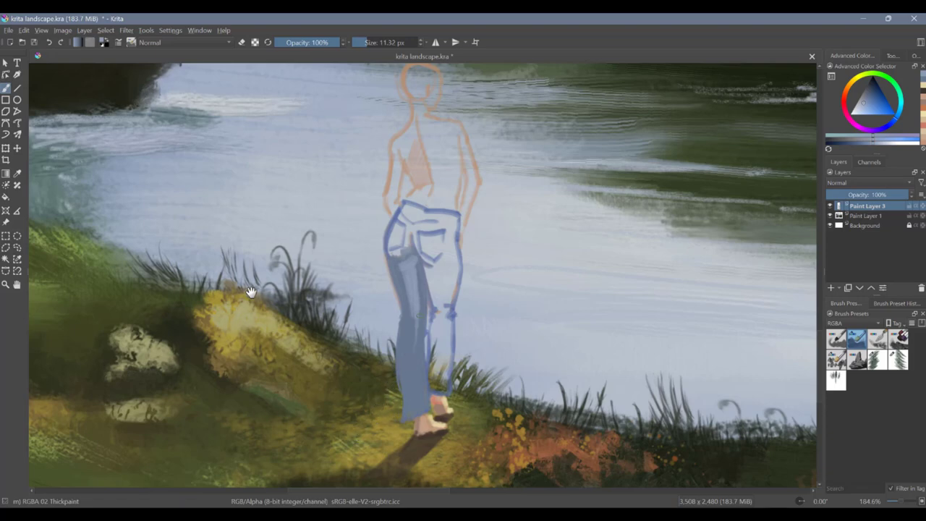
pyautogui.moveTo(412, 317); pyautogui.dragTo(410, 378)
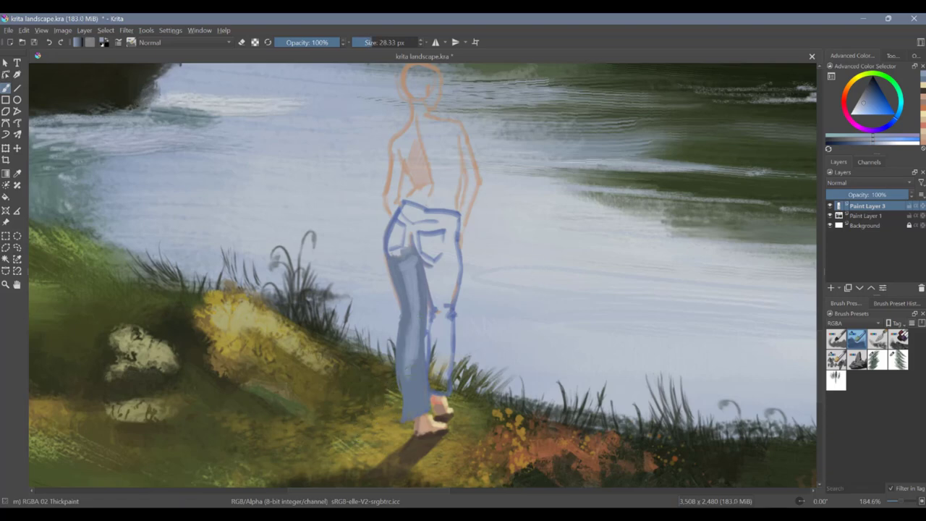
pyautogui.click(854, 323)
pyautogui.moveTo(422, 270)
pyautogui.mouseDown()
pyautogui.moveTo(420, 340)
pyautogui.moveTo(401, 281)
pyautogui.mouseUp()
# Step: Fill the jeans' seat and farther thigh with grey-blue using the Dryad set's Sketch-Stronger brush
pyautogui.click(840, 262)
pyautogui.click(836, 360)
pyautogui.moveTo(405, 210)
pyautogui.mouseDown()
pyautogui.moveTo(457, 273)
pyautogui.moveTo(443, 311)
pyautogui.mouseUp()
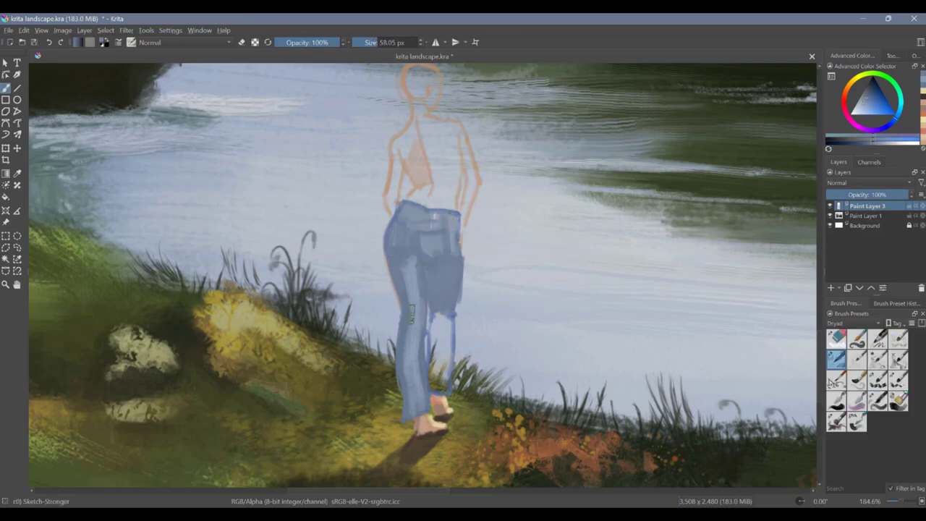
# Step: Draw the jeans' waistband, back pockets and seat seam in darker blue with Inking-2-Medium-Flow
pyautogui.click(877, 359)
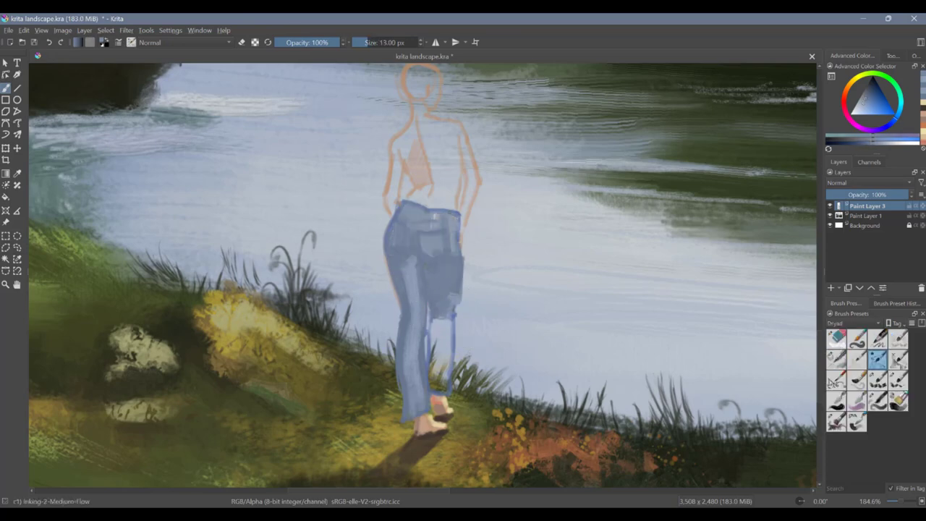
pyautogui.moveTo(406, 217); pyautogui.dragTo(442, 220)
pyautogui.moveTo(428, 230); pyautogui.dragTo(442, 253)
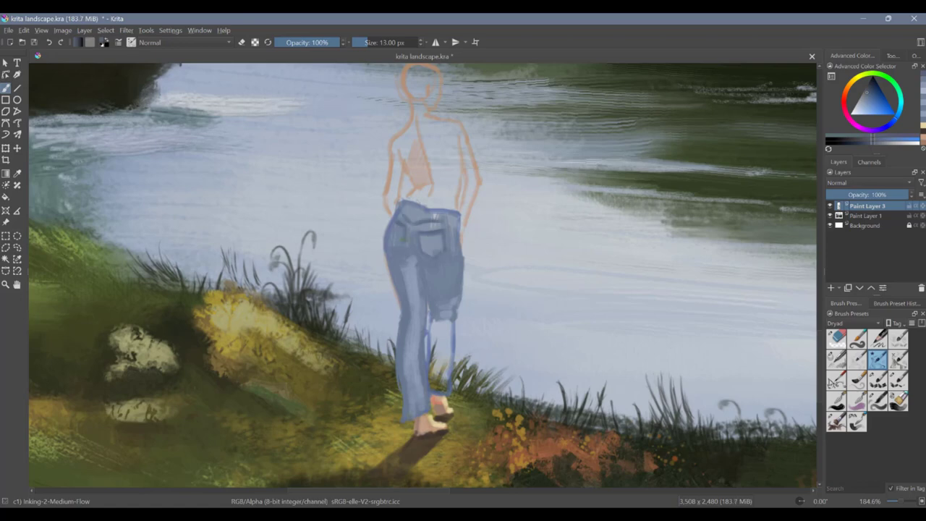
pyautogui.moveTo(399, 211); pyautogui.dragTo(387, 275)
pyautogui.moveTo(414, 243); pyautogui.dragTo(430, 264)
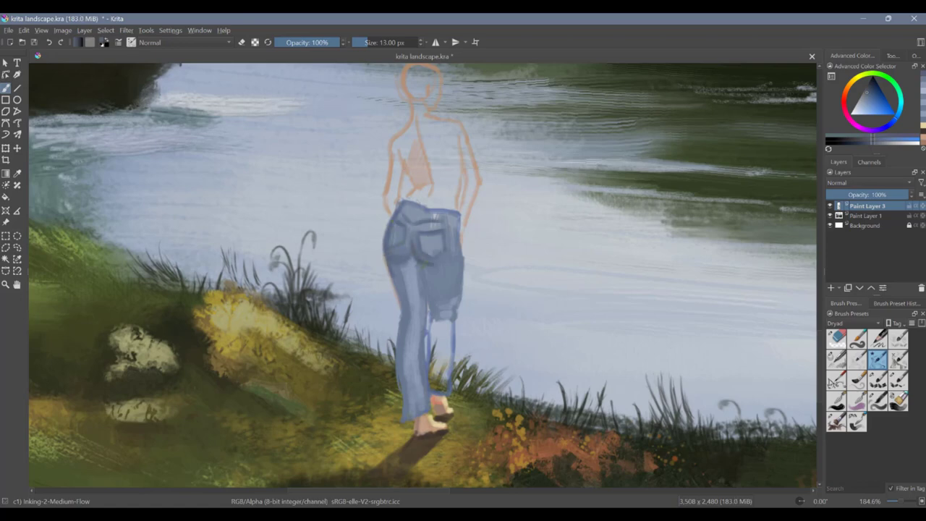
pyautogui.moveTo(422, 208)
pyautogui.mouseDown()
pyautogui.moveTo(402, 217)
pyautogui.moveTo(440, 214)
pyautogui.mouseUp()
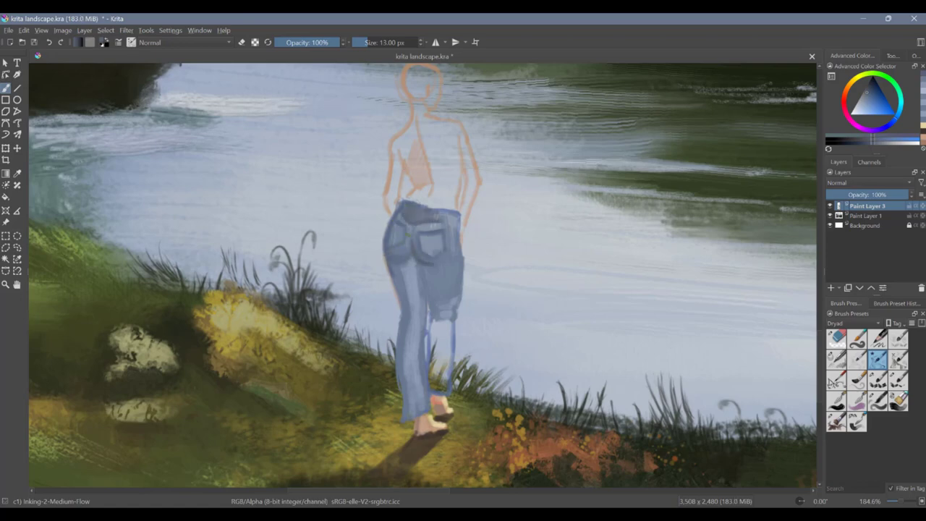
pyautogui.moveTo(420, 238); pyautogui.dragTo(440, 254)
pyautogui.moveTo(433, 215); pyautogui.dragTo(457, 220)
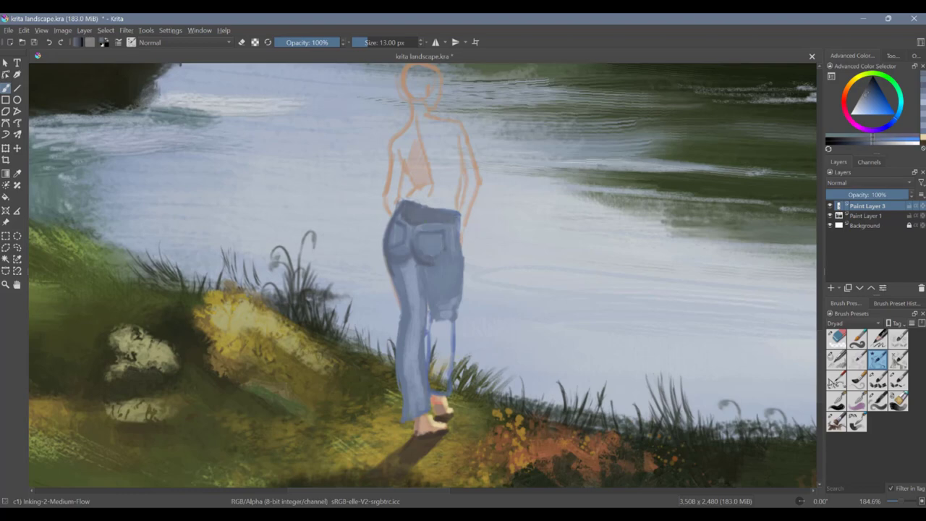
# Step: Fill the farther lower jeans leg with grey-blue and mark the folds at its knee
pyautogui.moveTo(433, 320)
pyautogui.mouseDown()
pyautogui.moveTo(449, 335)
pyautogui.moveTo(440, 394)
pyautogui.moveTo(447, 372)
pyautogui.mouseUp()
pyautogui.moveTo(445, 324); pyautogui.dragTo(446, 362)
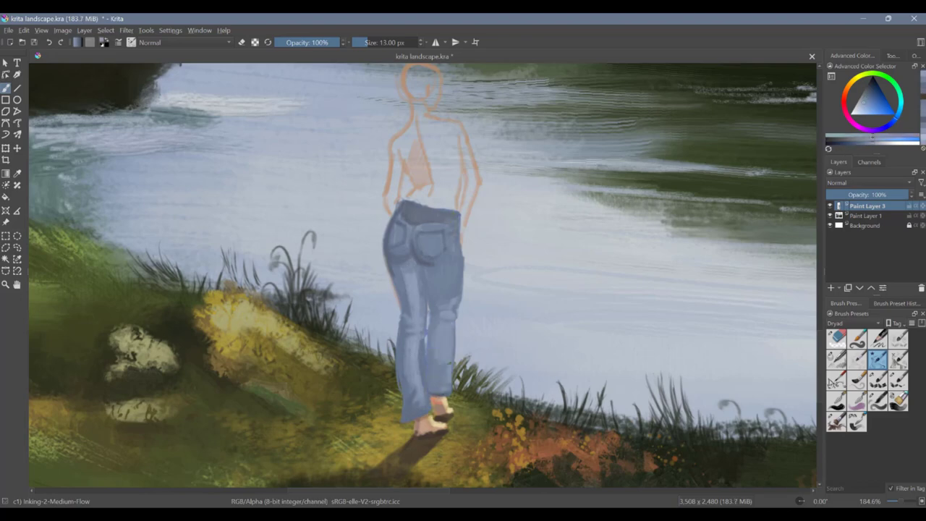
pyautogui.moveTo(443, 320); pyautogui.dragTo(452, 311)
# Step: Refine the denim shading on the farther thigh, its back pocket, the inner knee and the nearer leg's outer edge
pyautogui.moveTo(459, 246); pyautogui.dragTo(458, 297)
pyautogui.moveTo(436, 236); pyautogui.dragTo(434, 256)
pyautogui.moveTo(398, 228)
pyautogui.mouseDown()
pyautogui.moveTo(431, 306)
pyautogui.moveTo(446, 314)
pyautogui.mouseUp()
pyautogui.moveTo(433, 317); pyautogui.dragTo(429, 340)
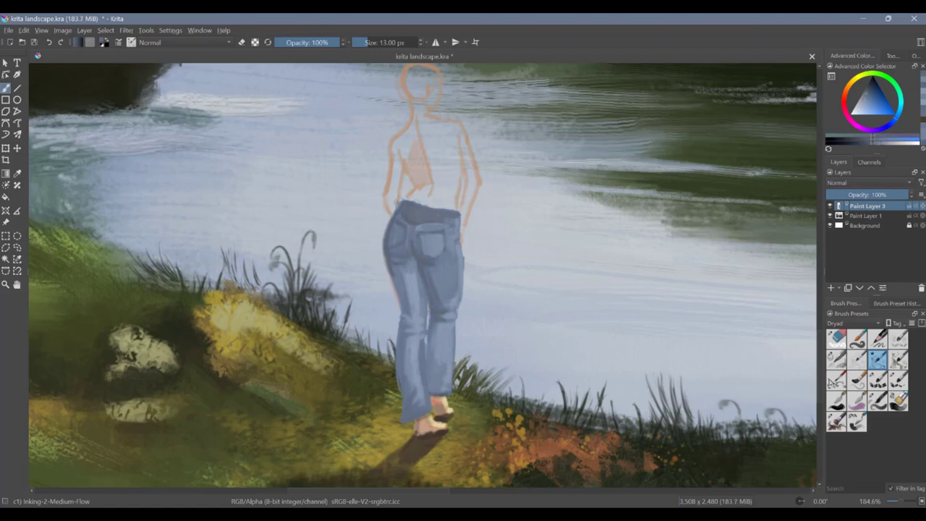
pyautogui.moveTo(391, 267); pyautogui.dragTo(401, 340)
pyautogui.moveTo(398, 347); pyautogui.dragTo(400, 383)
# Step: Fill the figure's left arm and the left side of the back with sampled skin tones, using the Sketch brush
pyautogui.keyDown('ctrl'); pyautogui.click(395, 153); pyautogui.keyUp('ctrl')
pyautogui.moveTo(397, 137); pyautogui.dragTo(385, 257)
pyautogui.keyDown('ctrl'); pyautogui.click(397, 224); pyautogui.keyUp('ctrl')
pyautogui.keyDown('ctrl'); pyautogui.click(473, 313); pyautogui.keyUp('ctrl')
pyautogui.click(836, 358)
pyautogui.click(898, 338)
pyautogui.keyDown('ctrl'); pyautogui.click(419, 163); pyautogui.keyUp('ctrl')
pyautogui.moveTo(411, 170); pyautogui.dragTo(428, 190)
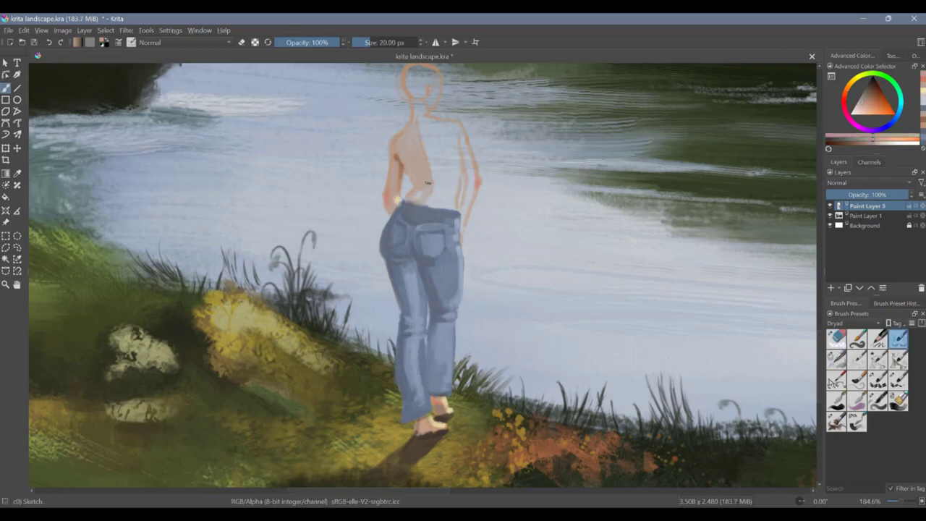
# Step: Shade the shoulder blade and fill the lower back and right side of the back with sampled skin tones
pyautogui.moveTo(406, 152); pyautogui.dragTo(419, 182)
pyautogui.moveTo(433, 136); pyautogui.dragTo(436, 156)
pyautogui.keyDown('ctrl'); pyautogui.click(428, 192); pyautogui.keyUp('ctrl')
pyautogui.moveTo(410, 200)
pyautogui.mouseDown()
pyautogui.moveTo(430, 189)
pyautogui.moveTo(453, 204)
pyautogui.mouseUp()
pyautogui.keyDown('ctrl'); pyautogui.click(461, 169); pyautogui.keyUp('ctrl')
pyautogui.moveTo(436, 145)
pyautogui.mouseDown()
pyautogui.moveTo(450, 199)
pyautogui.moveTo(465, 180)
pyautogui.mouseUp()
pyautogui.keyDown('ctrl'); pyautogui.click(452, 152); pyautogui.keyUp('ctrl')
pyautogui.moveTo(434, 139); pyautogui.dragTo(461, 136)
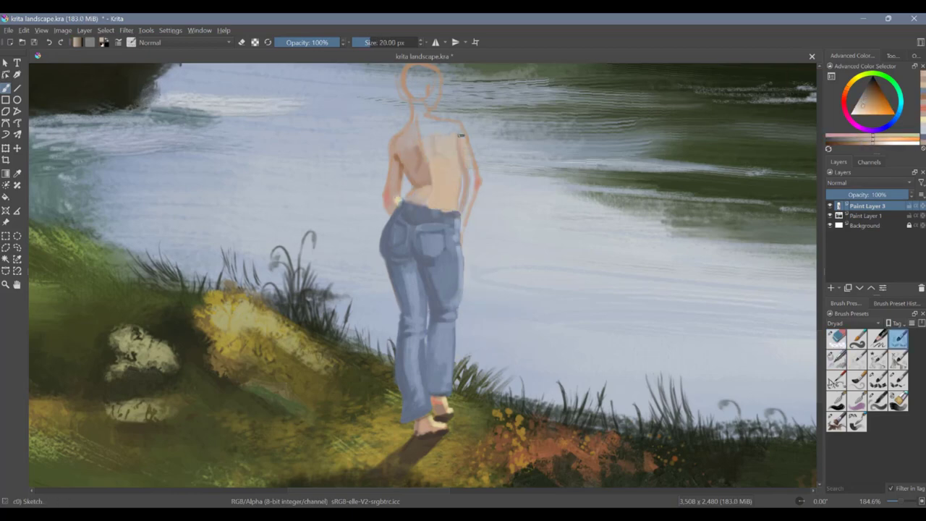
# Step: Fill the figure's right arm with a light skin tone and refine the left arm's outer edge with the Sketcher brush
pyautogui.keyDown('ctrl'); pyautogui.click(472, 179); pyautogui.keyUp('ctrl')
pyautogui.moveTo(469, 153); pyautogui.dragTo(470, 201)
pyautogui.click(879, 339)
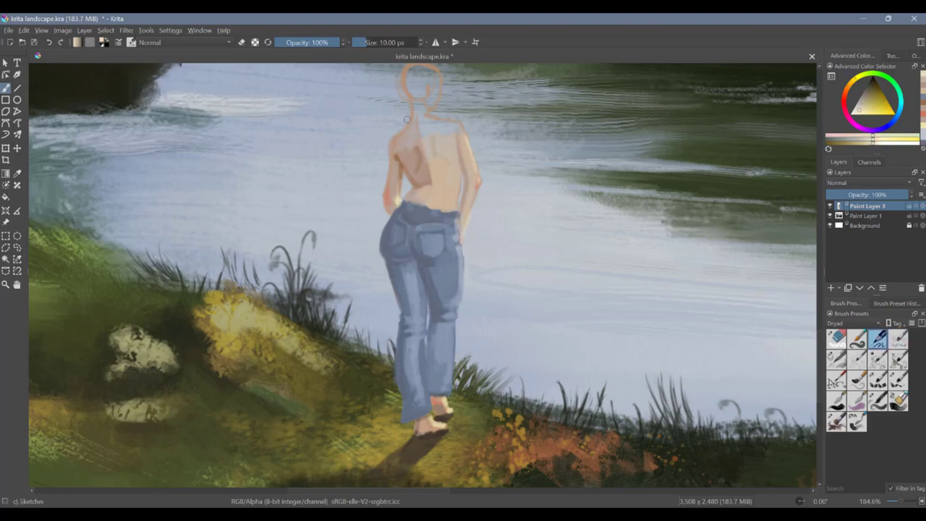
pyautogui.keyDown('ctrl'); pyautogui.click(426, 171); pyautogui.keyUp('ctrl')
pyautogui.moveTo(392, 141); pyautogui.dragTo(388, 166)
pyautogui.moveTo(385, 200); pyautogui.dragTo(392, 217)
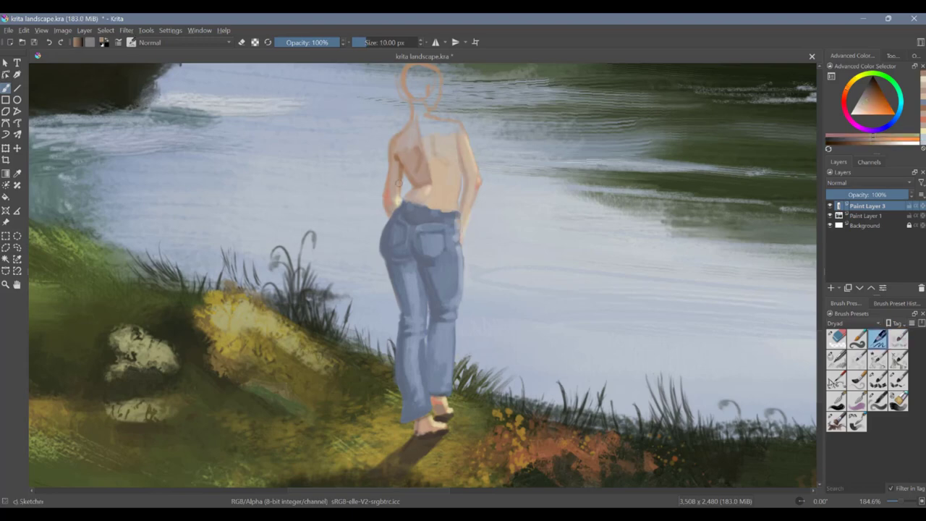
# Step: Blend sampled skin tones across the upper back below the neck with the Sketch brush
pyautogui.keyDown('ctrl'); pyautogui.click(425, 203); pyautogui.keyUp('ctrl')
pyautogui.press('/')
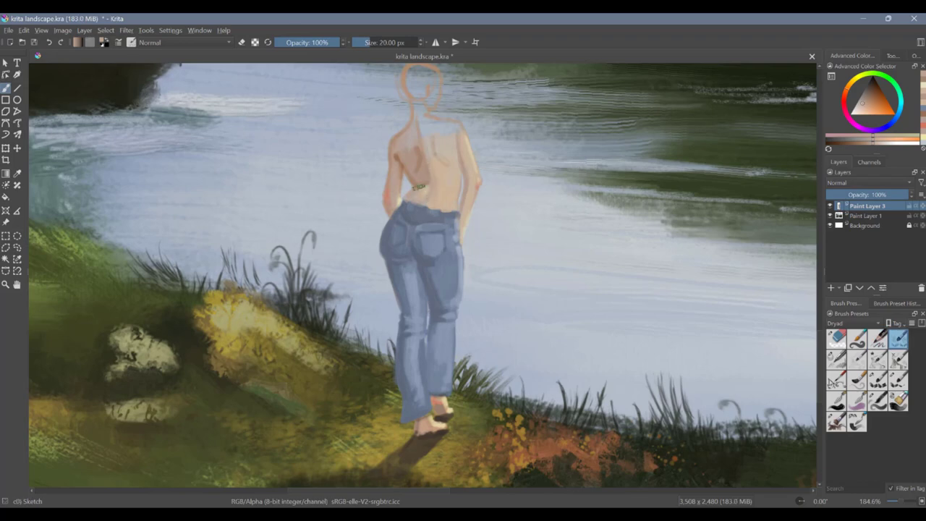
pyautogui.moveTo(418, 128); pyautogui.dragTo(425, 150)
pyautogui.keyDown('ctrl'); pyautogui.click(424, 130); pyautogui.keyUp('ctrl')
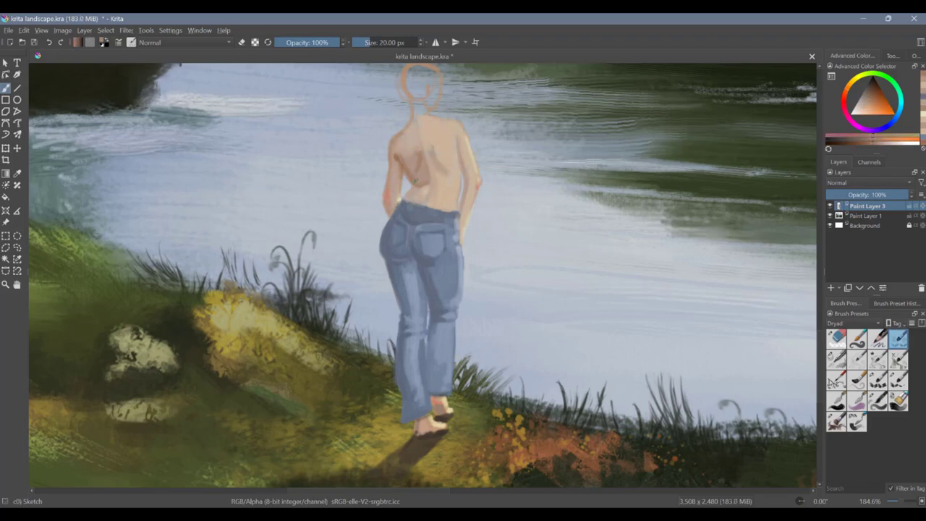
# Step: Paint the figure's neck and the visible side of the face in sampled skin tones, extending the shading down the spine
pyautogui.moveTo(405, 83)
pyautogui.mouseDown()
pyautogui.moveTo(427, 112)
pyautogui.moveTo(463, 127)
pyautogui.moveTo(444, 122)
pyautogui.moveTo(433, 163)
pyautogui.mouseUp()
pyautogui.keyDown('ctrl'); pyautogui.click(428, 123); pyautogui.keyUp('ctrl')
pyautogui.click(878, 339)
pyautogui.click(859, 110)
pyautogui.keyDown('ctrl'); pyautogui.click(426, 213); pyautogui.keyUp('ctrl')
pyautogui.keyDown('ctrl'); pyautogui.click(416, 161); pyautogui.keyUp('ctrl')
pyautogui.keyDown('ctrl'); pyautogui.click(415, 163); pyautogui.keyUp('ctrl')
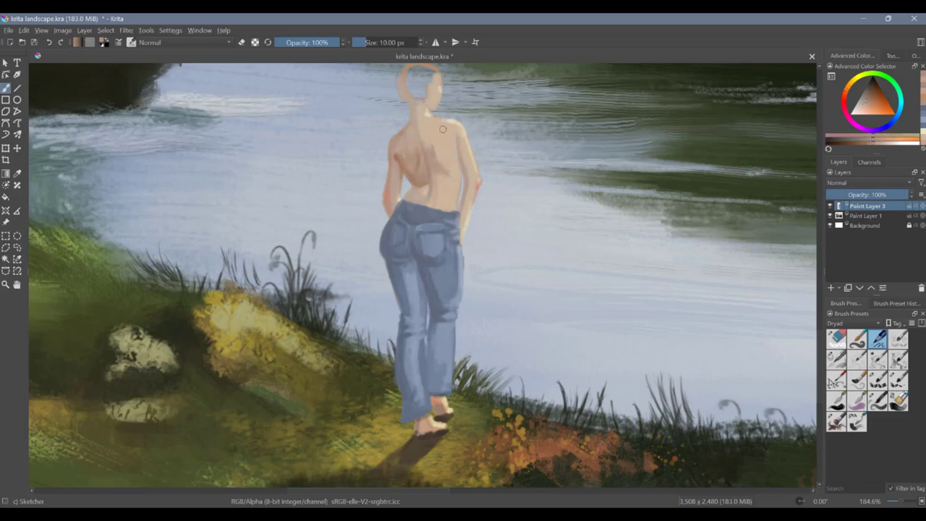
# Step: Shade the inner edge of the figure's left arm in reddish brown with the Sketch brush
pyautogui.press('/')
pyautogui.keyDown('ctrl'); pyautogui.click(424, 165); pyautogui.keyUp('ctrl')
pyautogui.click(874, 99)
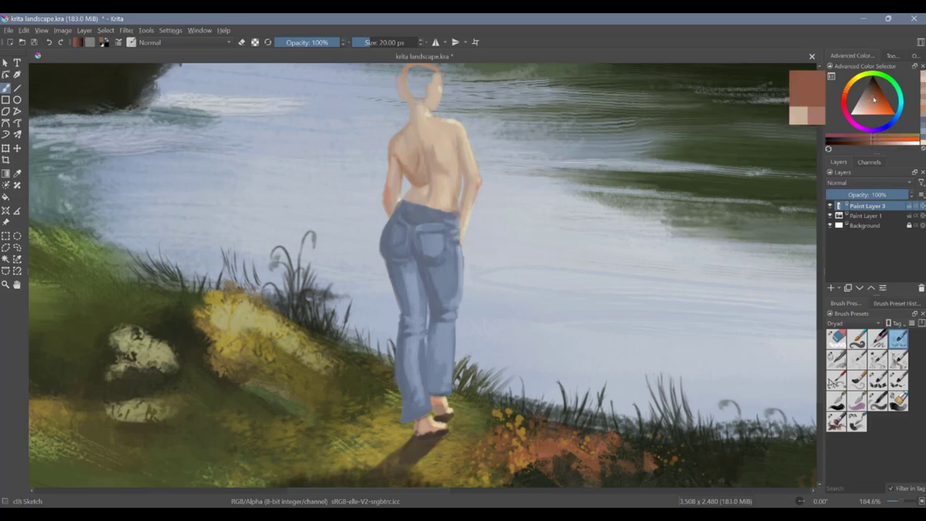
pyautogui.moveTo(395, 166); pyautogui.dragTo(400, 203)
pyautogui.keyDown('ctrl'); pyautogui.click(473, 125); pyautogui.keyUp('ctrl')
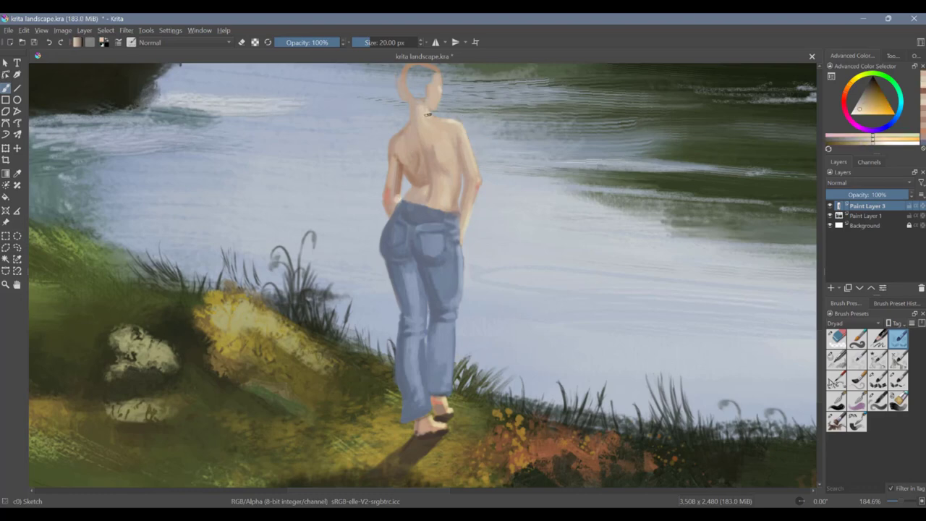
# Step: Refine the shadow beneath the figure's left shoulder blade with the Sketcher brush
pyautogui.click(836, 338)
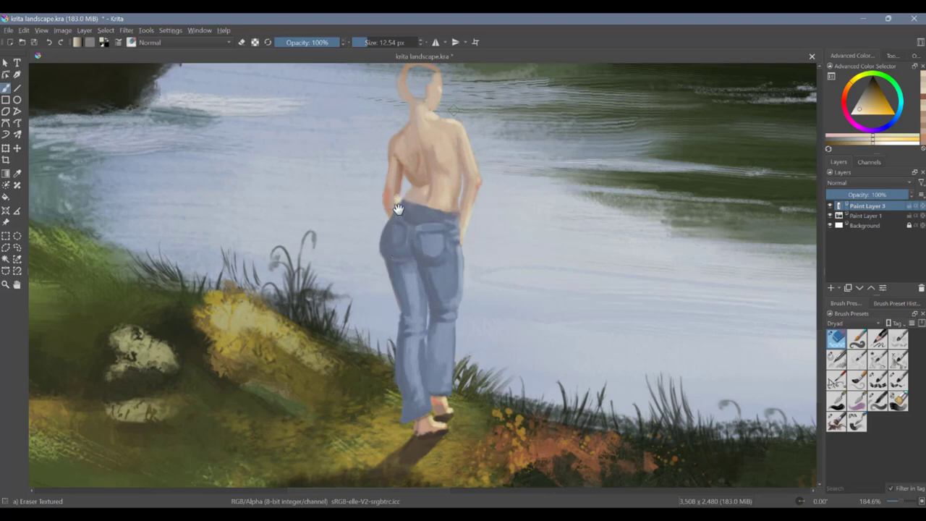
pyautogui.click(899, 338)
pyautogui.click(879, 339)
pyautogui.moveTo(407, 158)
pyautogui.mouseDown()
pyautogui.moveTo(430, 199)
pyautogui.moveTo(422, 184)
pyautogui.mouseUp()
pyautogui.click(899, 339)
pyautogui.click(879, 339)
pyautogui.click(899, 339)
# Step: Touch up the nape of the neck and the edge of the face with sampled skin tones
pyautogui.keyDown('ctrl'); pyautogui.click(492, 161); pyautogui.keyUp('ctrl')
pyautogui.keyDown('ctrl'); pyautogui.click(410, 160); pyautogui.keyUp('ctrl')
pyautogui.moveTo(421, 106); pyautogui.dragTo(432, 114)
pyautogui.click(879, 339)
pyautogui.moveTo(433, 76); pyautogui.dragTo(440, 96)
pyautogui.keyDown('ctrl'); pyautogui.click(451, 101); pyautogui.keyUp('ctrl')
# Step: Touch up the right edge of the jeans' back pocket and deepen the left shoulder blade's shading with sampled colours
pyautogui.keyDown('ctrl'); pyautogui.click(443, 250); pyautogui.keyUp('ctrl')
pyautogui.moveTo(450, 231); pyautogui.dragTo(454, 254)
pyautogui.keyDown('ctrl'); pyautogui.click(414, 163); pyautogui.keyUp('ctrl')
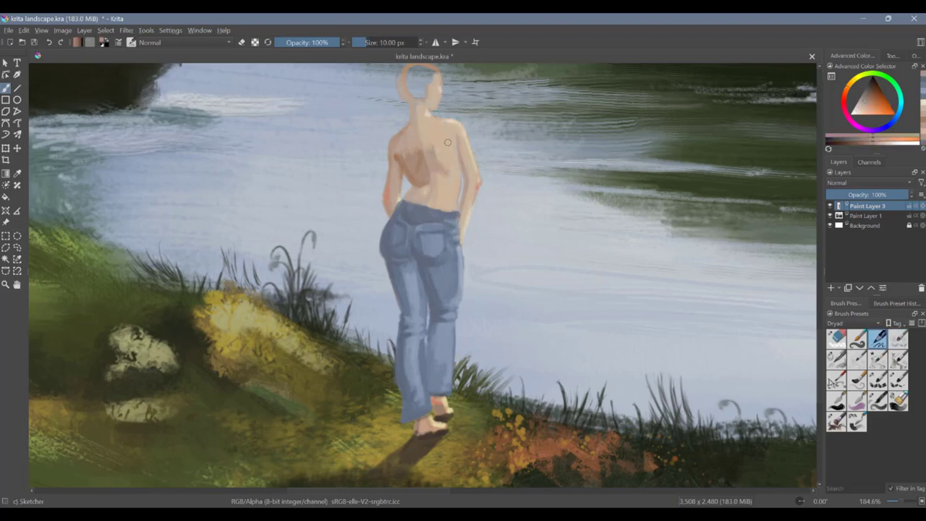
pyautogui.moveTo(407, 153)
pyautogui.mouseDown()
pyautogui.moveTo(418, 174)
pyautogui.moveTo(427, 171)
pyautogui.mouseUp()
pyautogui.keyDown('ctrl'); pyautogui.click(423, 155); pyautogui.keyUp('ctrl')
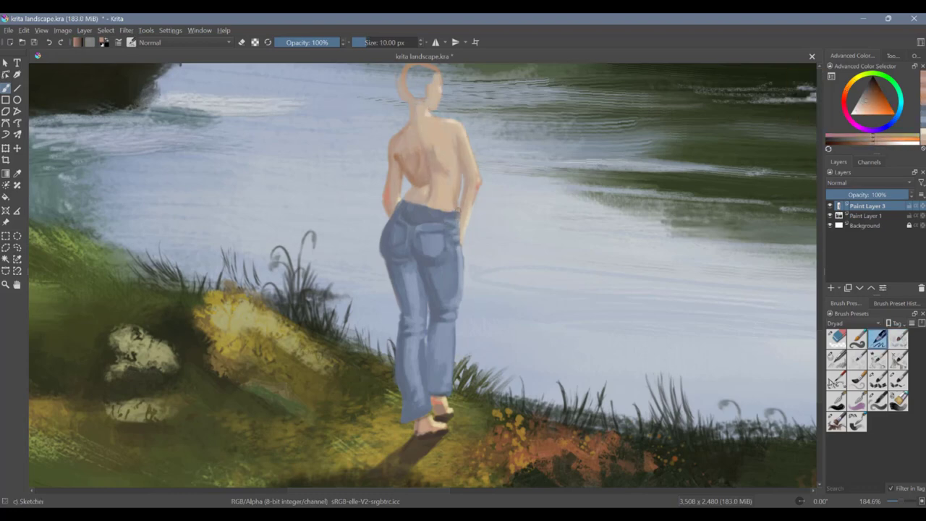
# Step: Define the figure's left elbow and armpit with dark brown, softening the upper arm with a sampled skin tone
pyautogui.press('/')
pyautogui.keyDown('ctrl'); pyautogui.click(428, 76); pyautogui.keyUp('ctrl')
pyautogui.keyDown('ctrl'); pyautogui.click(389, 186); pyautogui.keyUp('ctrl')
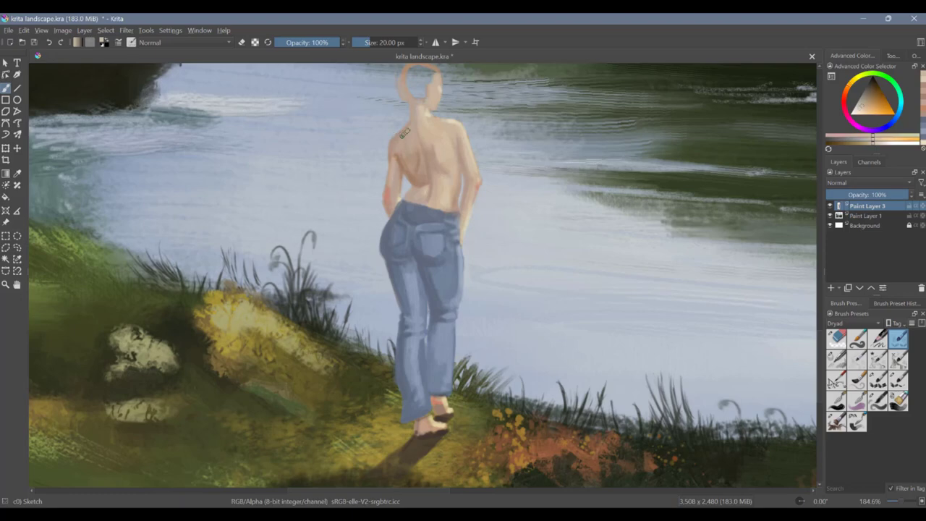
pyautogui.click(846, 94)
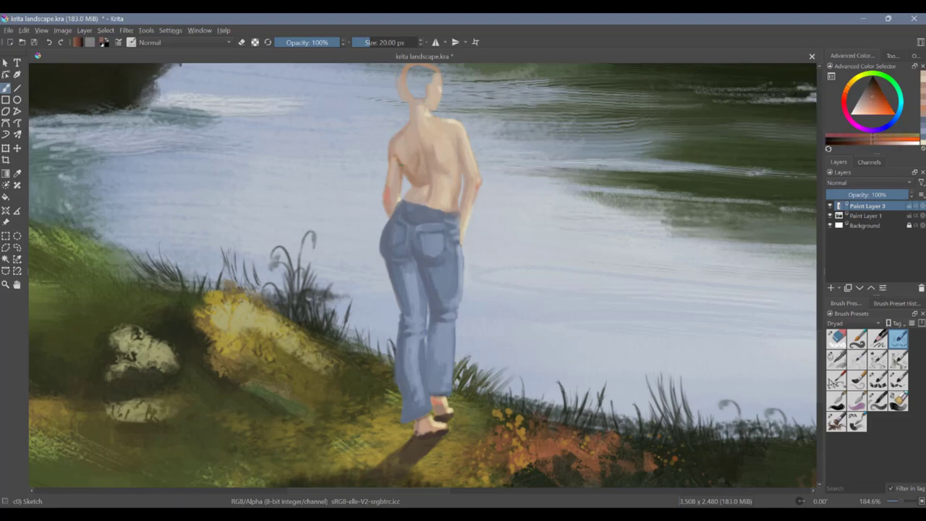
pyautogui.moveTo(401, 168); pyautogui.dragTo(398, 199)
pyautogui.keyDown('ctrl'); pyautogui.click(395, 170); pyautogui.keyUp('ctrl')
pyautogui.moveTo(404, 149); pyautogui.dragTo(396, 158)
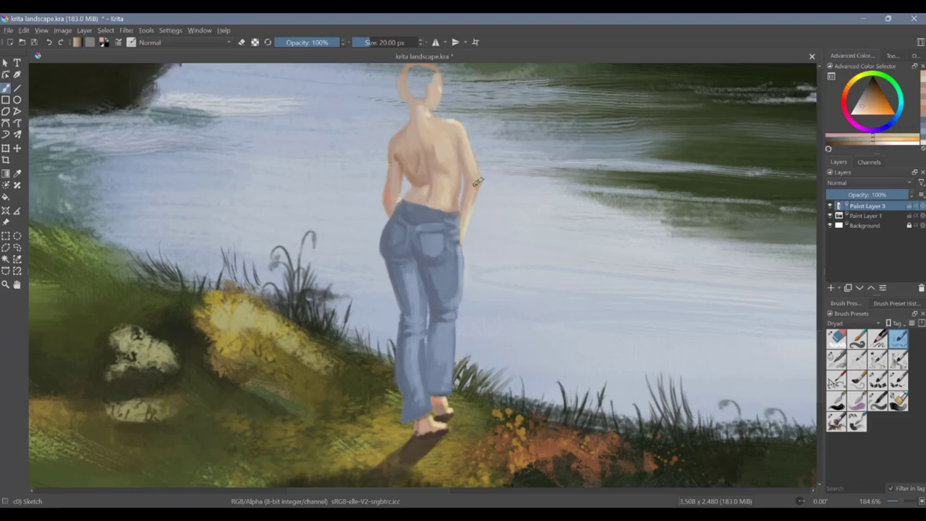
# Step: Darken the line between the left forearm and the waist with a deeper reddish brown
pyautogui.press('space')
pyautogui.keyDown('ctrl'); pyautogui.click(410, 172); pyautogui.keyUp('ctrl')
pyautogui.click(846, 95)
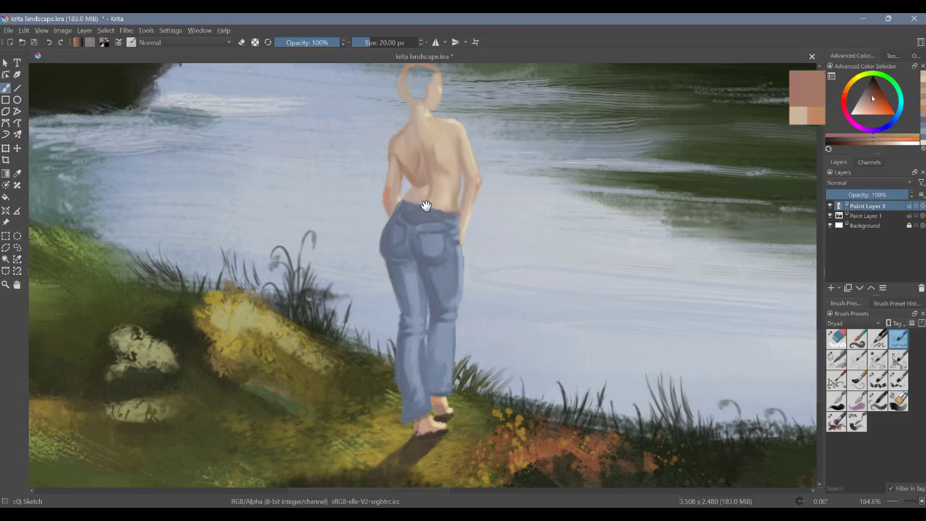
pyautogui.click(873, 96)
pyautogui.moveTo(400, 168); pyautogui.dragTo(398, 190)
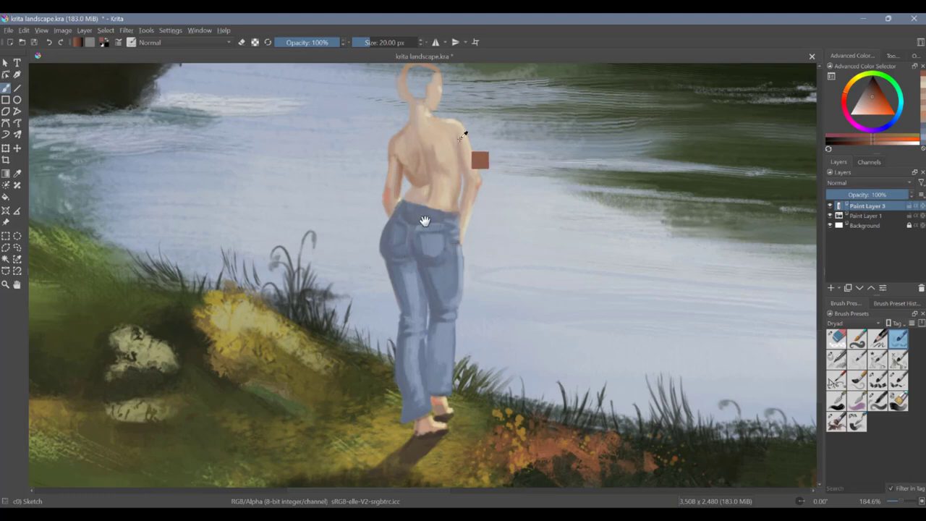
pyautogui.keyDown('ctrl'); pyautogui.click(402, 199); pyautogui.keyUp('ctrl')
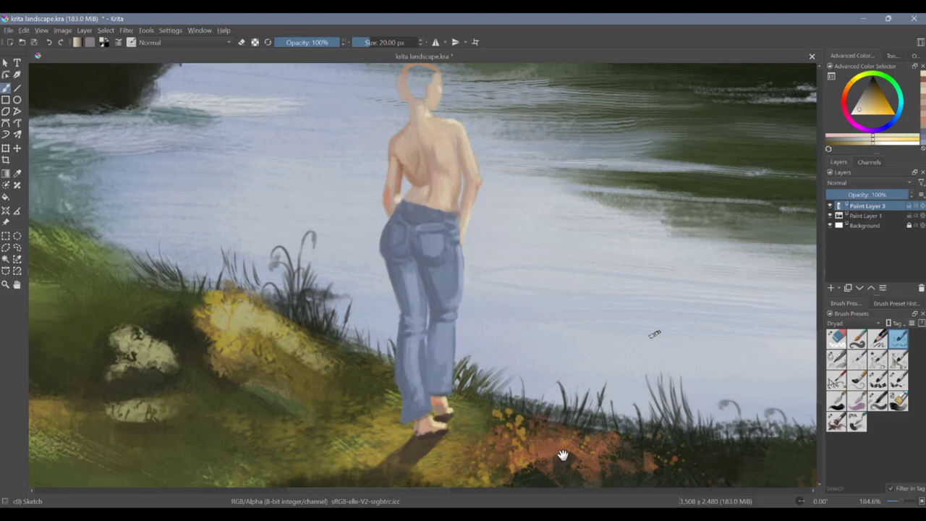
# Step: Highlight the base of the figure's neck with a sampled pale skin tone
pyautogui.keyDown('ctrl'); pyautogui.click(426, 106); pyautogui.keyUp('ctrl')
pyautogui.moveTo(426, 118); pyautogui.dragTo(433, 121)
pyautogui.click(837, 338)
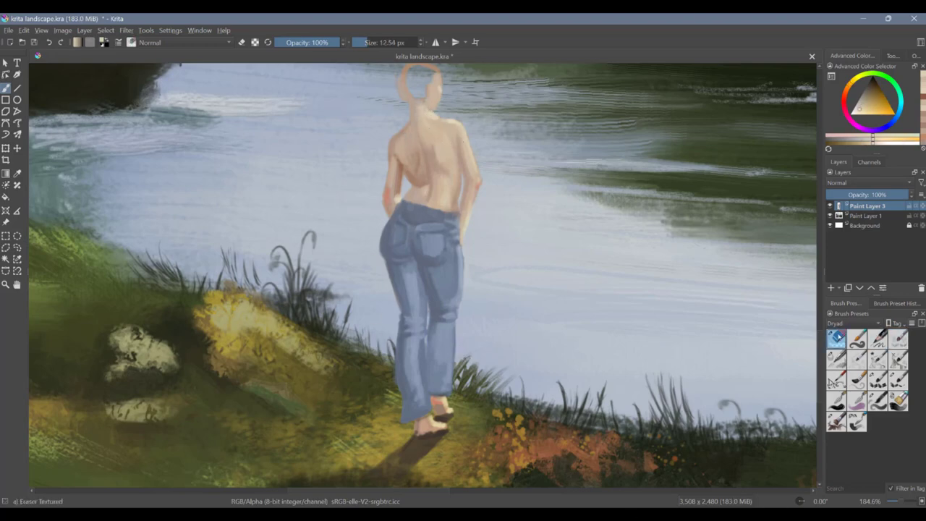
pyautogui.click(836, 360)
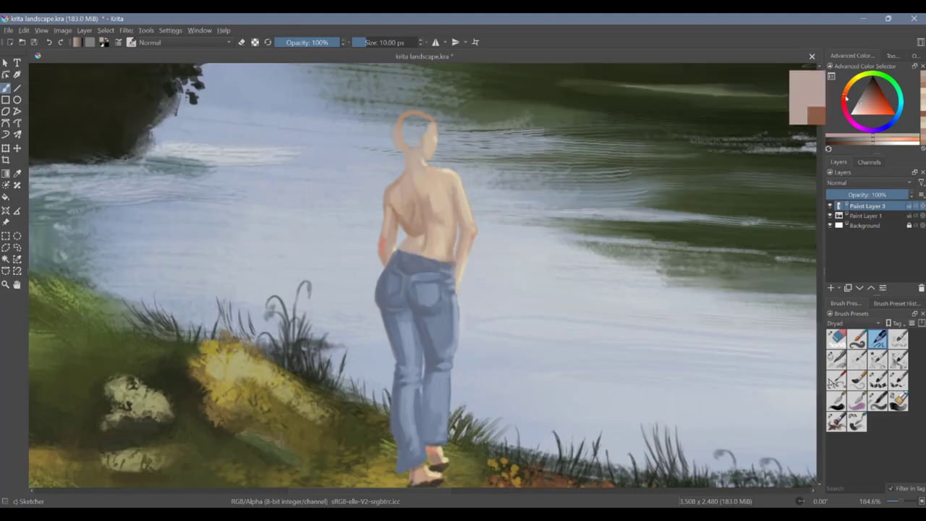
# Step: Paint the figure's hair as a dark reddish-brown bun with loose strands beside the face and neck, adding lighter red highlights
pyautogui.moveTo(391, 123)
pyautogui.mouseDown()
pyautogui.moveTo(427, 148)
pyautogui.moveTo(405, 101)
pyautogui.mouseUp()
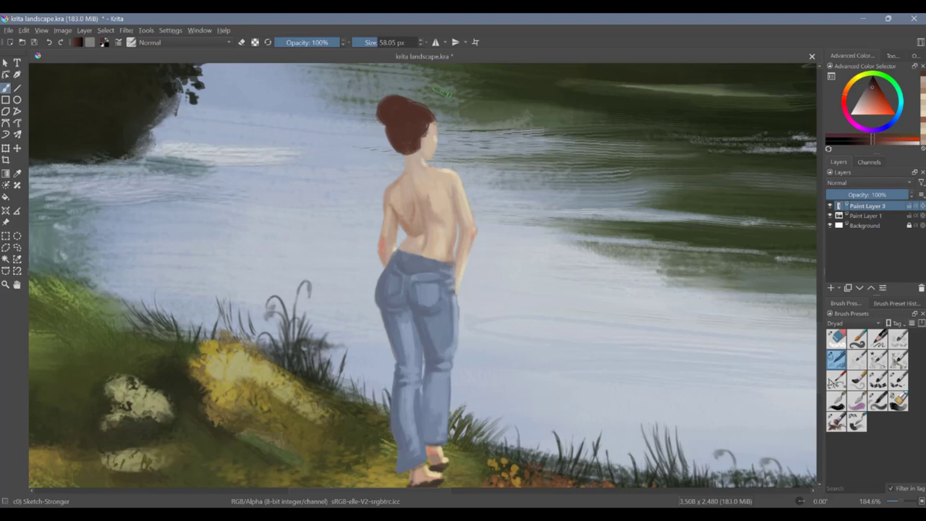
pyautogui.click(878, 338)
pyautogui.moveTo(433, 107); pyautogui.dragTo(436, 182)
pyautogui.moveTo(401, 154); pyautogui.dragTo(399, 174)
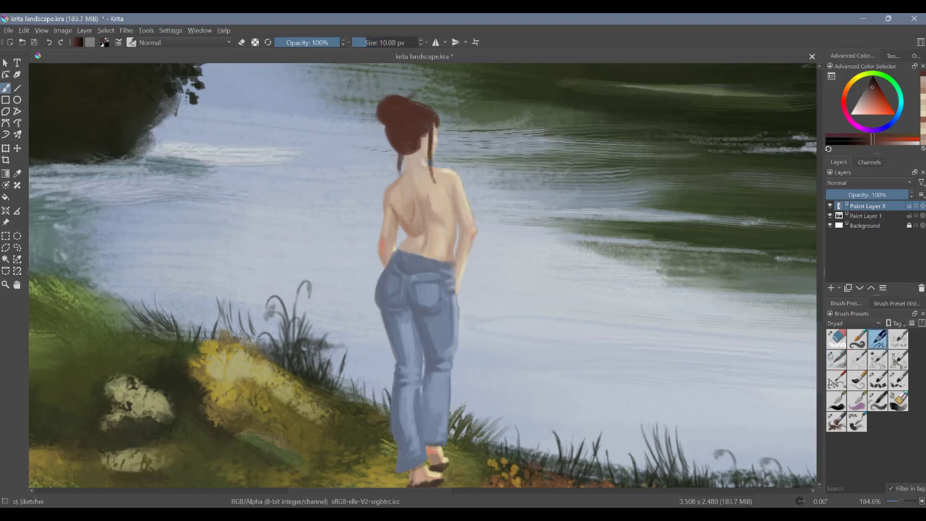
pyautogui.moveTo(389, 120)
pyautogui.mouseDown()
pyautogui.moveTo(411, 103)
pyautogui.moveTo(432, 137)
pyautogui.mouseUp()
# Step: Choose the Ink-3 Gpen brush, undo the trial strokes on the lake, and add fine pale and orange highlights along the figure's arms
pyautogui.keyDown('ctrl'); pyautogui.click(426, 198); pyautogui.keyUp('ctrl')
pyautogui.click(854, 323)
pyautogui.click(839, 356)
pyautogui.moveTo(552, 250); pyautogui.dragTo(588, 352)
pyautogui.click(837, 359)
pyautogui.moveTo(616, 264); pyautogui.dragTo(661, 386)
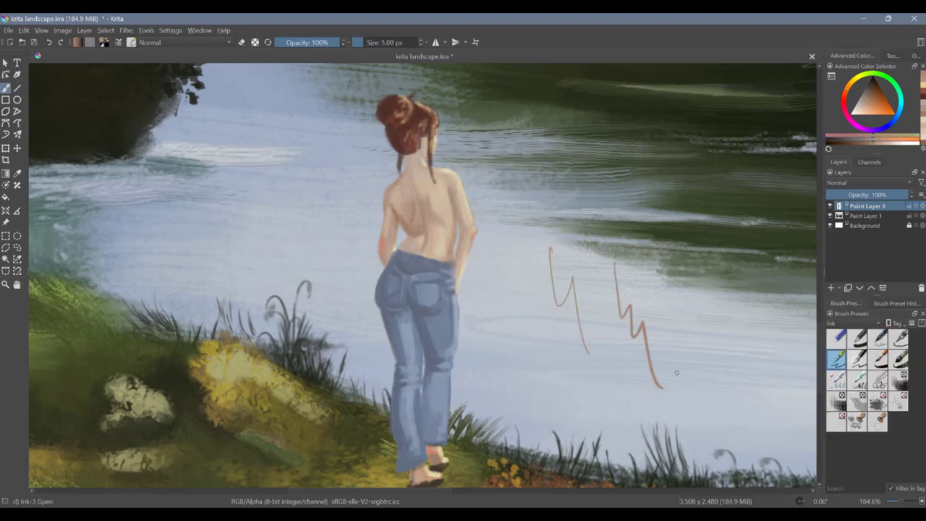
pyautogui.hotkey('ctrl', 'z')
pyautogui.hotkey('ctrl', 'z')
pyautogui.click(857, 79)
pyautogui.click(858, 114)
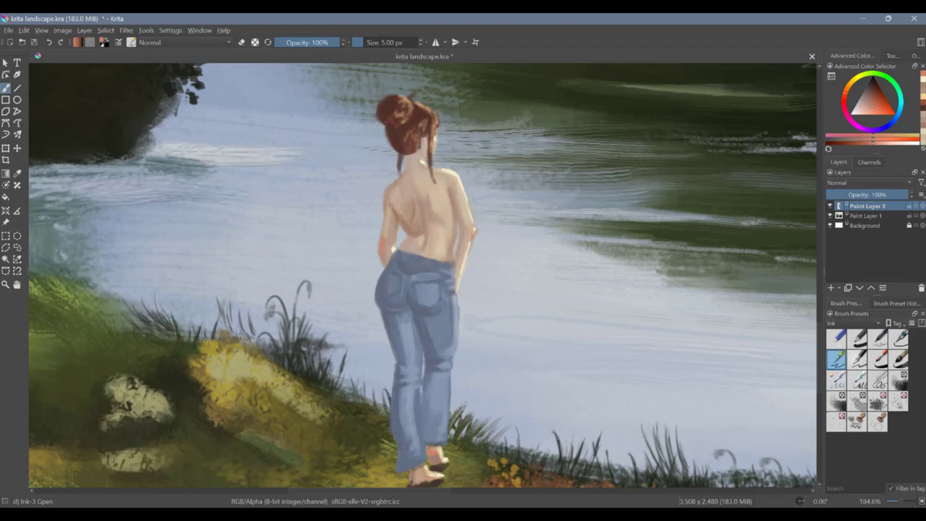
# Step: Review the whole landscape and save the document
pyautogui.scroll(-4, 609, 260)
pyautogui.moveTo(609, 263); pyautogui.dragTo(409, 417)
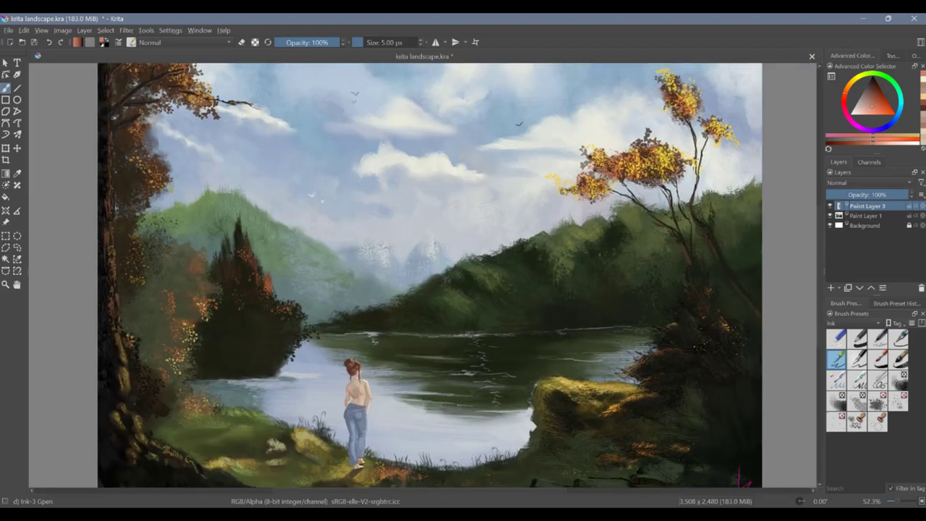
pyautogui.scroll(-2, 593, 259)
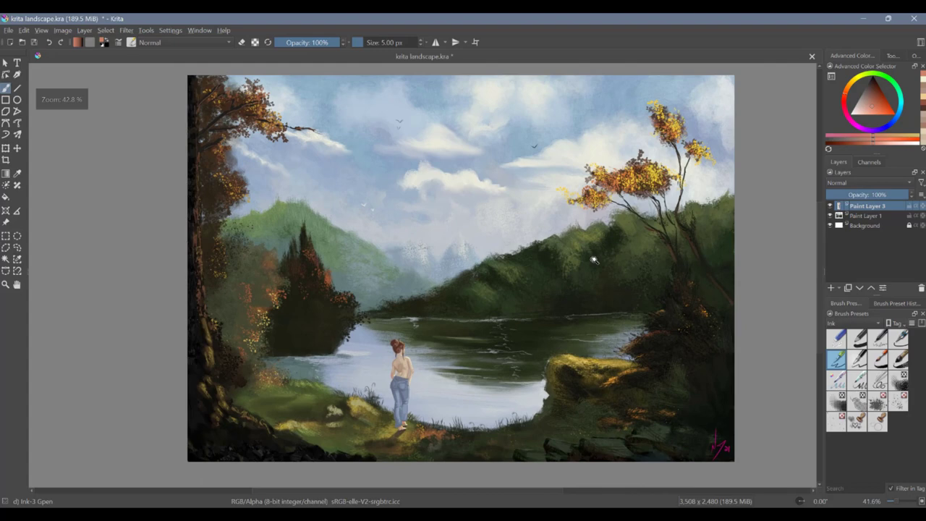
pyautogui.scroll(1, 593, 259)
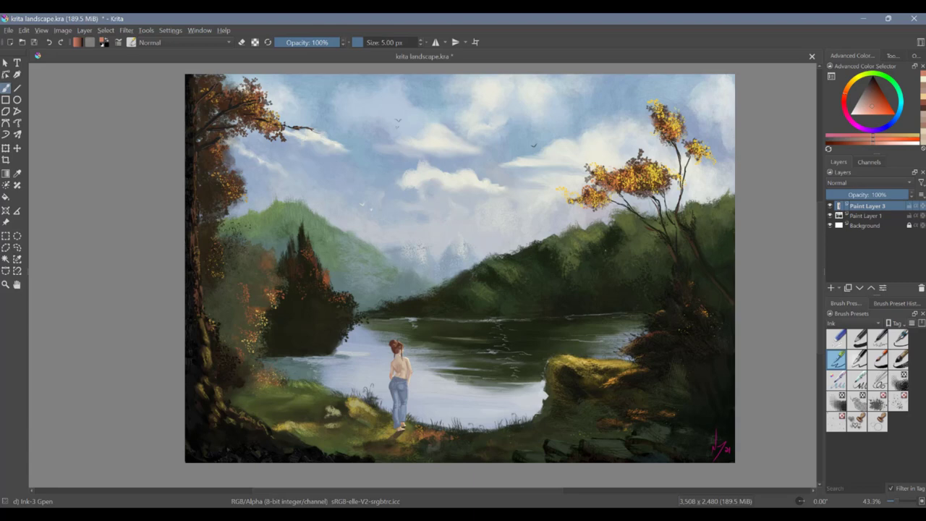
pyautogui.click(8, 30)
pyautogui.click(36, 74)
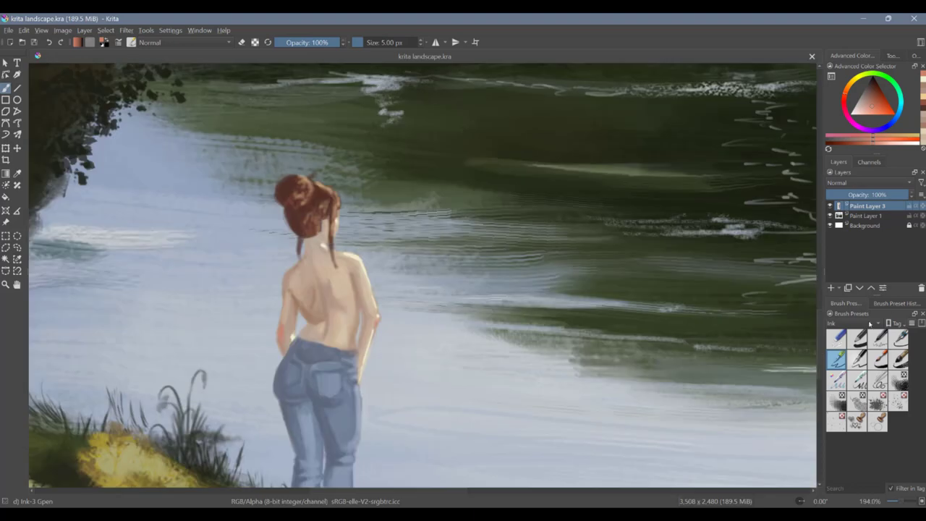
# Step: Deepen the shading along the figure's back and waist with sampled skin tones, using the Bristles-2 Flat Rough brush at 12.81 px
pyautogui.moveTo(319, 297)
pyautogui.mouseDown()
pyautogui.moveTo(362, 309)
pyautogui.moveTo(351, 337)
pyautogui.moveTo(326, 319)
pyautogui.moveTo(292, 336)
pyautogui.mouseUp()
pyautogui.keyDown('ctrl'); pyautogui.click(337, 303); pyautogui.keyUp('ctrl')
pyautogui.keyDown('ctrl'); pyautogui.click(327, 336); pyautogui.keyUp('ctrl')
pyautogui.keyDown('ctrl'); pyautogui.click(326, 230); pyautogui.keyUp('ctrl')
pyautogui.keyDown('ctrl'); pyautogui.click(332, 264); pyautogui.keyUp('ctrl')
pyautogui.keyDown('ctrl'); pyautogui.click(314, 318); pyautogui.keyUp('ctrl')
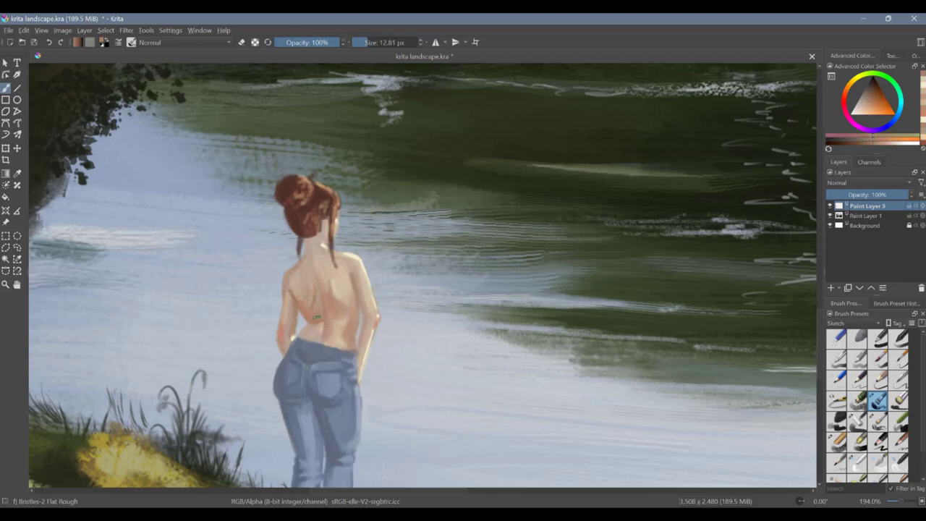
# Step: Touch up the jeans' waistband and left hip with sampled blues using the Bristles-2 Flat Rough brush
pyautogui.keyDown('ctrl'); pyautogui.click(312, 357); pyautogui.keyUp('ctrl')
pyautogui.keyDown('ctrl'); pyautogui.click(297, 362); pyautogui.keyUp('ctrl')
pyautogui.moveTo(288, 373); pyautogui.dragTo(288, 383)
pyautogui.keyDown('ctrl'); pyautogui.click(318, 366); pyautogui.keyUp('ctrl')
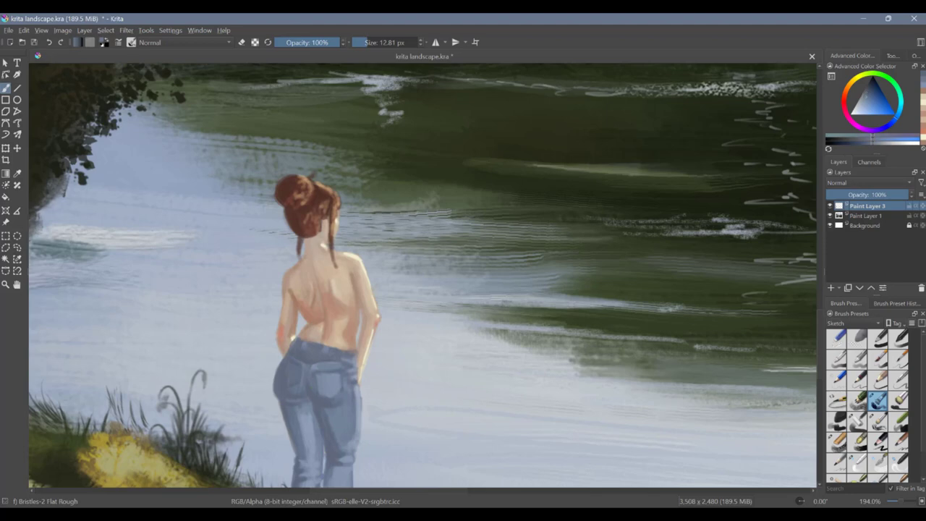
# Step: Add light rivets and stitching to the jeans' back pocket with sampled pale blues and the 10 px Pencil-2 brush
pyautogui.click(860, 381)
pyautogui.keyDown('ctrl'); pyautogui.click(384, 376); pyautogui.keyUp('ctrl')
pyautogui.click(341, 372)
pyautogui.click(880, 381)
pyautogui.keyDown('ctrl'); pyautogui.click(326, 377); pyautogui.keyUp('ctrl')
pyautogui.keyDown('ctrl'); pyautogui.click(340, 372); pyautogui.keyUp('ctrl')
pyautogui.click(859, 381)
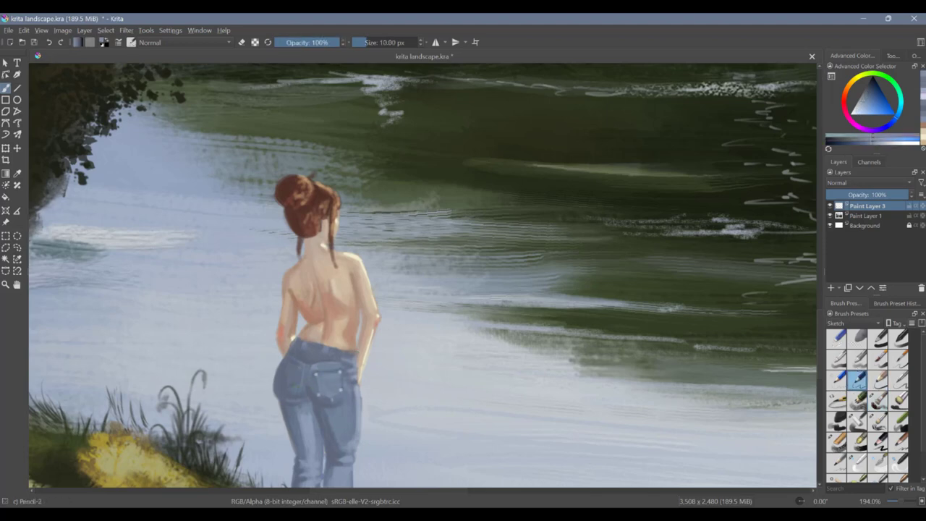
# Step: Refine the right end of the waistband and the outer edge of the right thigh with sampled blues
pyautogui.keyDown('ctrl'); pyautogui.click(329, 383); pyautogui.keyUp('ctrl')
pyautogui.moveTo(348, 351); pyautogui.dragTo(357, 352)
pyautogui.keyDown('ctrl'); pyautogui.click(351, 383); pyautogui.keyUp('ctrl')
pyautogui.moveTo(361, 391); pyautogui.dragTo(360, 427)
# Step: Highlight the outer edge of the jeans' right leg in near-white, undoing one stroke and extending the highlight with the Pencil-2 brush
pyautogui.click(852, 114)
pyautogui.moveTo(357, 368); pyautogui.dragTo(352, 474)
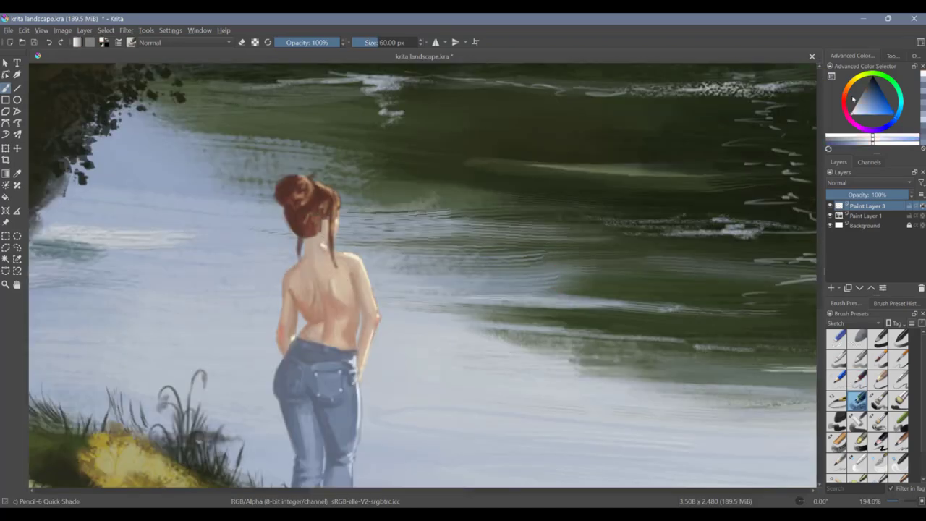
pyautogui.click(858, 379)
pyautogui.hotkey('ctrl', 'z')
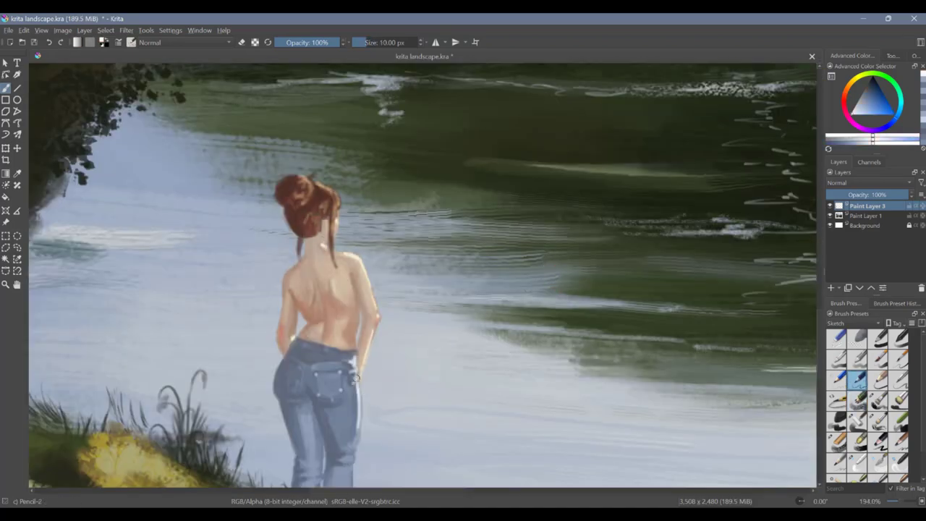
pyautogui.moveTo(357, 433); pyautogui.dragTo(353, 476)
# Step: Select the 60 px Pencil-6 Quick Shade brush, try Saturation blending, and set the brush's blending mode to Overlay
pyautogui.click(858, 400)
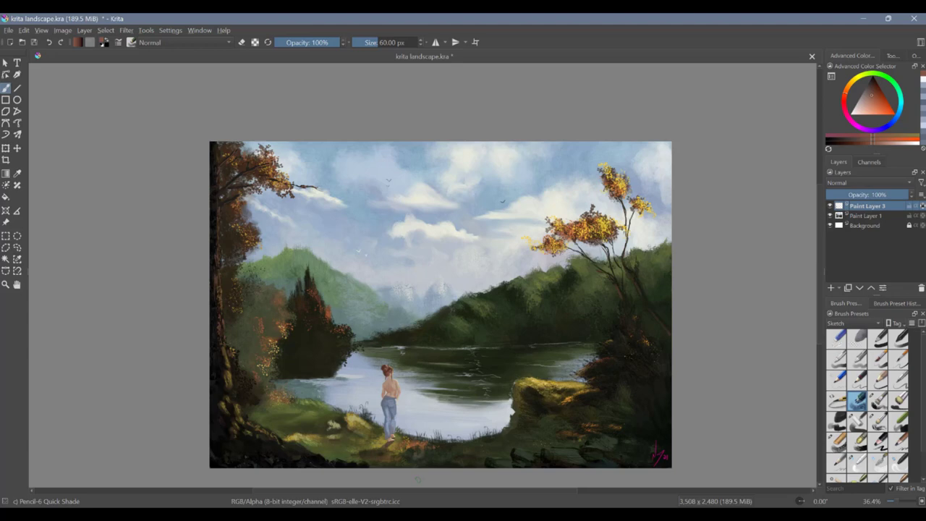
pyautogui.click(190, 42)
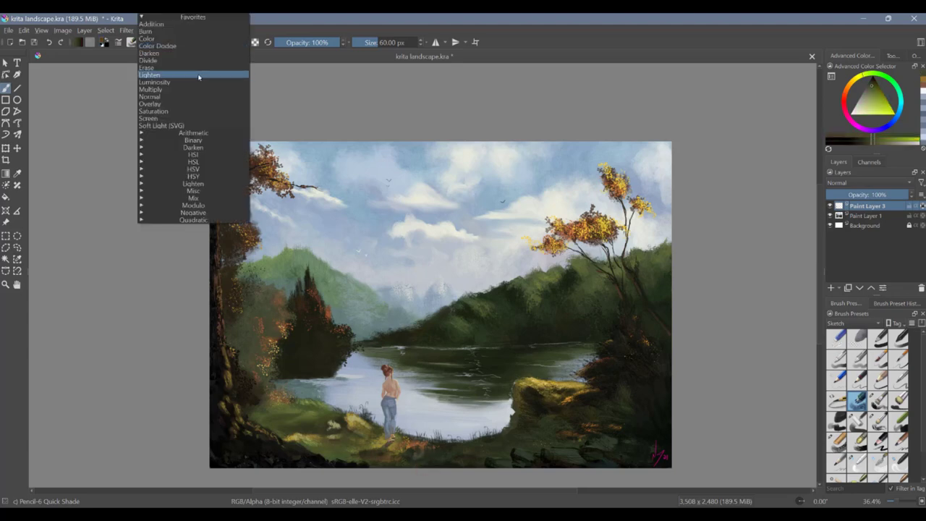
pyautogui.click(197, 111)
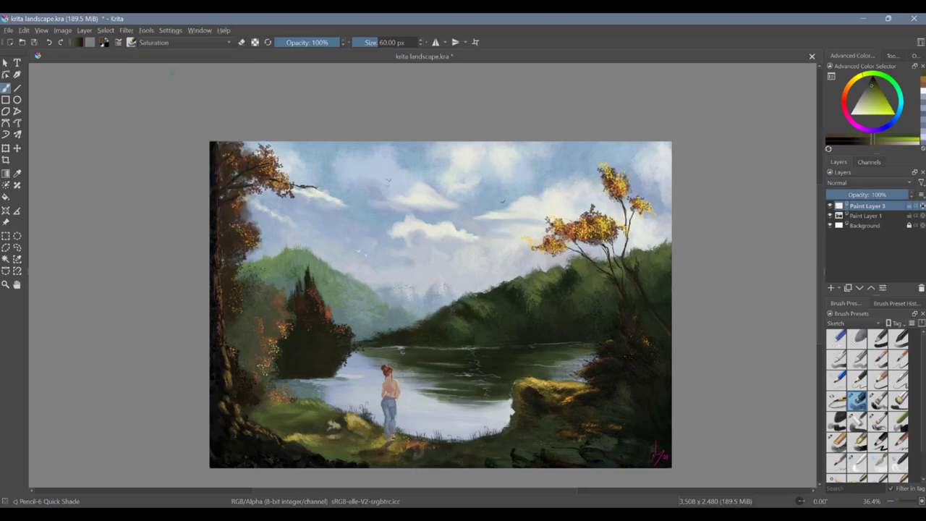
pyautogui.click(190, 42)
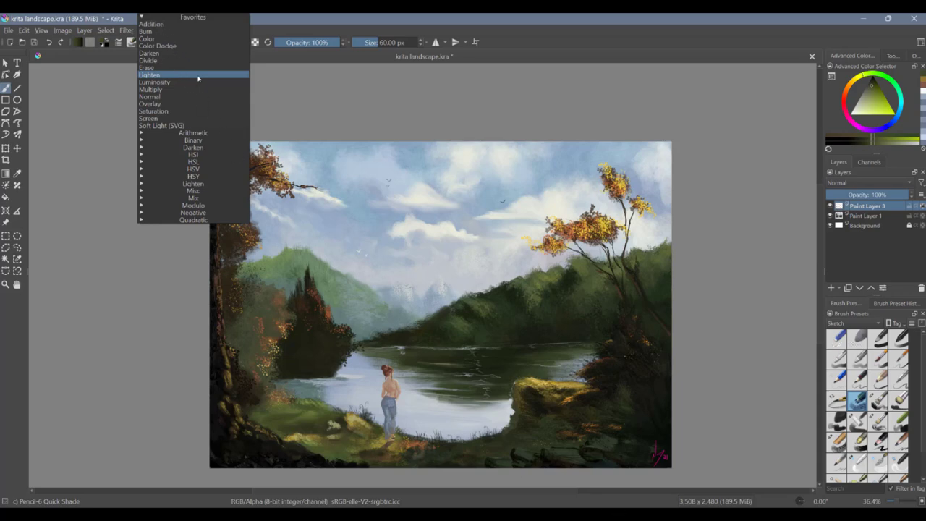
pyautogui.click(197, 104)
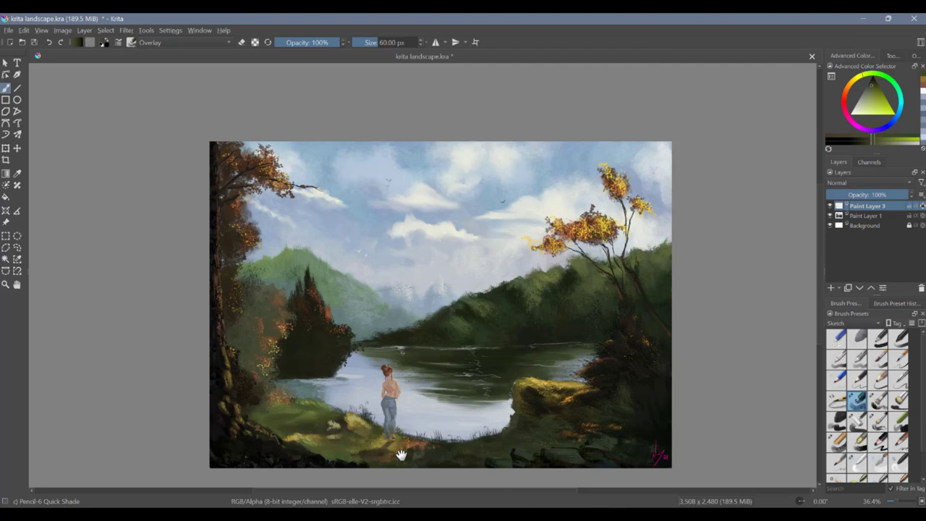
# Step: Glaze the figure in Overlay mode, tinting the hair bun purple-blue and warming the back with a reddish tone
pyautogui.keyDown('ctrl'); pyautogui.click(389, 407); pyautogui.keyUp('ctrl')
pyautogui.scroll(5, 418, 375)
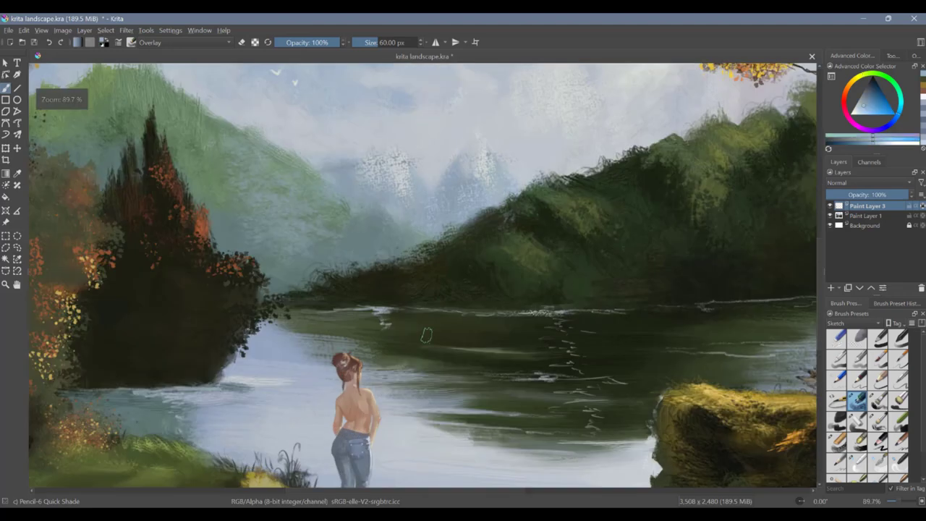
pyautogui.moveTo(426, 337); pyautogui.dragTo(455, 209)
pyautogui.moveTo(375, 233); pyautogui.dragTo(368, 251)
pyautogui.keyDown('ctrl'); pyautogui.click(370, 243); pyautogui.keyUp('ctrl')
pyautogui.moveTo(374, 270)
pyautogui.mouseDown()
pyautogui.moveTo(365, 288)
pyautogui.moveTo(381, 304)
pyautogui.mouseUp()
pyautogui.keyDown('ctrl'); pyautogui.click(373, 245); pyautogui.keyUp('ctrl')
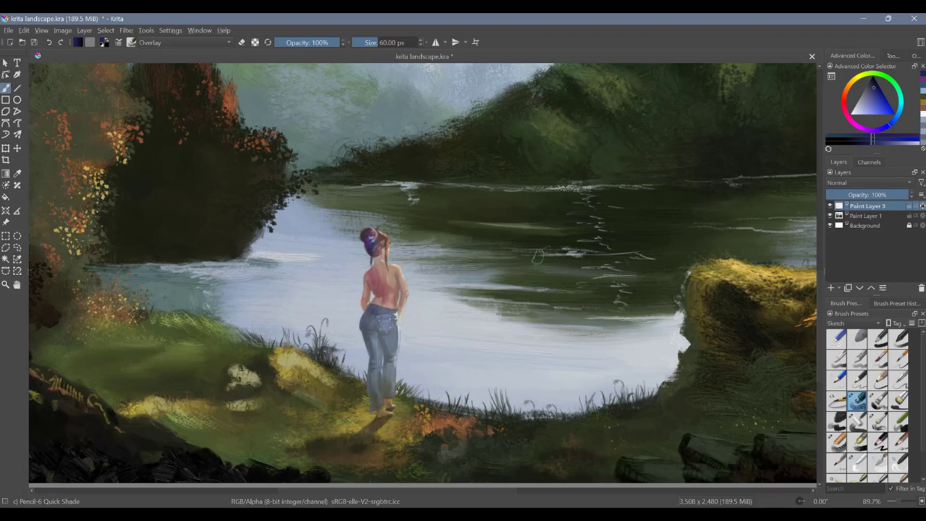
# Step: Strengthen the blue-purple tint on the hair bun using the Addition blending mode
pyautogui.click(181, 42)
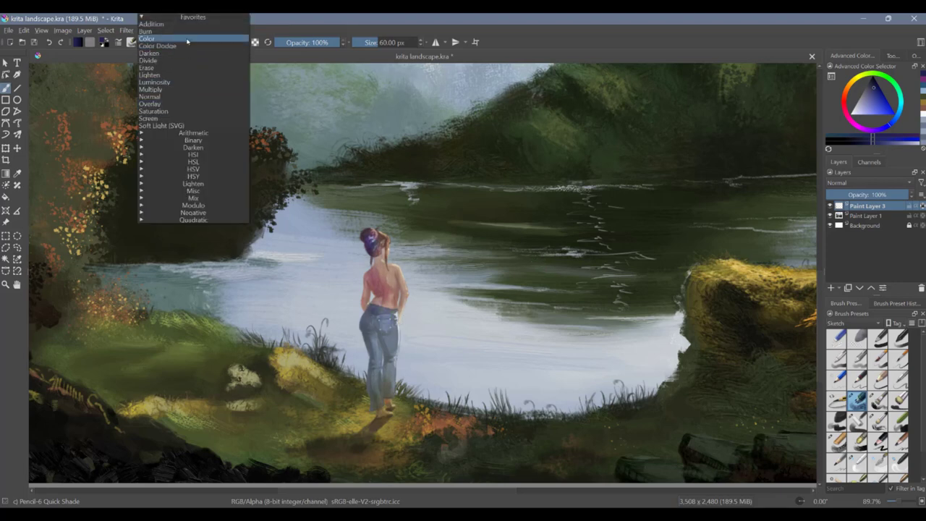
pyautogui.click(153, 24)
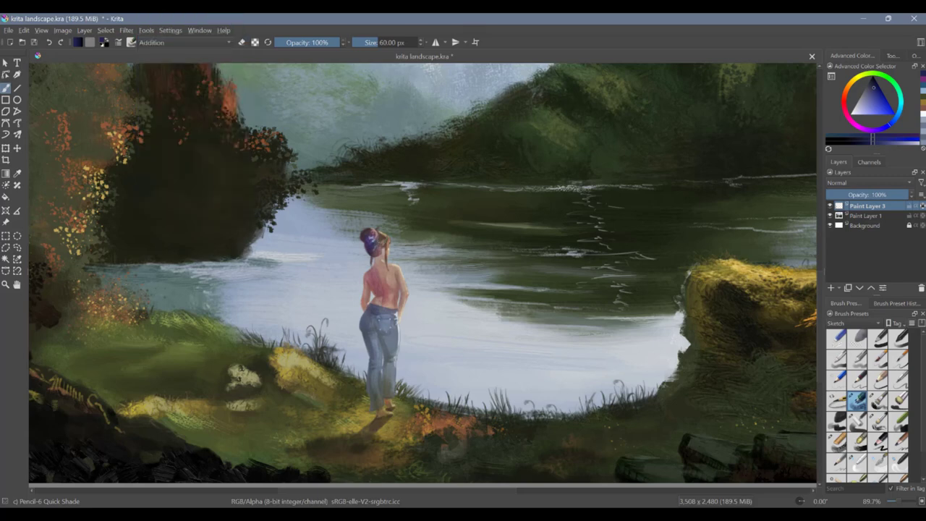
pyautogui.moveTo(373, 237); pyautogui.dragTo(376, 251)
# Step: Return the brush to Normal blending mode with a dark green sampled from the lake
pyautogui.keyDown('ctrl'); pyautogui.click(418, 186); pyautogui.keyUp('ctrl')
pyautogui.click(188, 42)
pyautogui.click(188, 37)
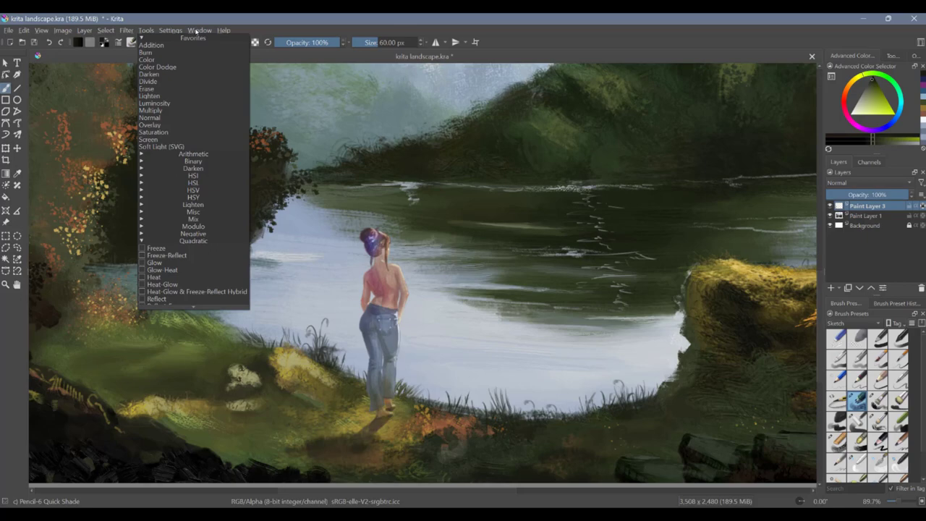
pyautogui.click(149, 118)
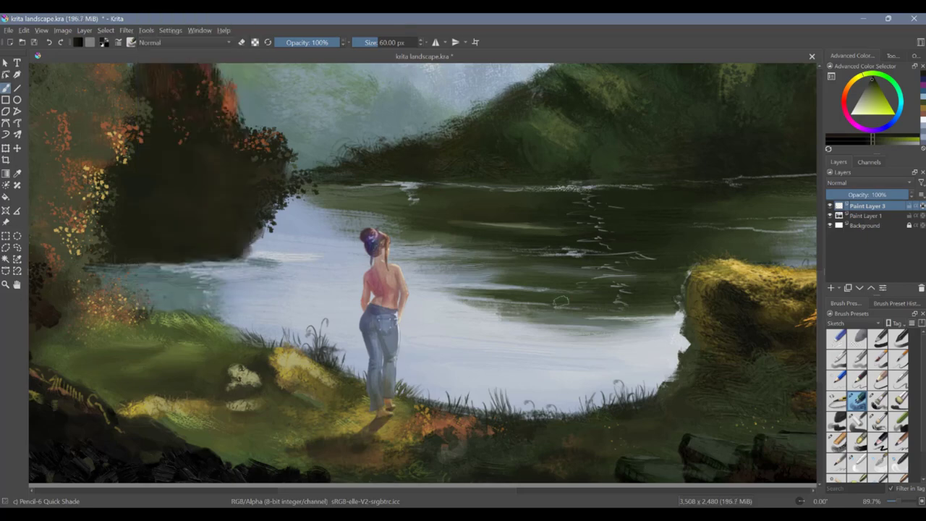
pyautogui.moveTo(510, 273); pyautogui.dragTo(503, 311)
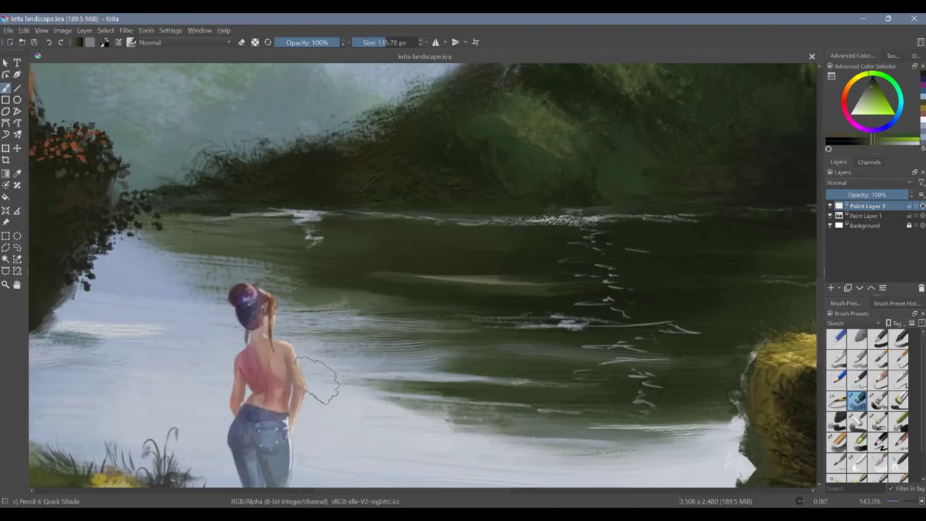
# Step: Touch up the figure's right arm and shoulder with sampled reddish and skin tones at a brush size of 38.42 px
pyautogui.keyDown('ctrl'); pyautogui.click(302, 402); pyautogui.keyUp('ctrl')
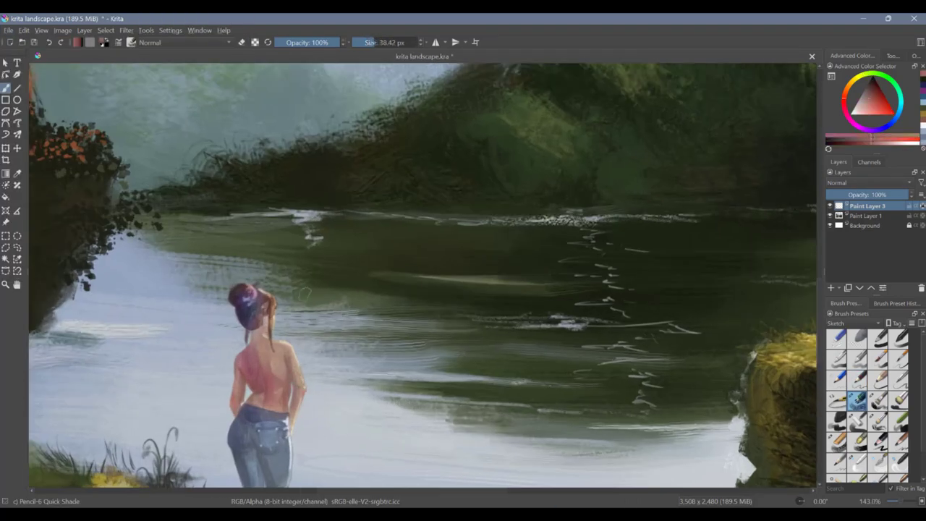
pyautogui.keyDown('ctrl'); pyautogui.click(284, 340); pyautogui.keyUp('ctrl')
pyautogui.scroll(-6, 526, 281)
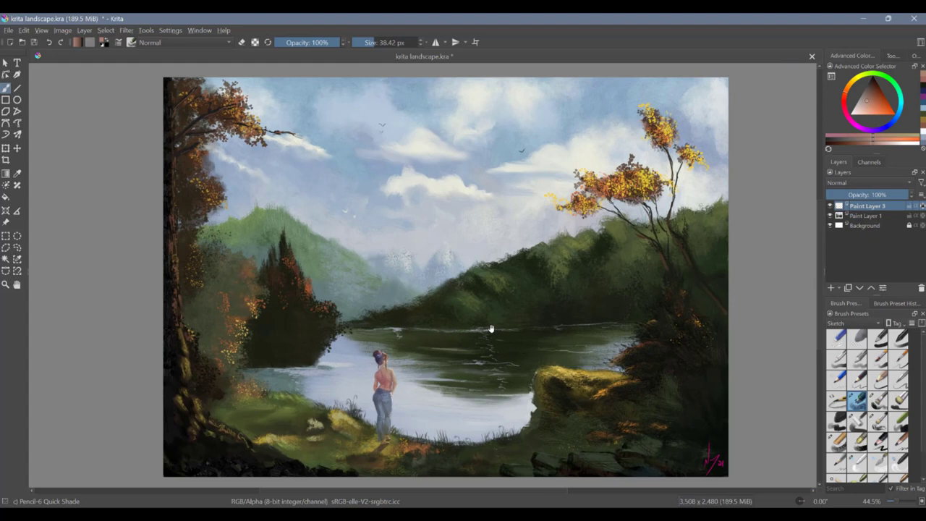